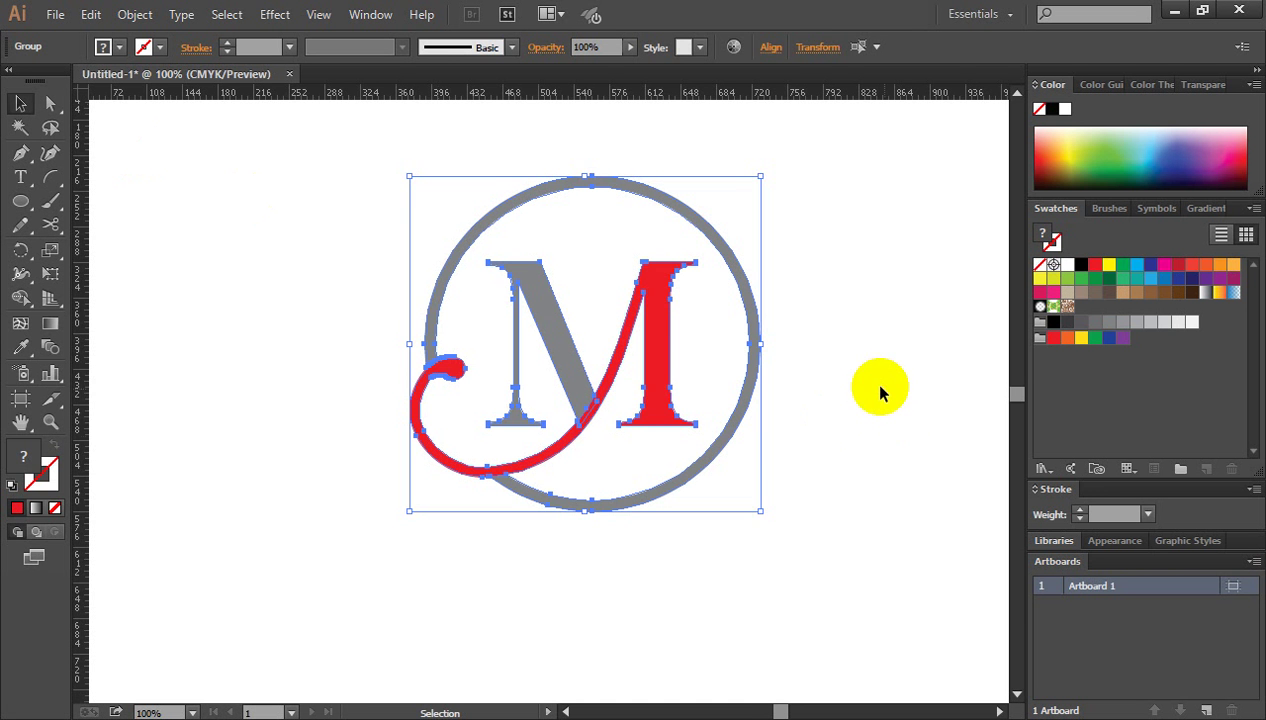
# Scale down the finished circular M logo and place it in the artboard's upper-left corner as a reference.
pyautogui.click(880, 392)
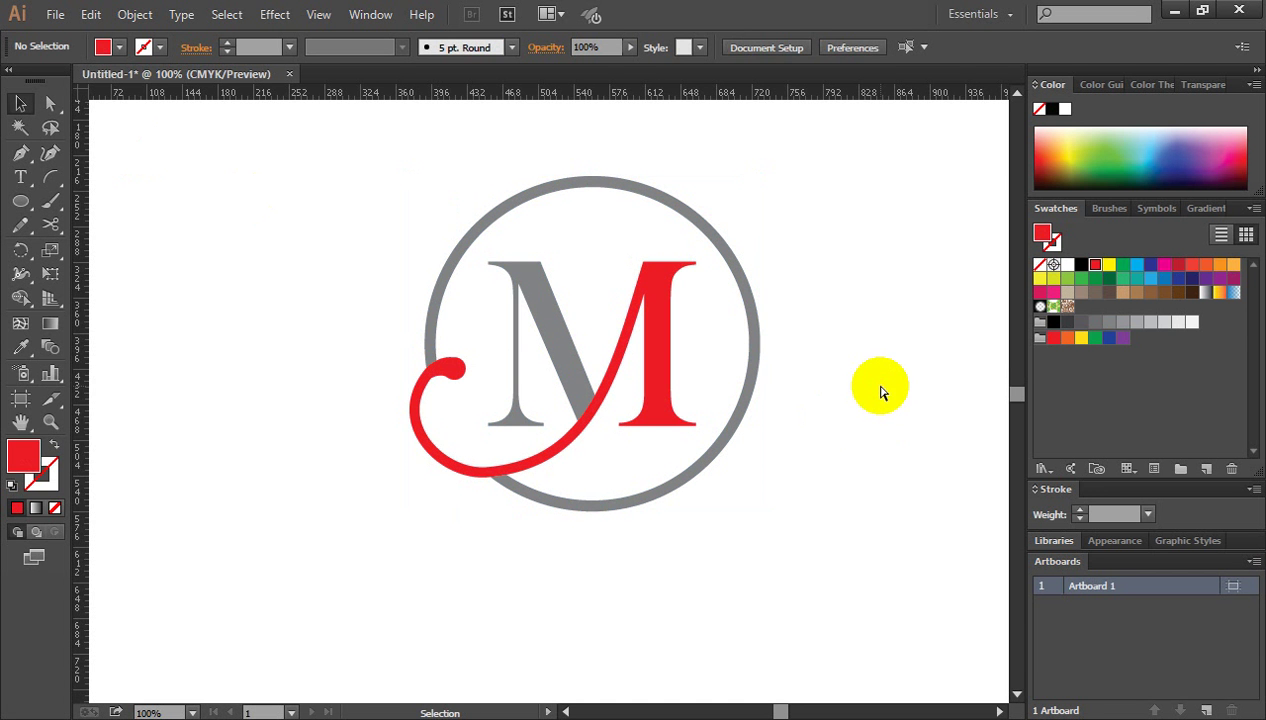
pyautogui.hotkey('ctrl', '-')
pyautogui.moveTo(433, 248); pyautogui.dragTo(768, 538)
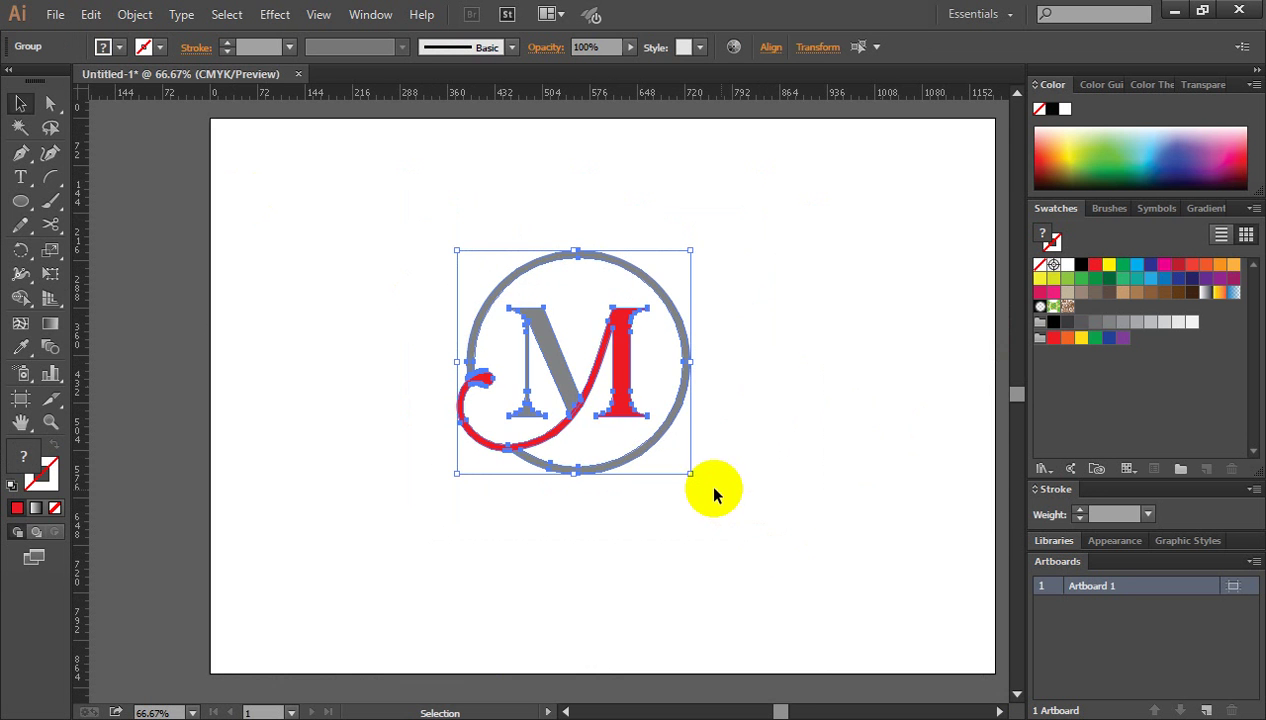
pyautogui.moveTo(690, 470); pyautogui.dragTo(366, 248)
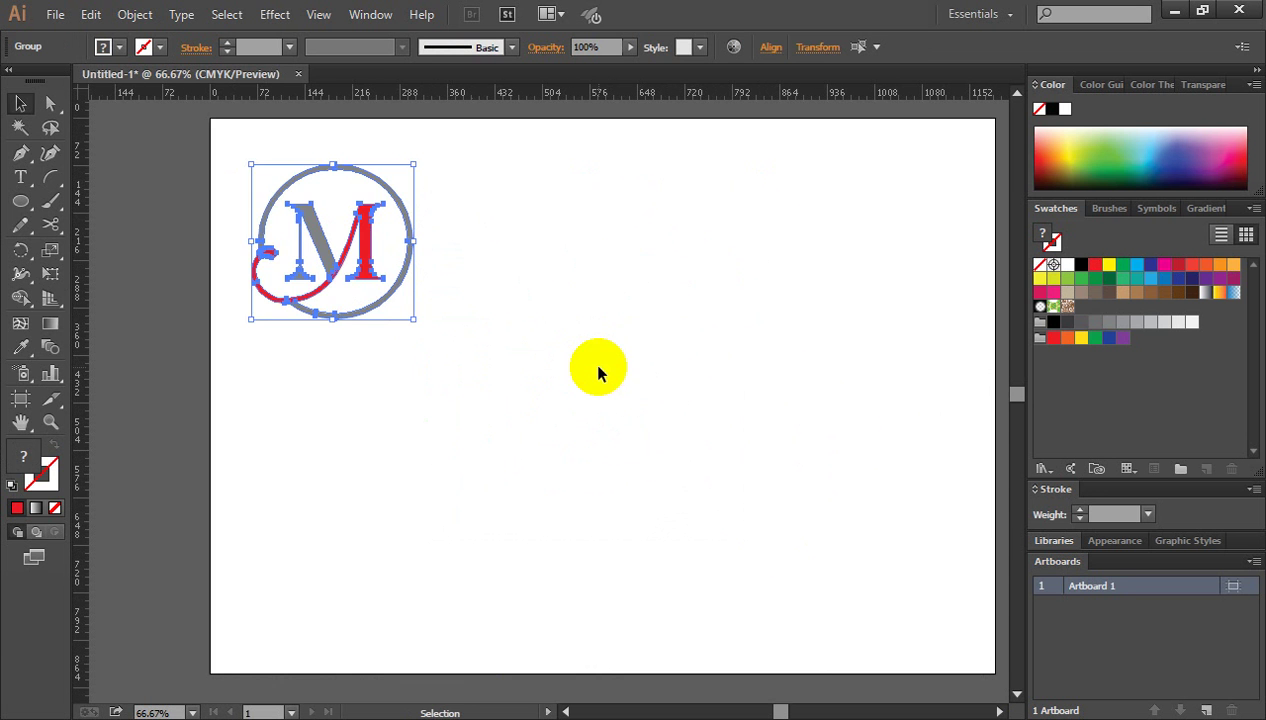
pyautogui.click(599, 367)
pyautogui.moveTo(726, 401); pyautogui.dragTo(624, 384)
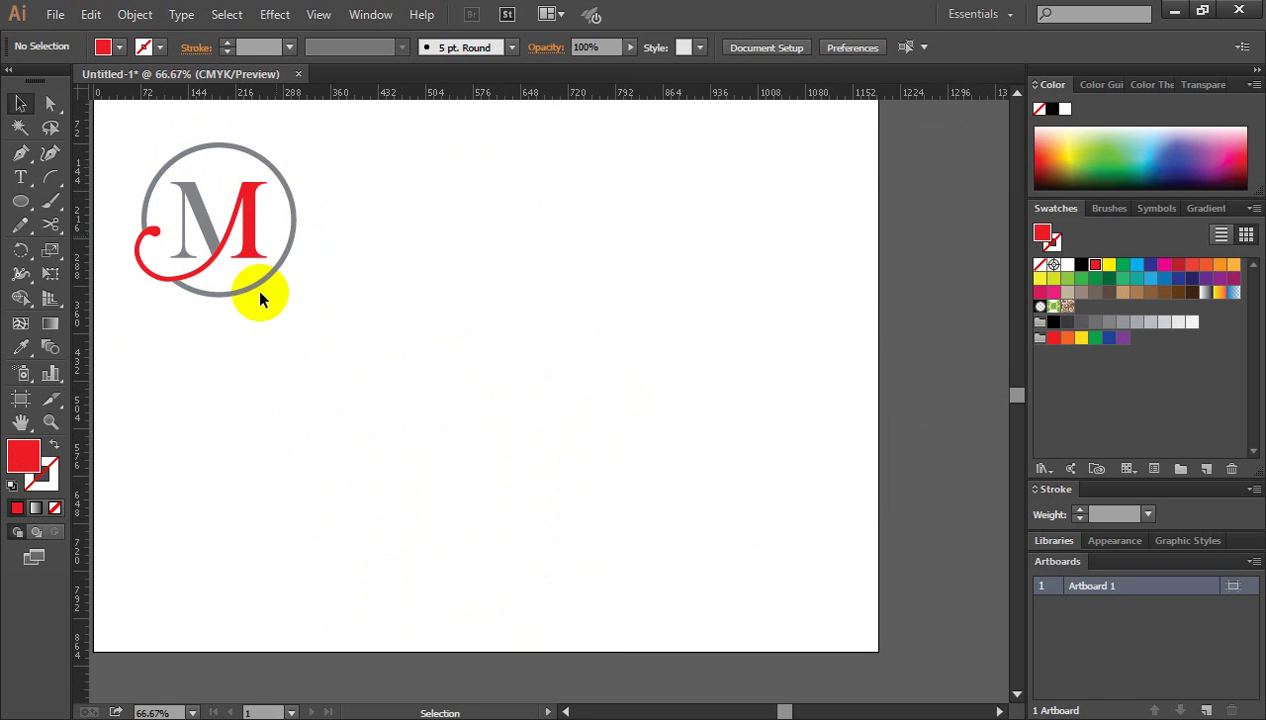
pyautogui.keyDown('ctrl'); pyautogui.click(472, 379); pyautogui.keyUp('ctrl')
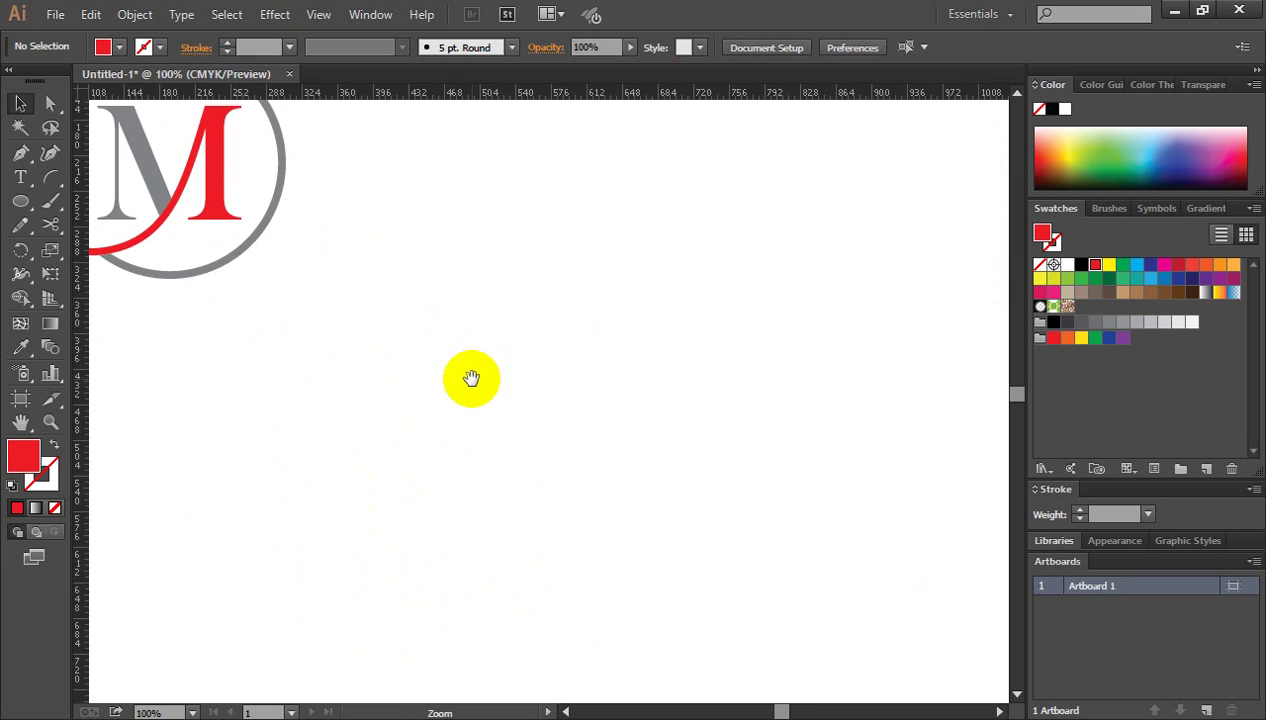
pyautogui.moveTo(470, 370); pyautogui.dragTo(563, 443)
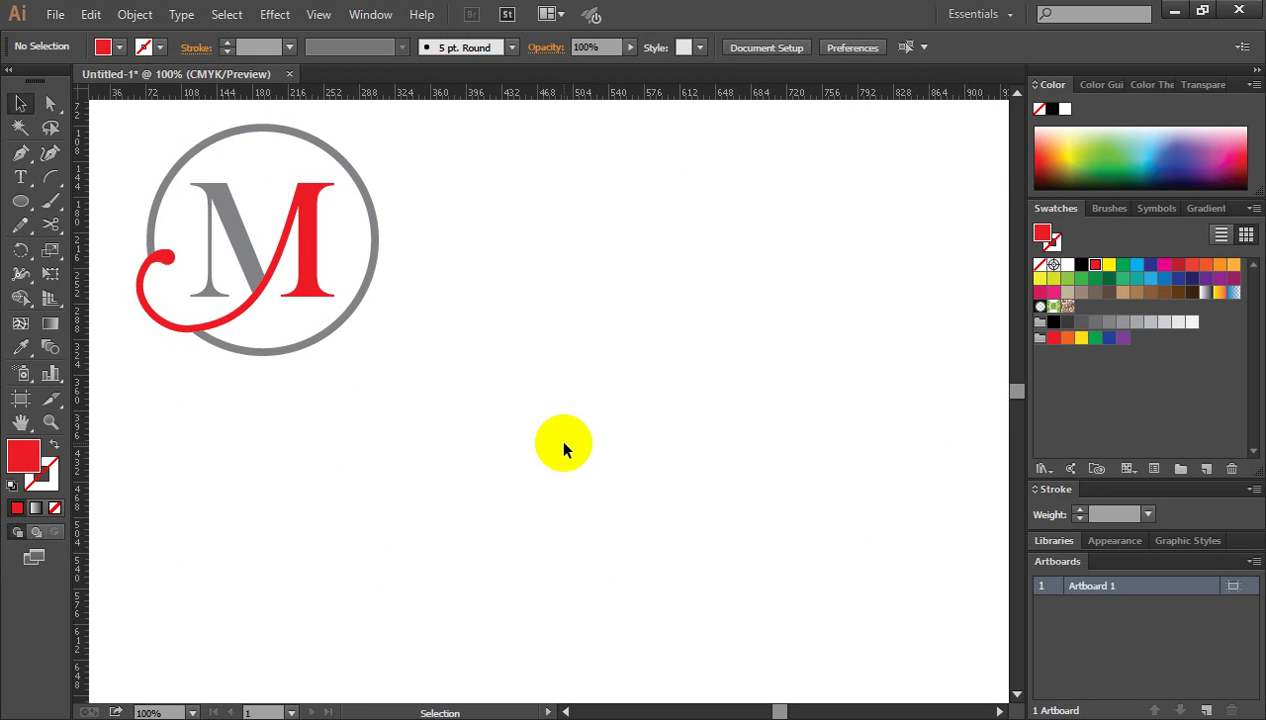
# Add a black letter M in Baskerville Old Face beside the reference logo and enlarge it to about 165 pt.
pyautogui.click(20, 177)
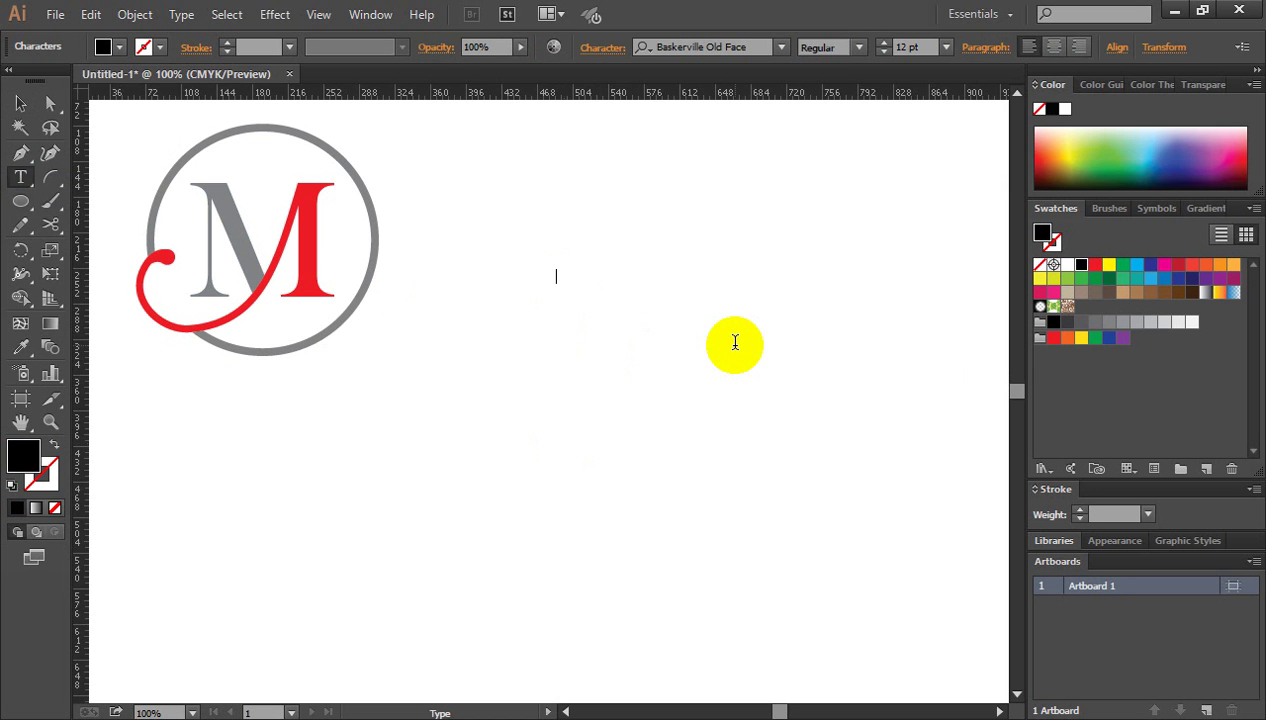
pyautogui.write('M')
pyautogui.click(20, 103)
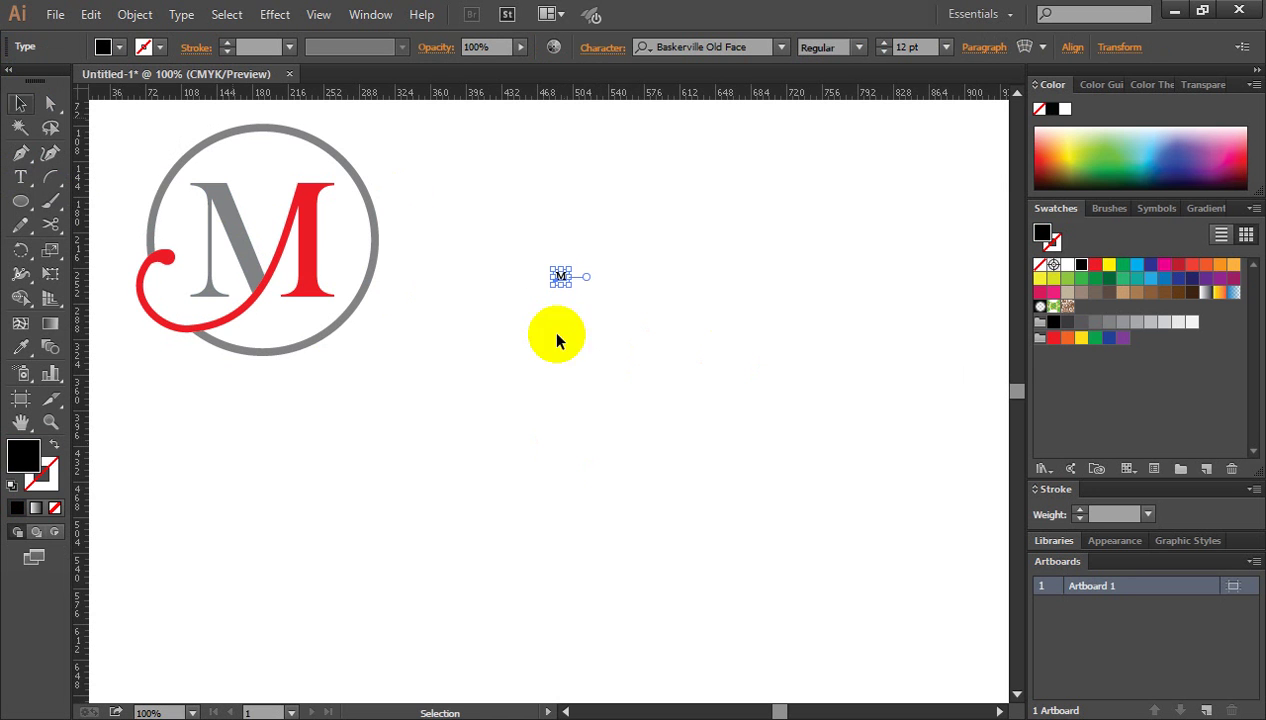
pyautogui.moveTo(572, 285); pyautogui.dragTo(646, 356)
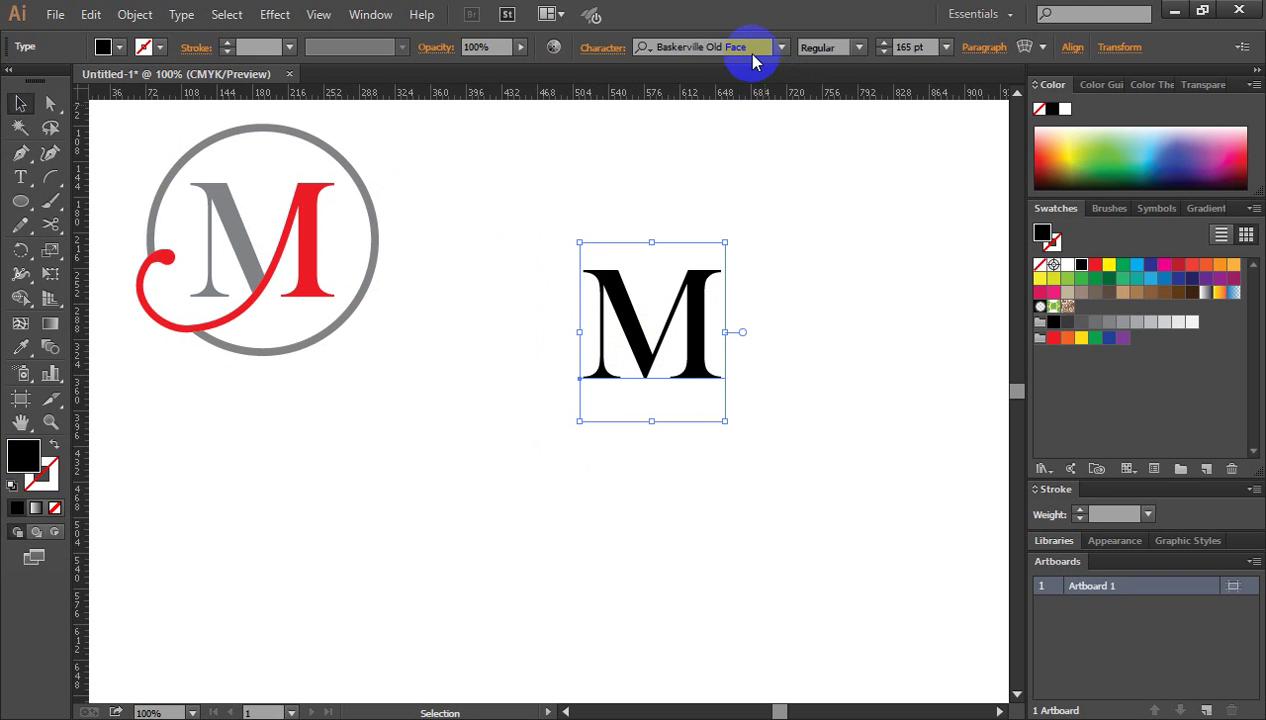
# Copy the M's font name, paste it as the text "Baskerville Old Face" above the letter, and enlarge it to about 51 pt.
pyautogui.click(750, 46)
pyautogui.hotkey('ctrl', 'c')
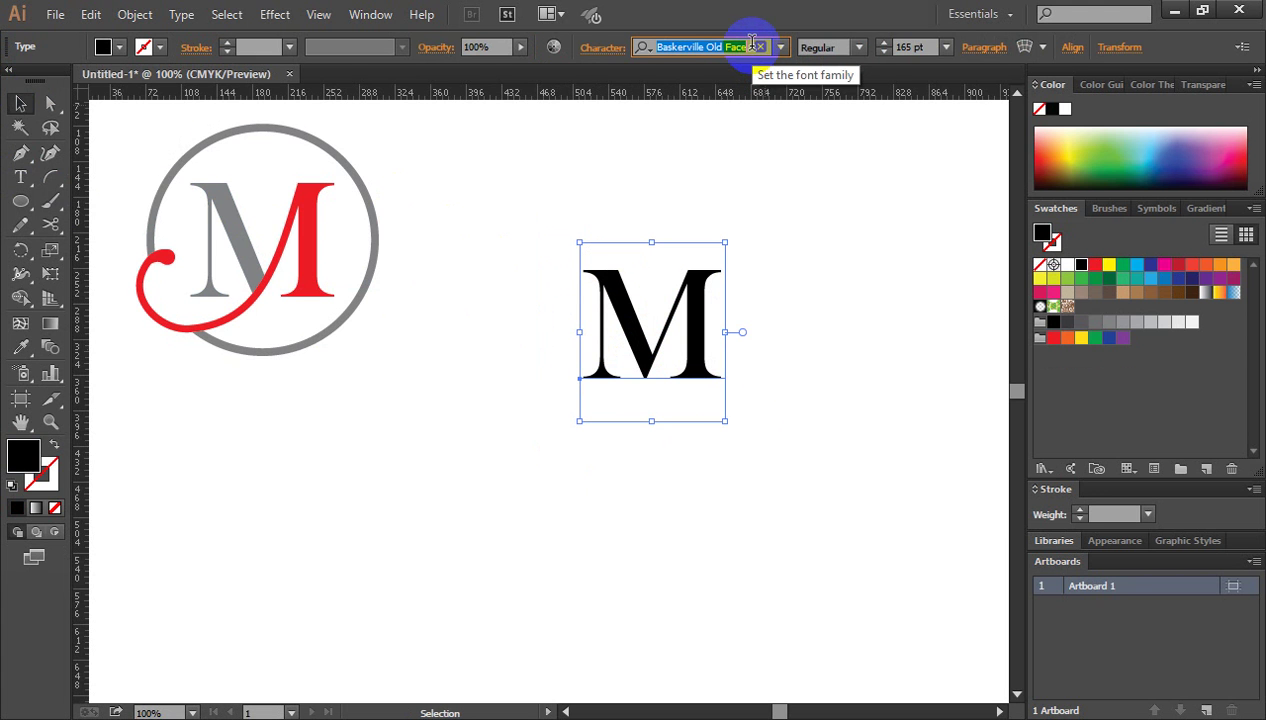
pyautogui.click(21, 199)
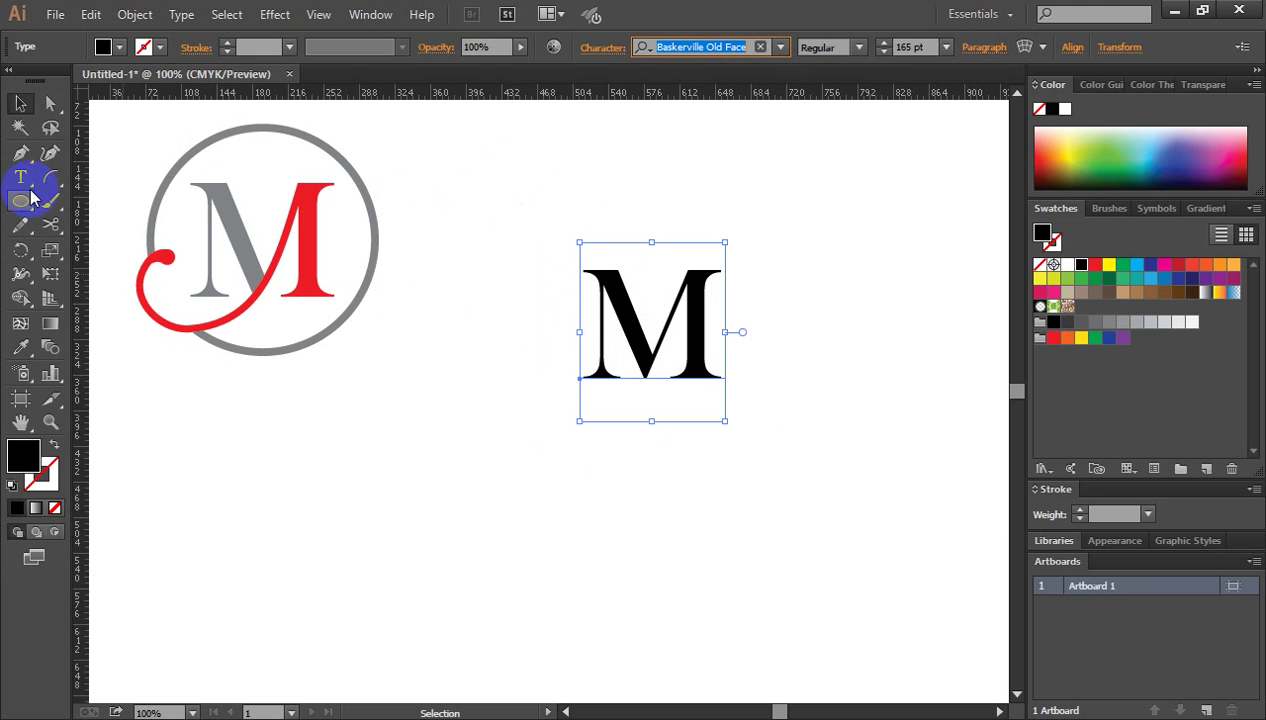
pyautogui.click(21, 177)
pyautogui.click(476, 190)
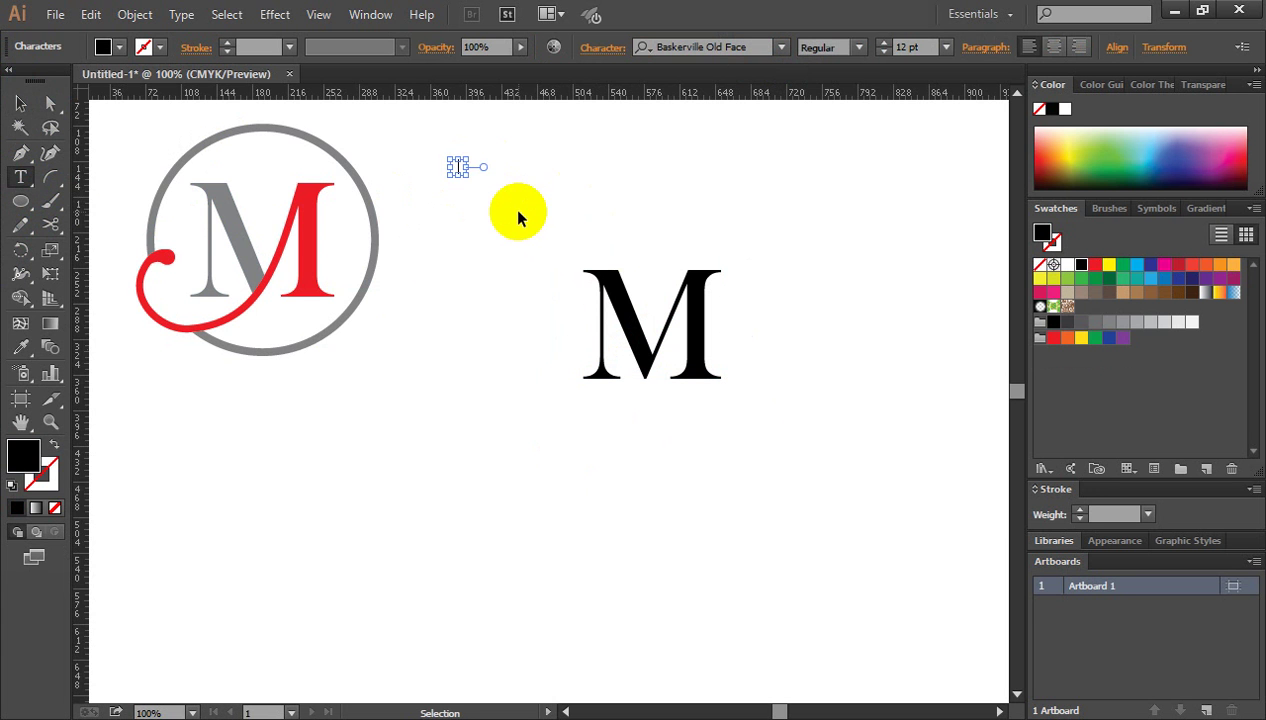
pyautogui.hotkey('ctrl', 'v')
pyautogui.click(21, 103)
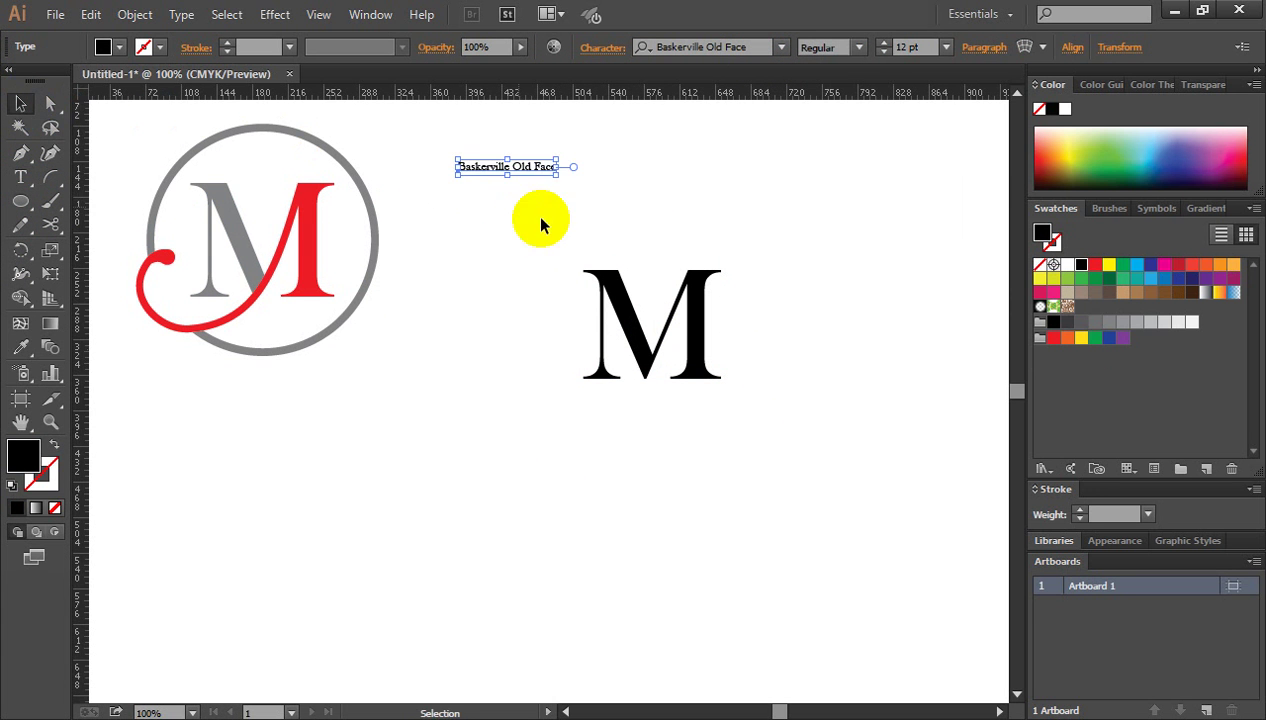
pyautogui.moveTo(557, 178); pyautogui.dragTo(876, 219)
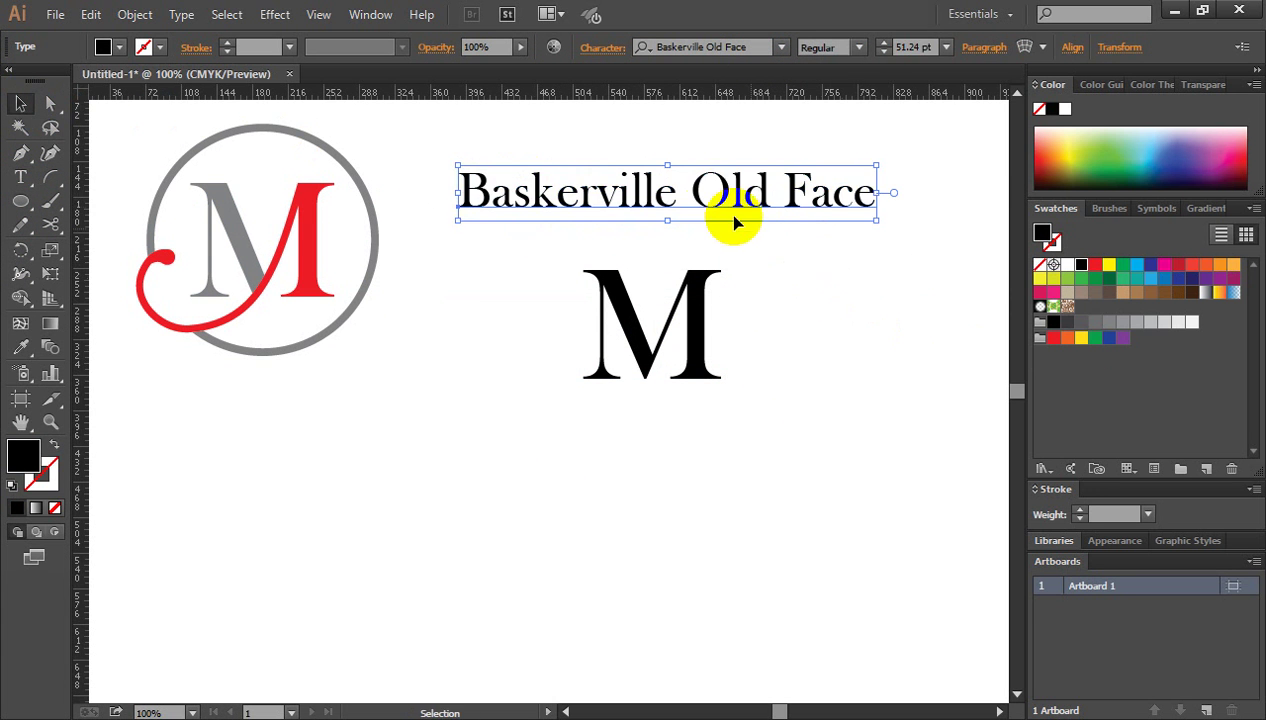
pyautogui.moveTo(711, 200); pyautogui.dragTo(707, 176)
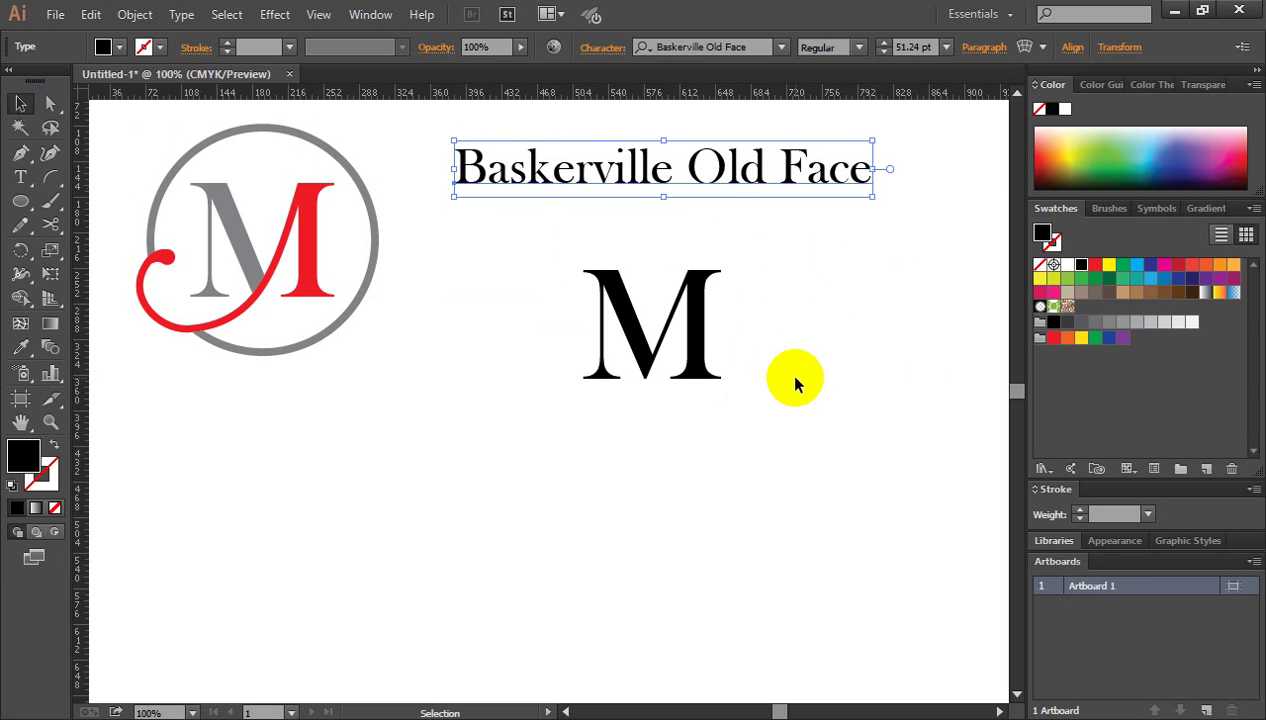
# Delete the "Baskerville Old Face" text label above the black M.
pyautogui.click(797, 380)
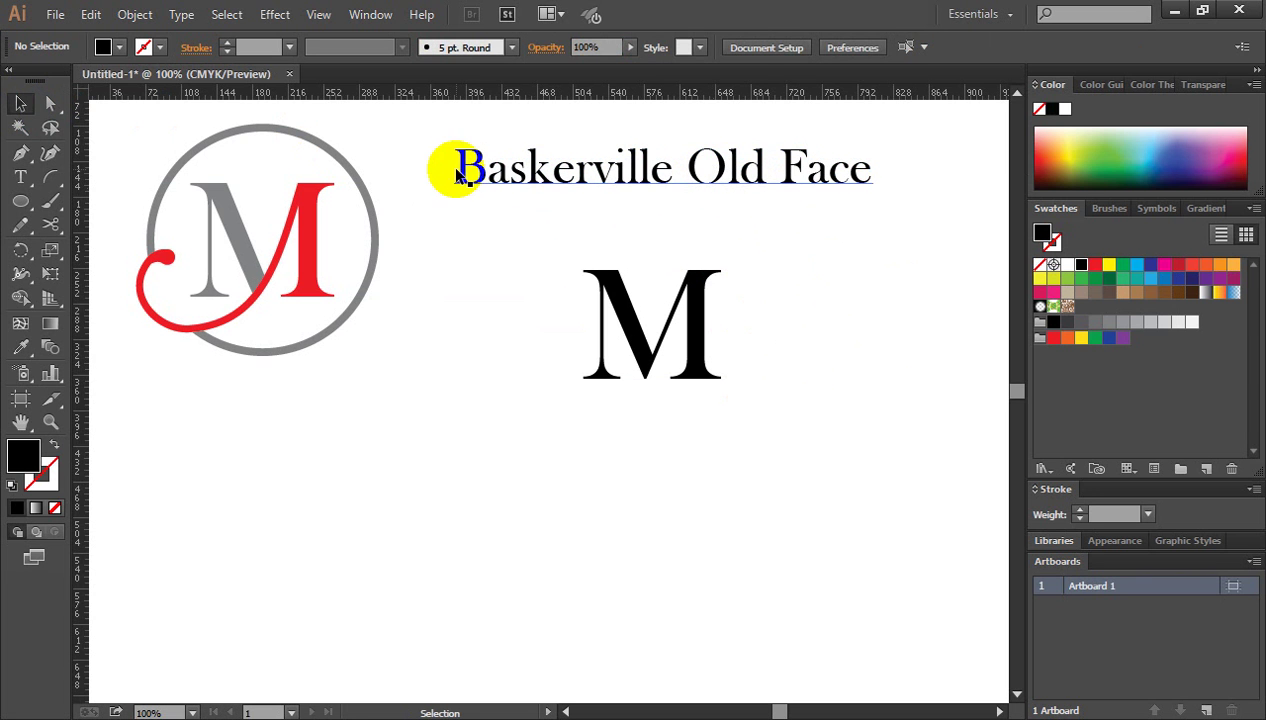
pyautogui.click(729, 181)
pyautogui.click(762, 256)
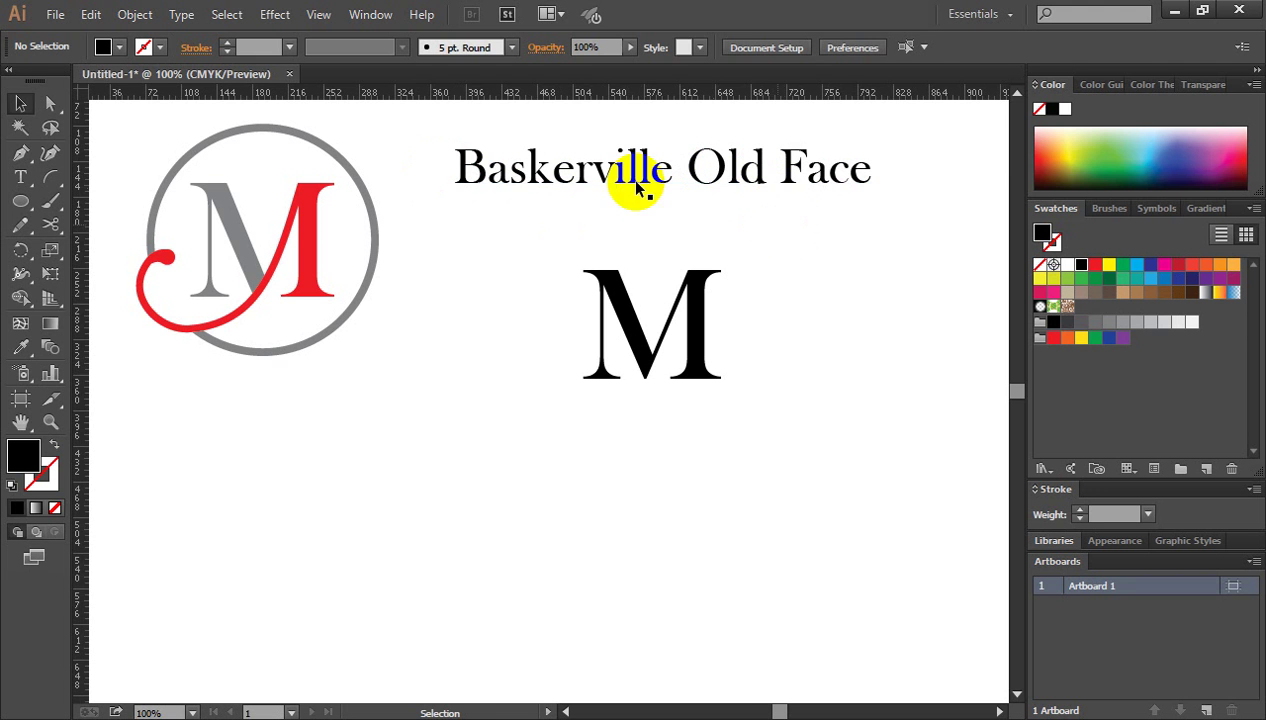
pyautogui.click(724, 172)
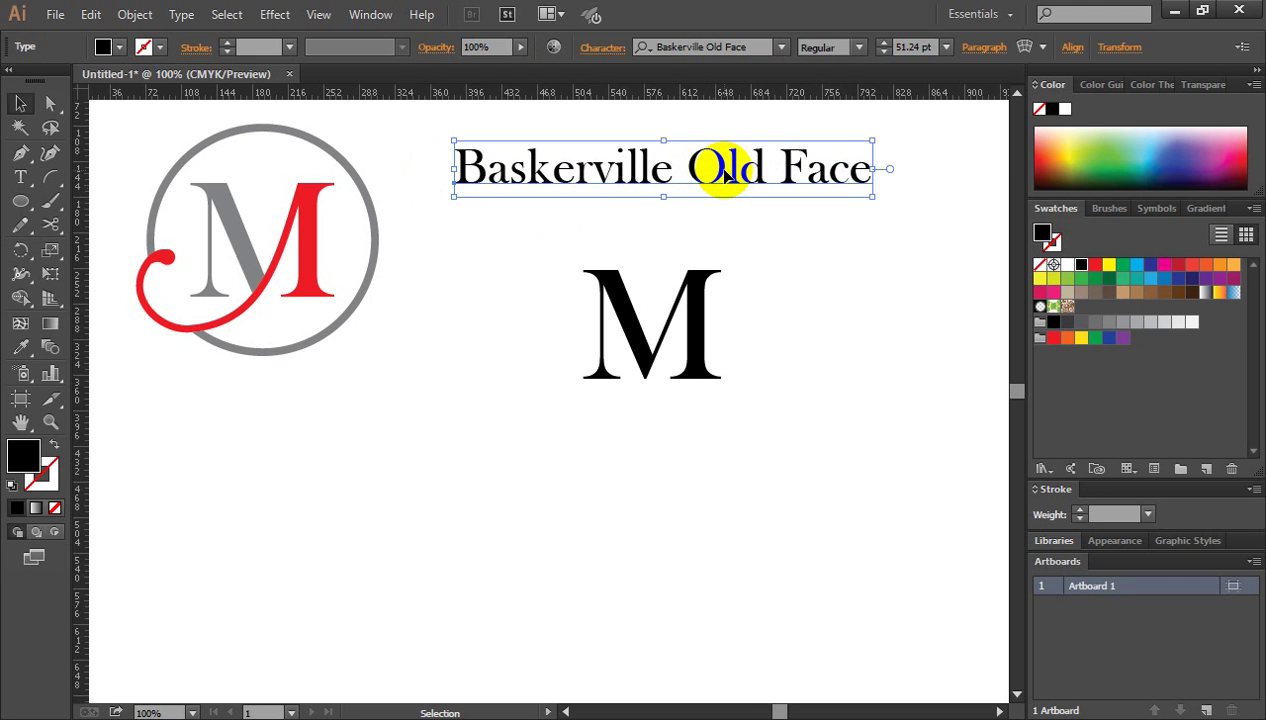
pyautogui.press('Delete')
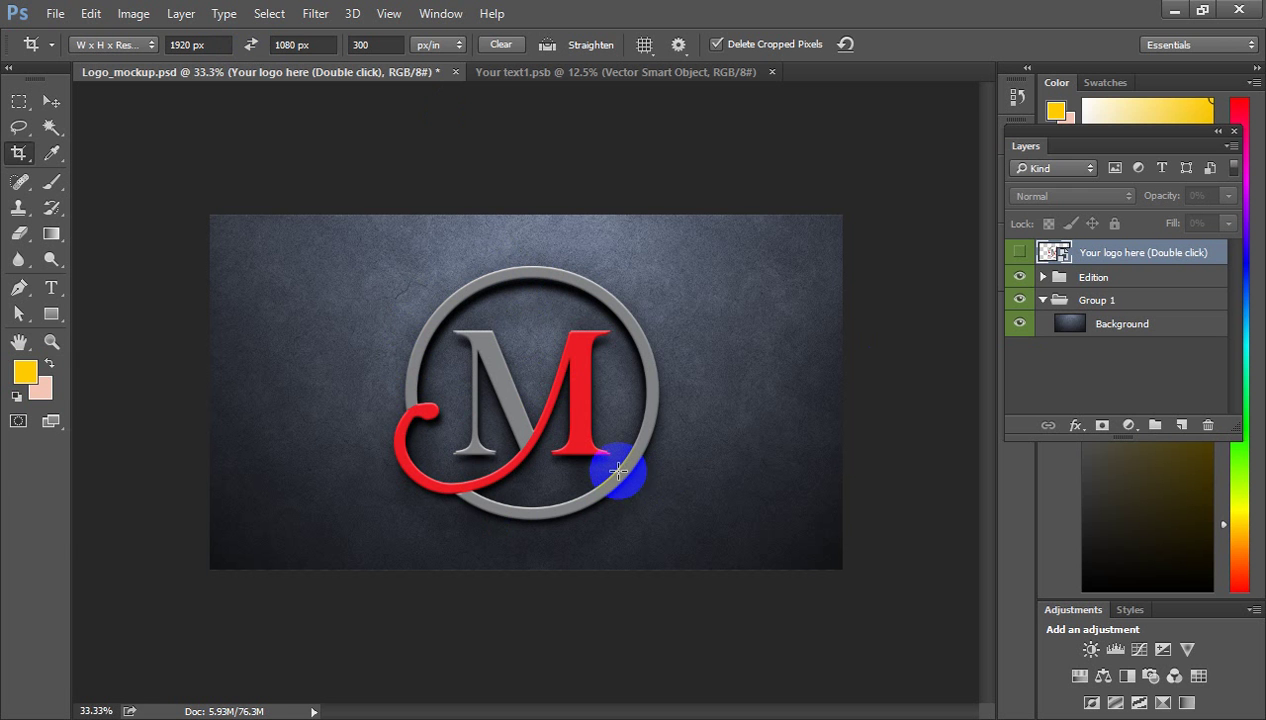
# Return to Illustrator and convert the black M text to outlines.
pyautogui.click(272, 15)
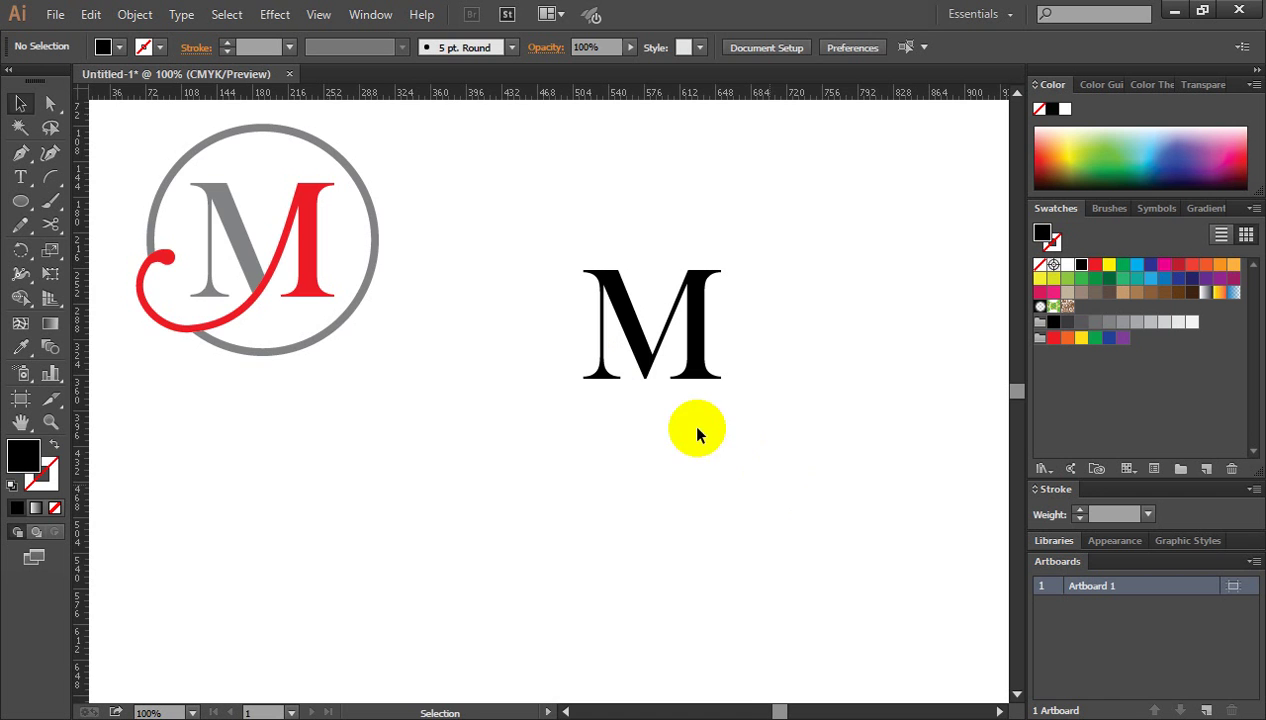
pyautogui.click(622, 362)
pyautogui.click(545, 318)
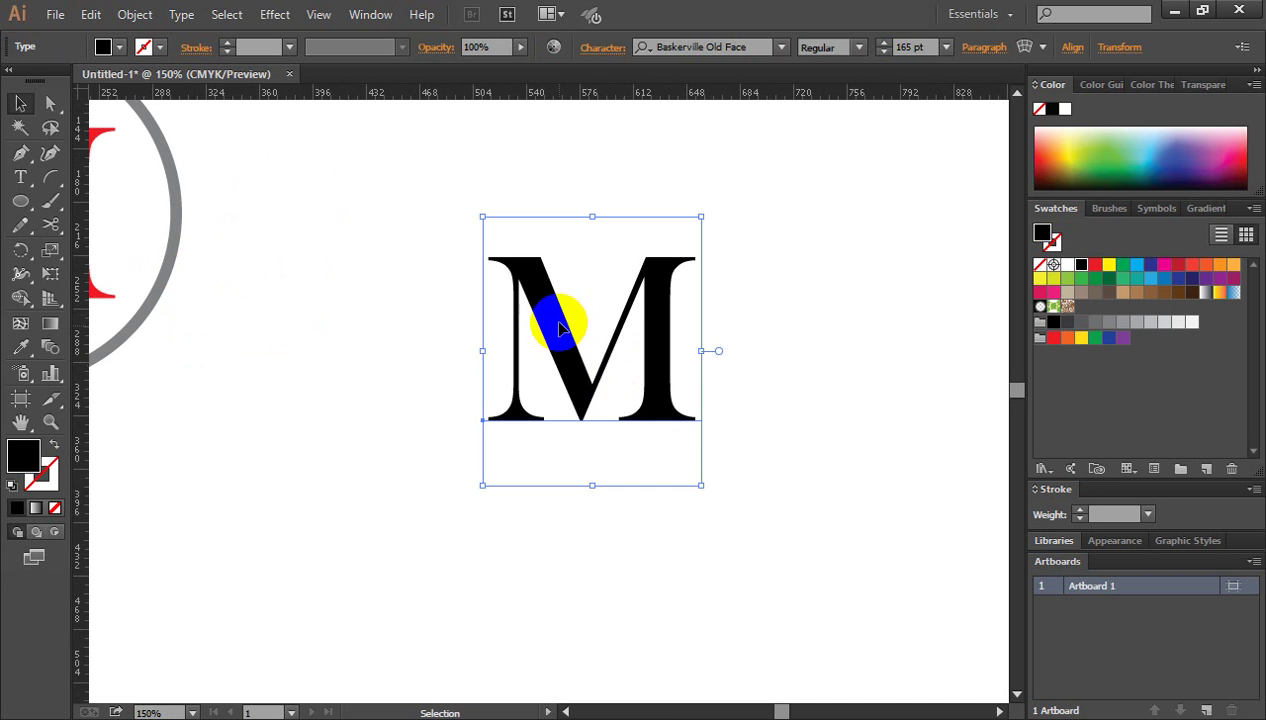
pyautogui.rightClick(535, 285)
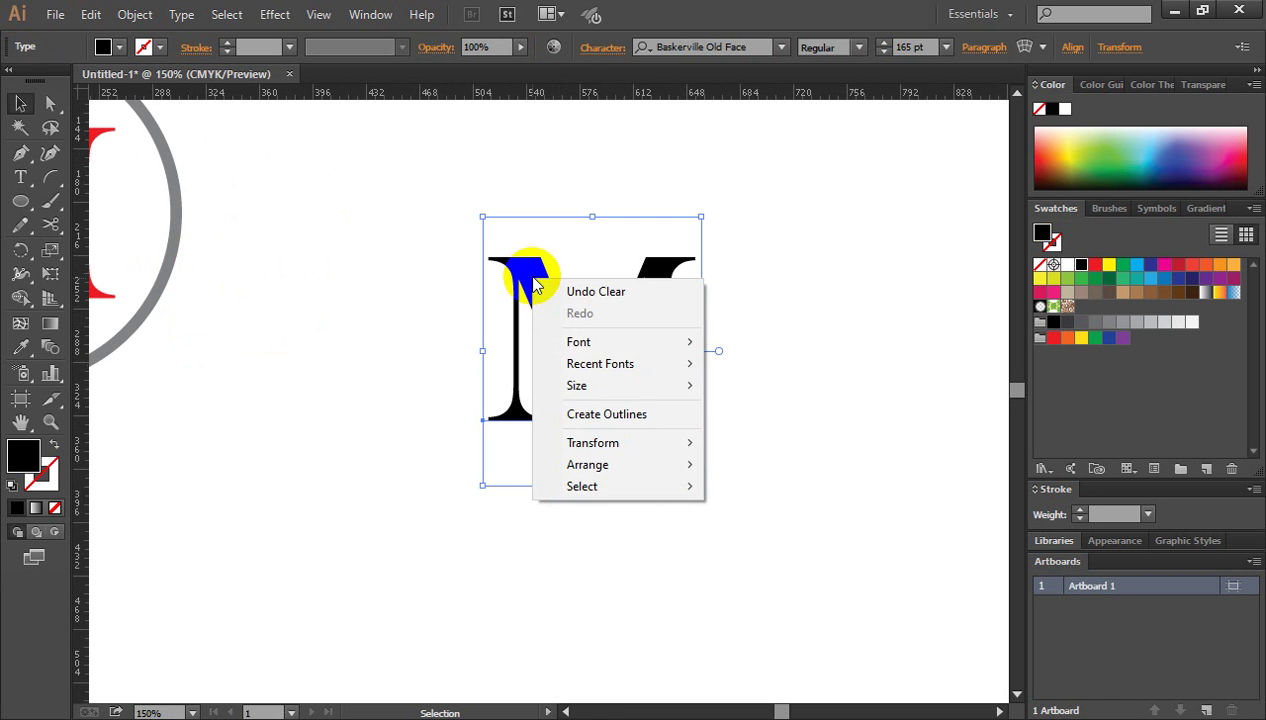
pyautogui.click(643, 415)
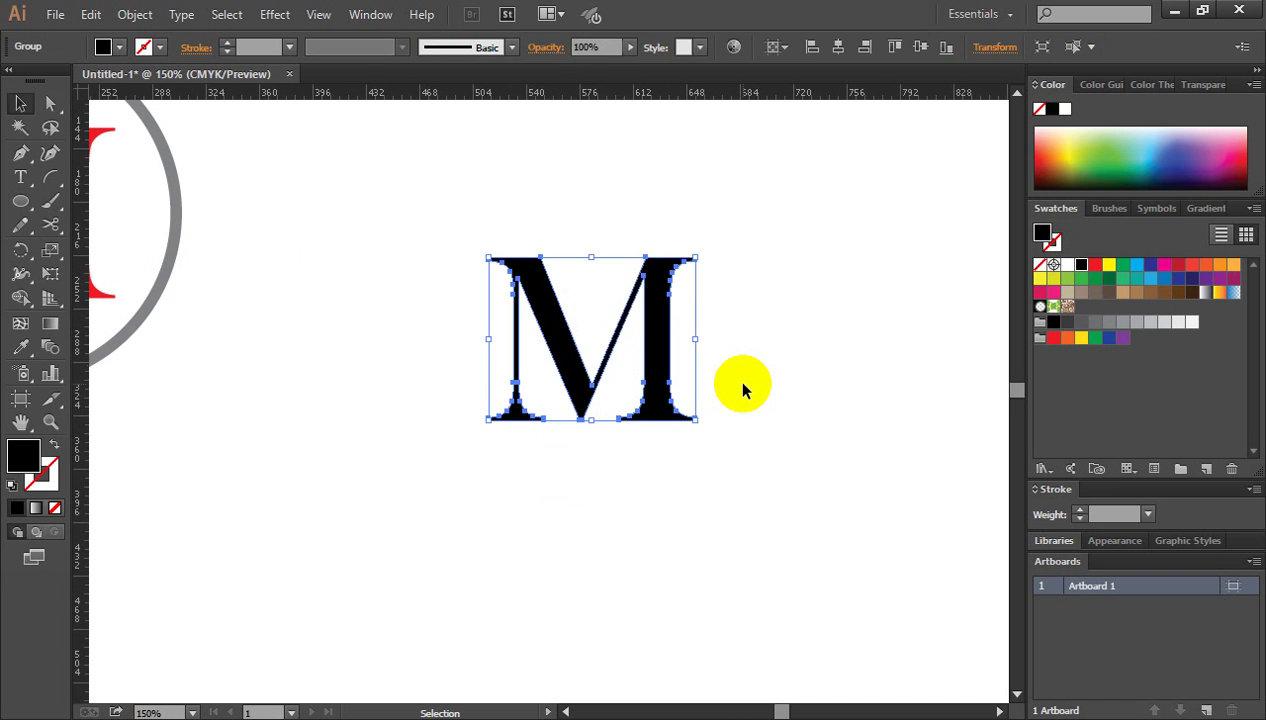
pyautogui.click(708, 352)
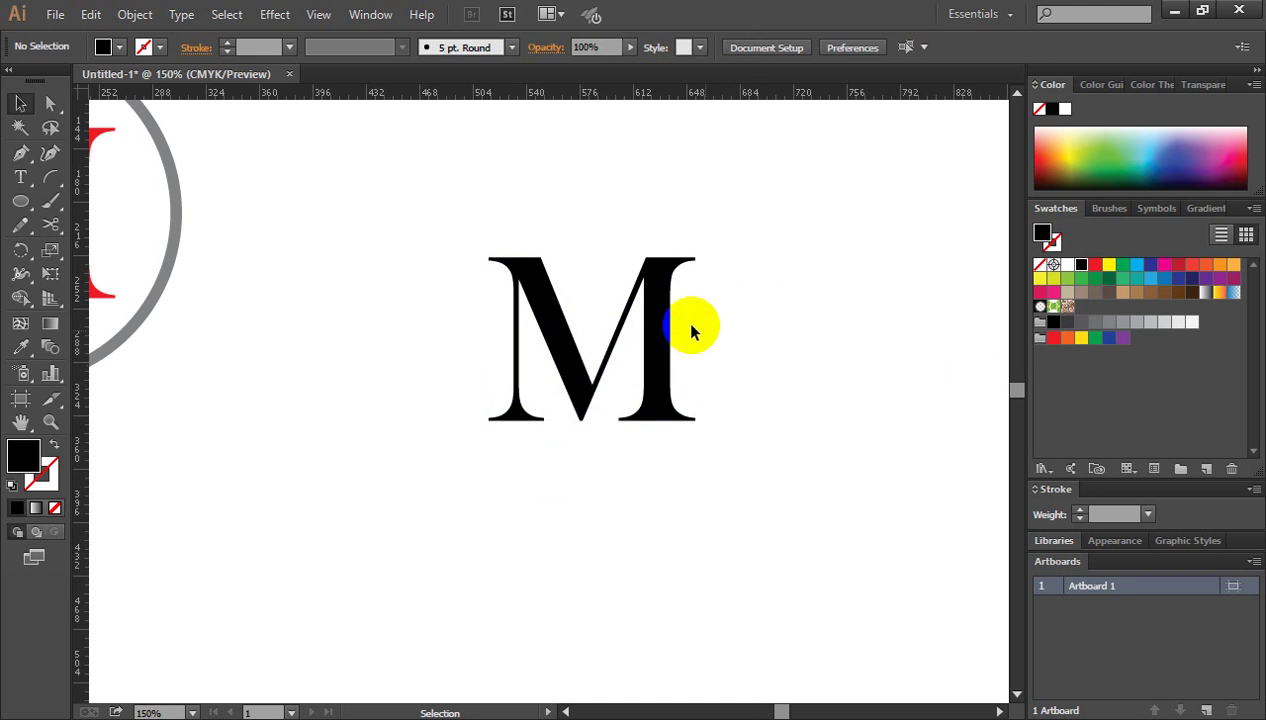
pyautogui.click(672, 311)
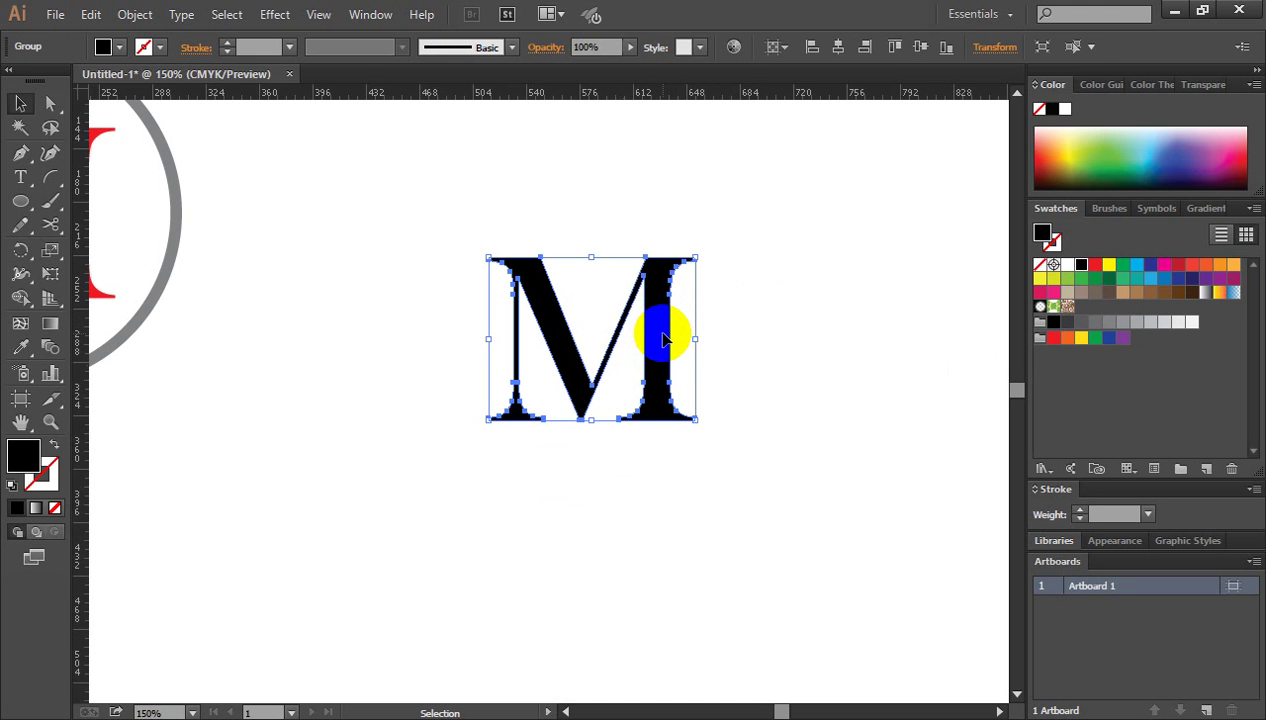
pyautogui.click(745, 385)
# Draw a vertical line from the inner corner where the thin diagonal meets the right stem up past the M's top edge.
pyautogui.click(590, 364)
pyautogui.click(583, 371)
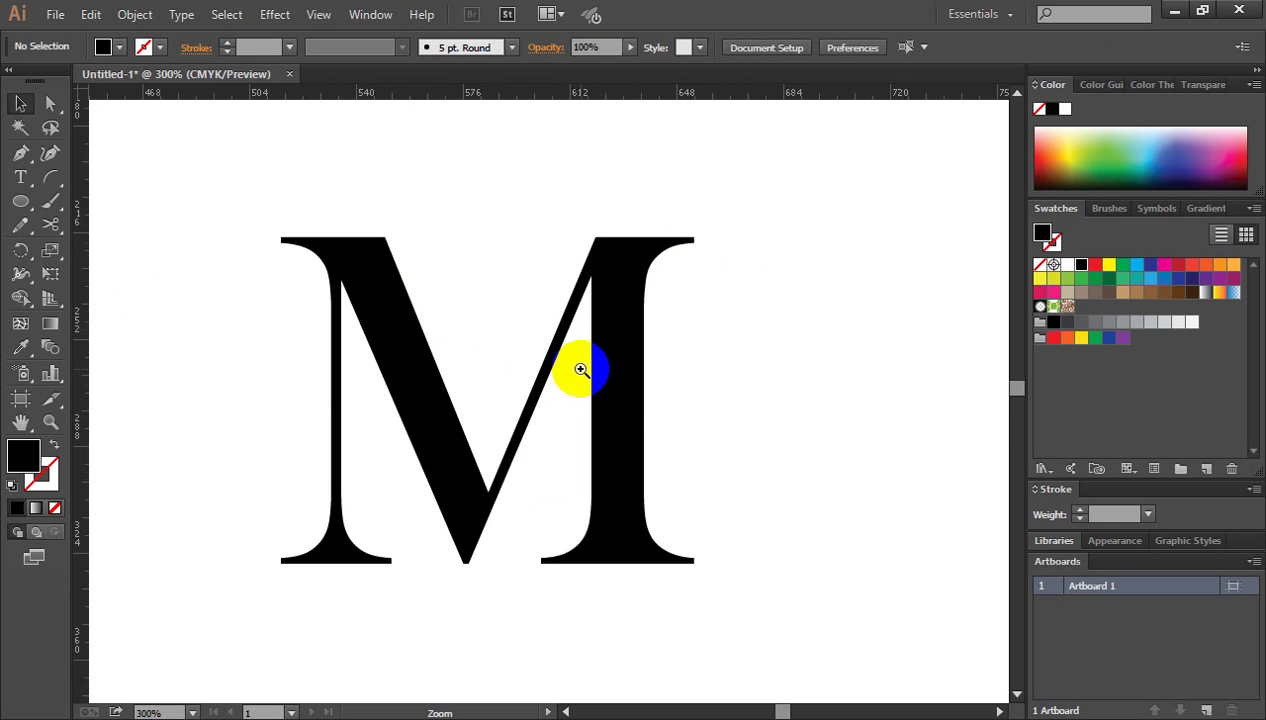
pyautogui.click(579, 367)
pyautogui.moveTo(45, 188); pyautogui.dragTo(113, 178)
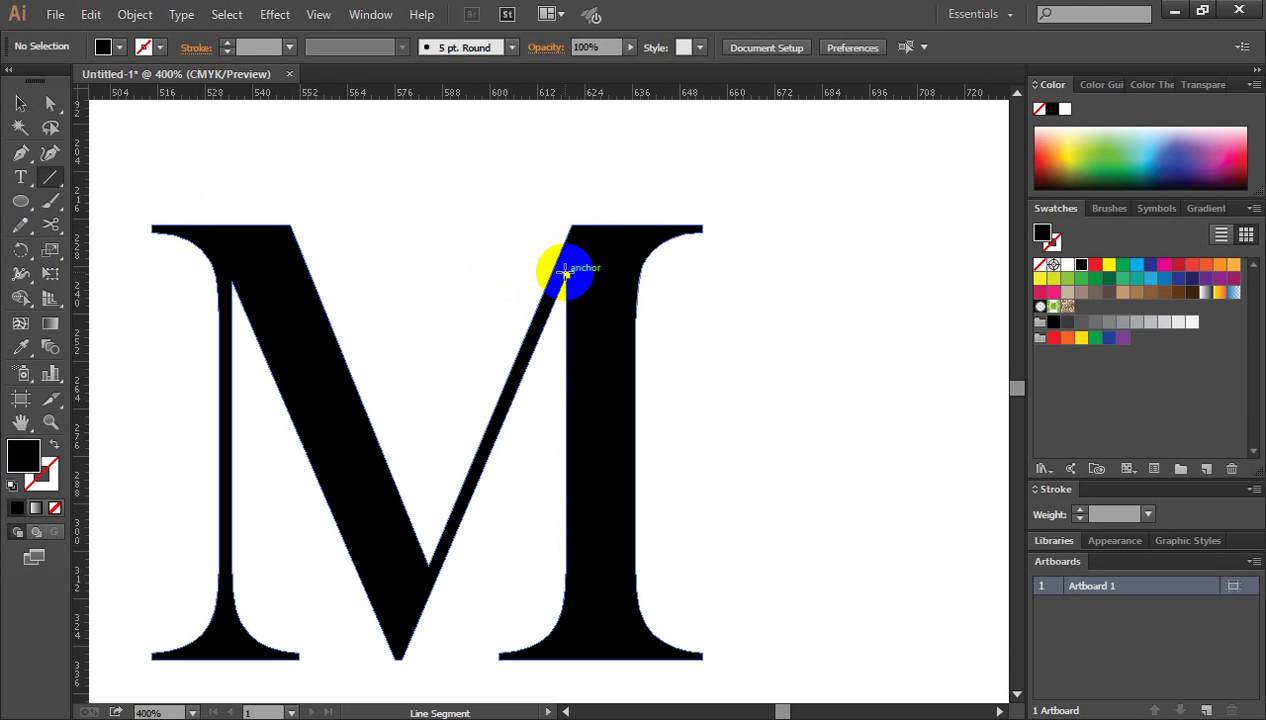
pyautogui.moveTo(566, 272); pyautogui.dragTo(582, 158)
pyautogui.click(20, 103)
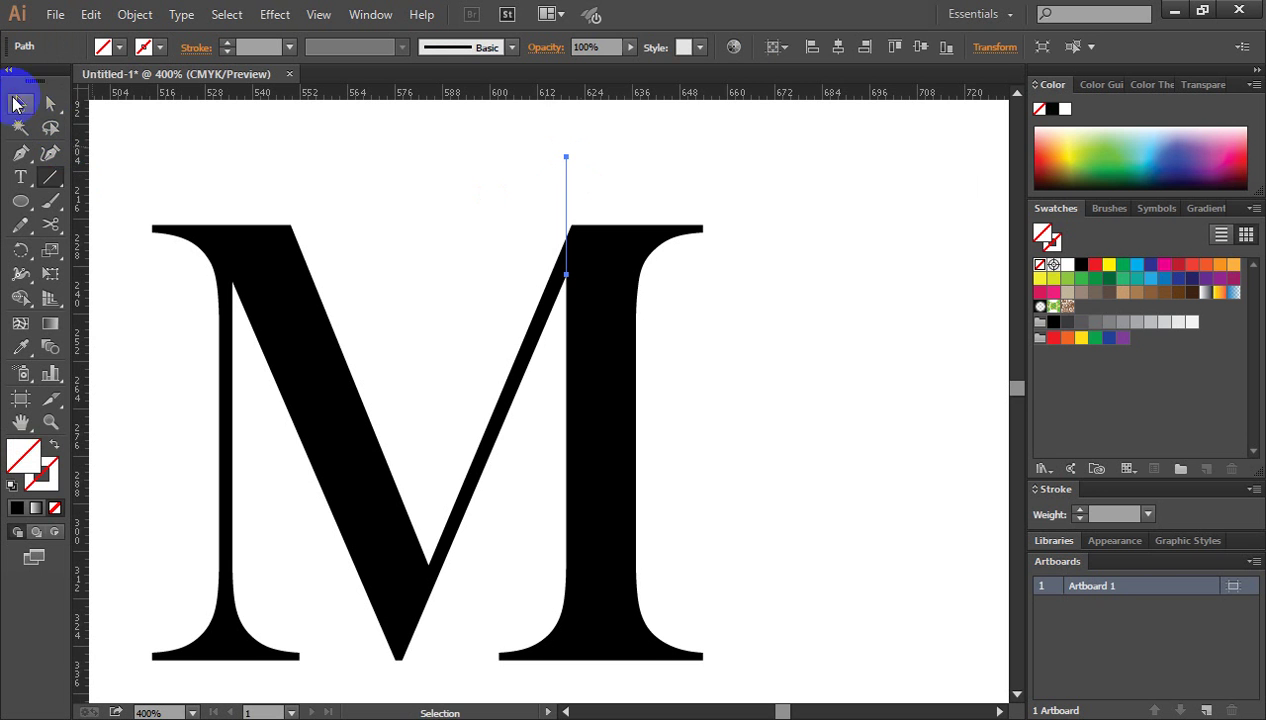
# Draw a line from the inner vertex of the M's V down to the left corner of its bottom point.
pyautogui.scroll(-2, 885, 413)
pyautogui.moveTo(538, 424); pyautogui.dragTo(697, 406)
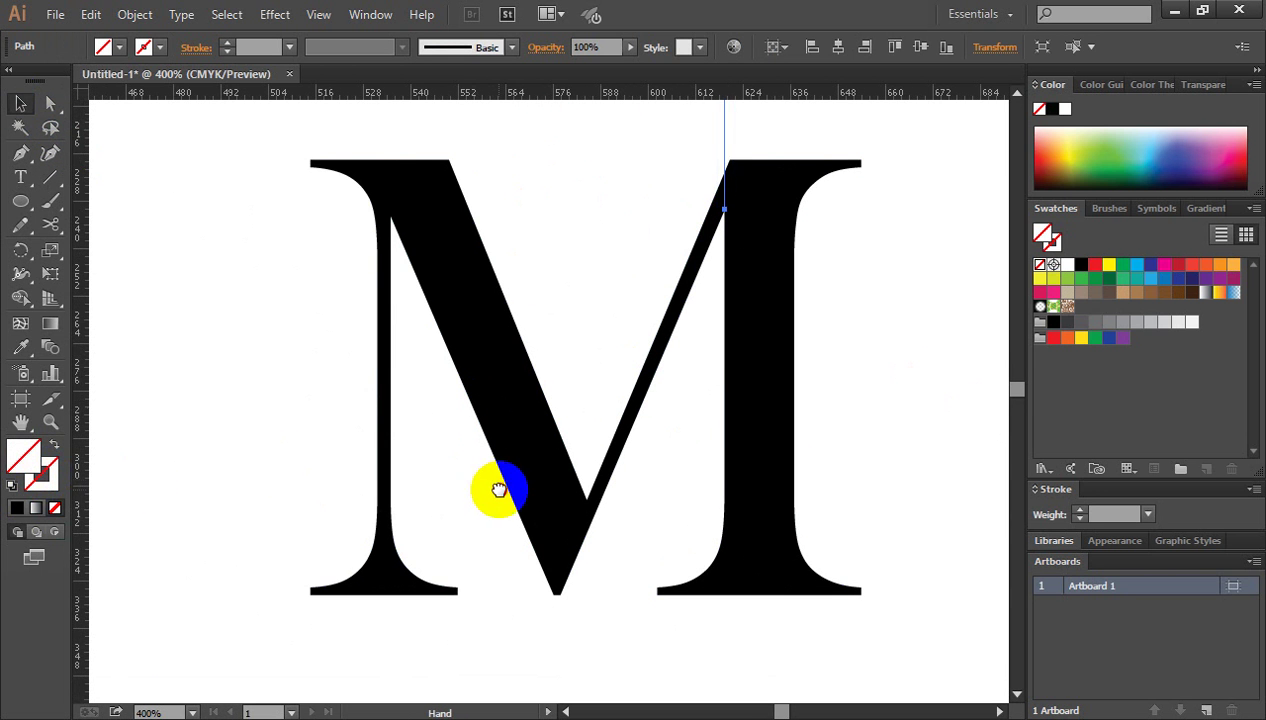
pyautogui.moveTo(499, 487); pyautogui.dragTo(503, 396)
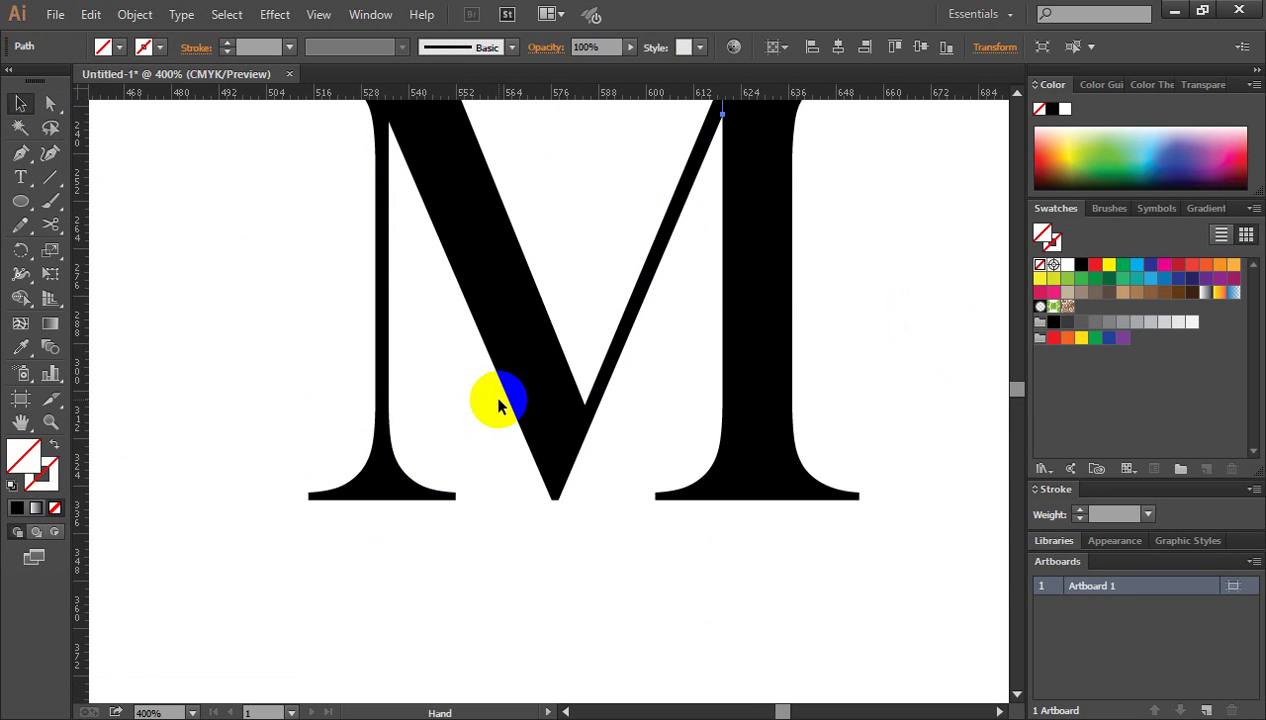
pyautogui.click(50, 182)
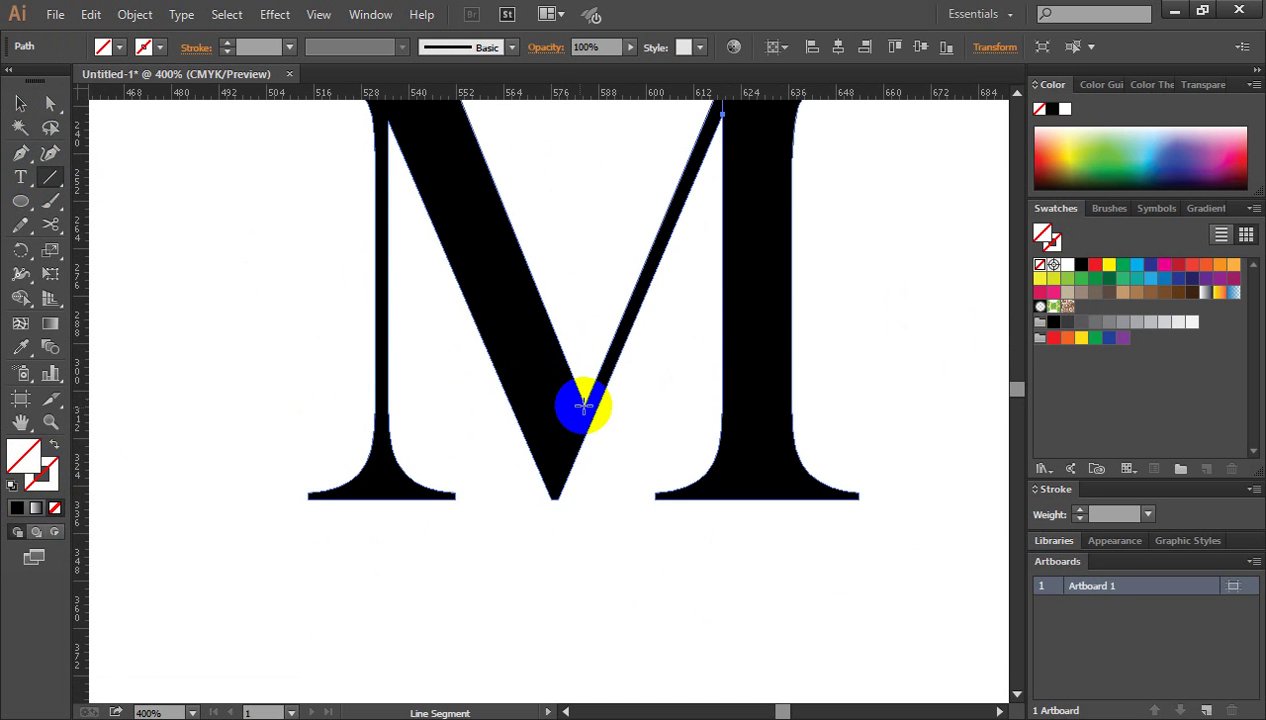
pyautogui.moveTo(584, 404); pyautogui.dragTo(551, 500)
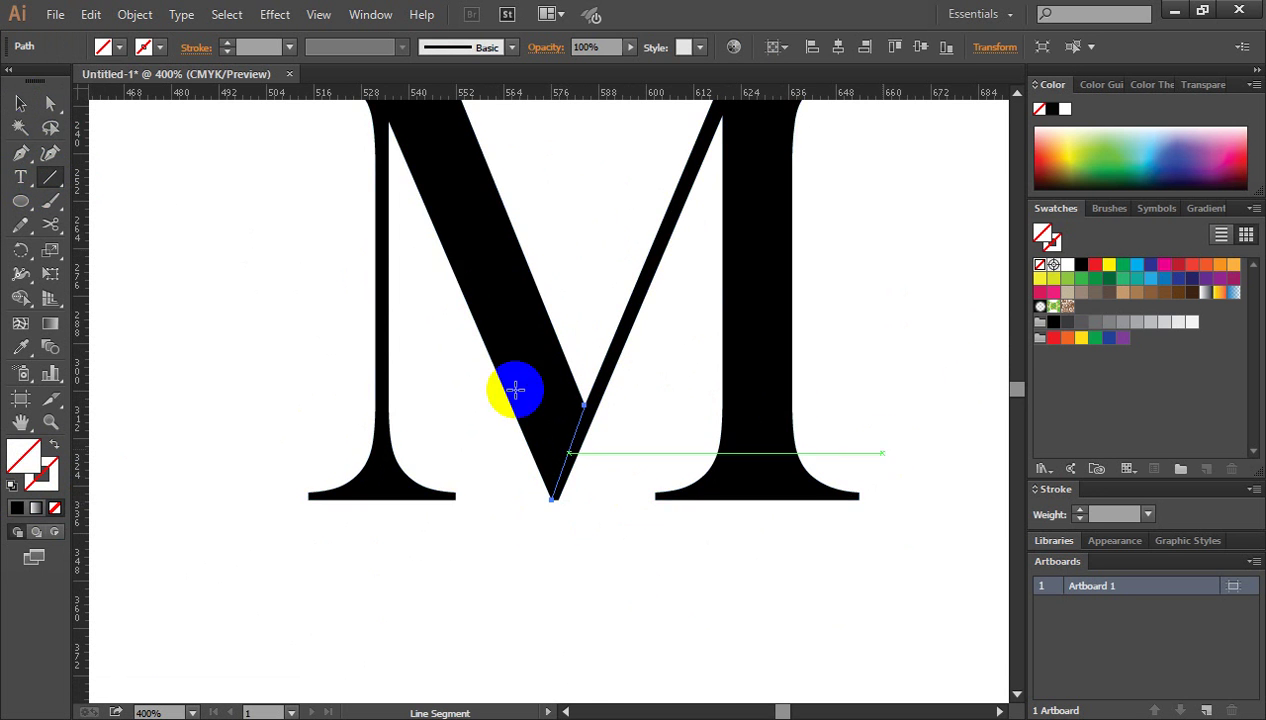
pyautogui.click(18, 108)
# Select the M with both cutting lines and remove its thin right diagonal with the Shape Builder tool.
pyautogui.hotkey('ctrl', '-')
pyautogui.hotkey('ctrl', '-')
pyautogui.hotkey('ctrl', '-')
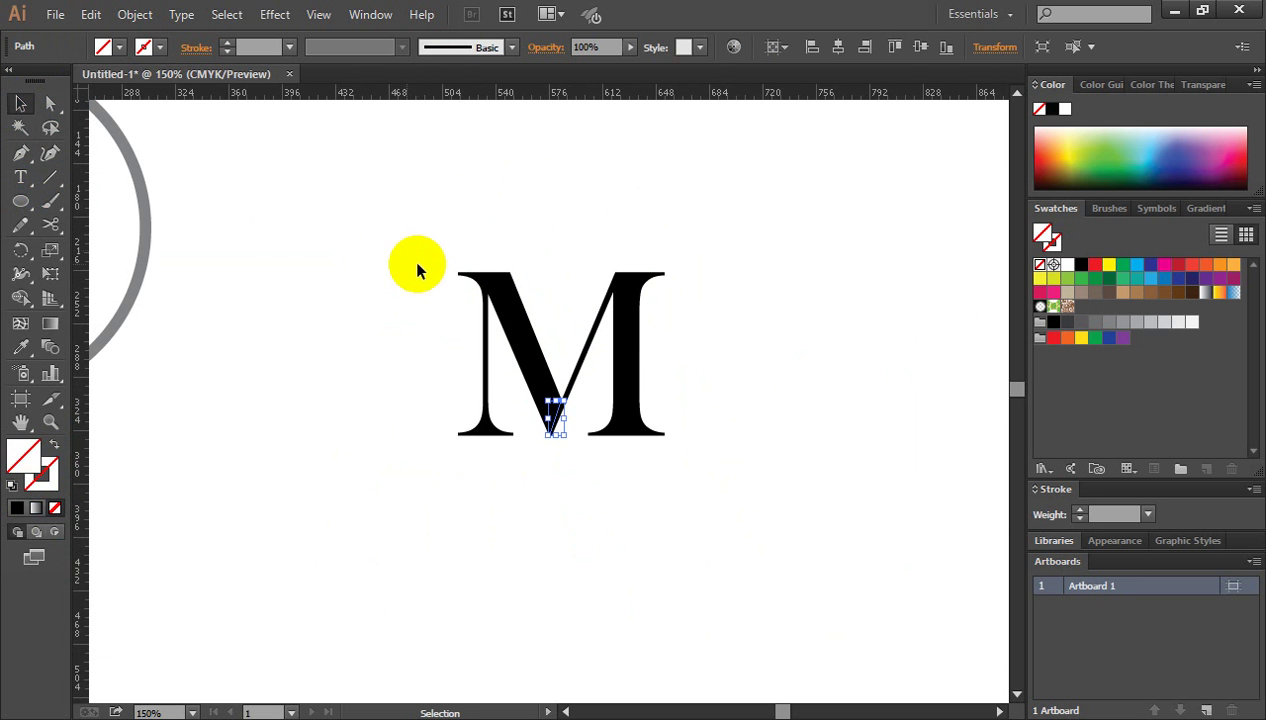
pyautogui.moveTo(406, 246); pyautogui.dragTo(722, 502)
pyautogui.click(20, 298)
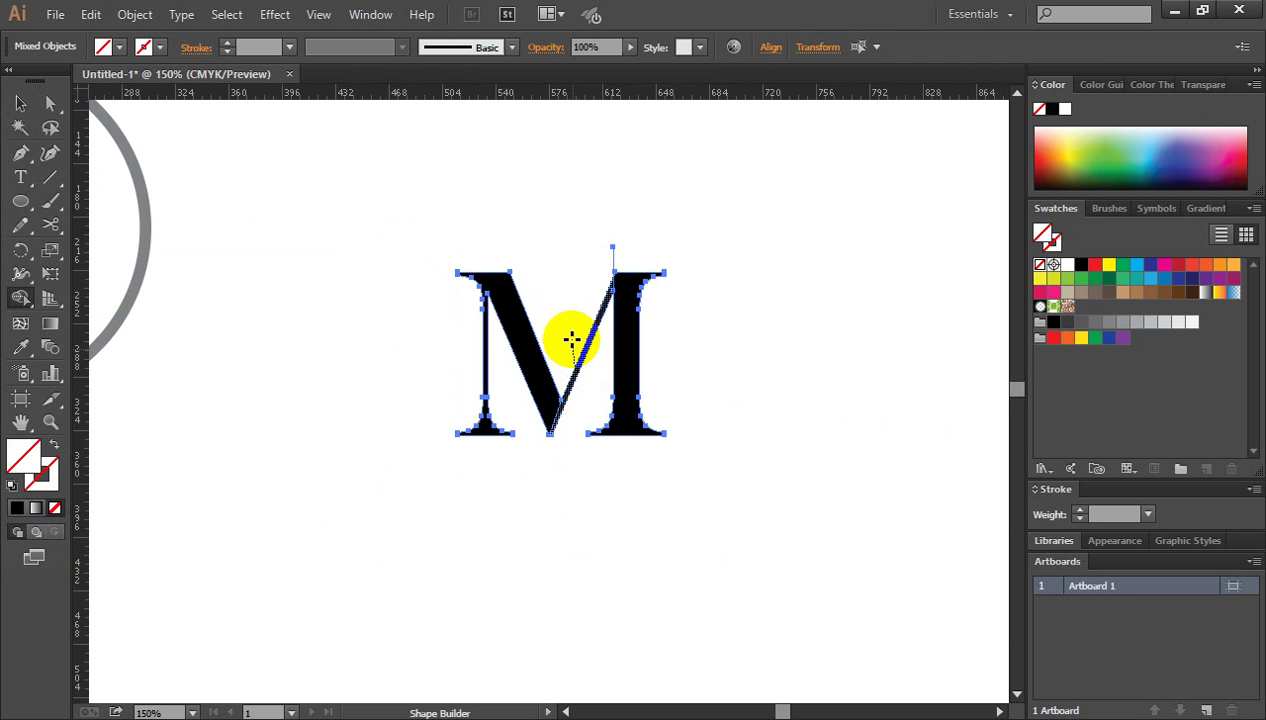
pyautogui.keyDown('alt'); pyautogui.click(578, 360); pyautogui.keyUp('alt')
pyautogui.click(22, 104)
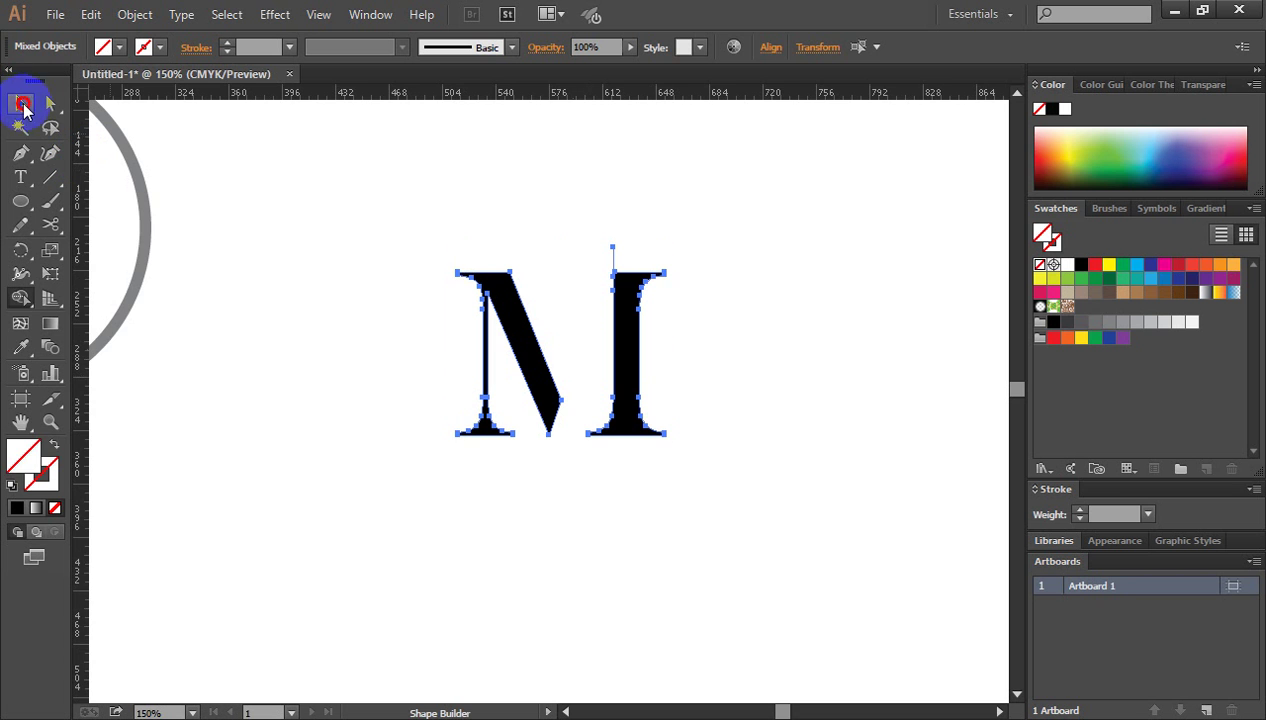
# Delete the leftover vertical cutting line sticking up above the M's right stem.
pyautogui.click(715, 394)
pyautogui.keyDown('ctrl'); pyautogui.click(536, 378); pyautogui.keyUp('ctrl')
pyautogui.keyDown('ctrl'); pyautogui.click(536, 378); pyautogui.keyUp('ctrl')
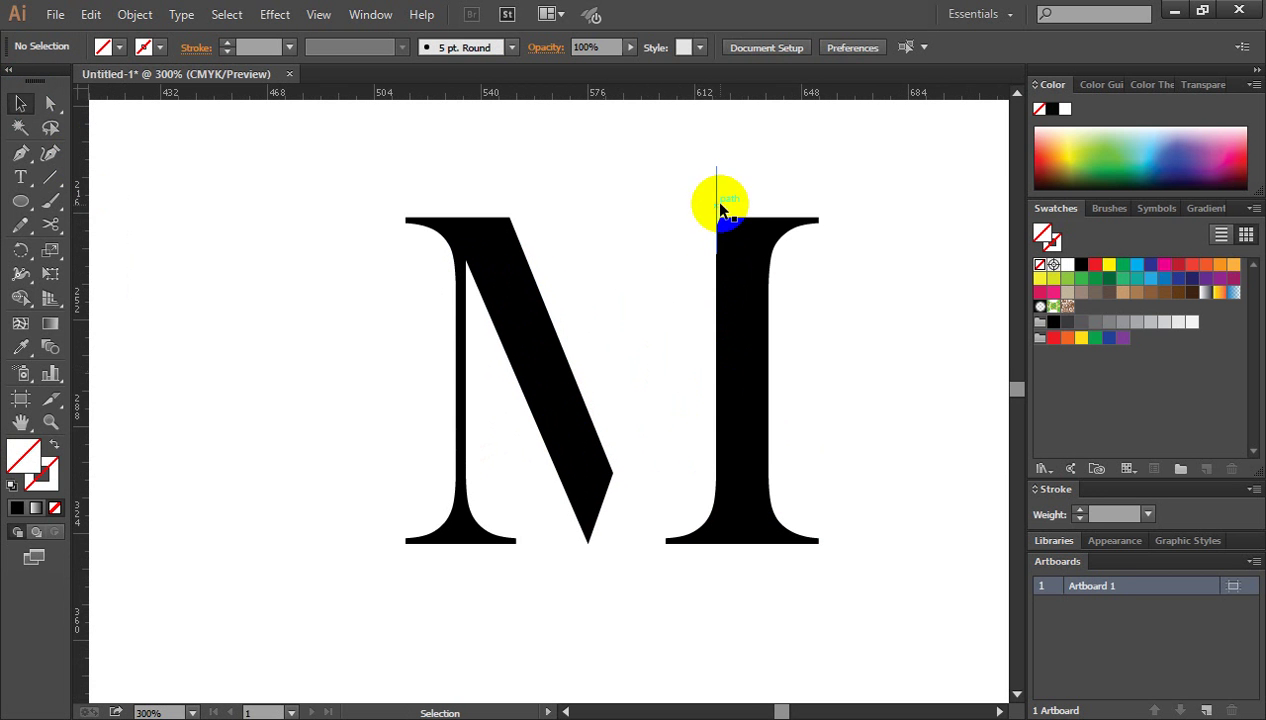
pyautogui.click(718, 207)
pyautogui.click(935, 307)
# Square off the slanted top-left corner of the M's right stem by moving its lower anchor point up level with the top edge.
pyautogui.keyDown('ctrl'); pyautogui.click(649, 267); pyautogui.keyUp('ctrl')
pyautogui.keyDown('ctrl'); pyautogui.click(652, 373); pyautogui.keyUp('ctrl')
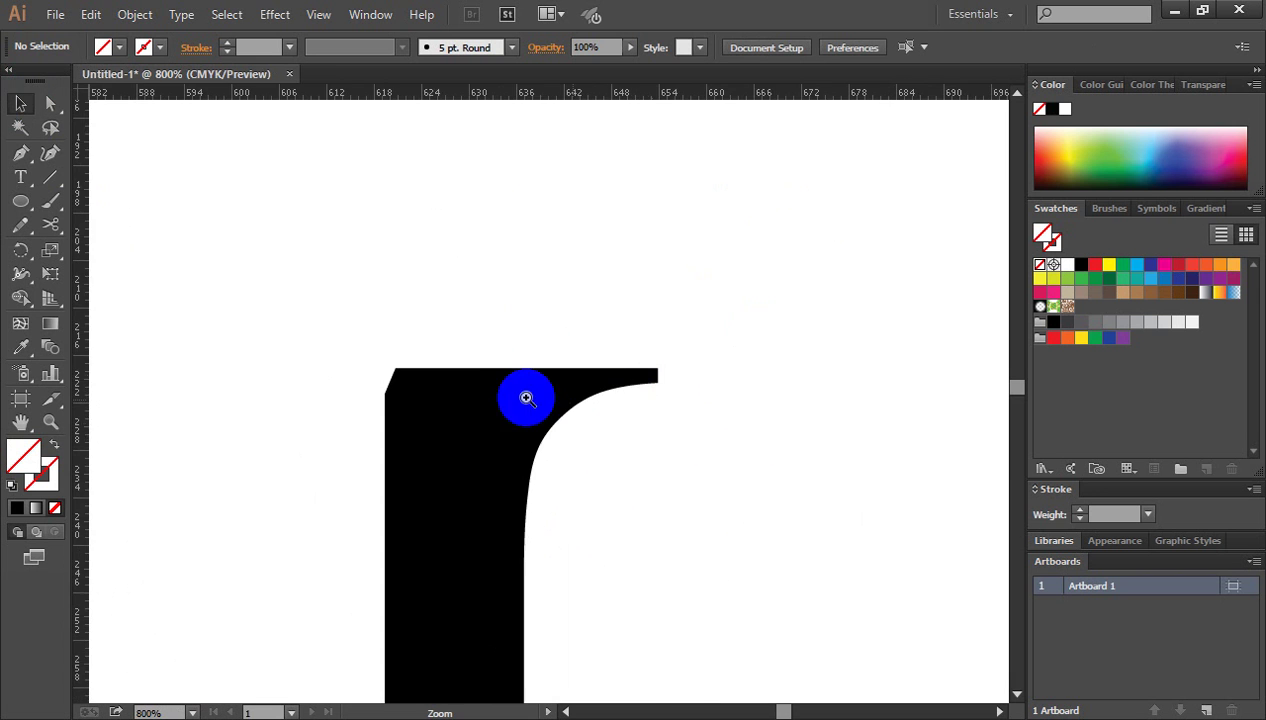
pyautogui.keyDown('ctrl'); pyautogui.click(430, 398); pyautogui.keyUp('ctrl')
pyautogui.keyDown('ctrl'); pyautogui.click(488, 415); pyautogui.keyUp('ctrl')
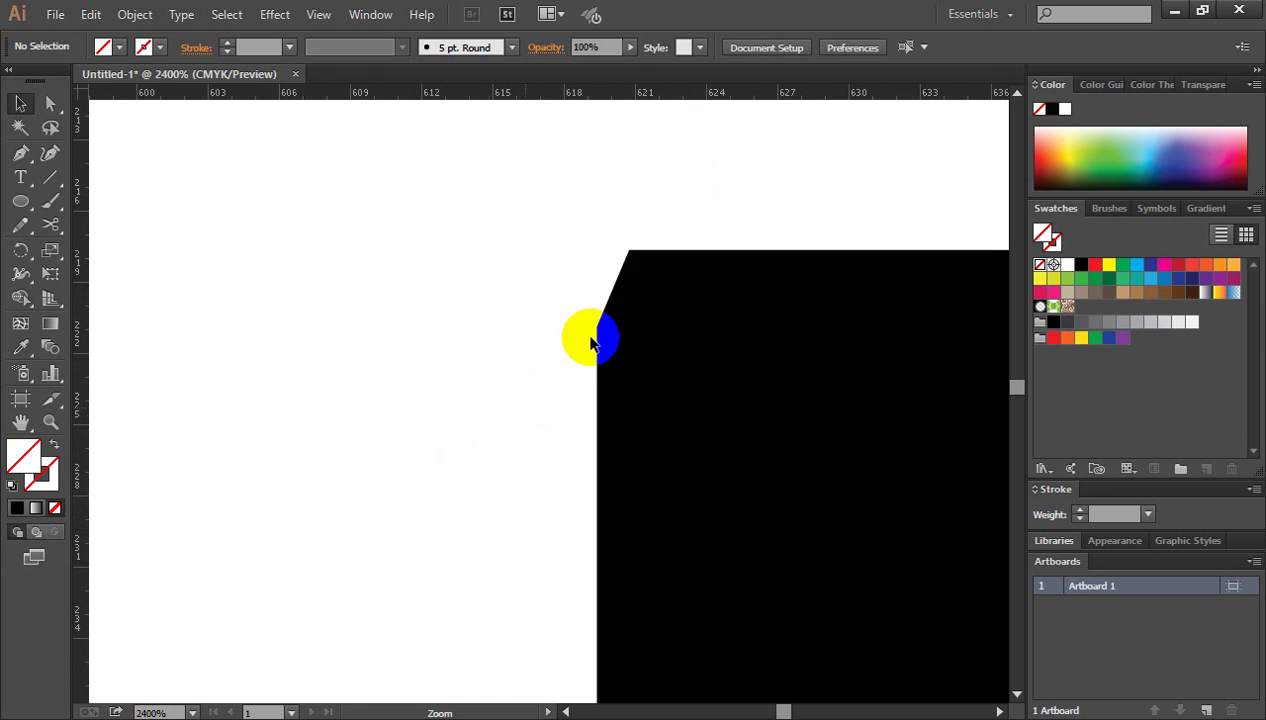
pyautogui.click(51, 104)
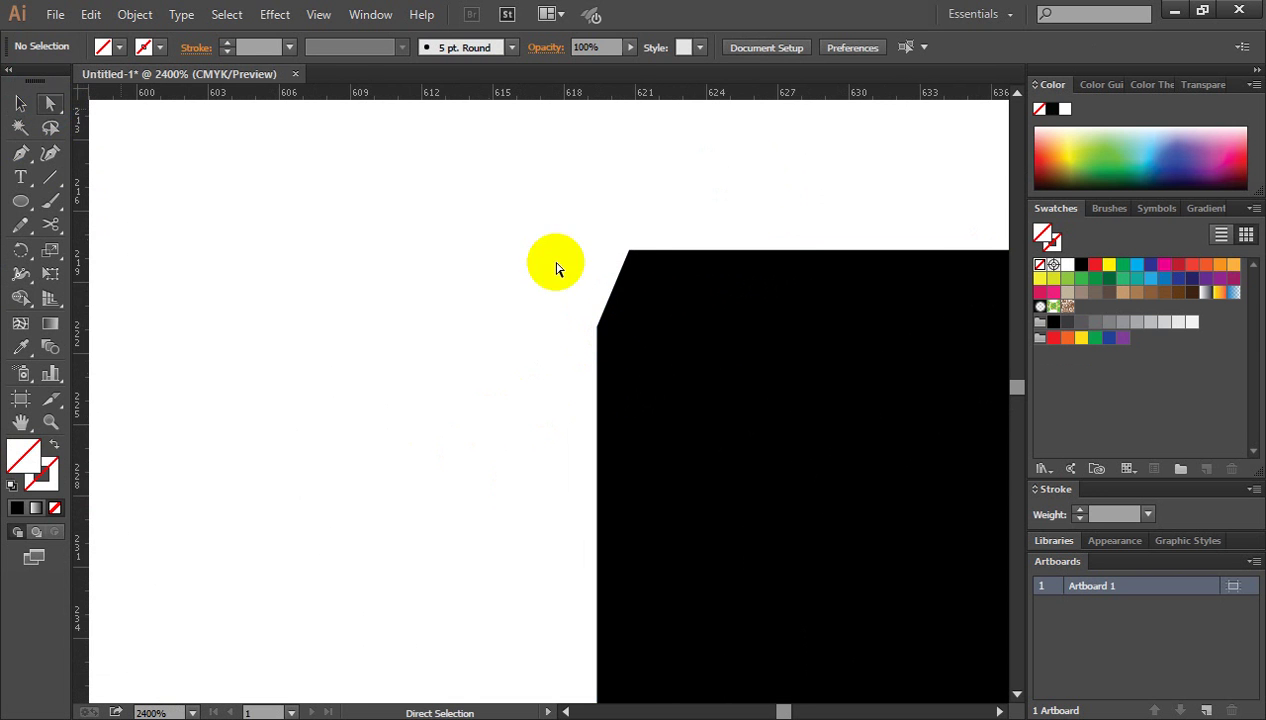
pyautogui.click(598, 327)
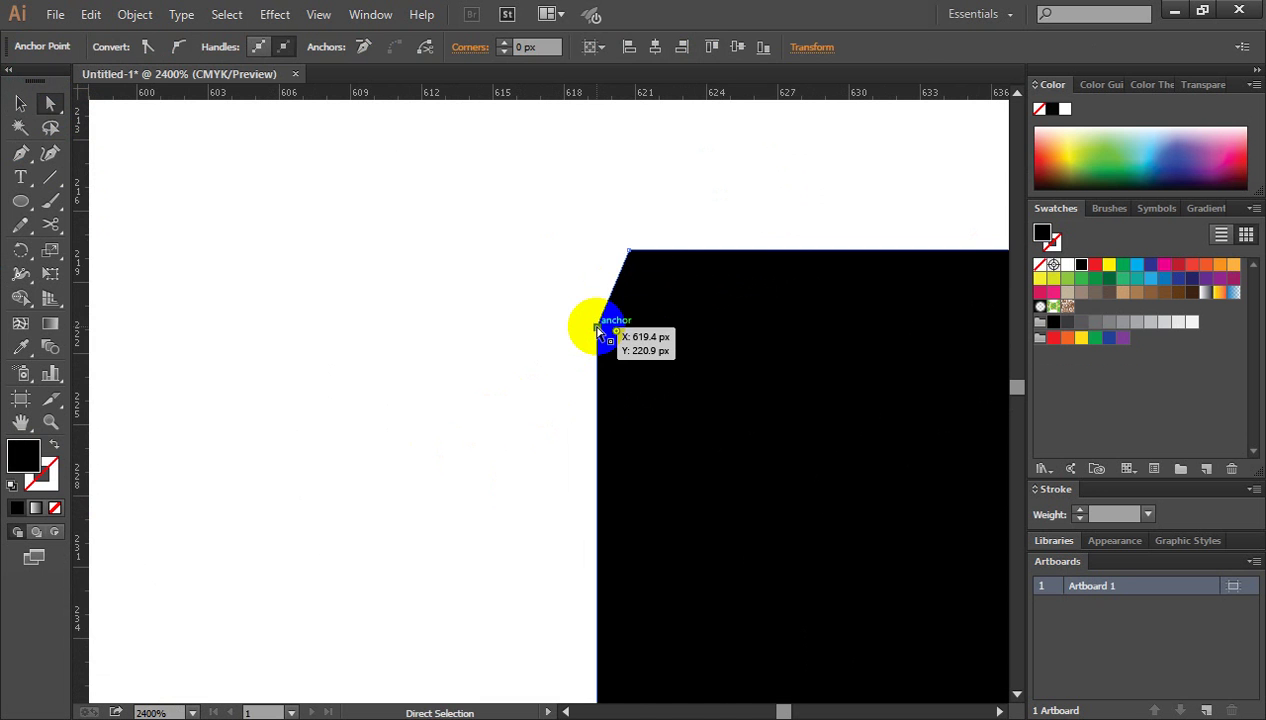
pyautogui.moveTo(598, 327); pyautogui.dragTo(598, 249)
pyautogui.click(737, 219)
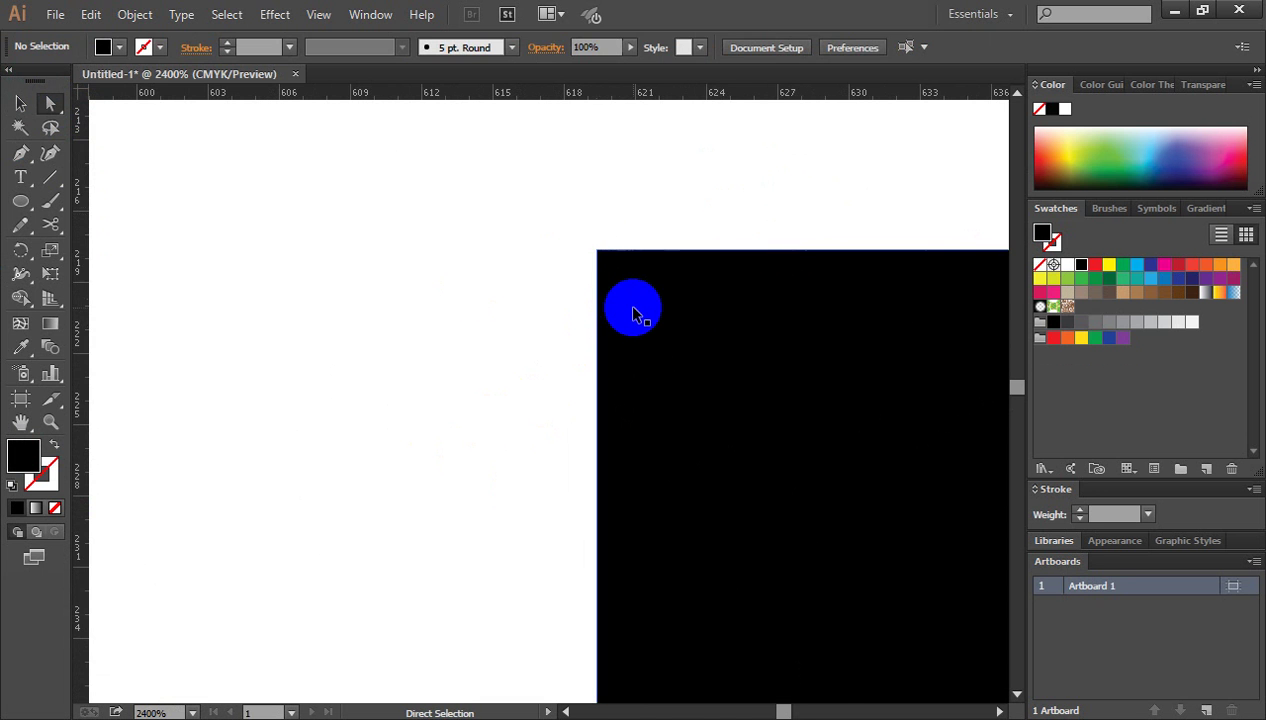
# Select the whole M and place a horizontal guide through the middle of its height.
pyautogui.hotkey('ctrl', '-')
pyautogui.hotkey('ctrl', '-')
pyautogui.hotkey('ctrl', '-')
pyautogui.hotkey('ctrl', '-')
pyautogui.moveTo(430, 442); pyautogui.dragTo(695, 79)
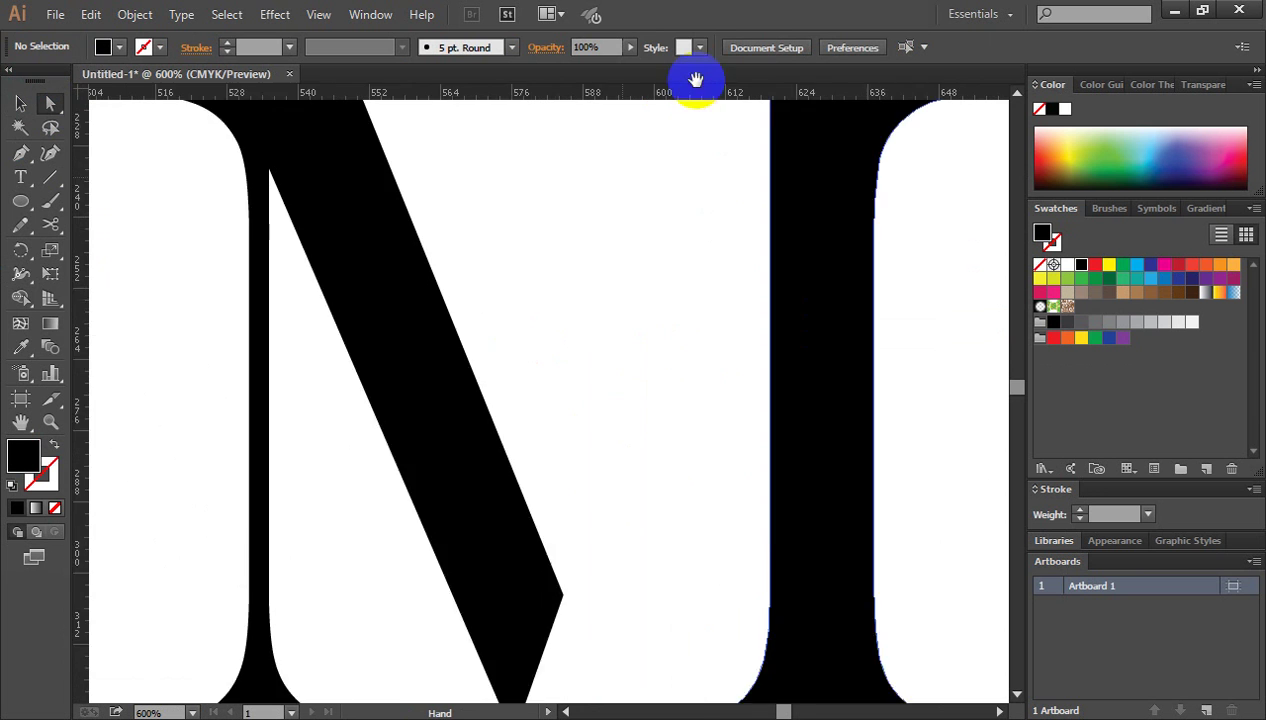
pyautogui.moveTo(620, 434); pyautogui.dragTo(618, 199)
pyautogui.hotkey('ctrl', '-')
pyautogui.hotkey('ctrl', '-')
pyautogui.hotkey('ctrl', '-')
pyautogui.hotkey('ctrl', '-')
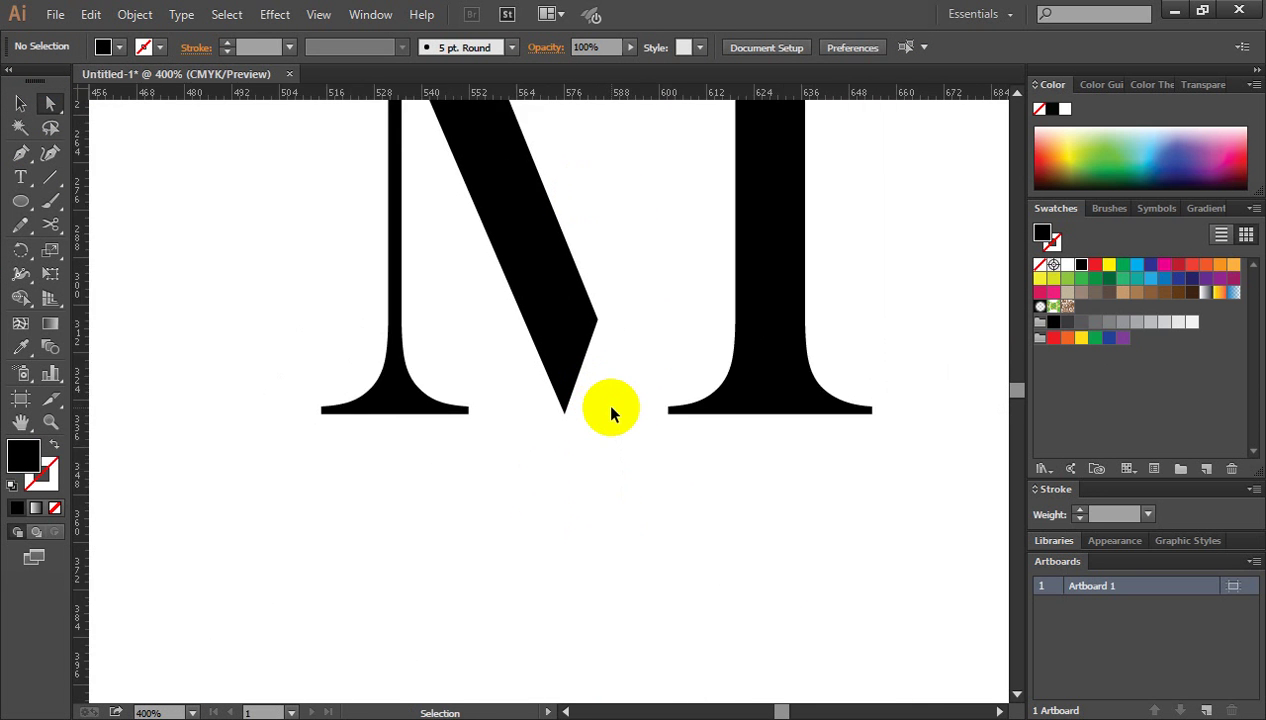
pyautogui.click(24, 106)
pyautogui.moveTo(455, 192); pyautogui.dragTo(685, 376)
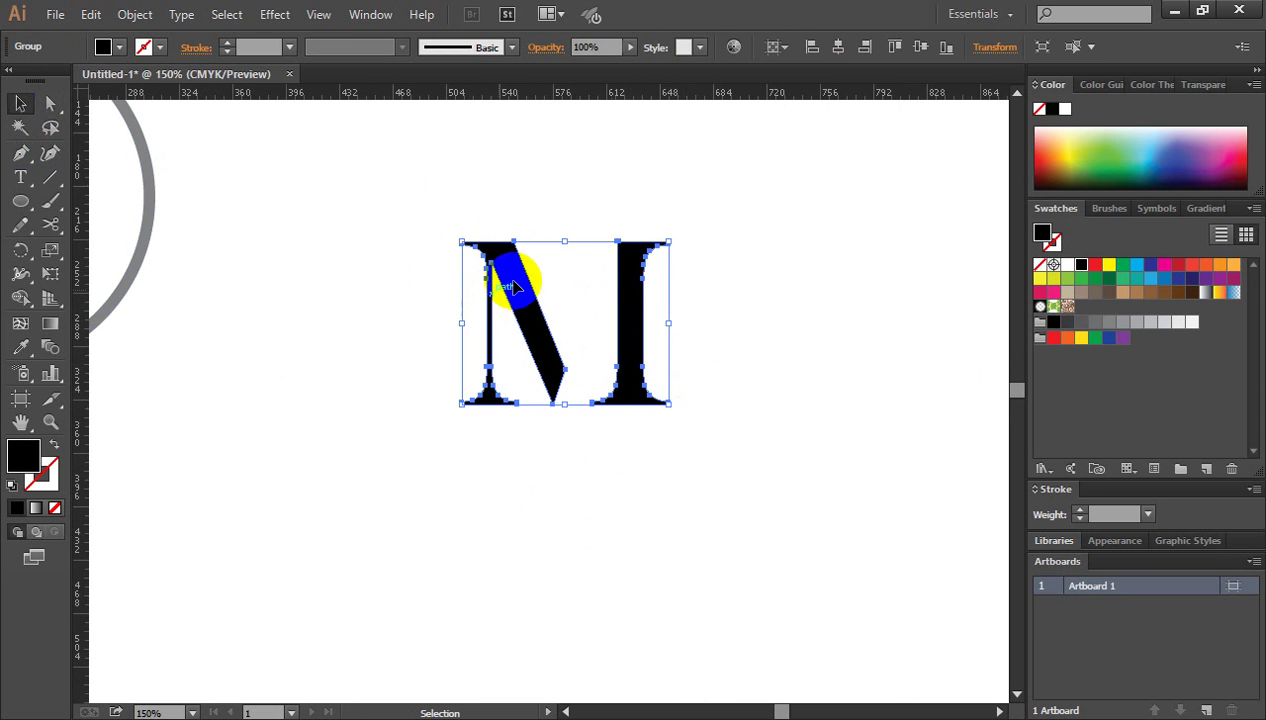
pyautogui.moveTo(590, 95); pyautogui.dragTo(669, 324)
pyautogui.click(416, 225)
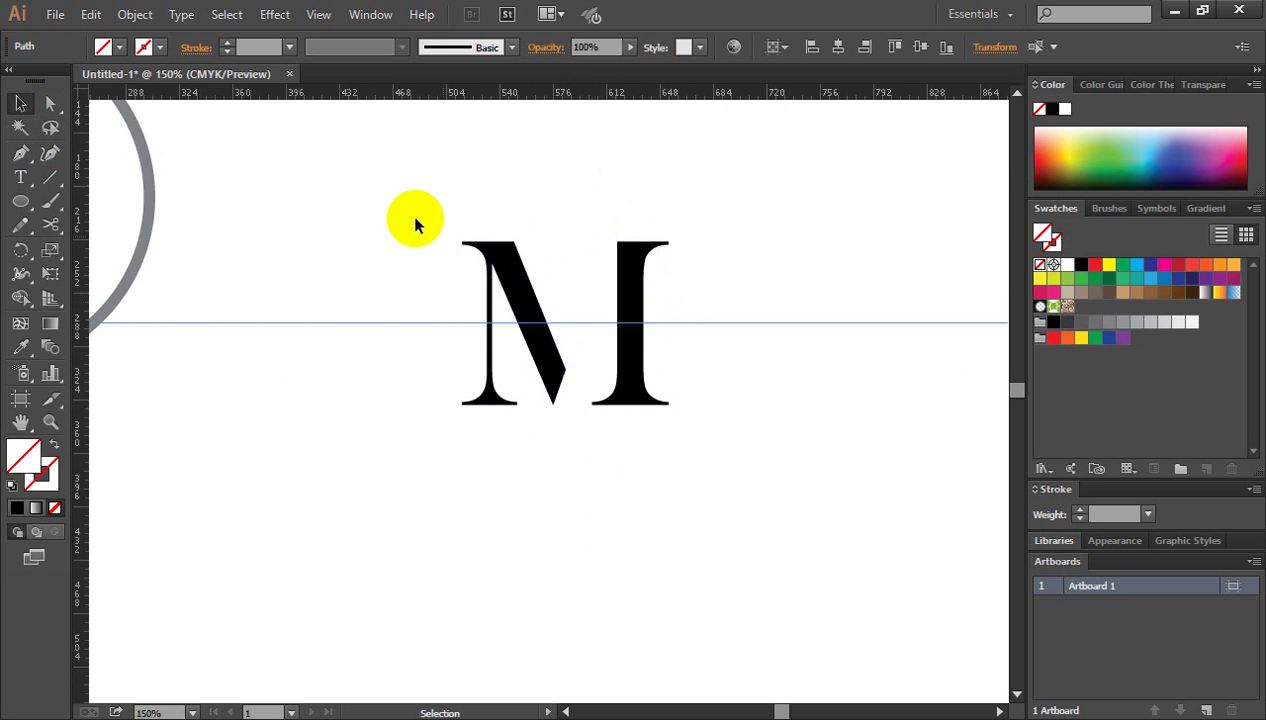
# Select the M again and add a vertical guide through the middle of its width.
pyautogui.moveTo(416, 225); pyautogui.dragTo(740, 277)
pyautogui.moveTo(80, 405); pyautogui.dragTo(564, 243)
pyautogui.click(752, 257)
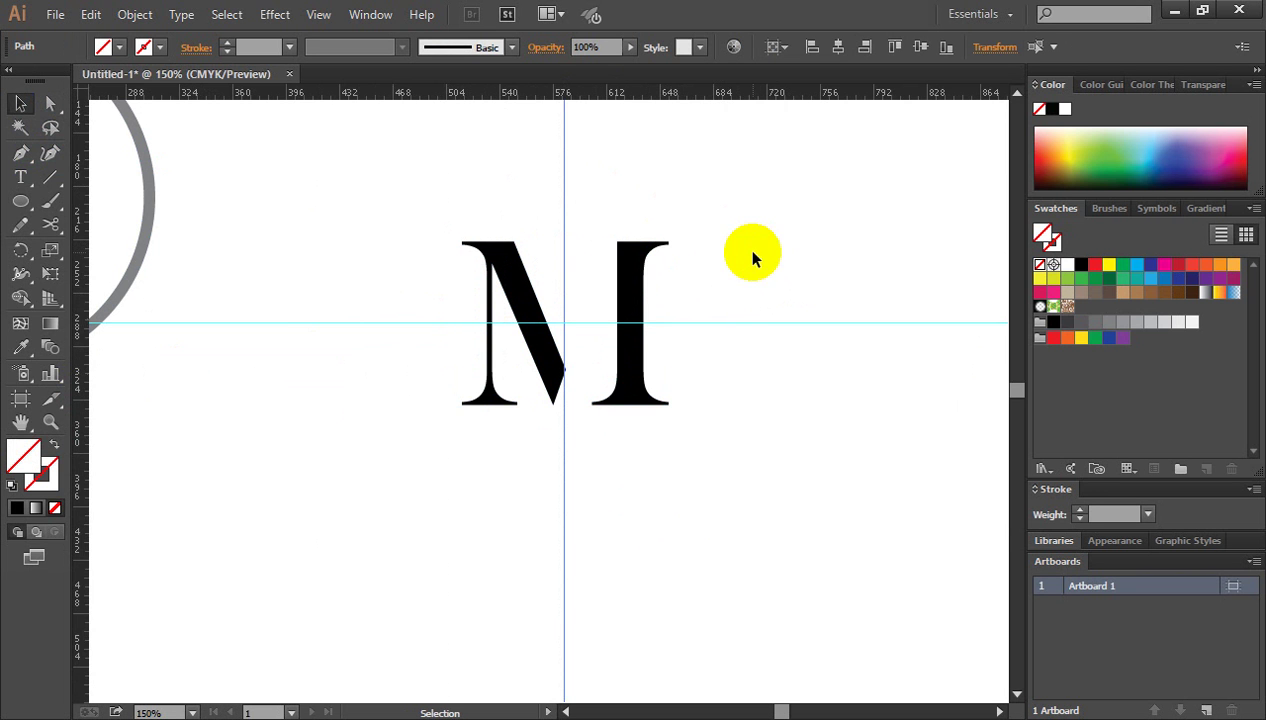
# Draw a circle about 221 px in diameter around the M, centered on the intersection of the two guides.
pyautogui.moveTo(14, 210); pyautogui.dragTo(117, 251)
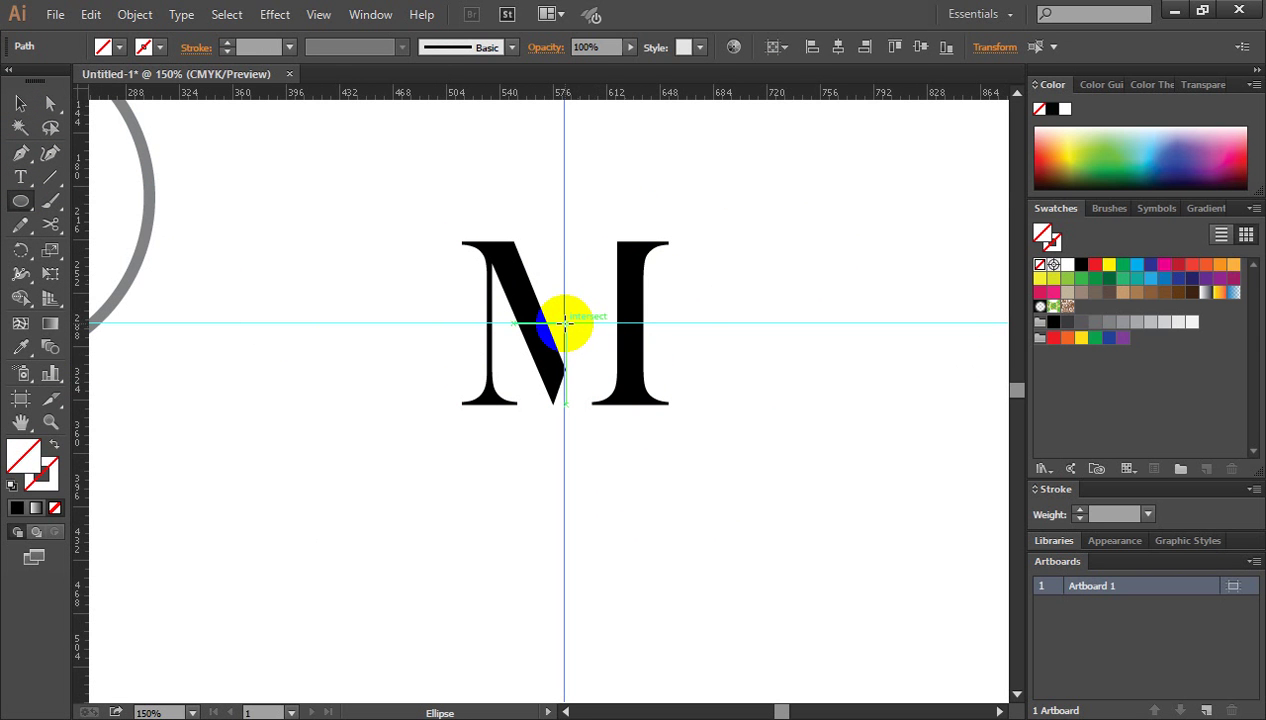
pyautogui.moveTo(565, 322); pyautogui.dragTo(679, 488)
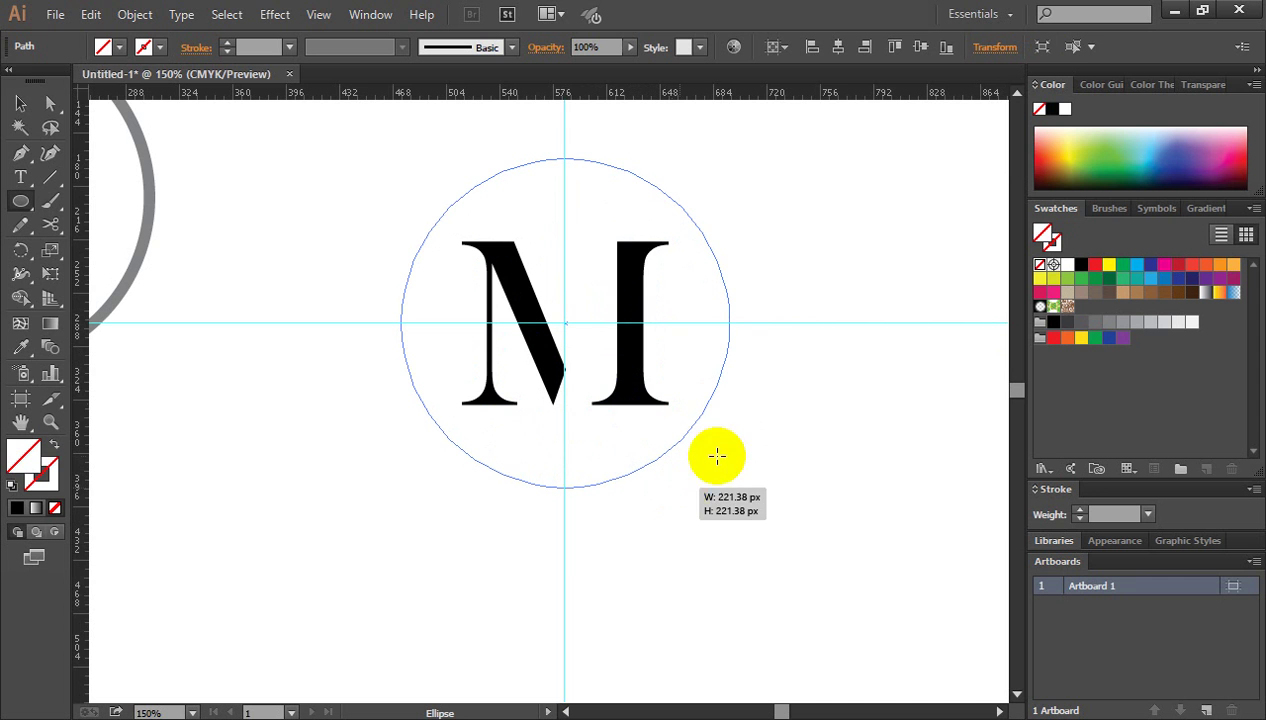
pyautogui.click(20, 103)
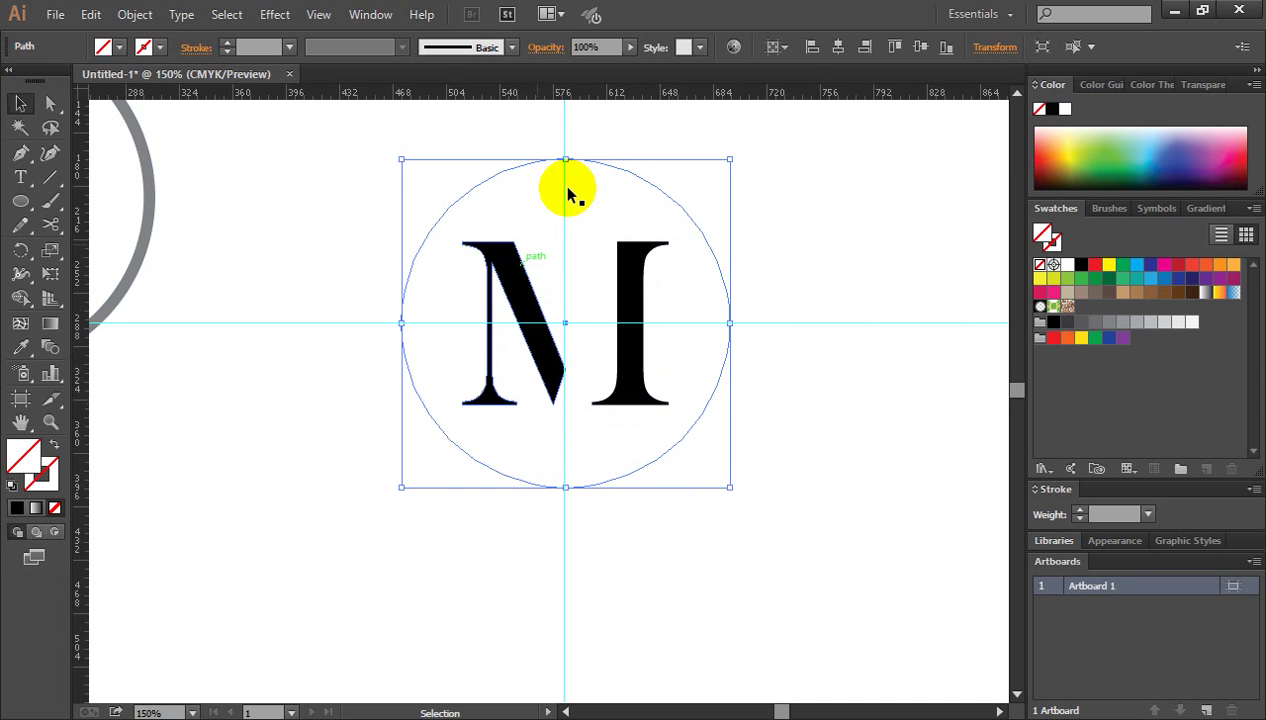
# Give the circle a black stroke with a weight of 10 pt.
pyautogui.click(52, 461)
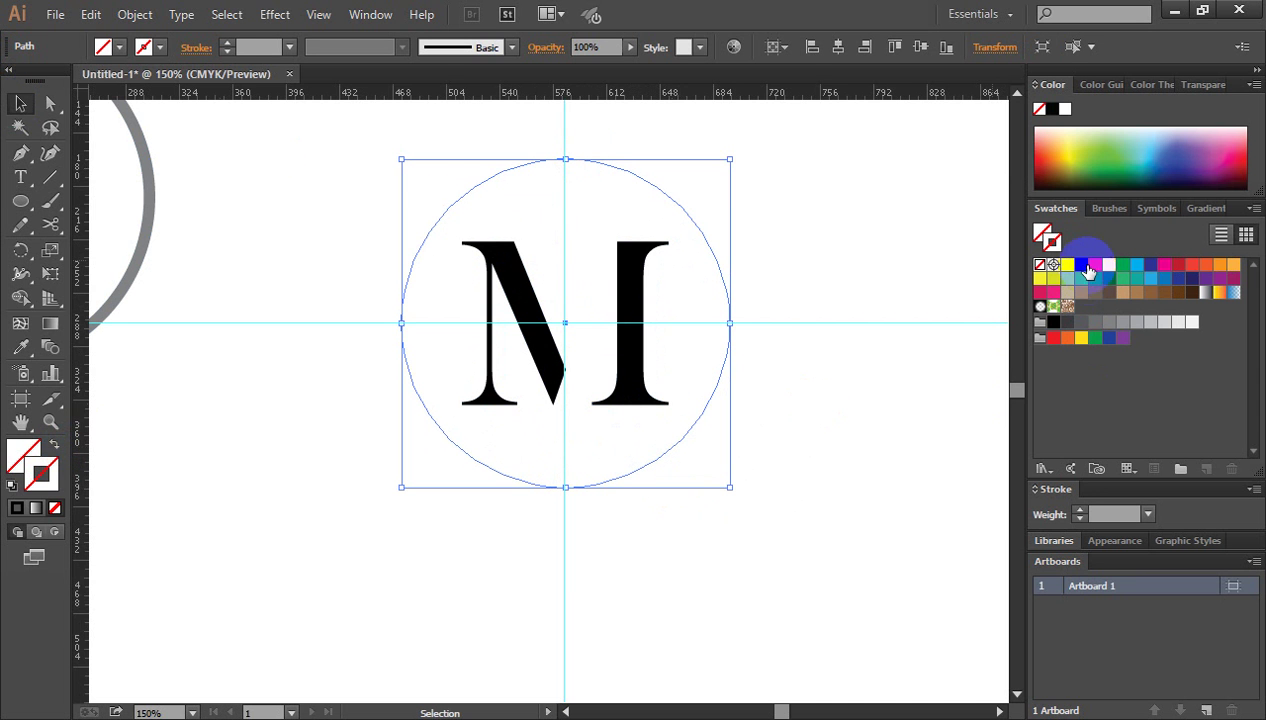
pyautogui.click(1080, 266)
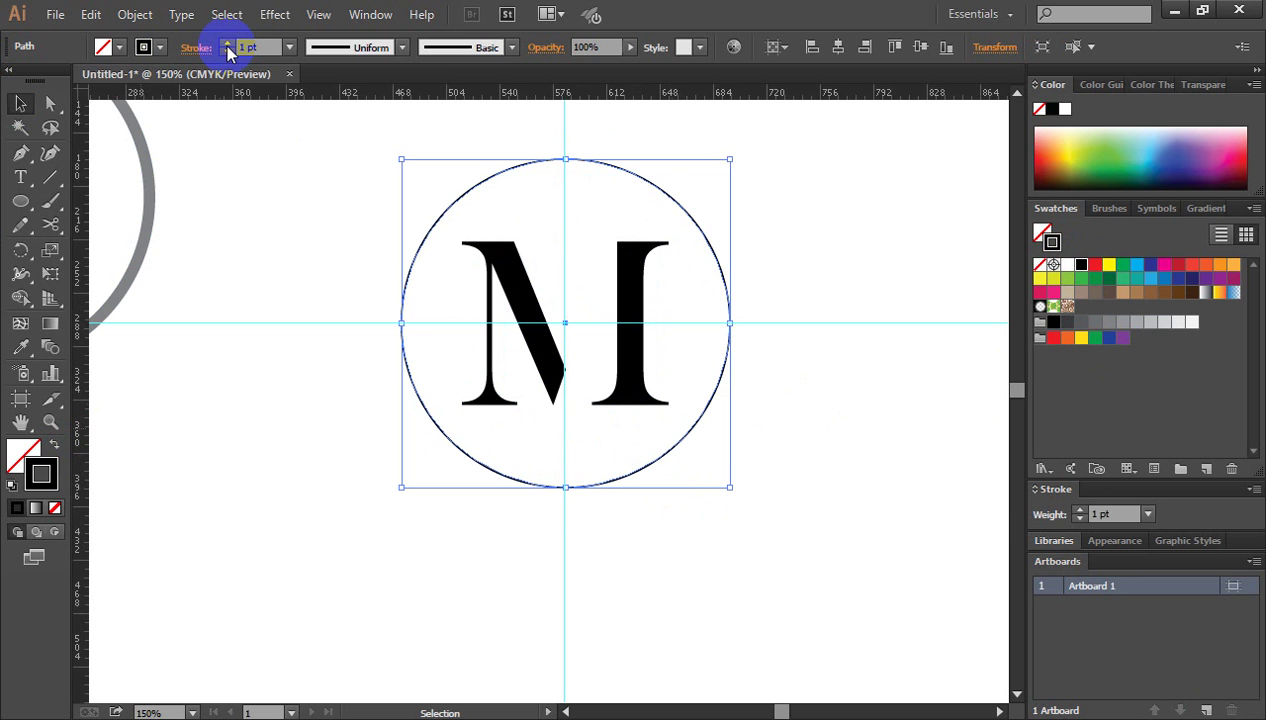
pyautogui.click(227, 45)
pyautogui.click(227, 45)
pyautogui.click(227, 47)
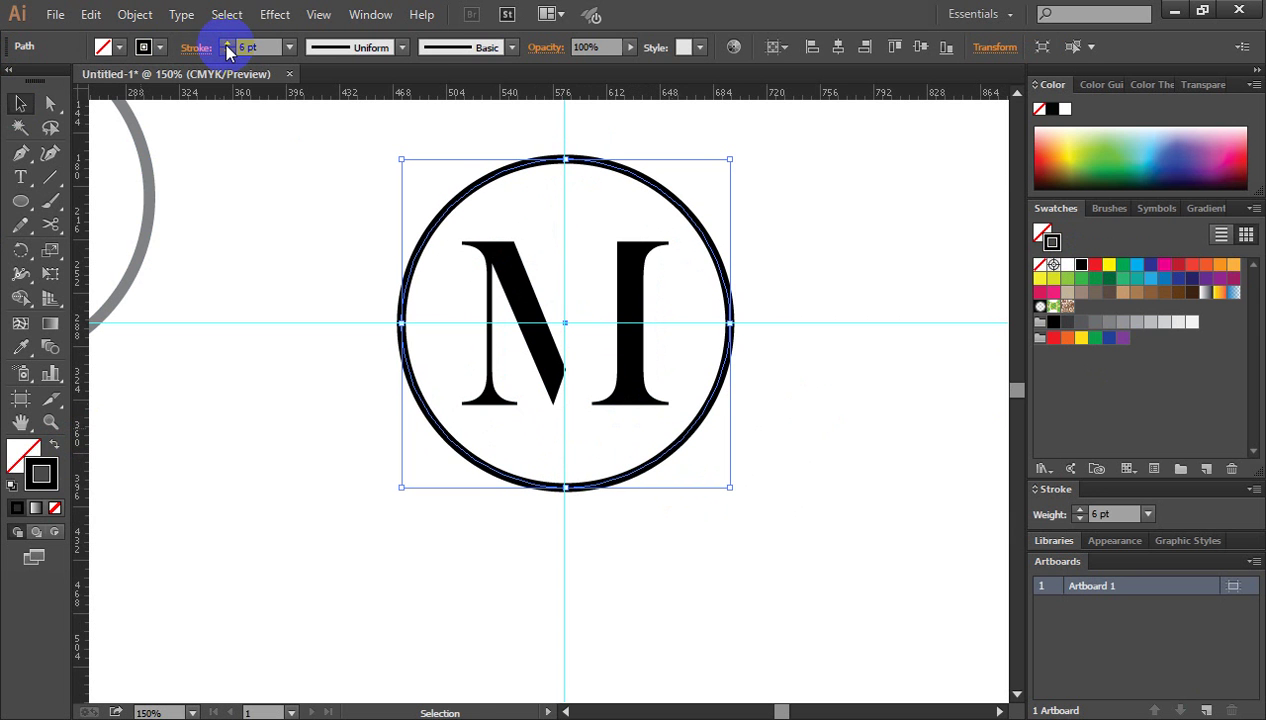
pyautogui.click(227, 47)
pyautogui.click(227, 47)
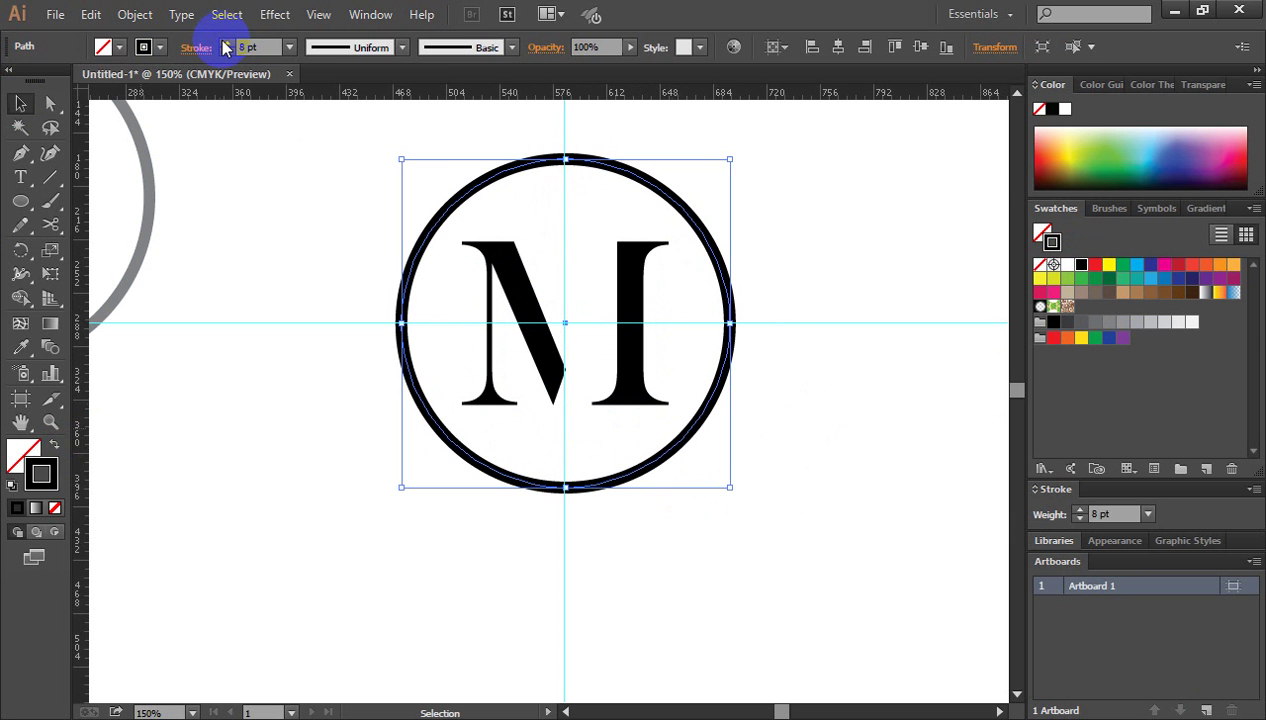
pyautogui.click(226, 42)
pyautogui.click(226, 42)
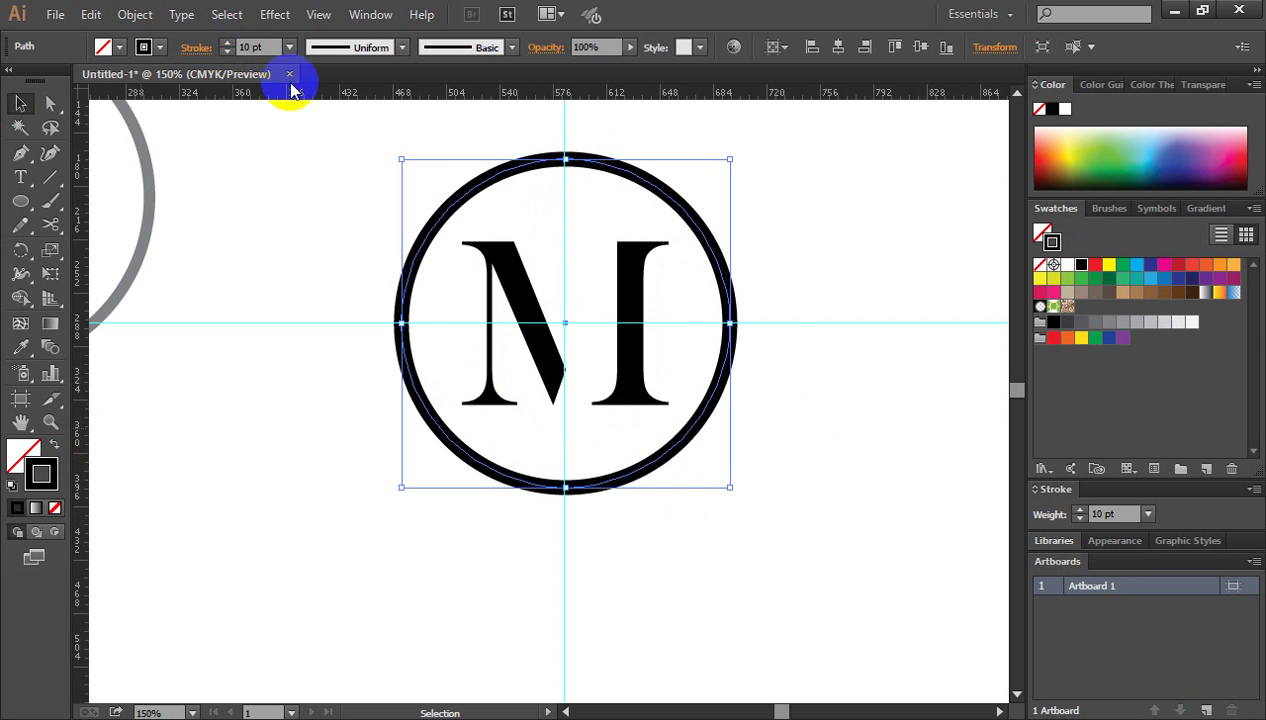
pyautogui.click(811, 283)
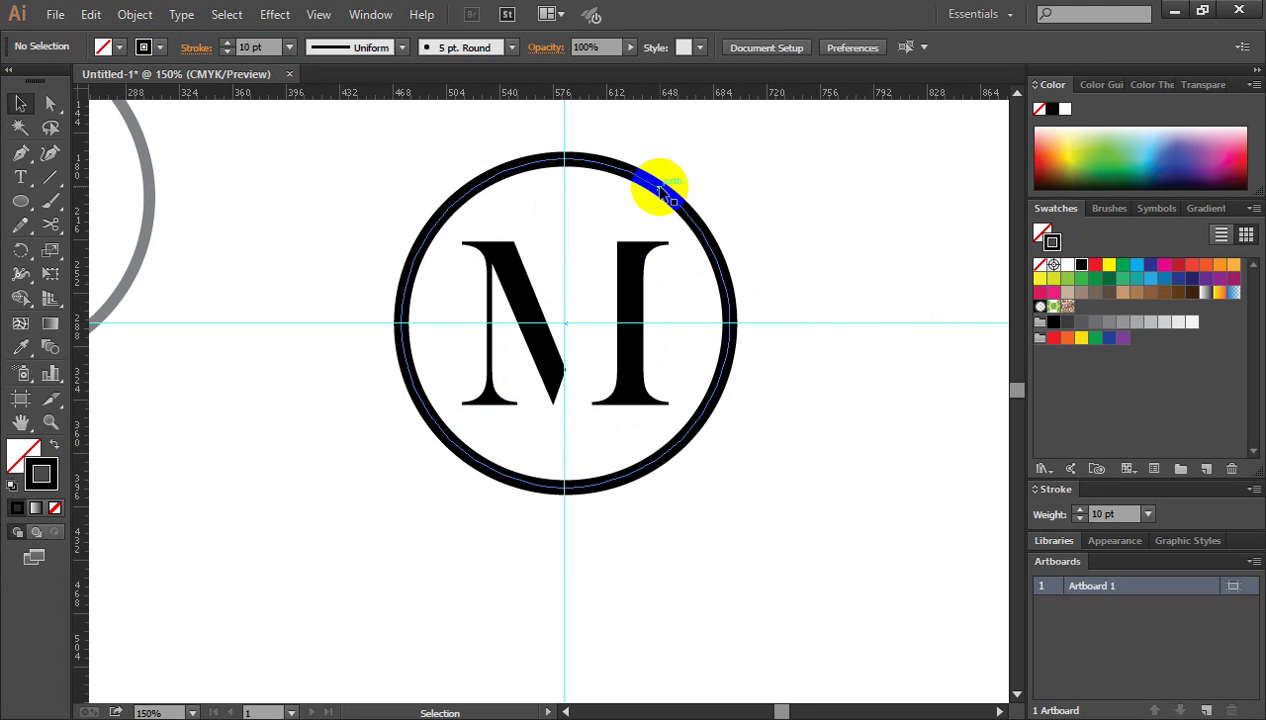
pyautogui.click(656, 183)
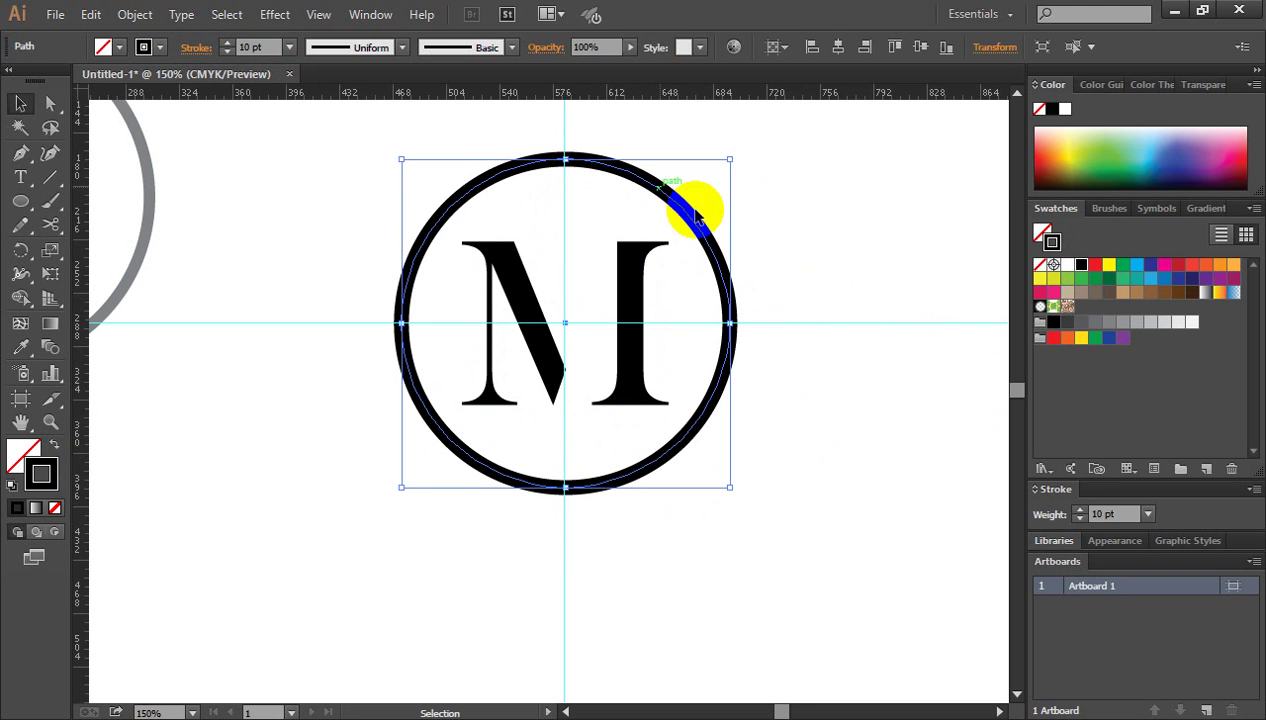
pyautogui.click(799, 284)
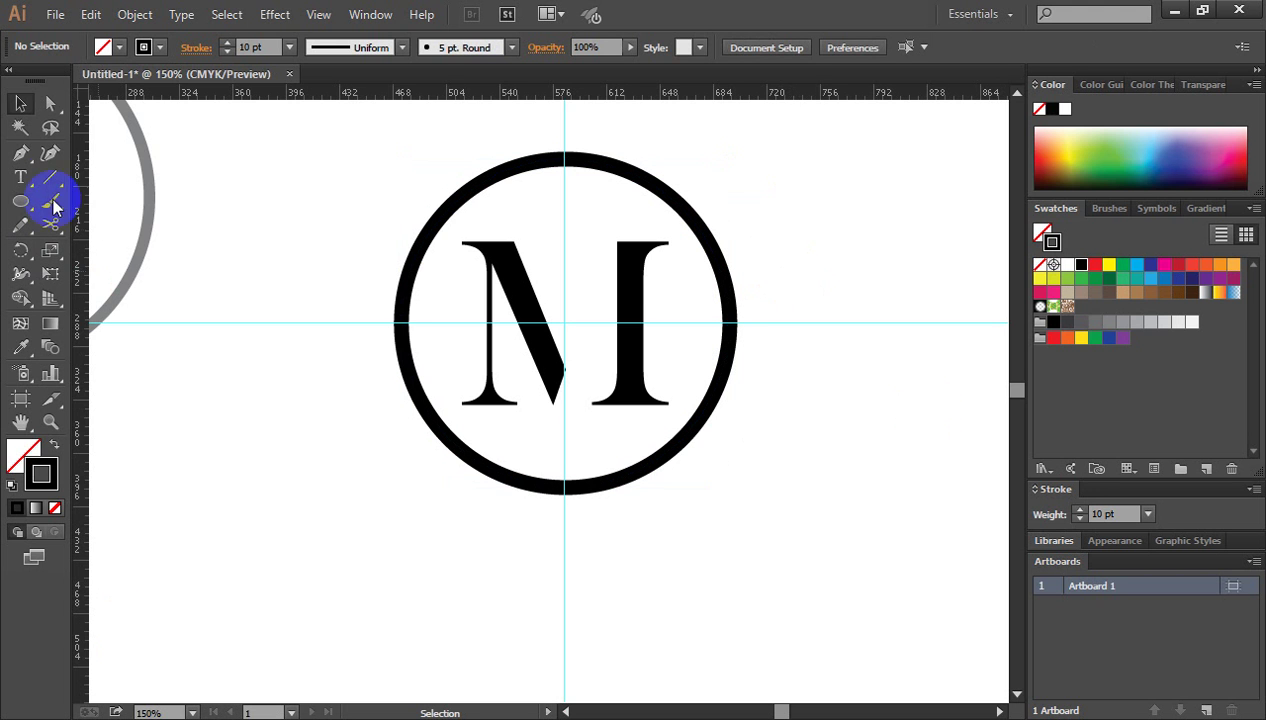
# Draw a Pen path from the right stem's top-left corner to the circle's lower-left edge and up to its left inner edge.
pyautogui.moveTo(20, 155); pyautogui.dragTo(98, 150)
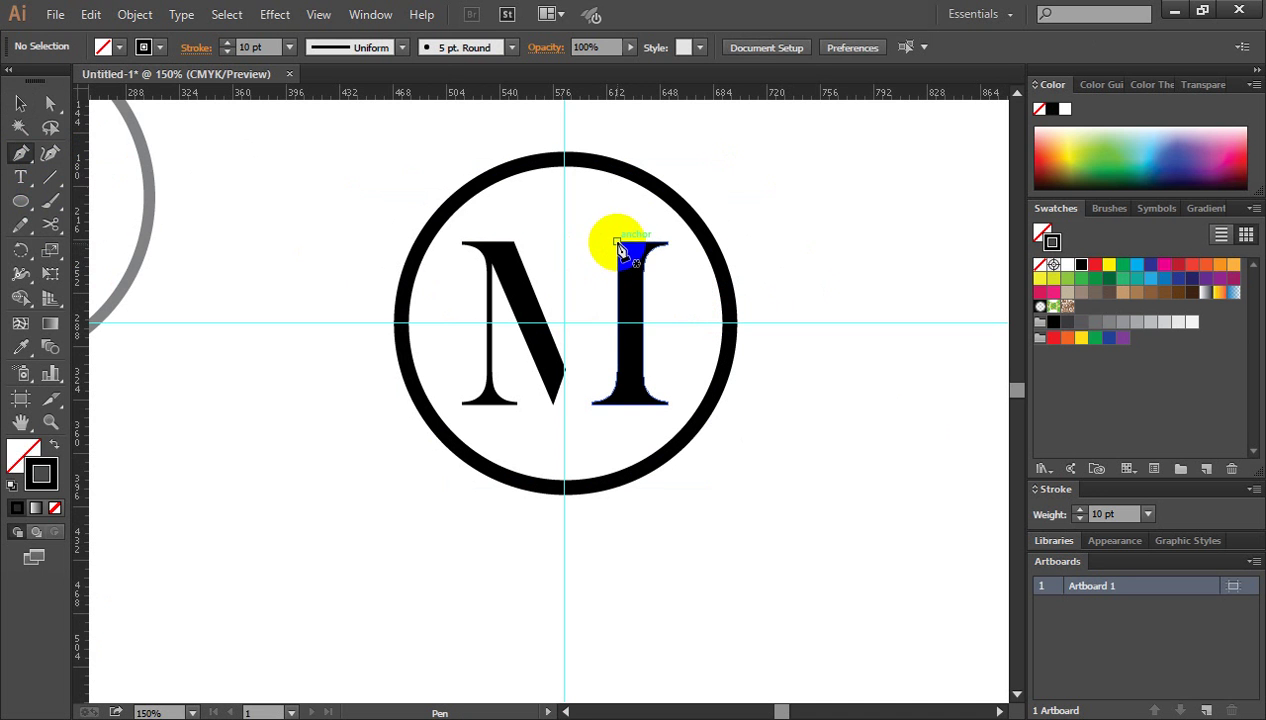
pyautogui.click(617, 242)
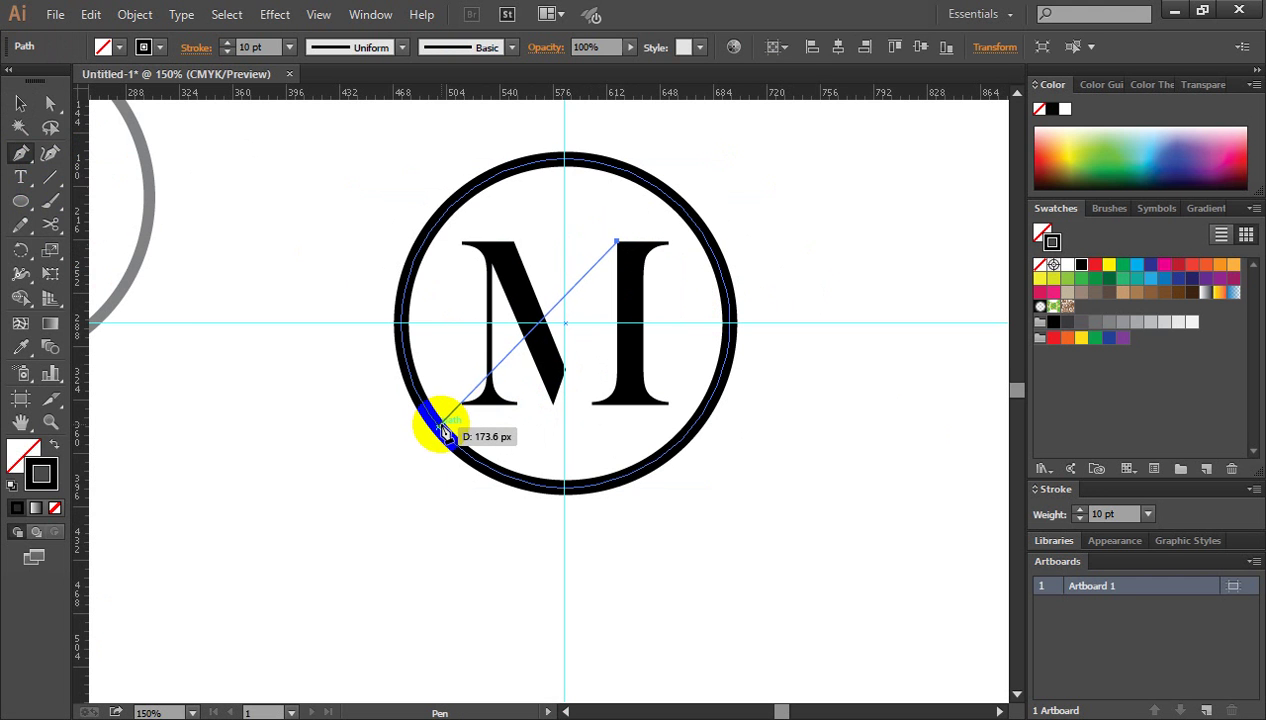
pyautogui.click(438, 427)
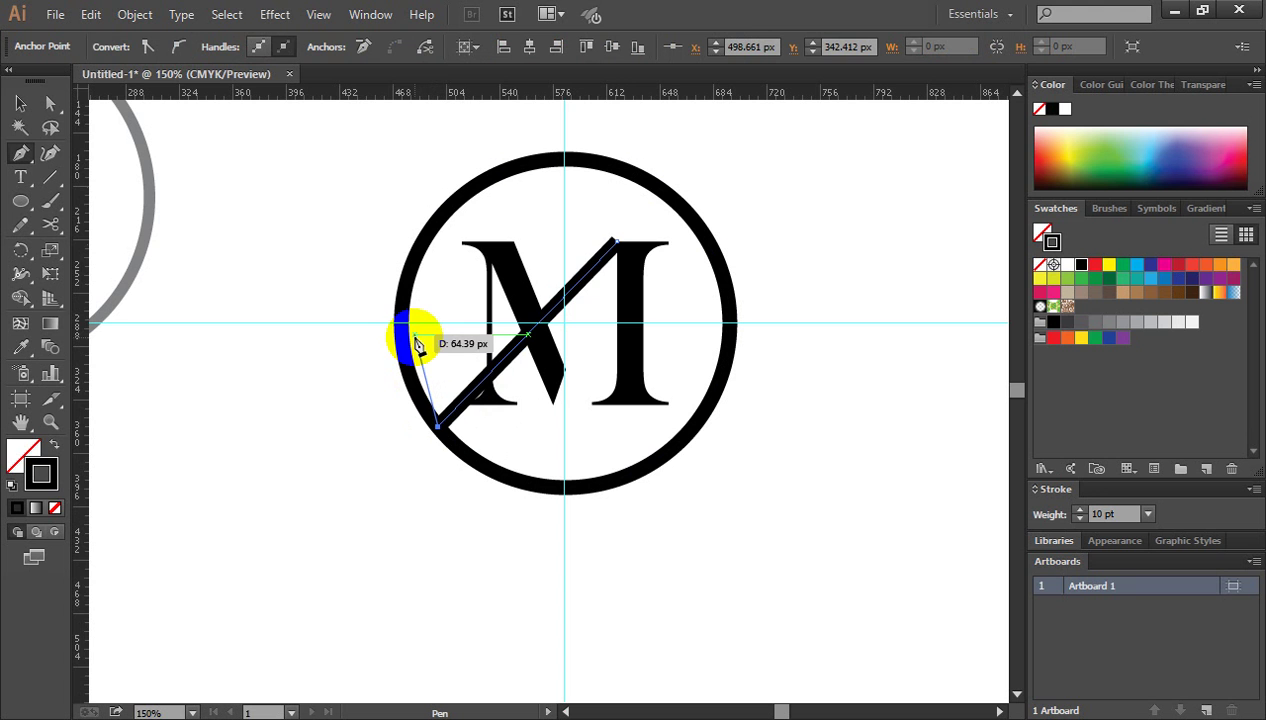
pyautogui.click(415, 338)
pyautogui.click(20, 103)
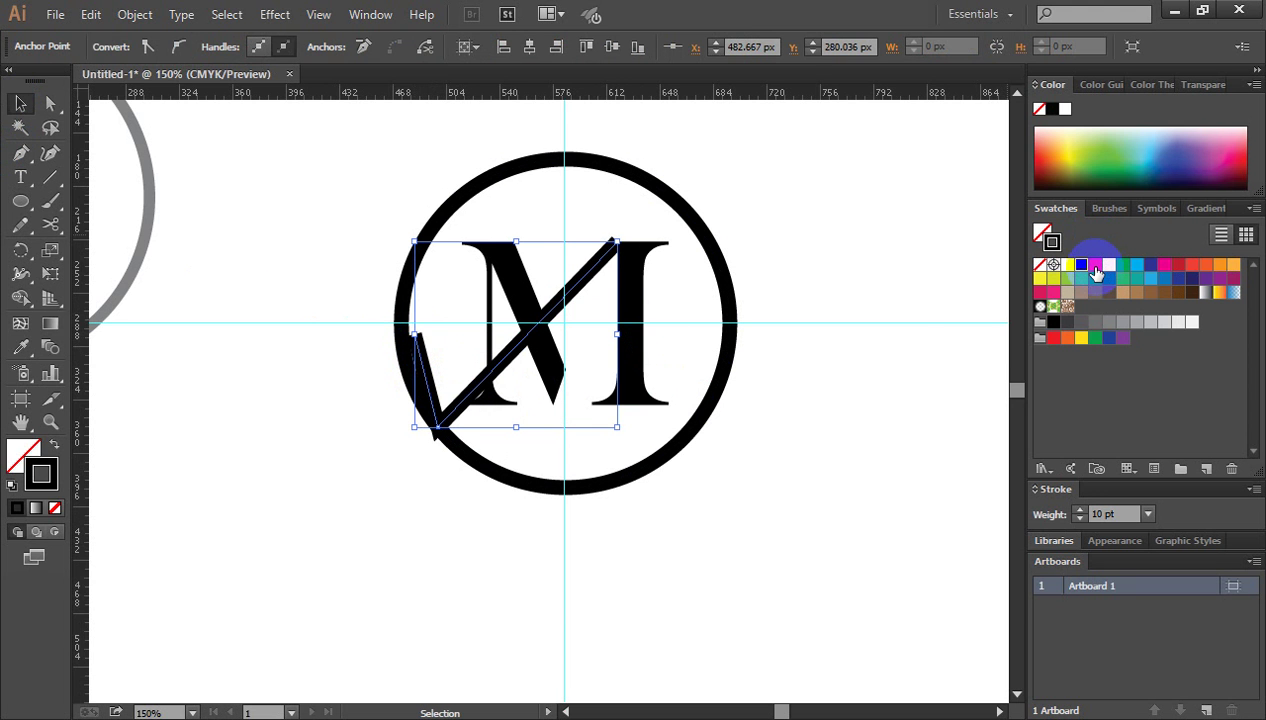
# Set the stroke color of the checkmark-shaped path to red.
pyautogui.click(1095, 268)
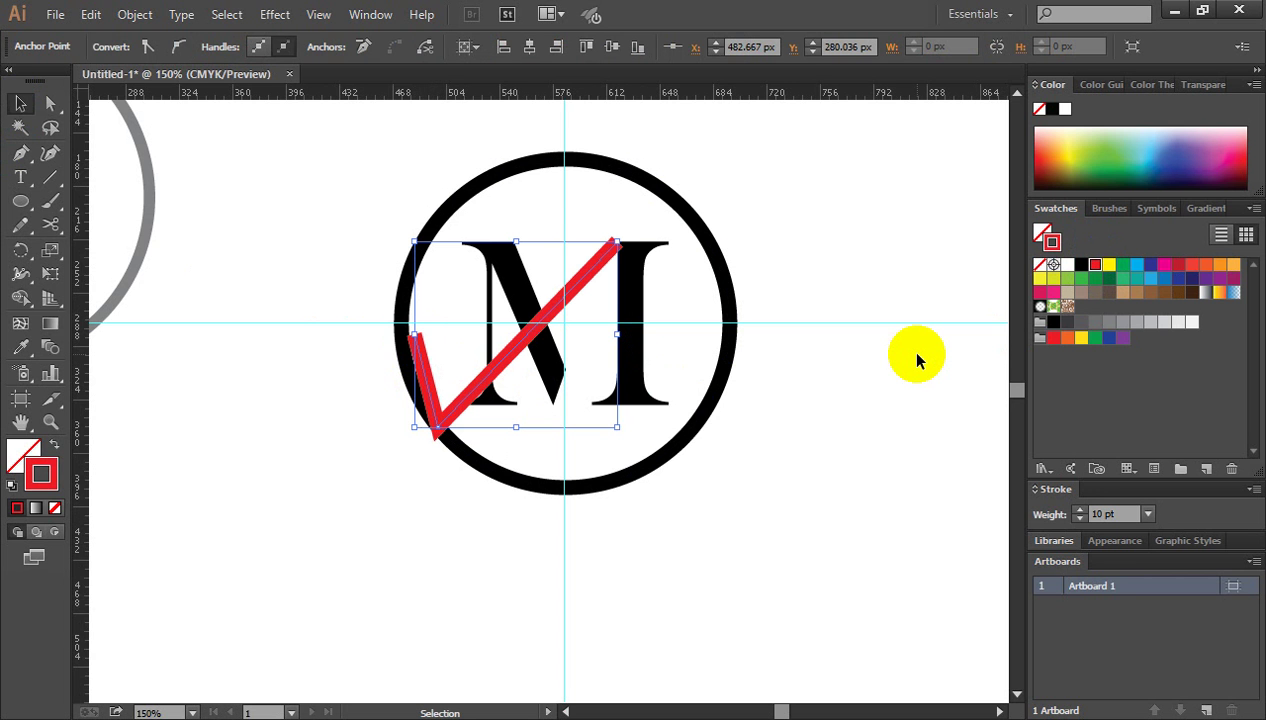
pyautogui.click(20, 103)
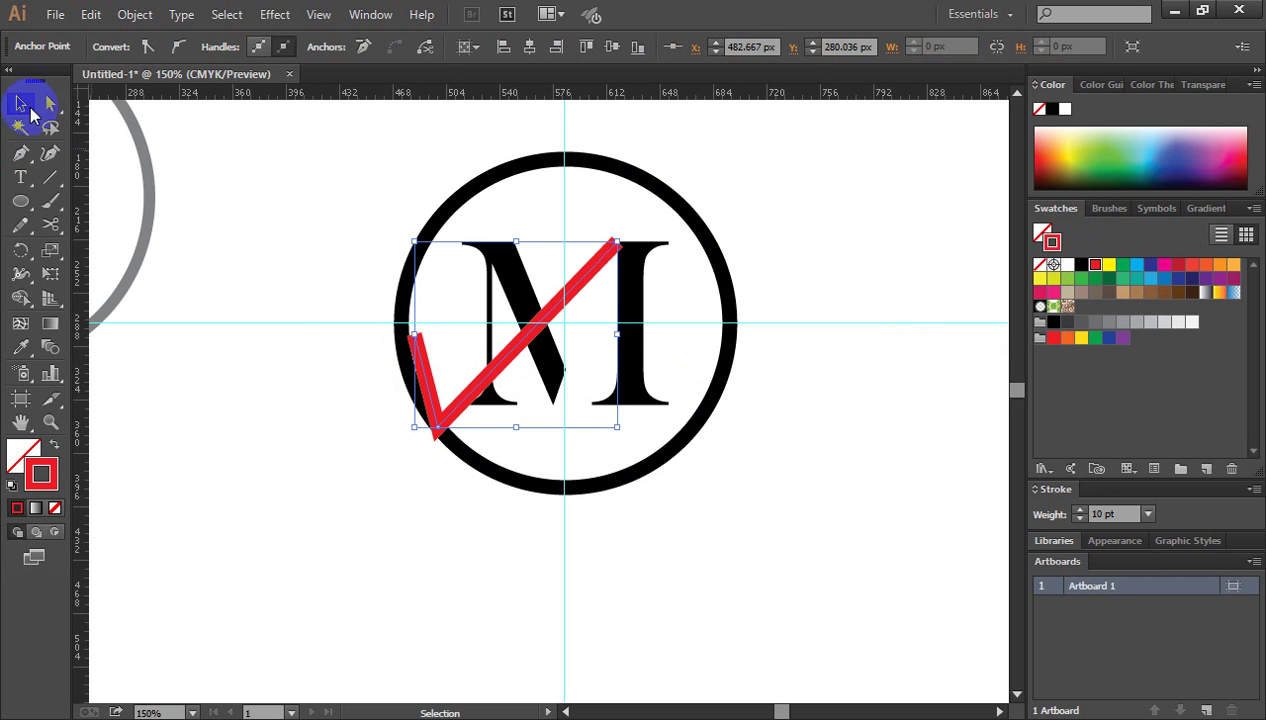
pyautogui.click(620, 272)
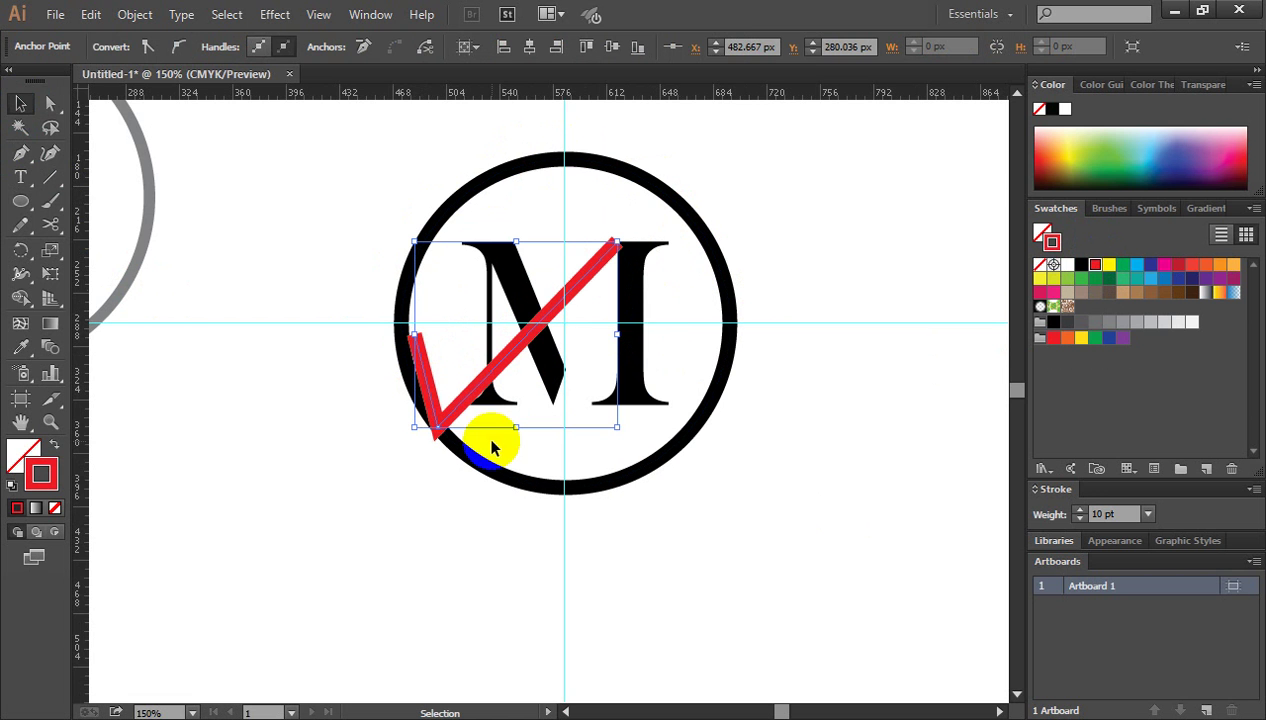
# Bend the red path's long diagonal segment with the Anchor Point tool so it sweeps down below the tip of the M's diagonal.
pyautogui.click(38, 293)
pyautogui.click(19, 185)
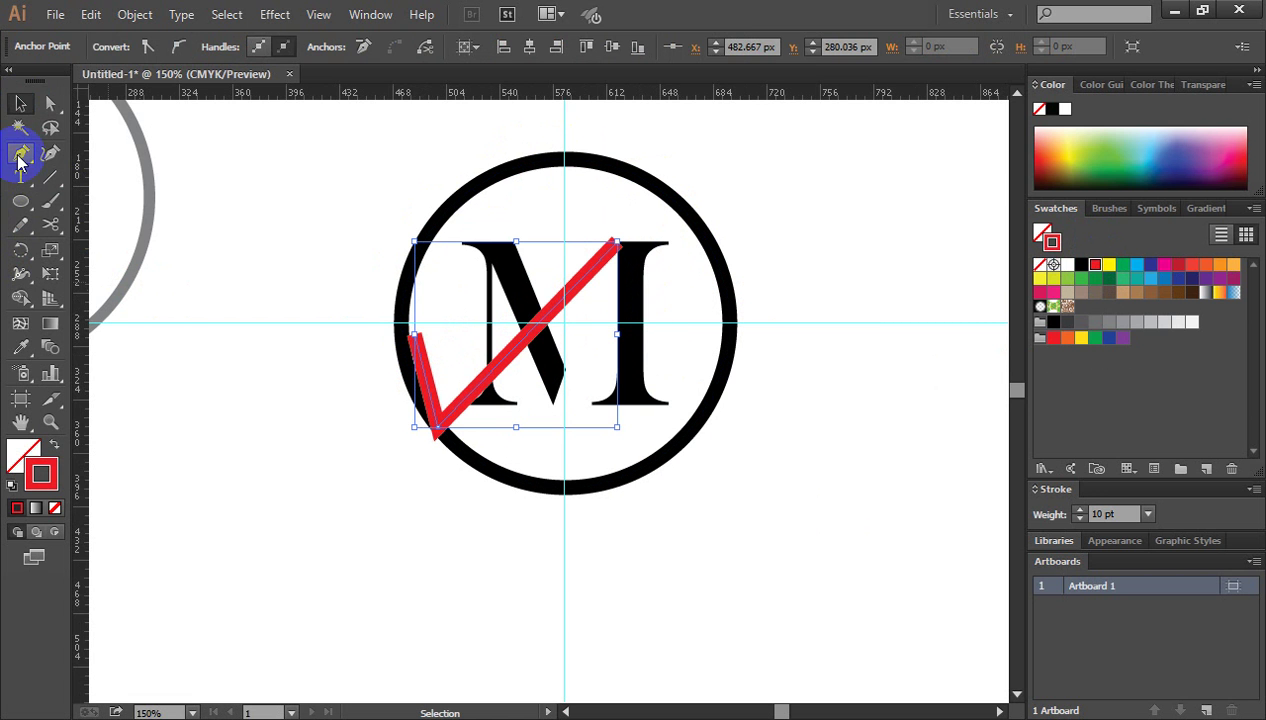
pyautogui.click(19, 152)
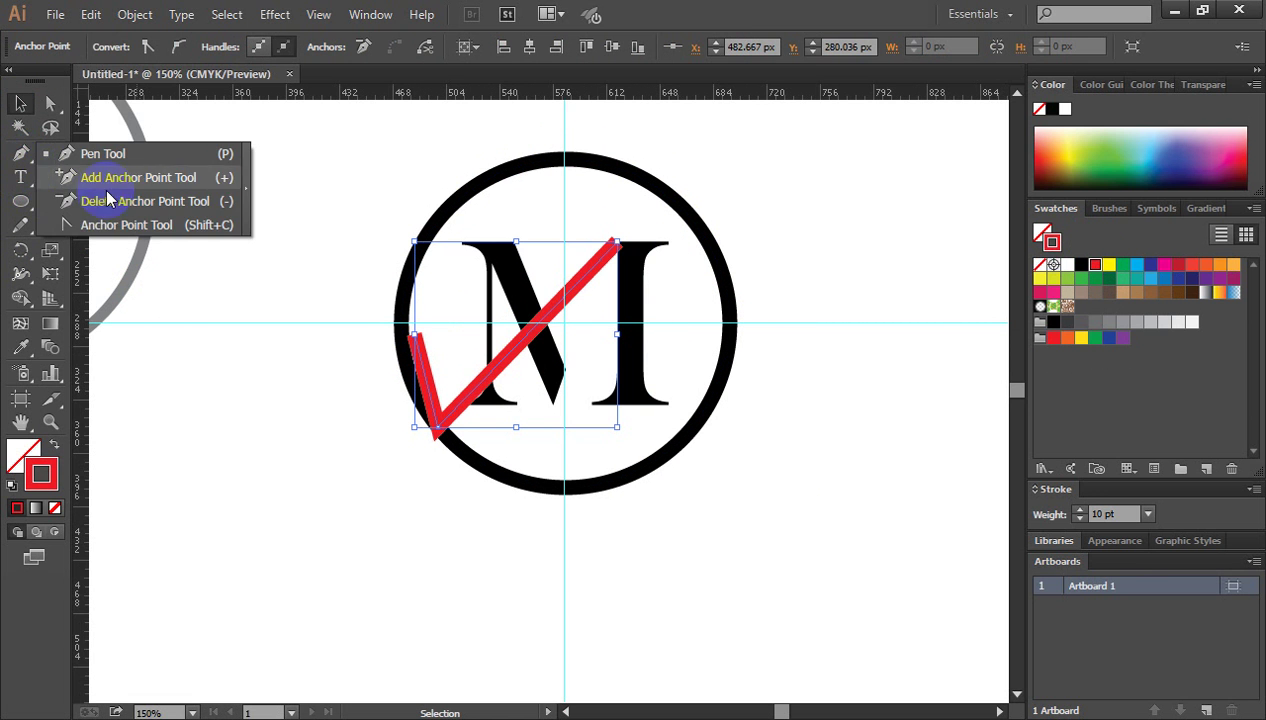
pyautogui.click(125, 225)
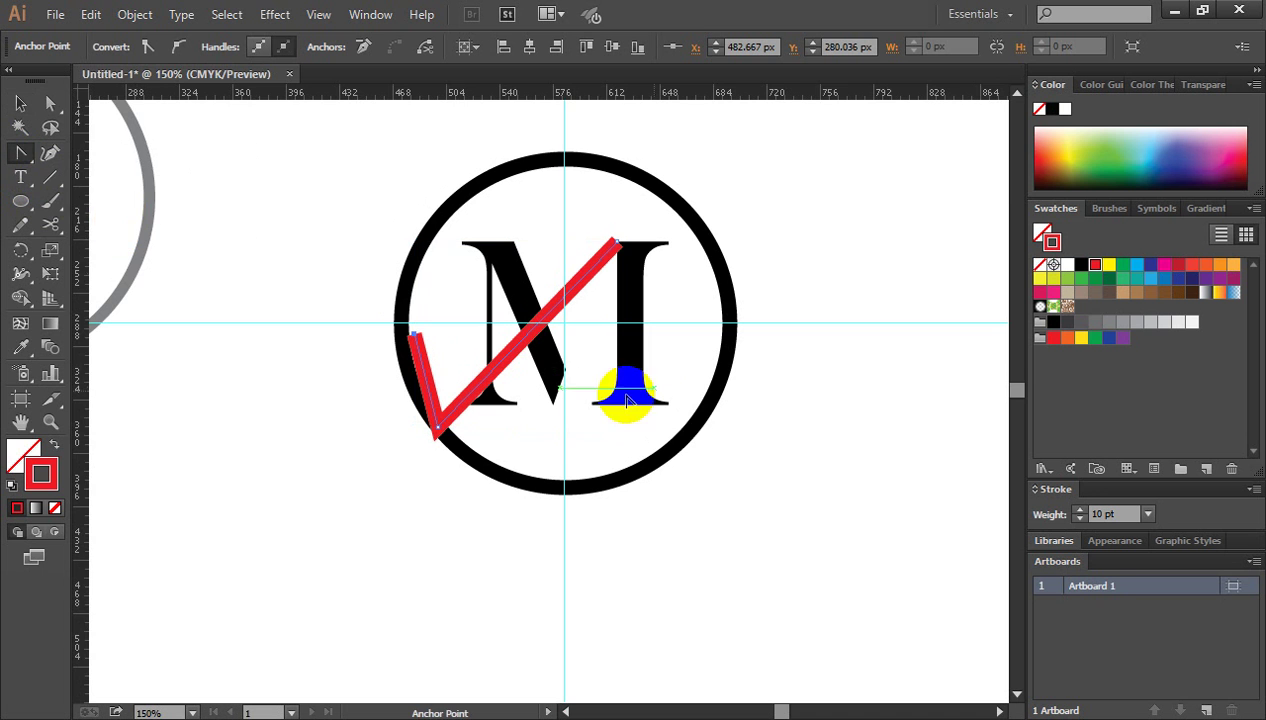
pyautogui.keyDown('ctrl'); pyautogui.click(522, 395); pyautogui.keyUp('ctrl')
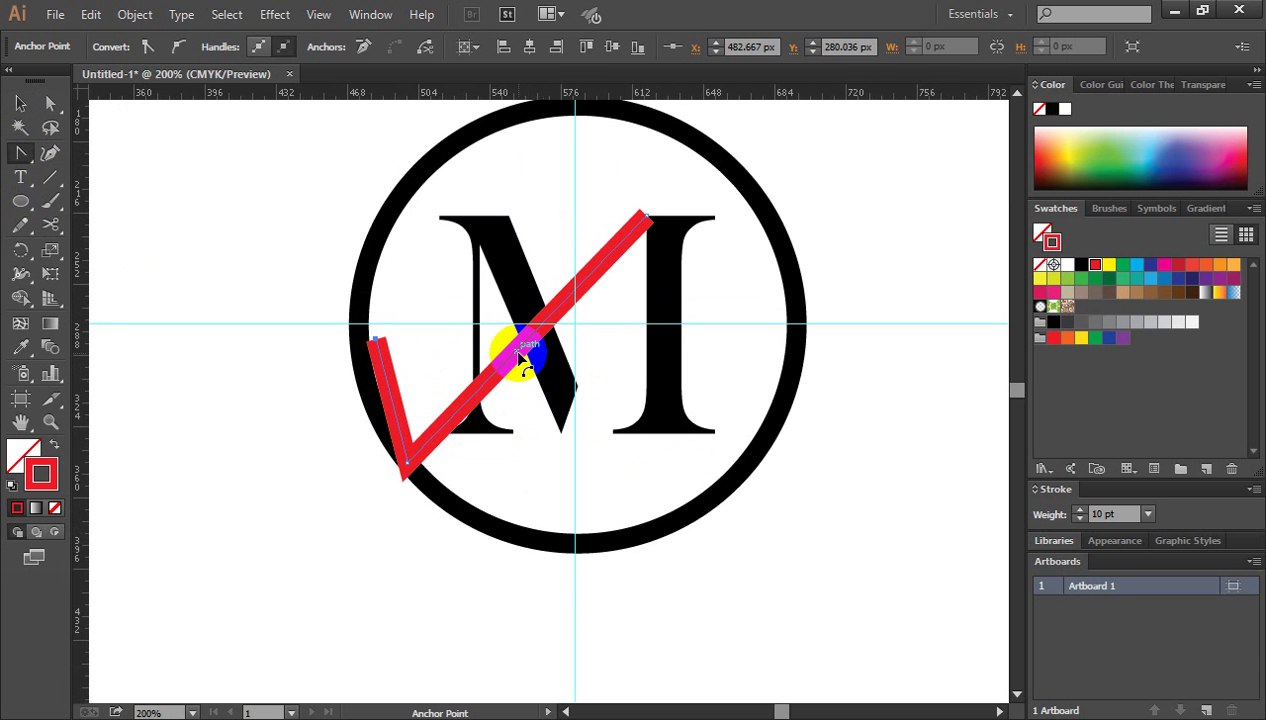
pyautogui.moveTo(518, 355)
pyautogui.mouseDown()
pyautogui.moveTo(528, 395)
pyautogui.moveTo(555, 375)
pyautogui.moveTo(541, 407)
pyautogui.moveTo(562, 426)
pyautogui.moveTo(567, 390)
pyautogui.mouseUp()
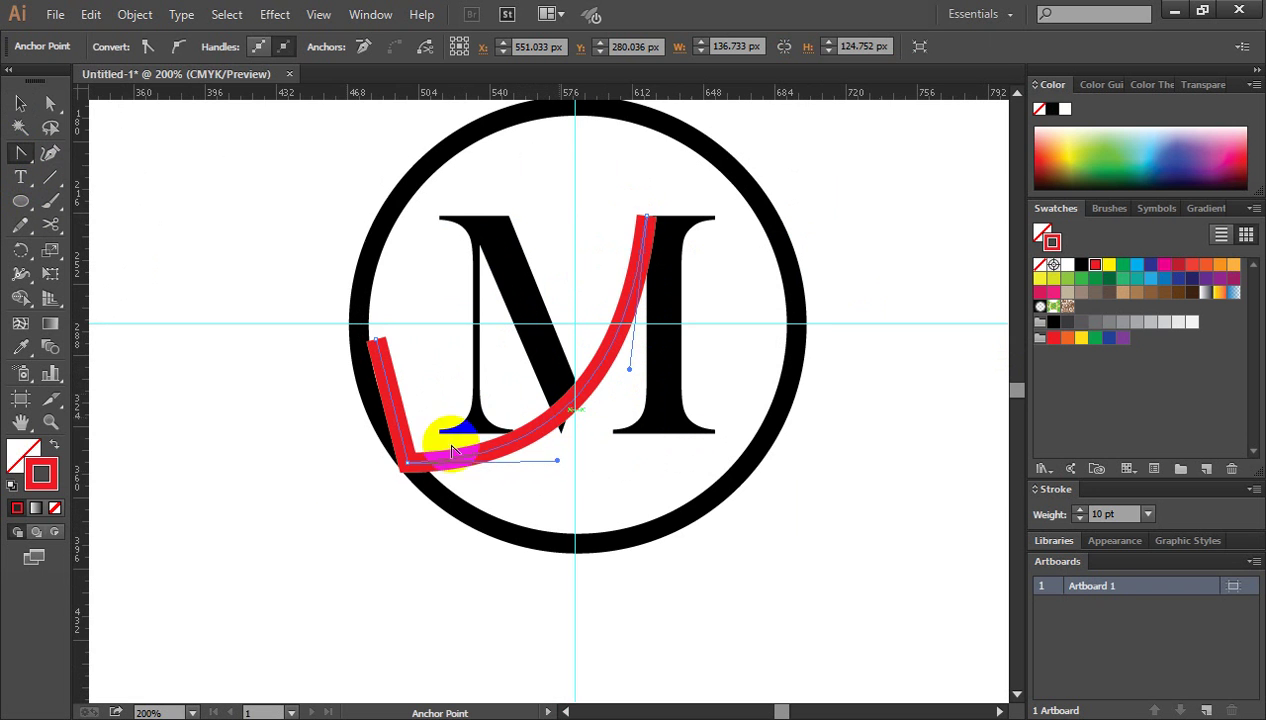
# Bend the red path's short segment outward over the circle's left edge and raise its free end anchor to the horizontal guide.
pyautogui.keyDown('ctrl'); pyautogui.click(398, 452); pyautogui.keyUp('ctrl')
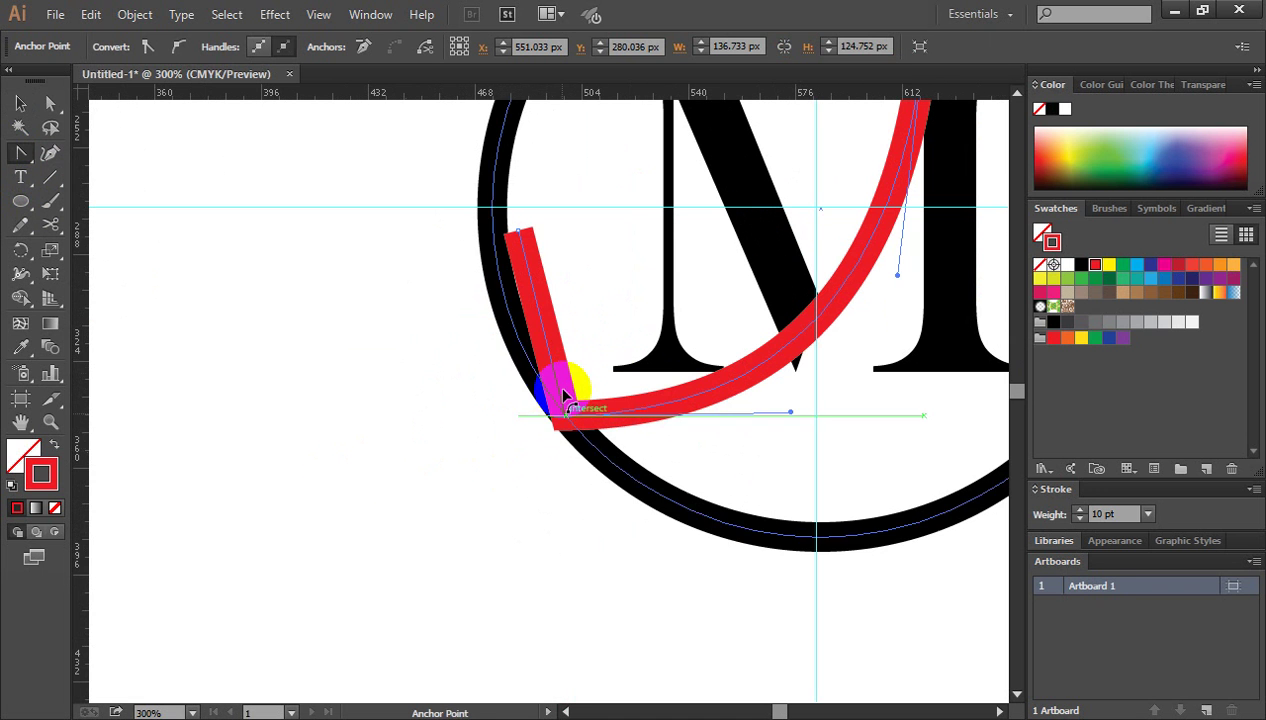
pyautogui.moveTo(545, 333); pyautogui.dragTo(489, 347)
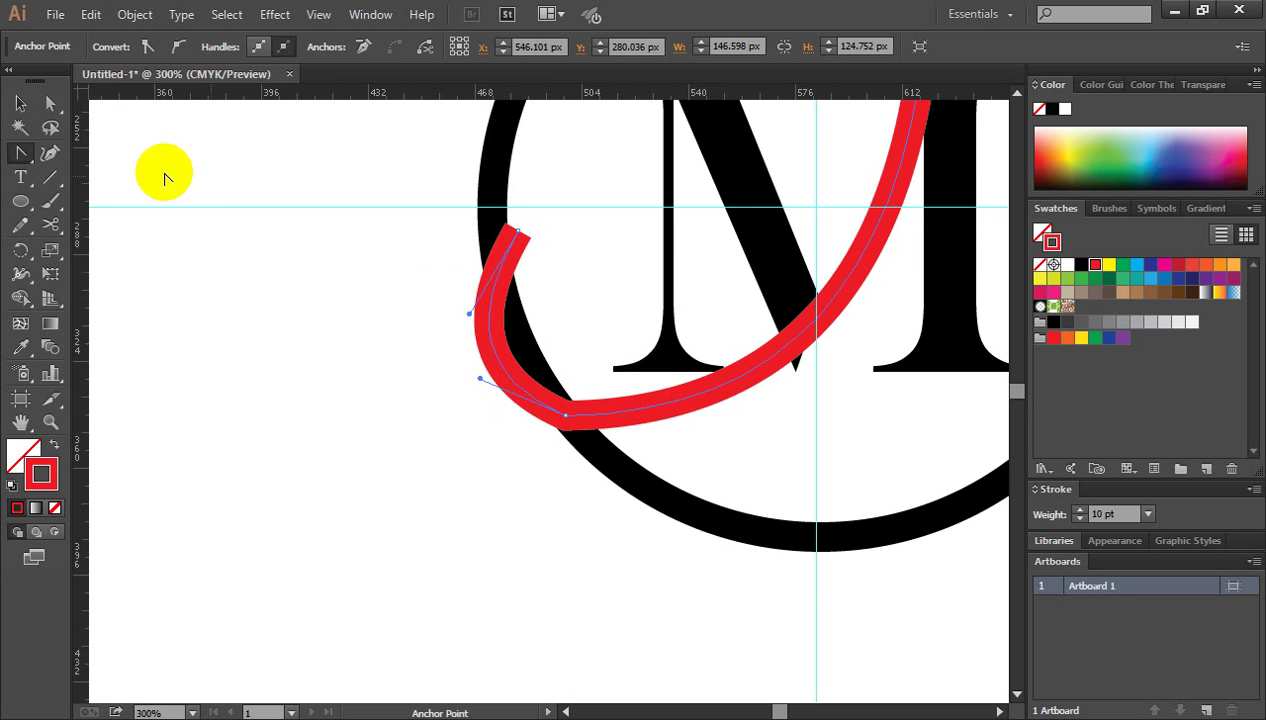
pyautogui.click(48, 105)
pyautogui.click(523, 248)
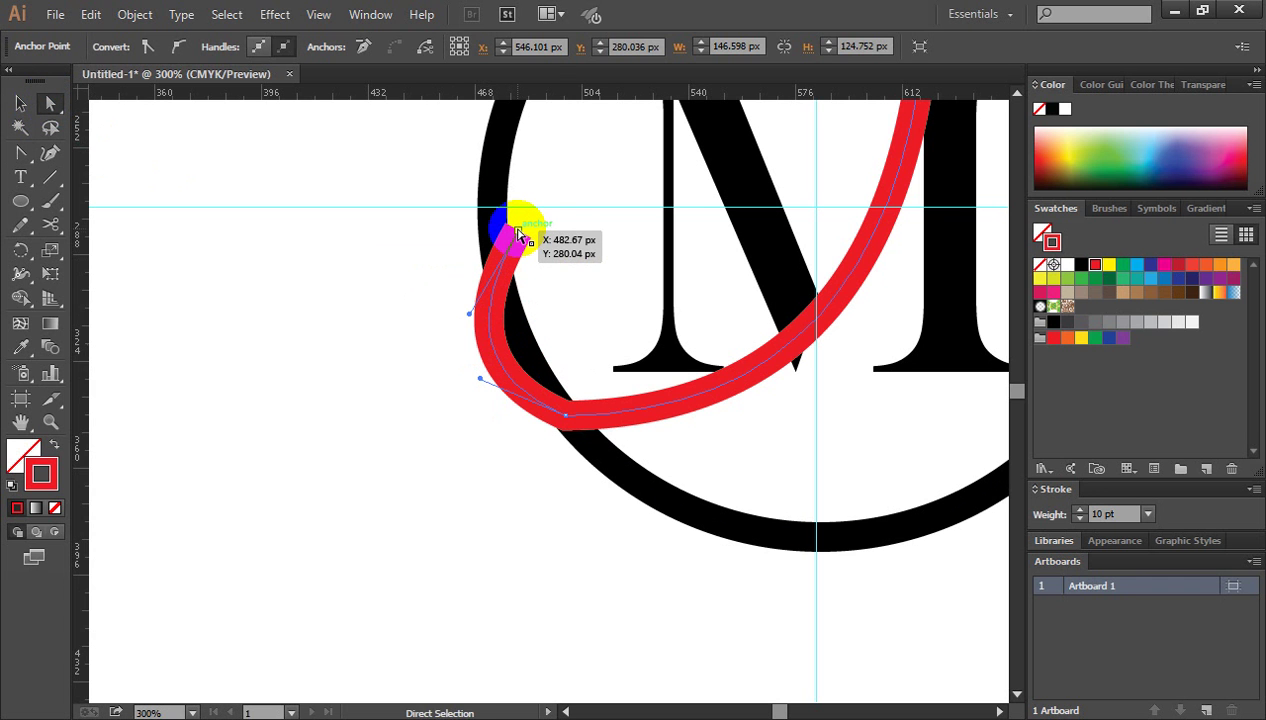
pyautogui.moveTo(519, 234); pyautogui.dragTo(518, 214)
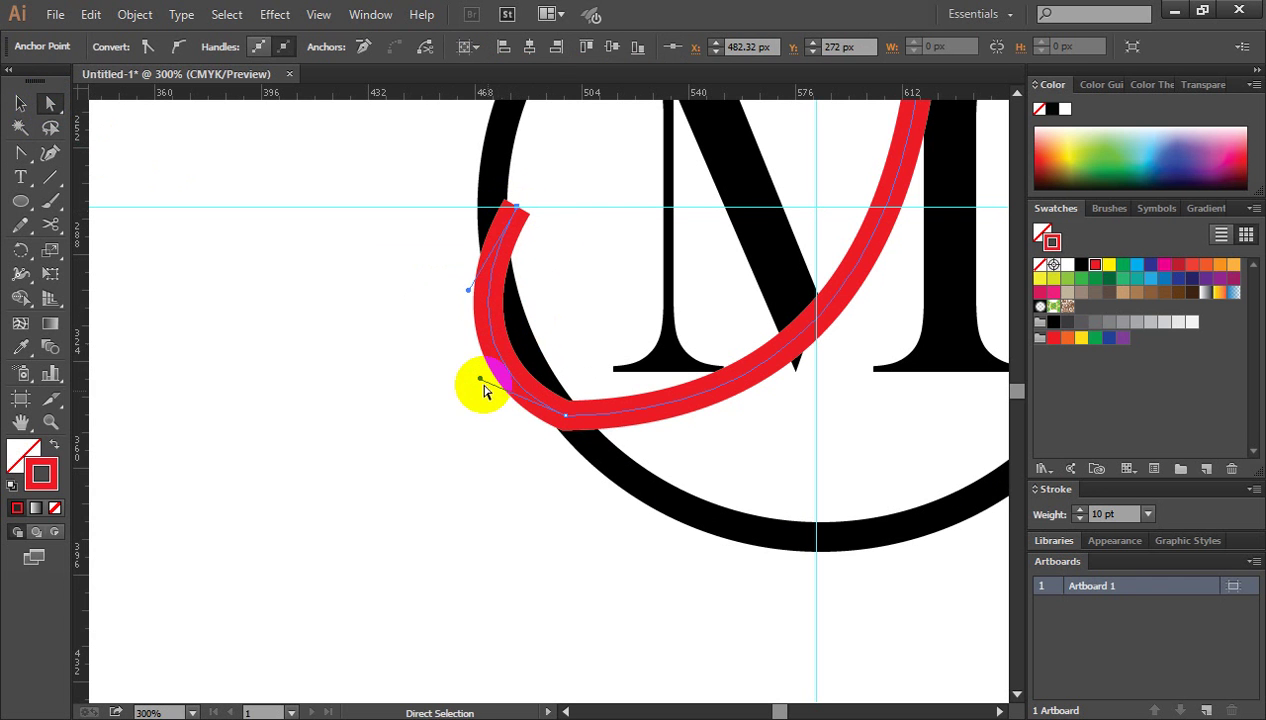
# Adjust both direction handles of the short segment so it forms a rounded hook bulging outside the circle's left edge.
pyautogui.moveTo(475, 389); pyautogui.dragTo(458, 428)
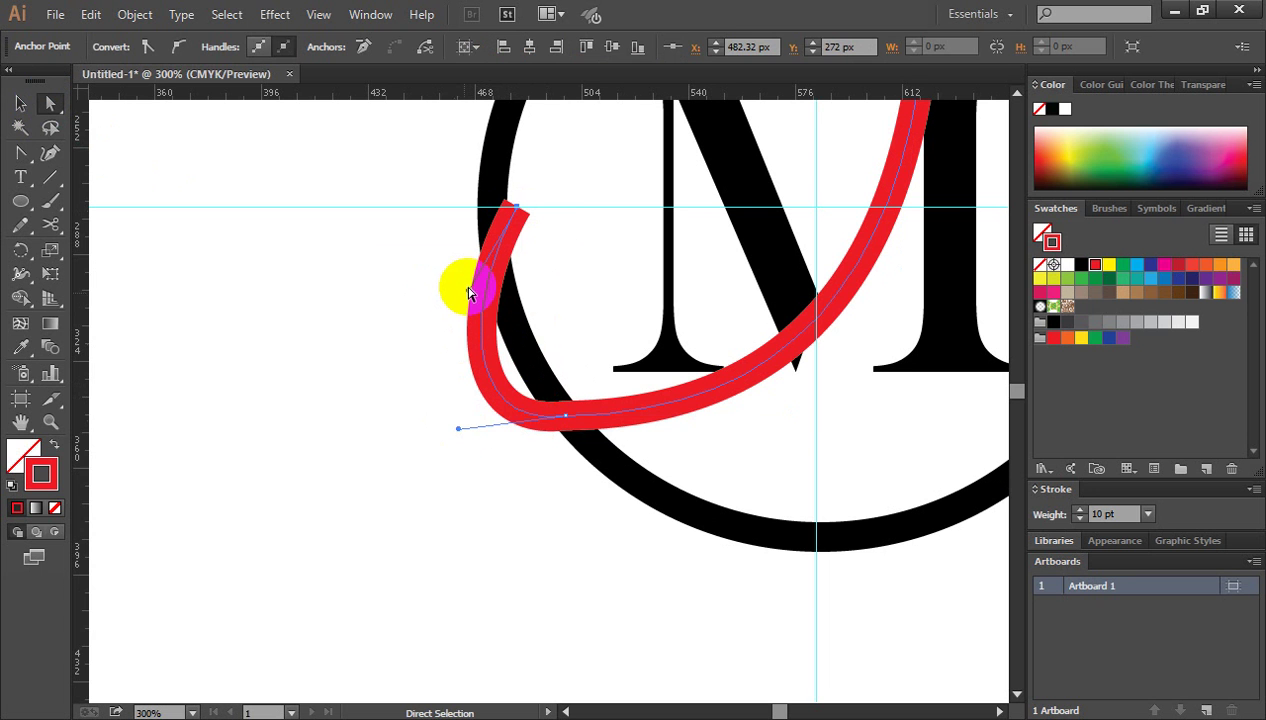
pyautogui.click(410, 255)
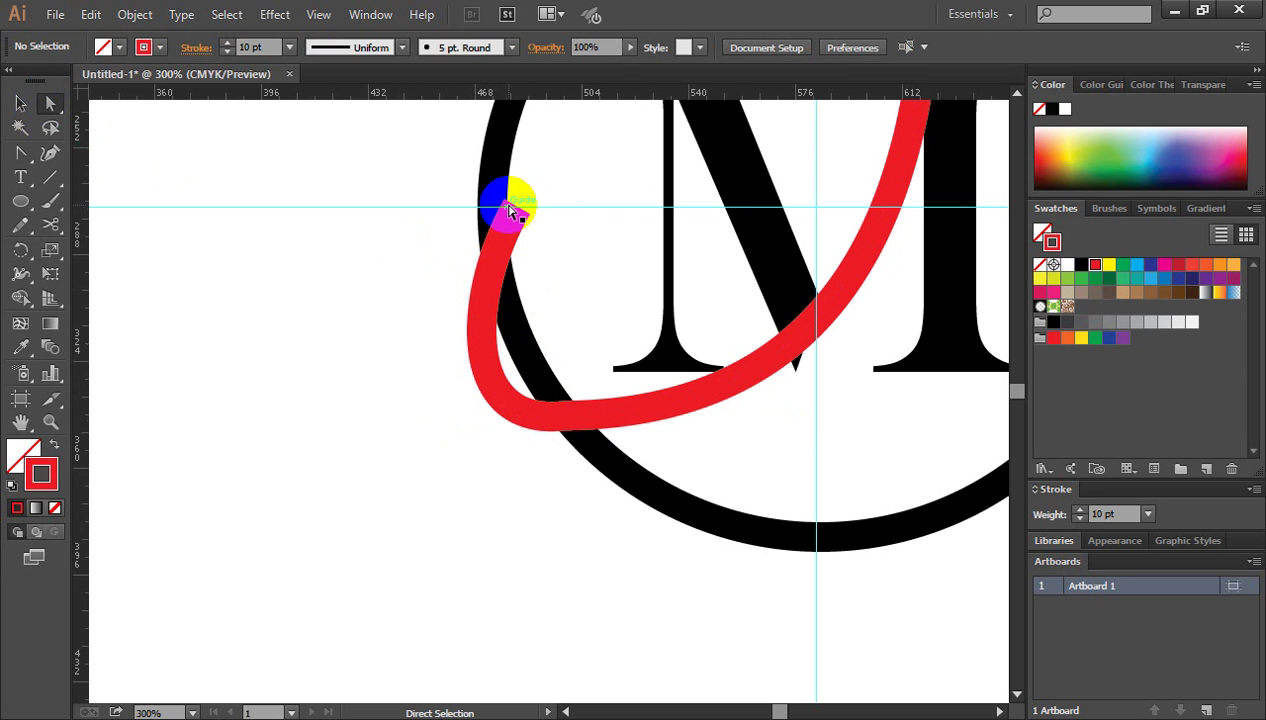
pyautogui.click(518, 214)
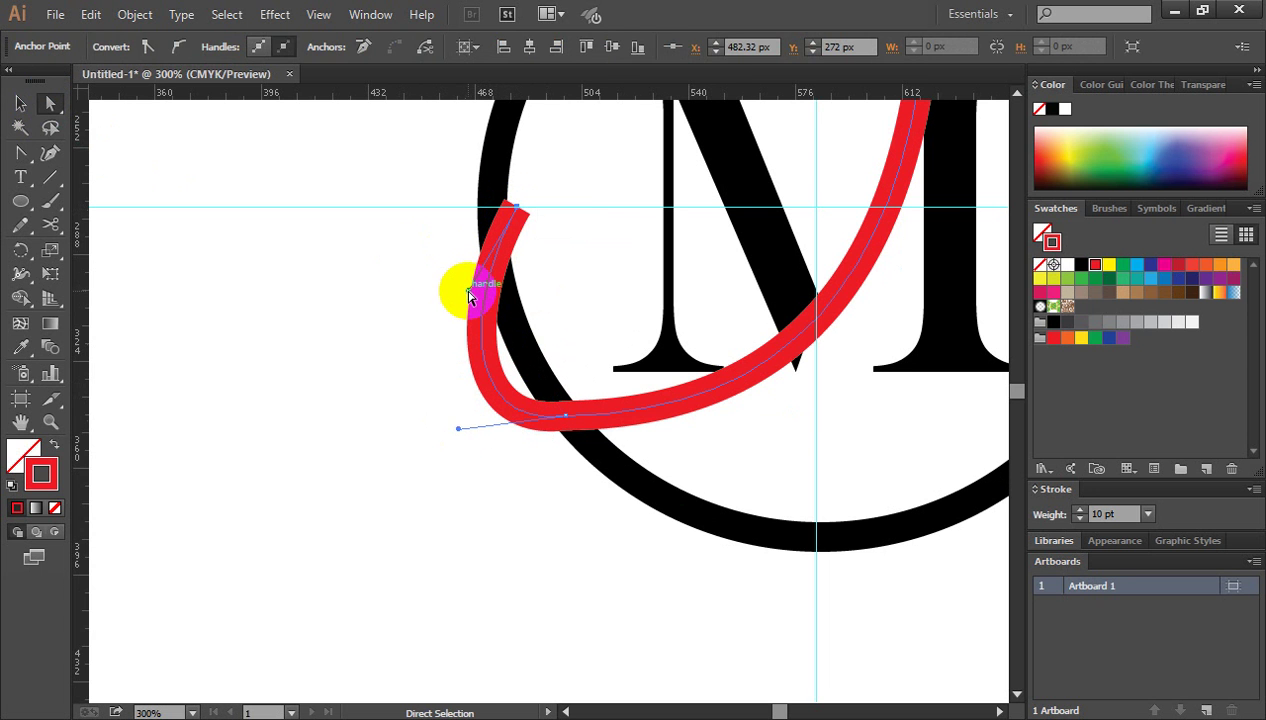
pyautogui.moveTo(470, 295); pyautogui.dragTo(416, 249)
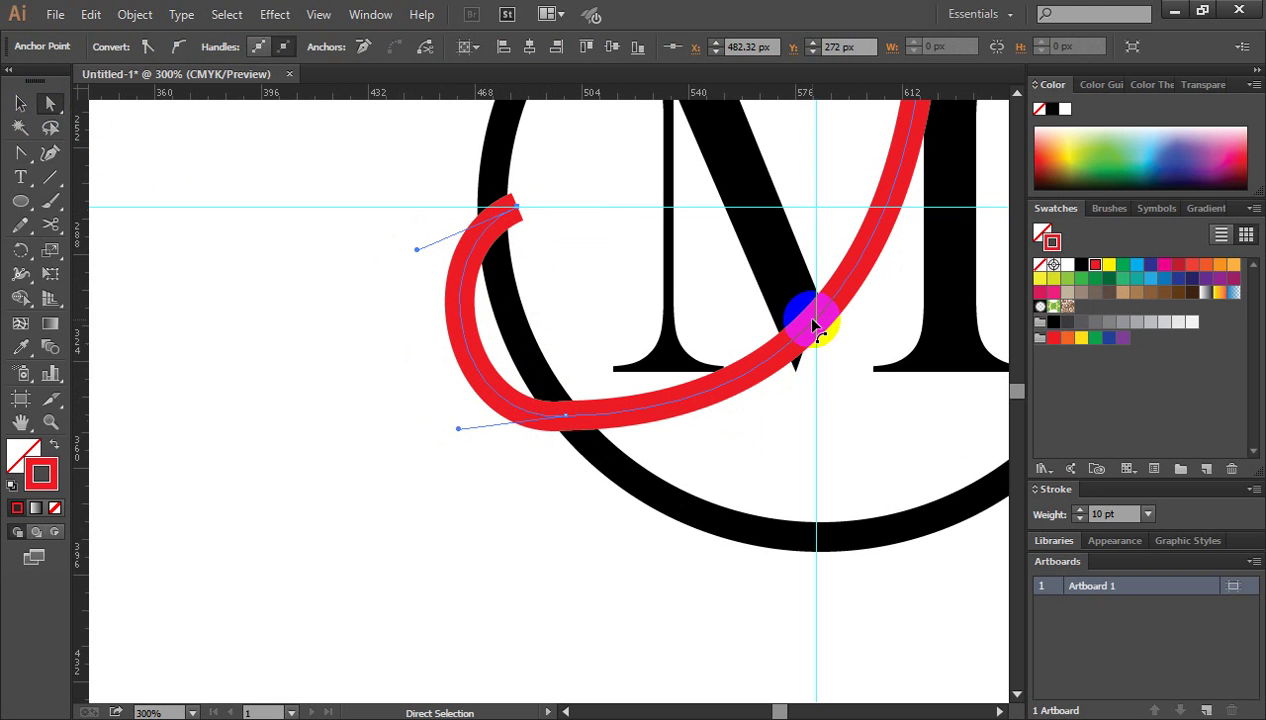
# Bend the long red segment slightly lower near the M's diagonal tip, and raise and lengthen its handle from the lower-left anchor.
pyautogui.moveTo(811, 326); pyautogui.dragTo(820, 342)
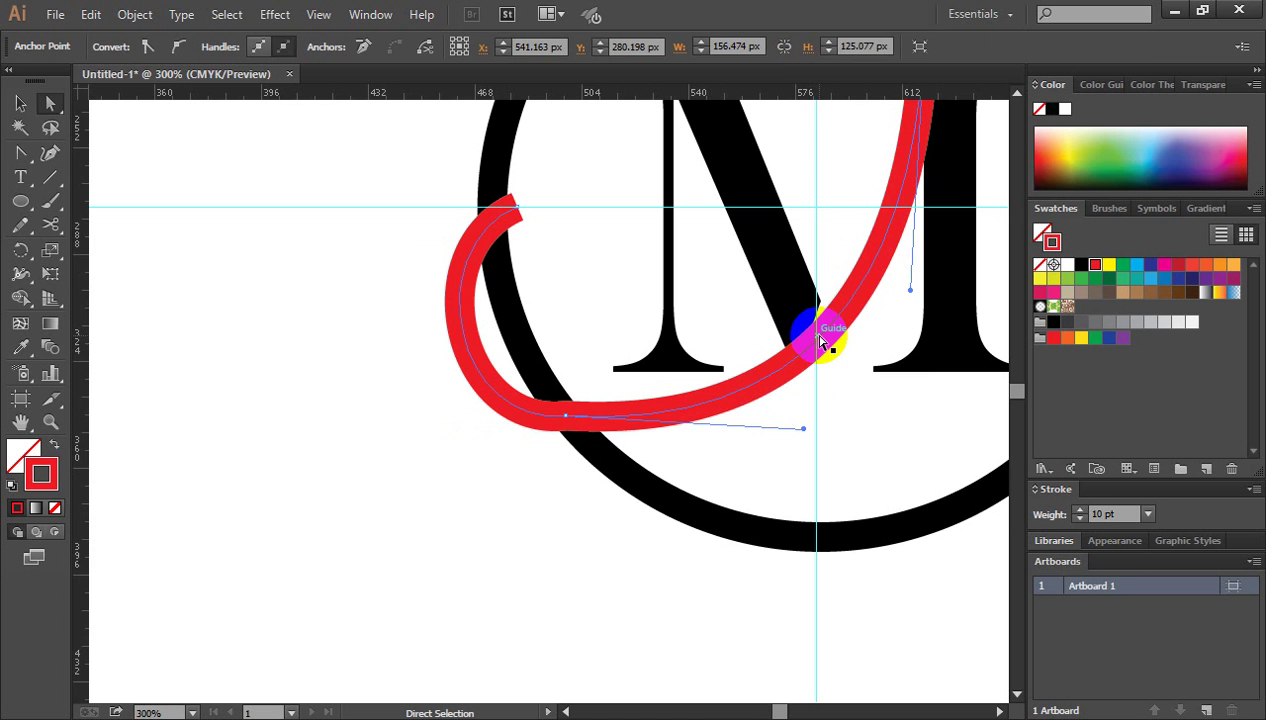
pyautogui.hotkey('ctrl', '-')
pyautogui.hotkey('ctrl', '-')
pyautogui.hotkey('ctrl', 'space')
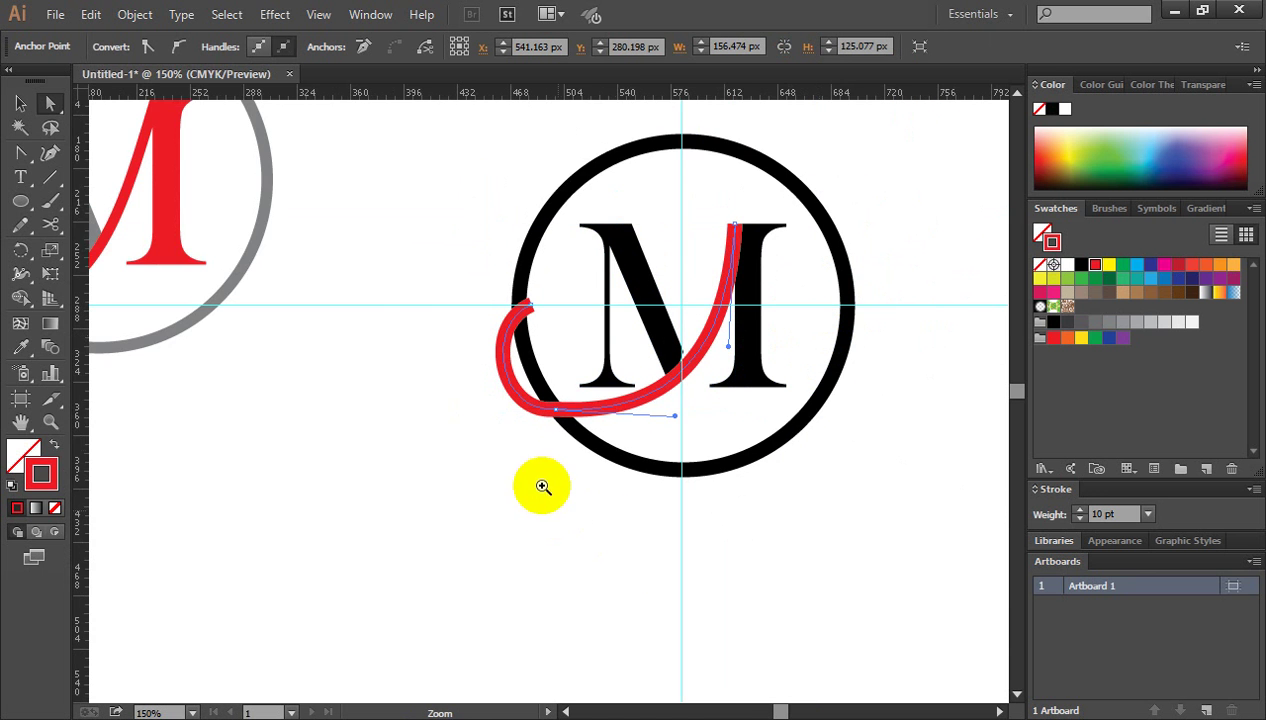
pyautogui.keyDown('ctrl'); pyautogui.click(577, 441); pyautogui.keyUp('ctrl')
pyautogui.keyDown('ctrl'); pyautogui.click(546, 391); pyautogui.keyUp('ctrl')
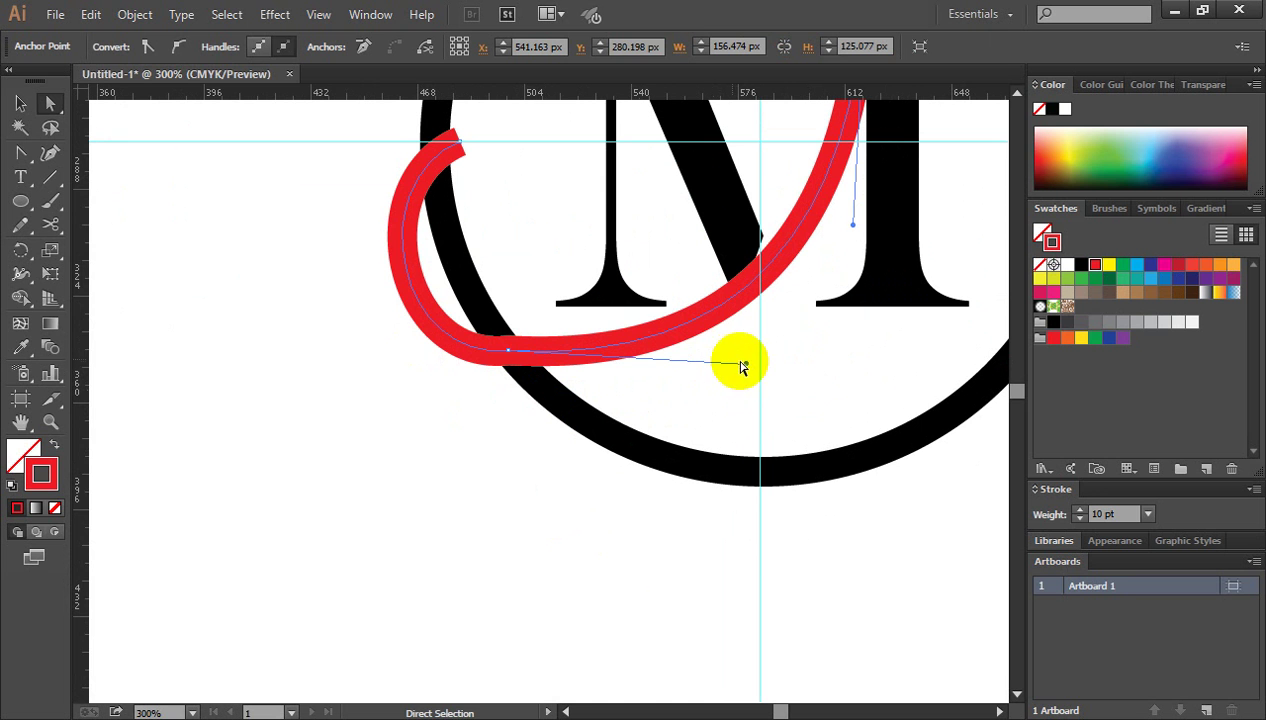
pyautogui.moveTo(748, 362); pyautogui.dragTo(771, 340)
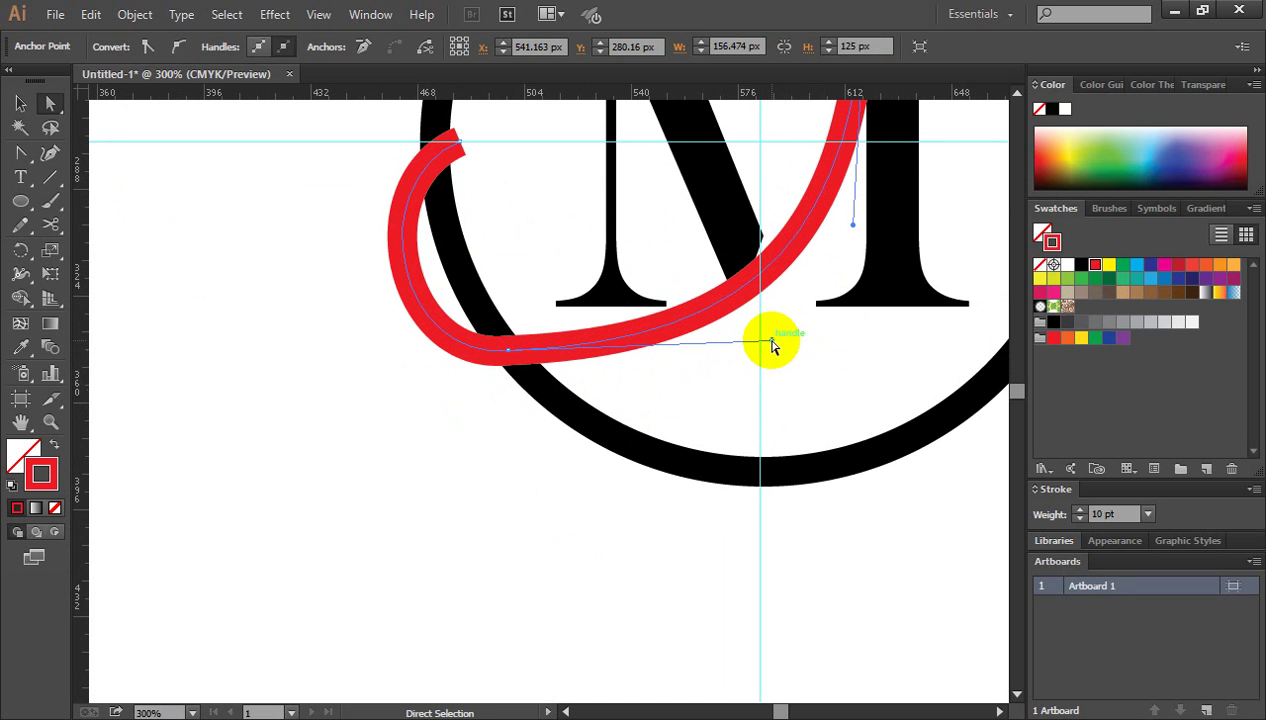
# Lower the red path's lower-left anchor slightly and extend the hook's free-end handle outward to widen the loop.
pyautogui.click(455, 142)
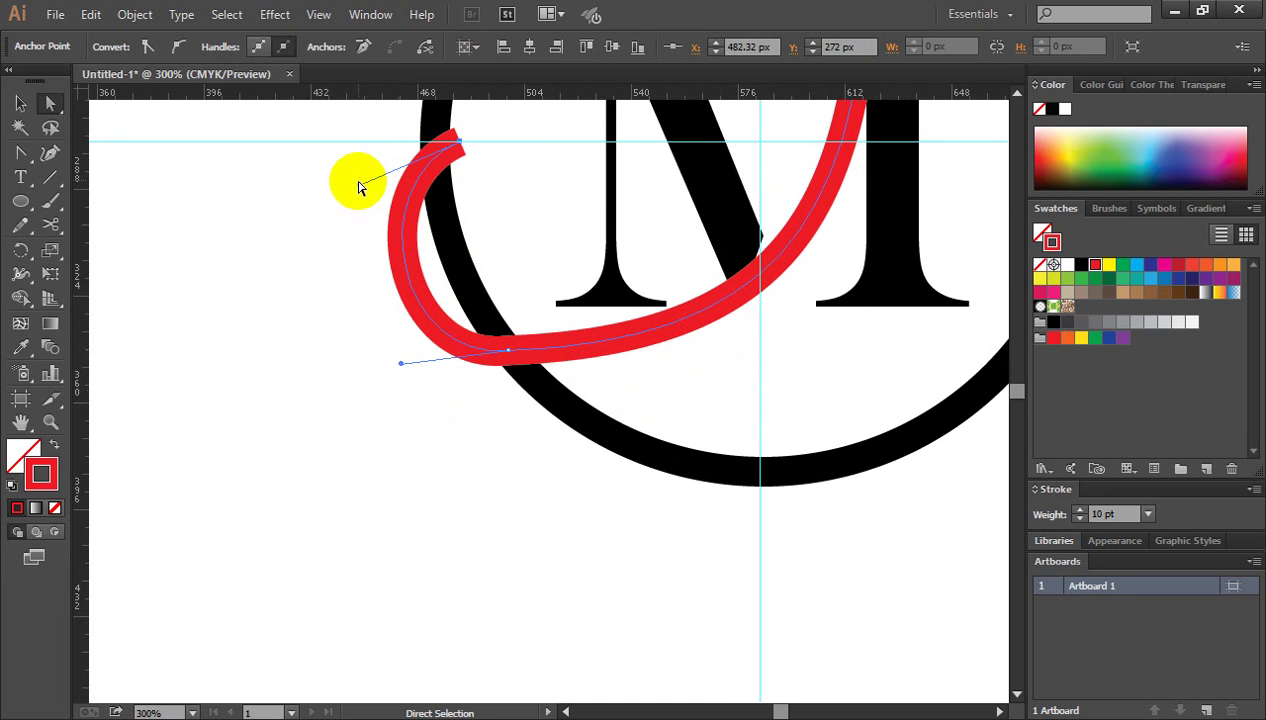
pyautogui.click(339, 181)
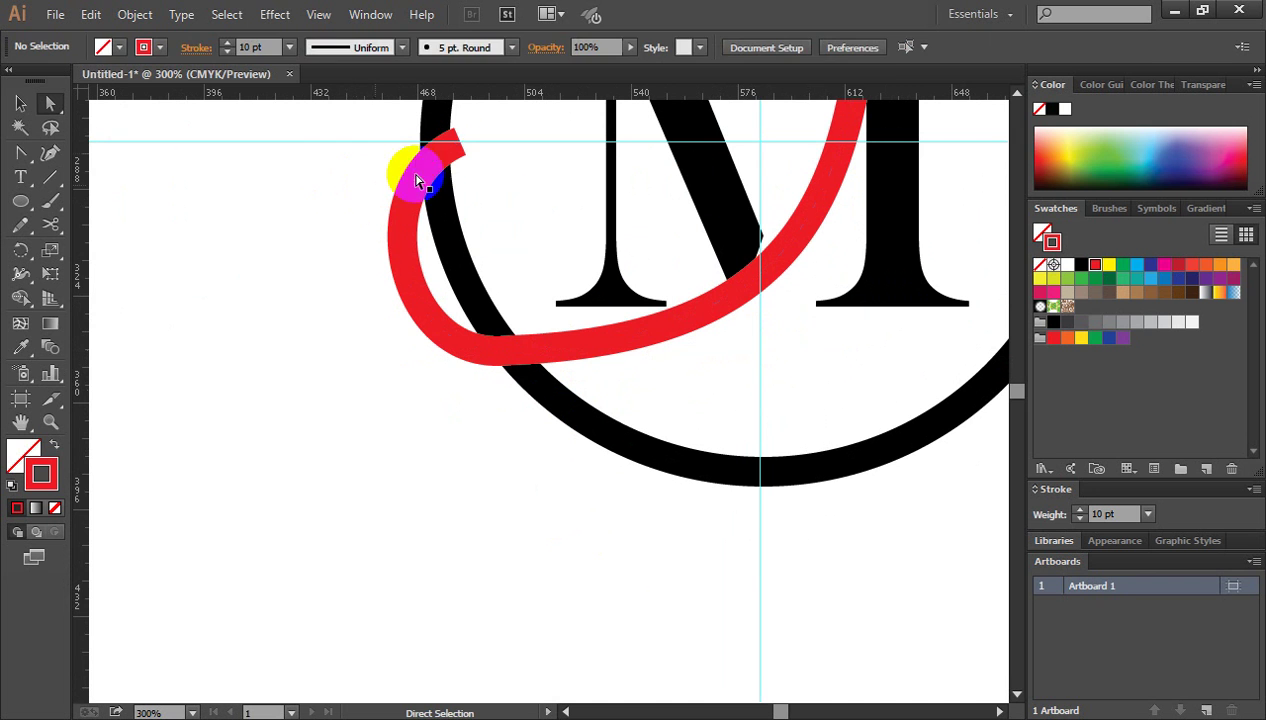
pyautogui.click(462, 147)
pyautogui.moveTo(361, 184); pyautogui.dragTo(354, 183)
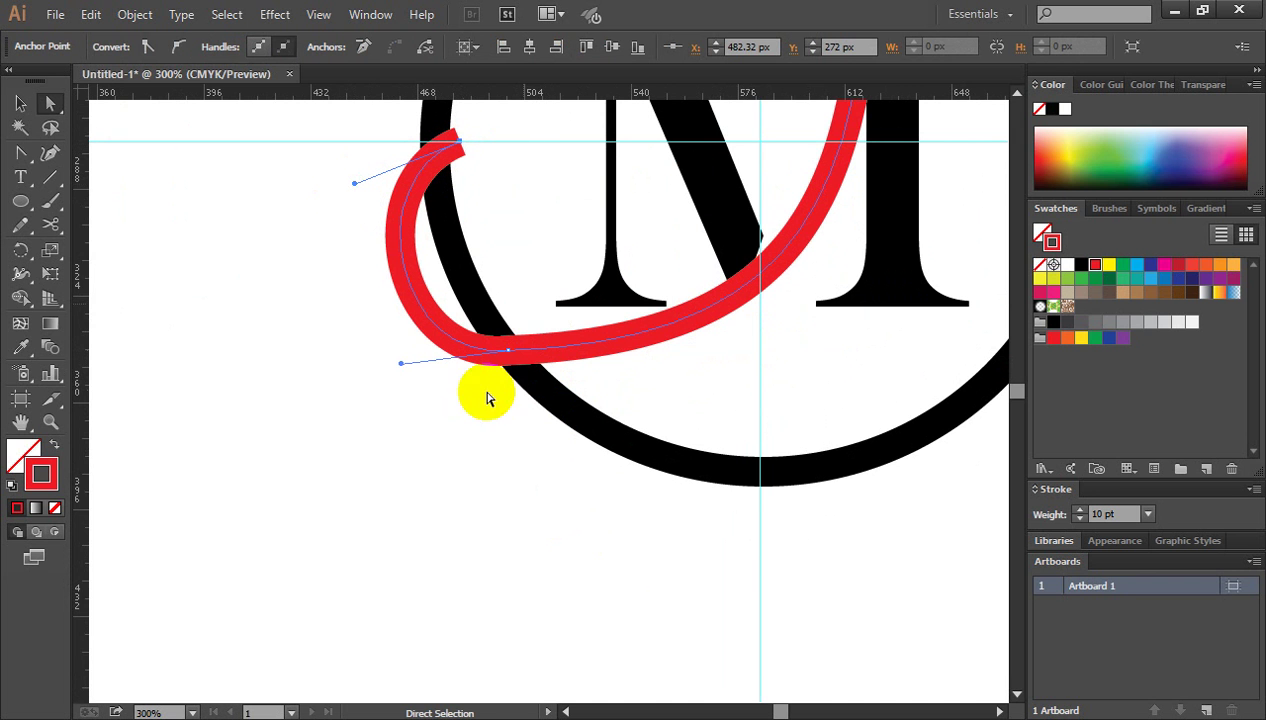
pyautogui.keyDown('shift'); pyautogui.click(507, 357); pyautogui.keyUp('shift')
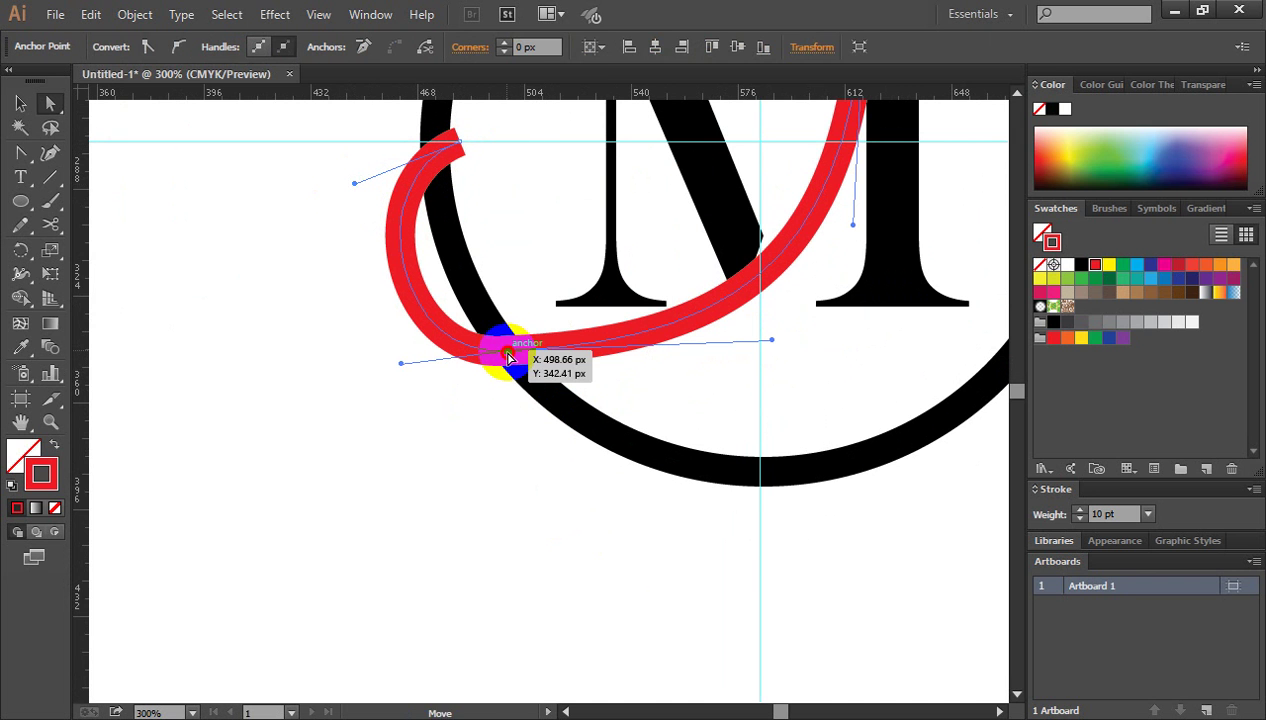
pyautogui.moveTo(509, 362); pyautogui.dragTo(511, 369)
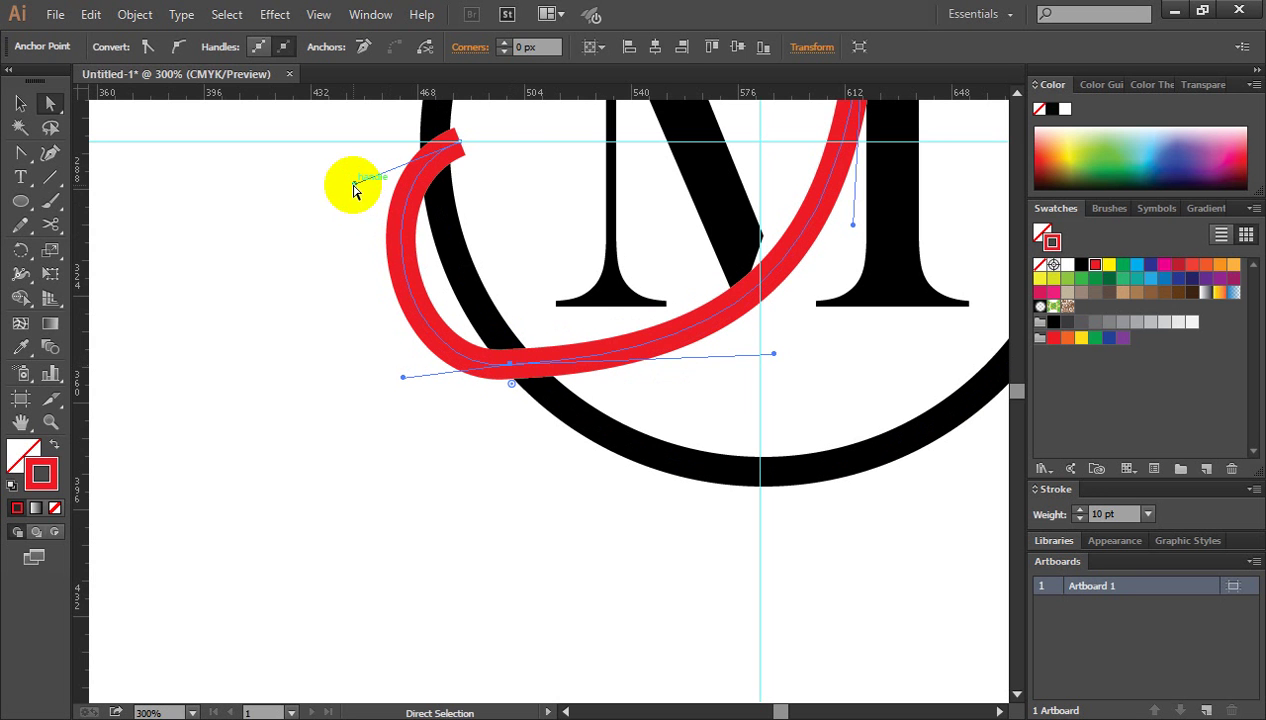
pyautogui.moveTo(354, 184); pyautogui.dragTo(327, 179)
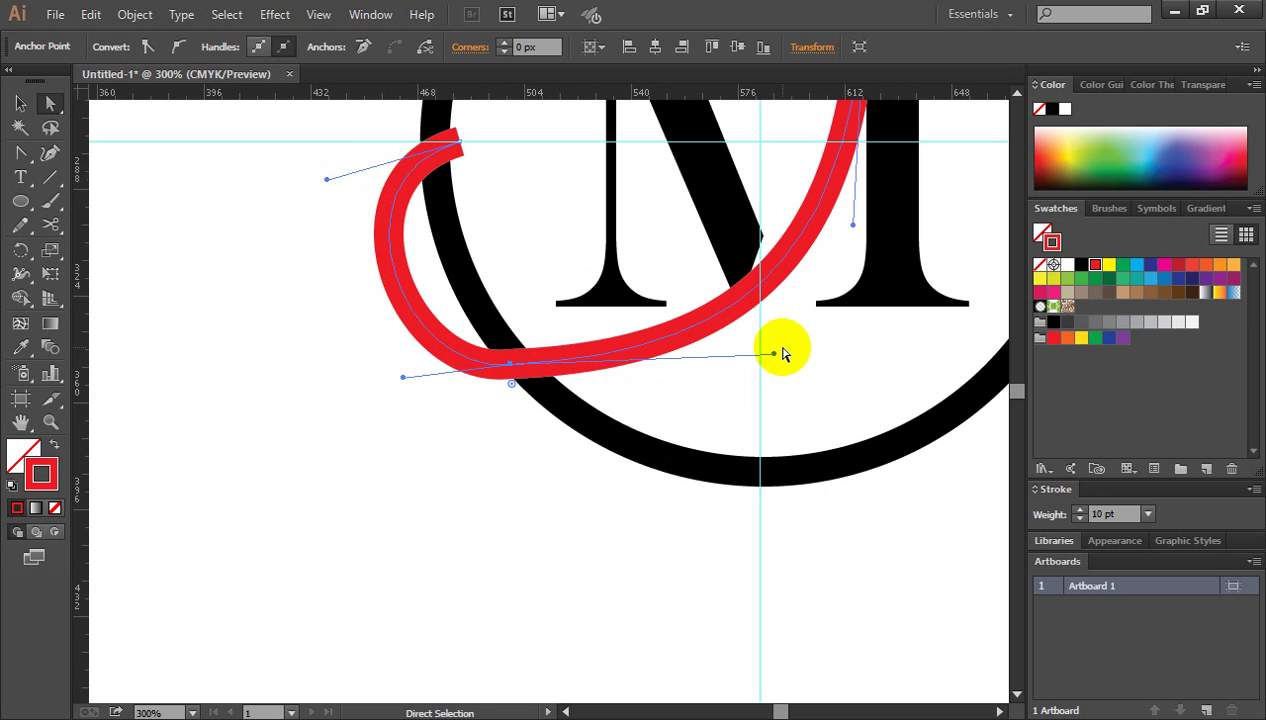
# Adjust the long segment's two handles so the red curve slants away from the right stem and rises more gradually from the lower-left anchor.
pyautogui.hotkey('ctrl', '-')
pyautogui.hotkey('ctrl', '-')
pyautogui.hotkey('ctrl', '-')
pyautogui.click(684, 390)
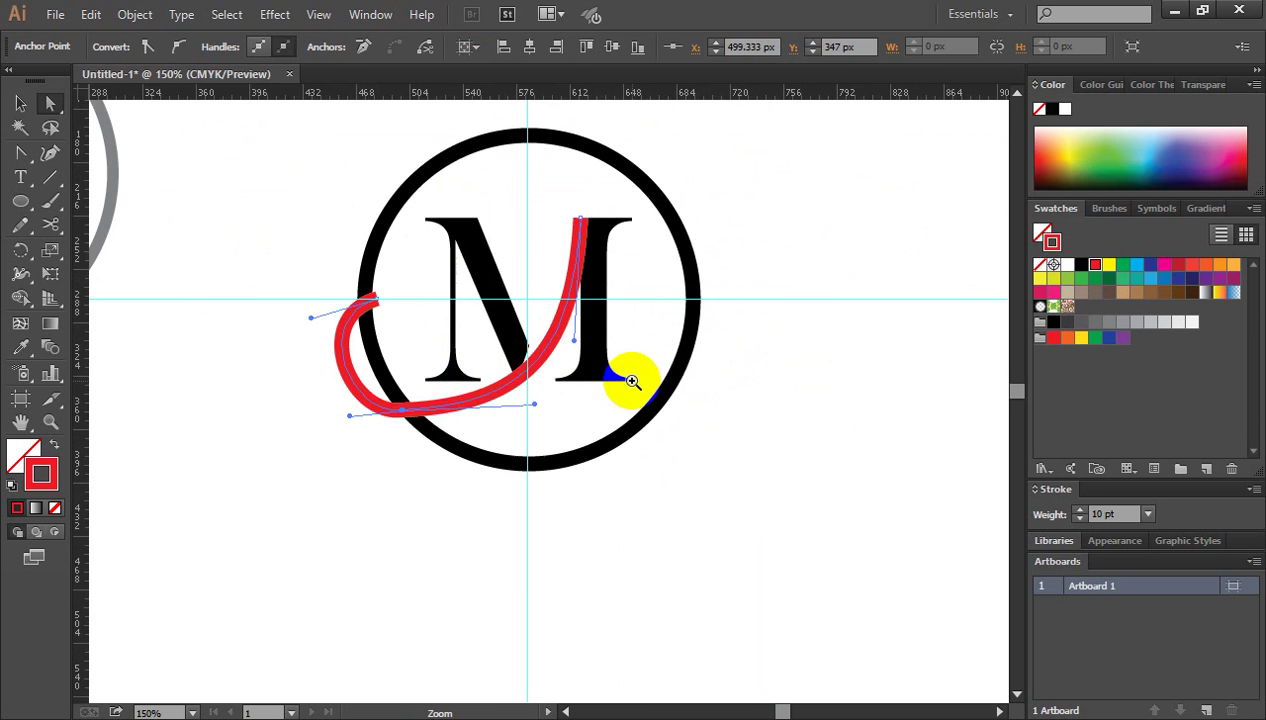
pyautogui.keyDown('ctrl'); pyautogui.click(463, 389); pyautogui.keyUp('ctrl')
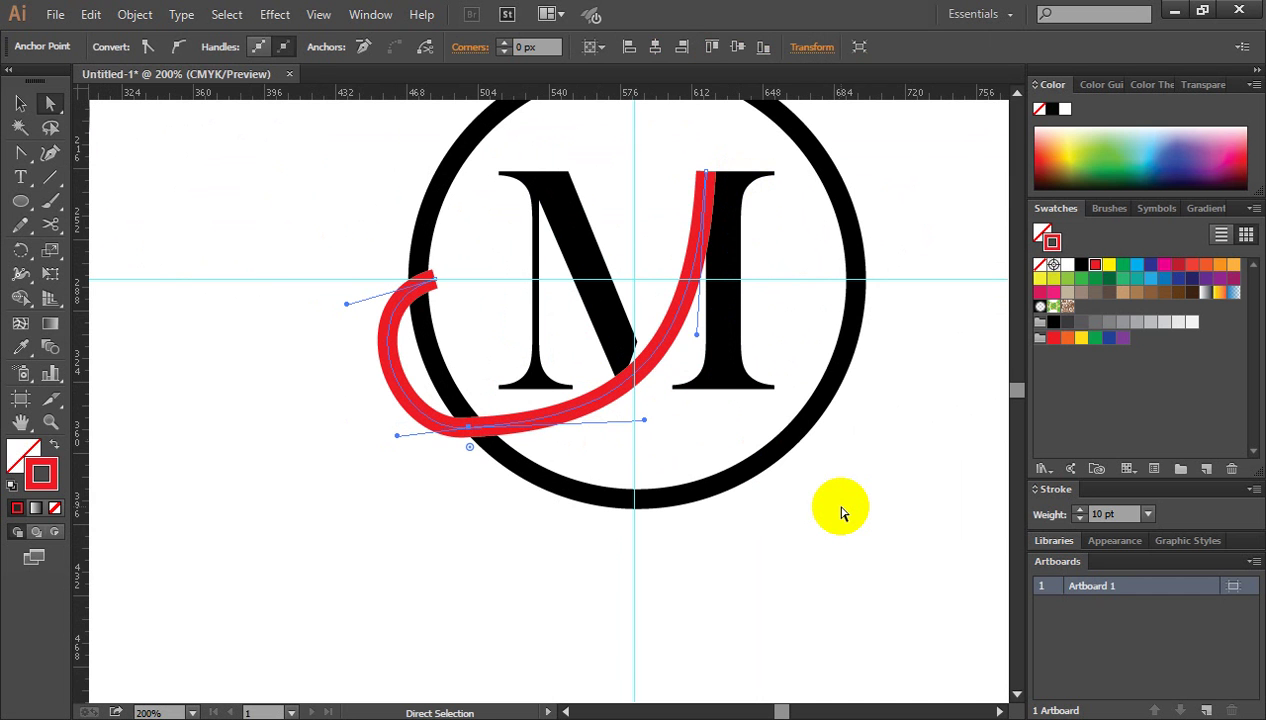
pyautogui.click(702, 340)
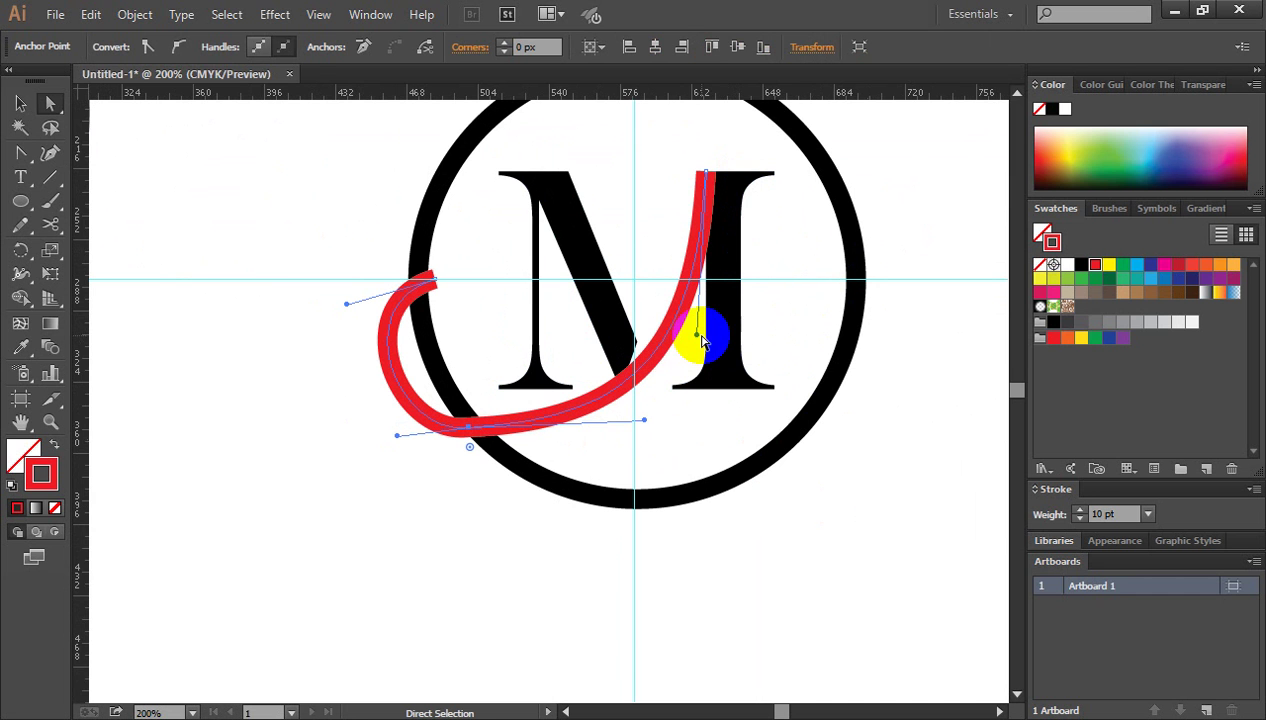
pyautogui.moveTo(697, 338); pyautogui.dragTo(668, 336)
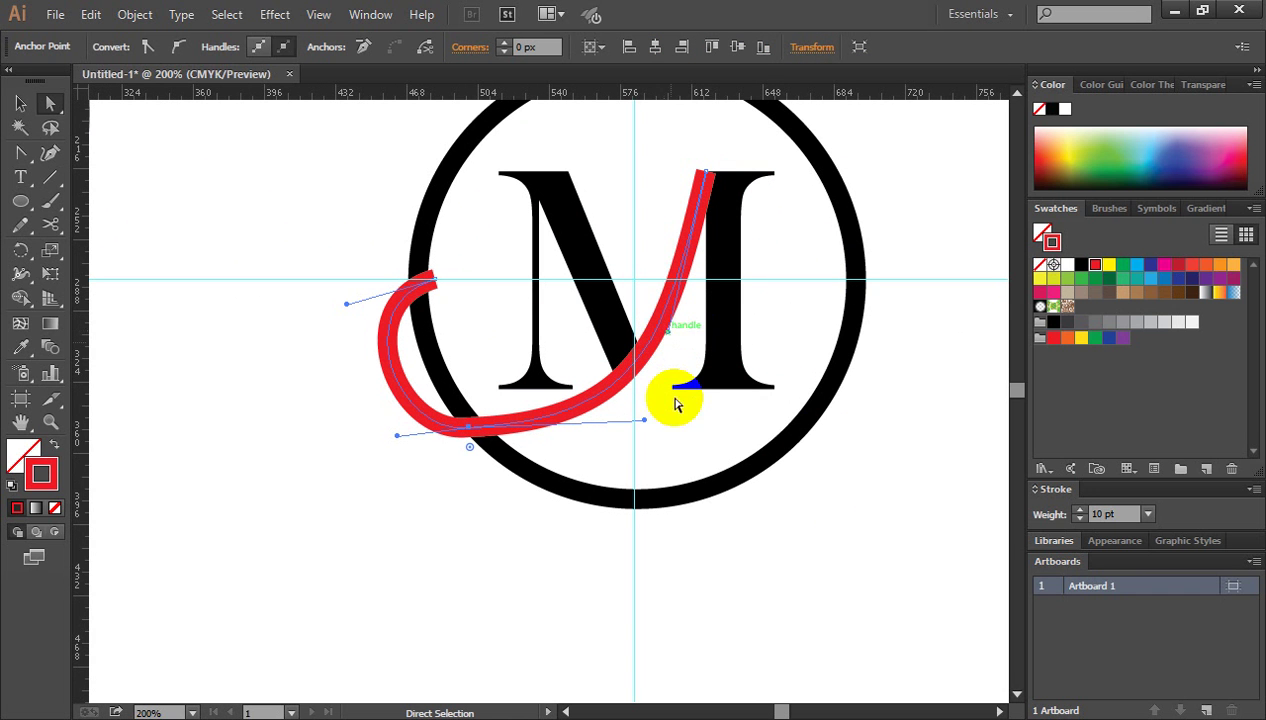
pyautogui.moveTo(644, 424); pyautogui.dragTo(640, 412)
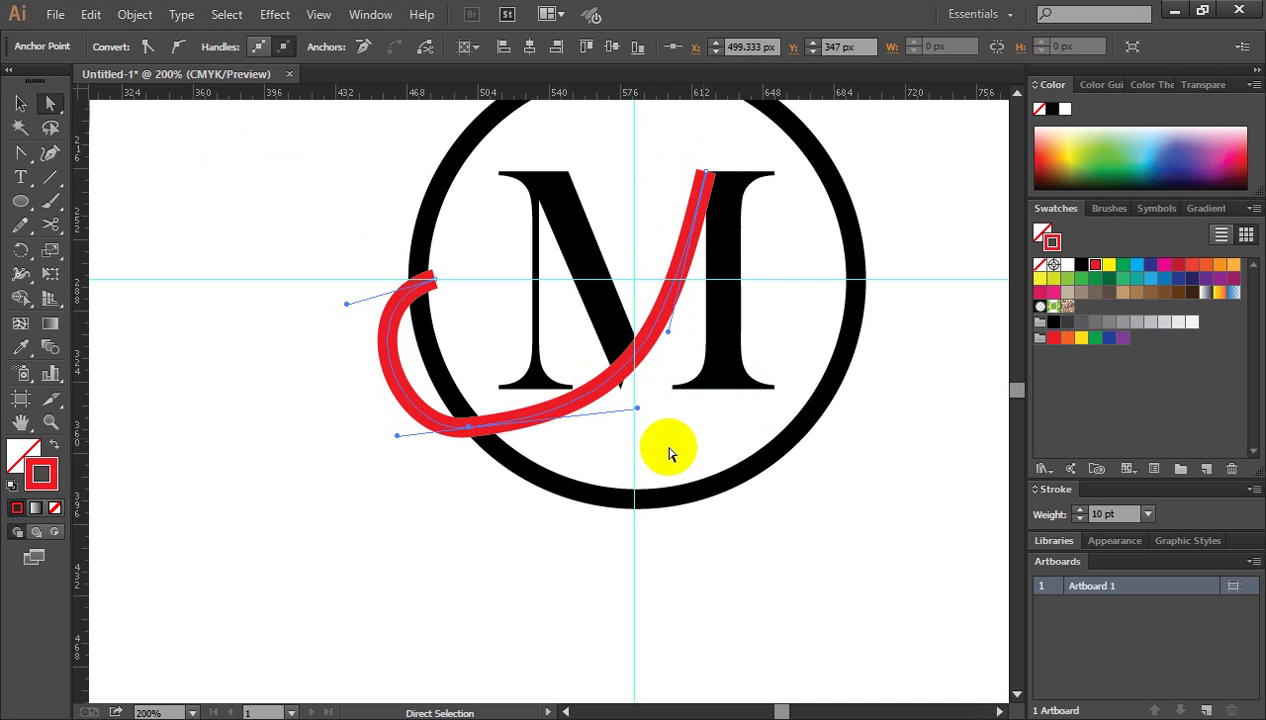
pyautogui.moveTo(640, 411); pyautogui.dragTo(645, 413)
# Reduce the stroke weight of the red swoosh path to 5 pt.
pyautogui.click(21, 103)
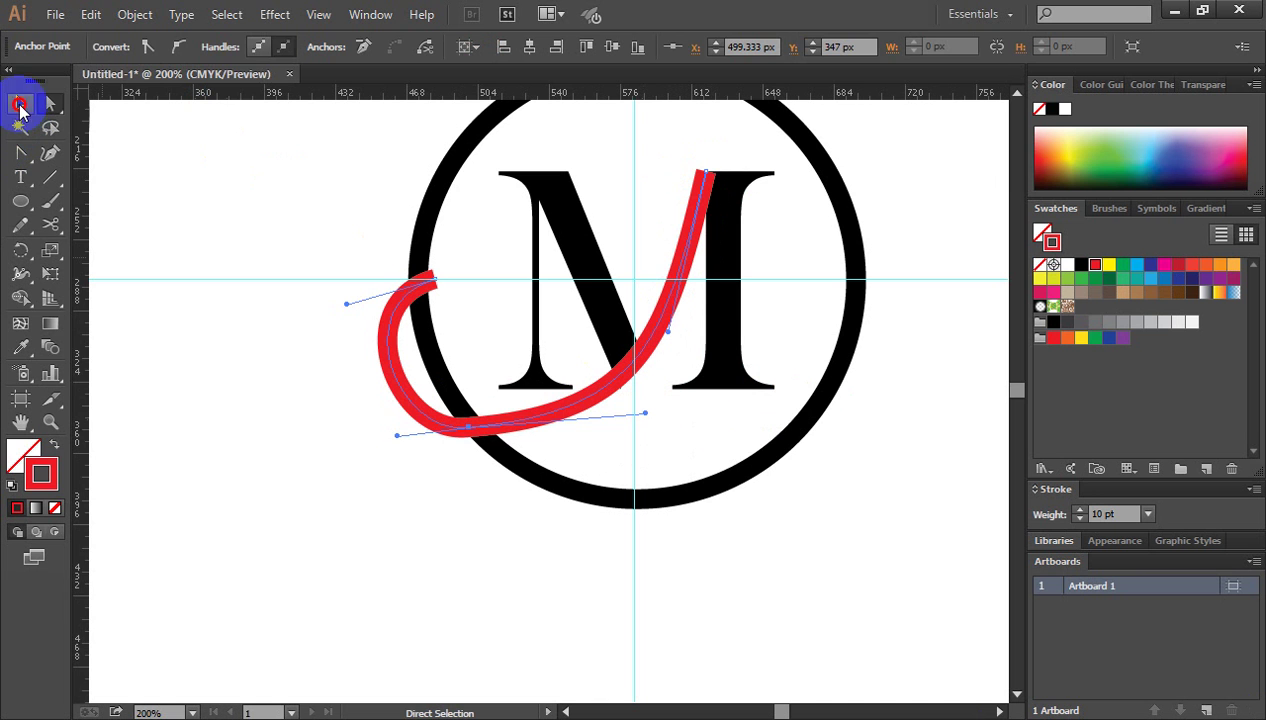
pyautogui.click(212, 285)
pyautogui.click(559, 399)
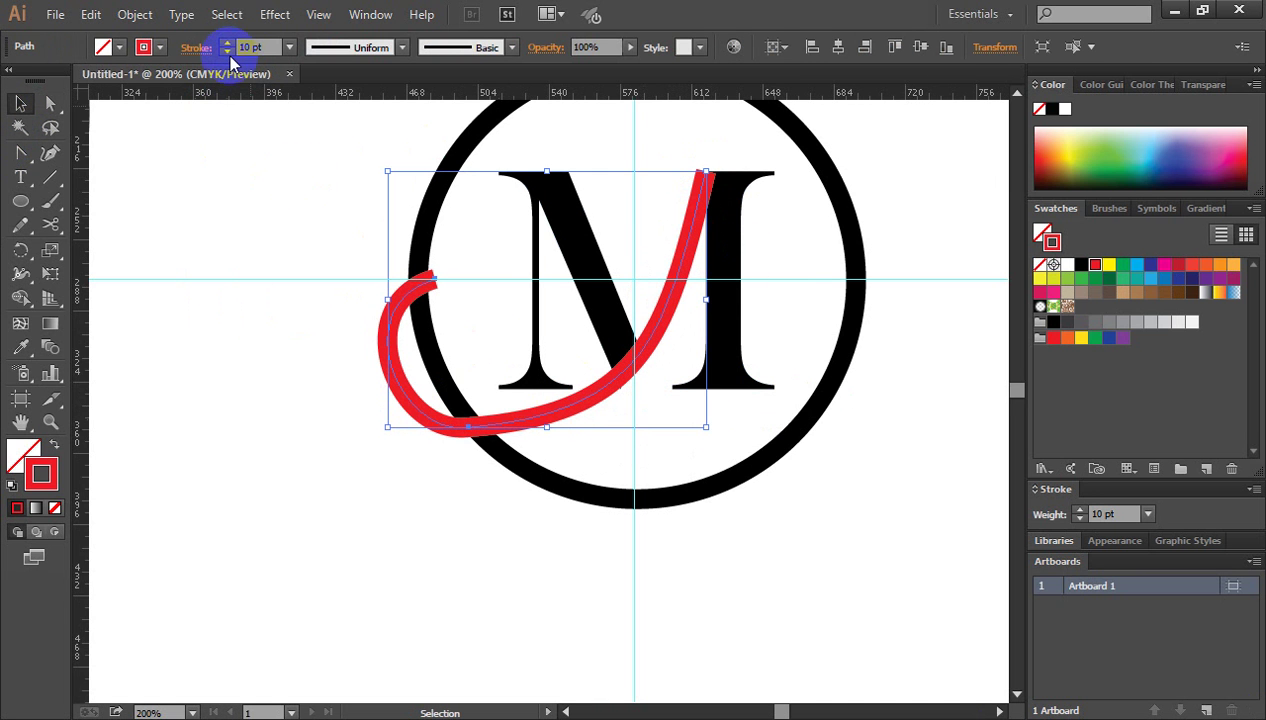
pyautogui.click(228, 53)
pyautogui.click(228, 53)
pyautogui.click(228, 53)
pyautogui.click(228, 53)
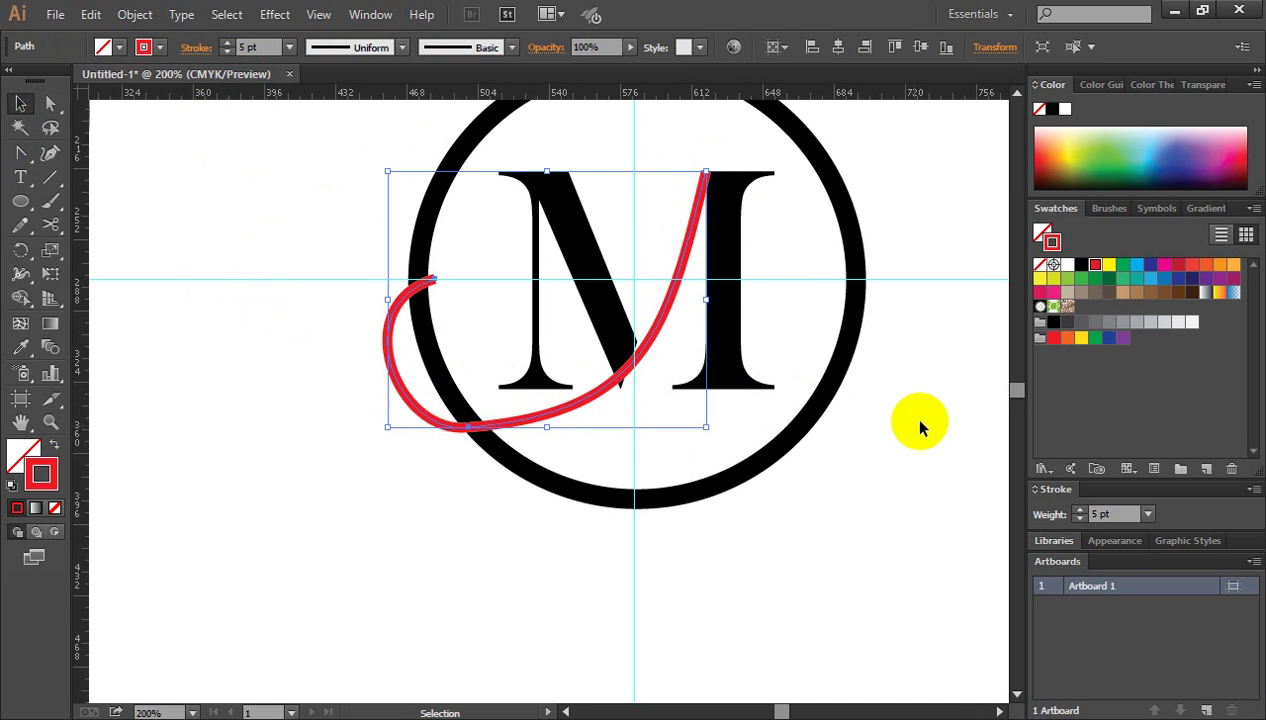
# Level the long segment's lower handle and move its upper handle toward the right stem to make the red sweep rounder.
pyautogui.keyDown('ctrl'); pyautogui.keyDown('alt'); pyautogui.click(745, 428); pyautogui.keyUp('alt'); pyautogui.keyUp('ctrl')
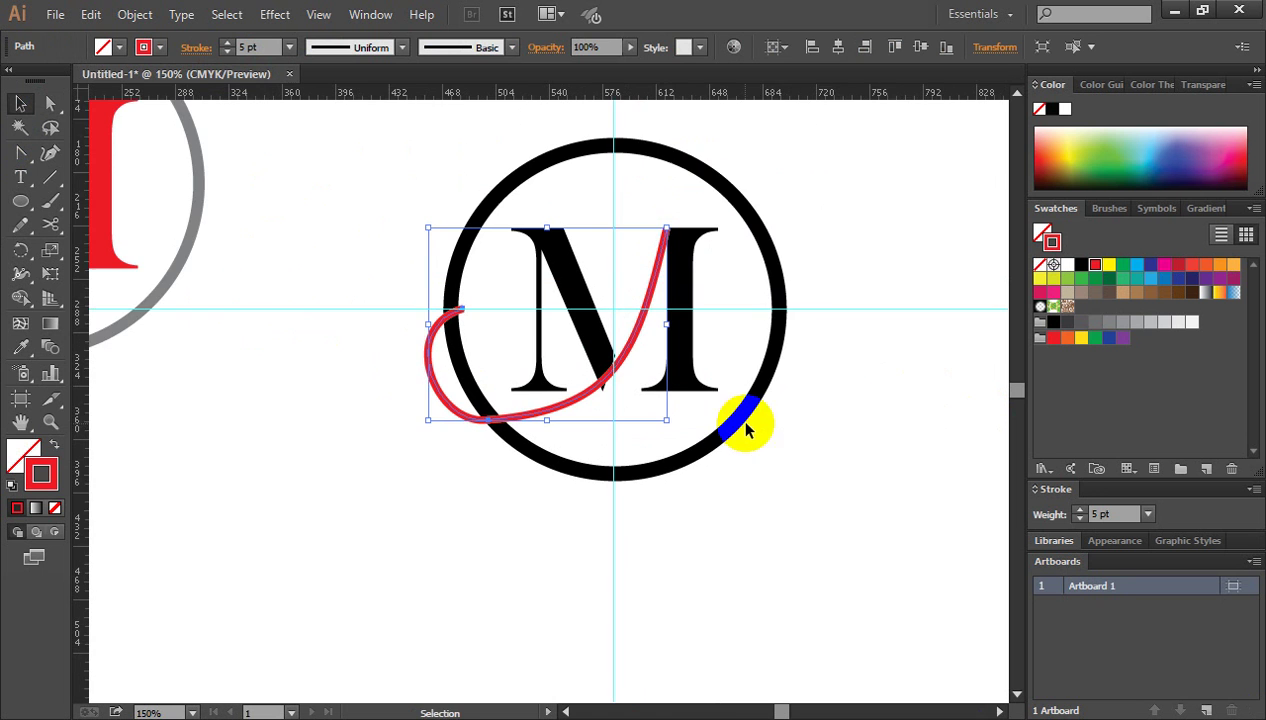
pyautogui.keyDown('ctrl'); pyautogui.click(535, 391); pyautogui.keyUp('ctrl')
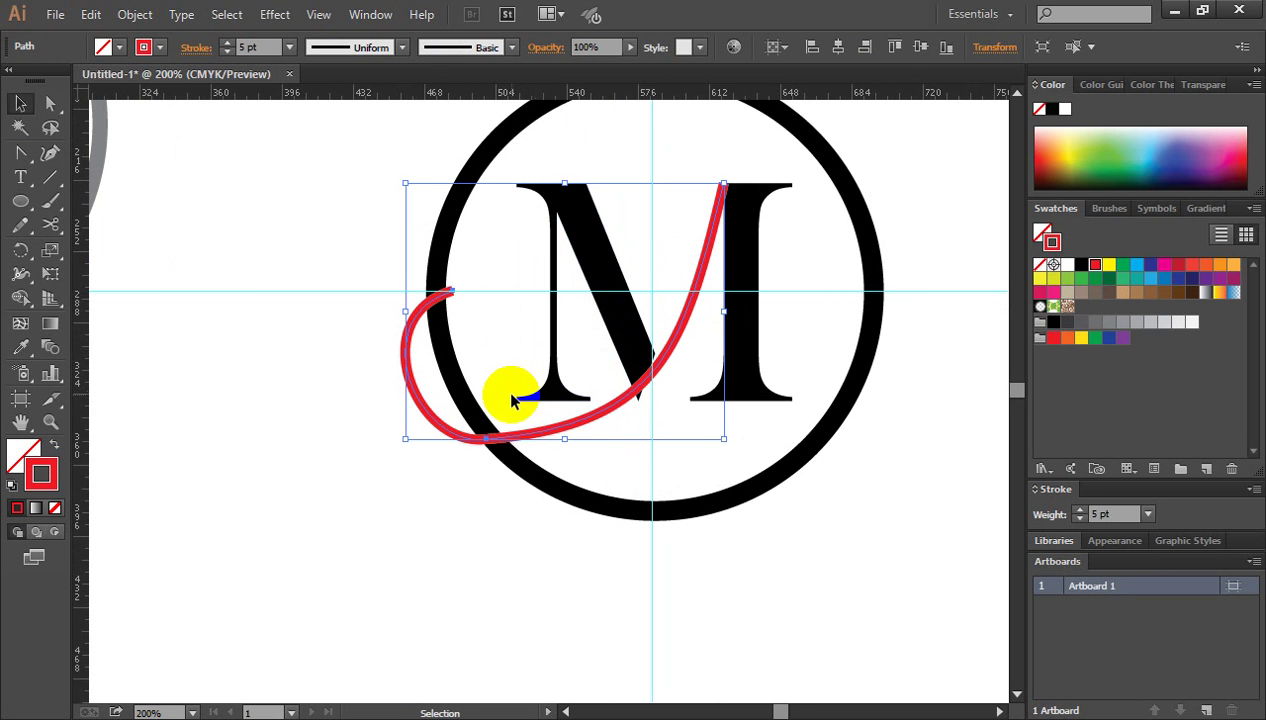
pyautogui.click(50, 111)
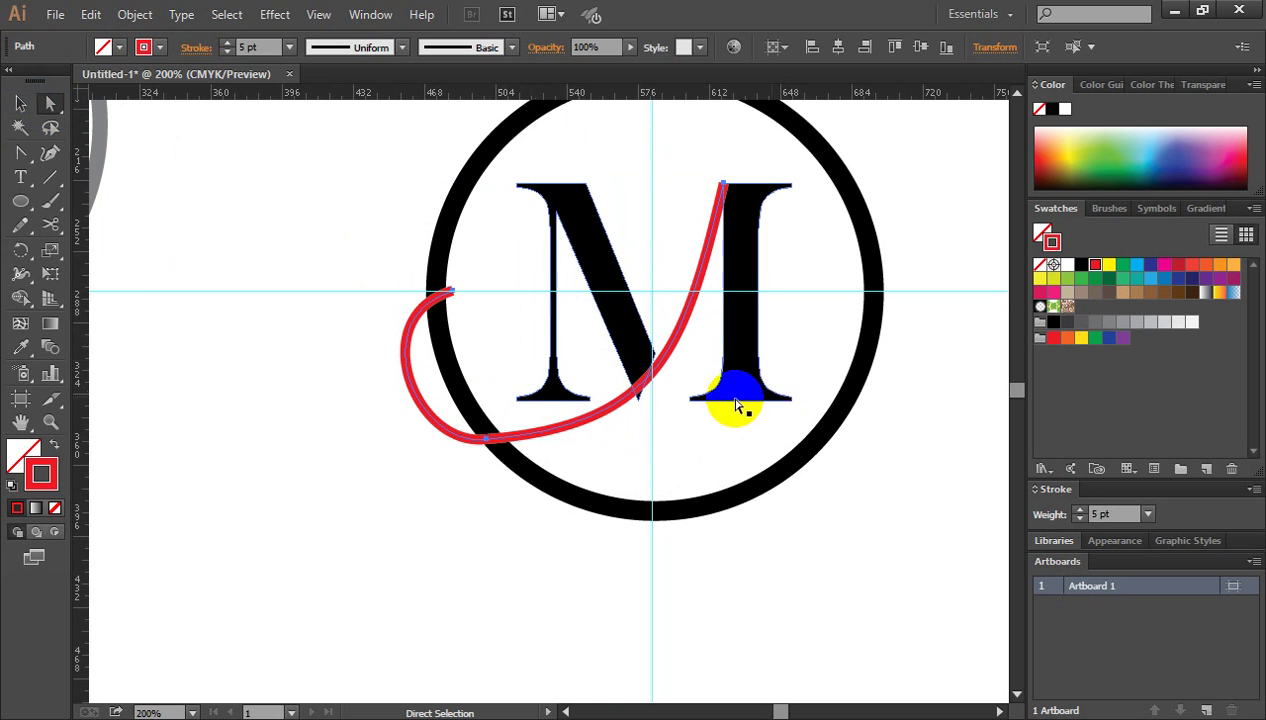
pyautogui.click(727, 185)
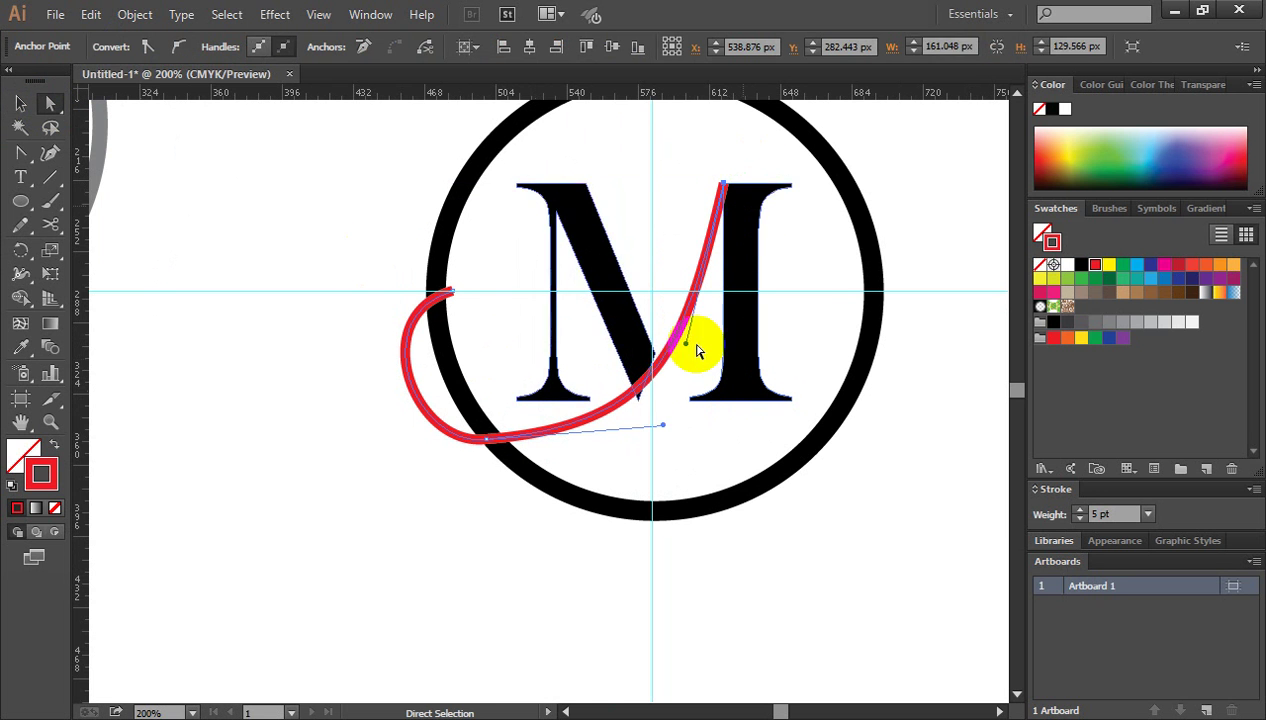
pyautogui.moveTo(660, 428); pyautogui.dragTo(652, 441)
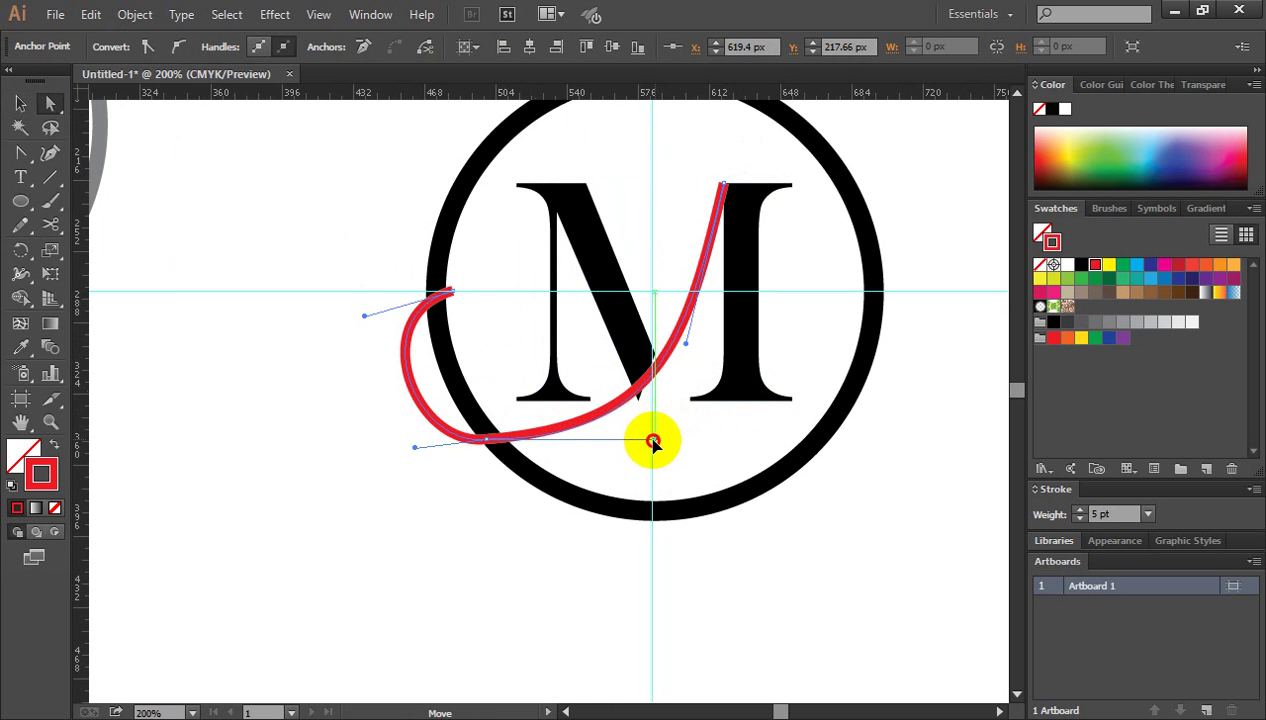
pyautogui.moveTo(686, 342); pyautogui.dragTo(701, 346)
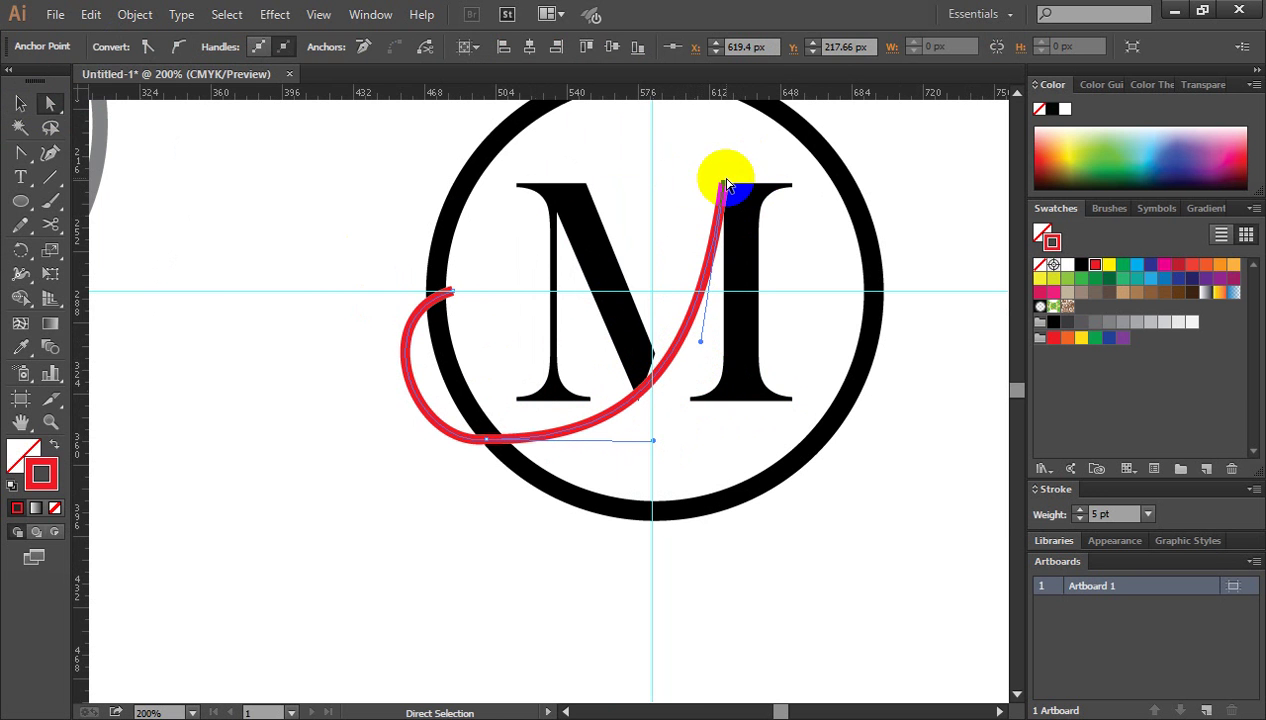
# Nearly level the hook-side handle of the red path's lower-left anchor and lower the free-end handle to round the loop.
pyautogui.hotkey('ctrl', 'space')
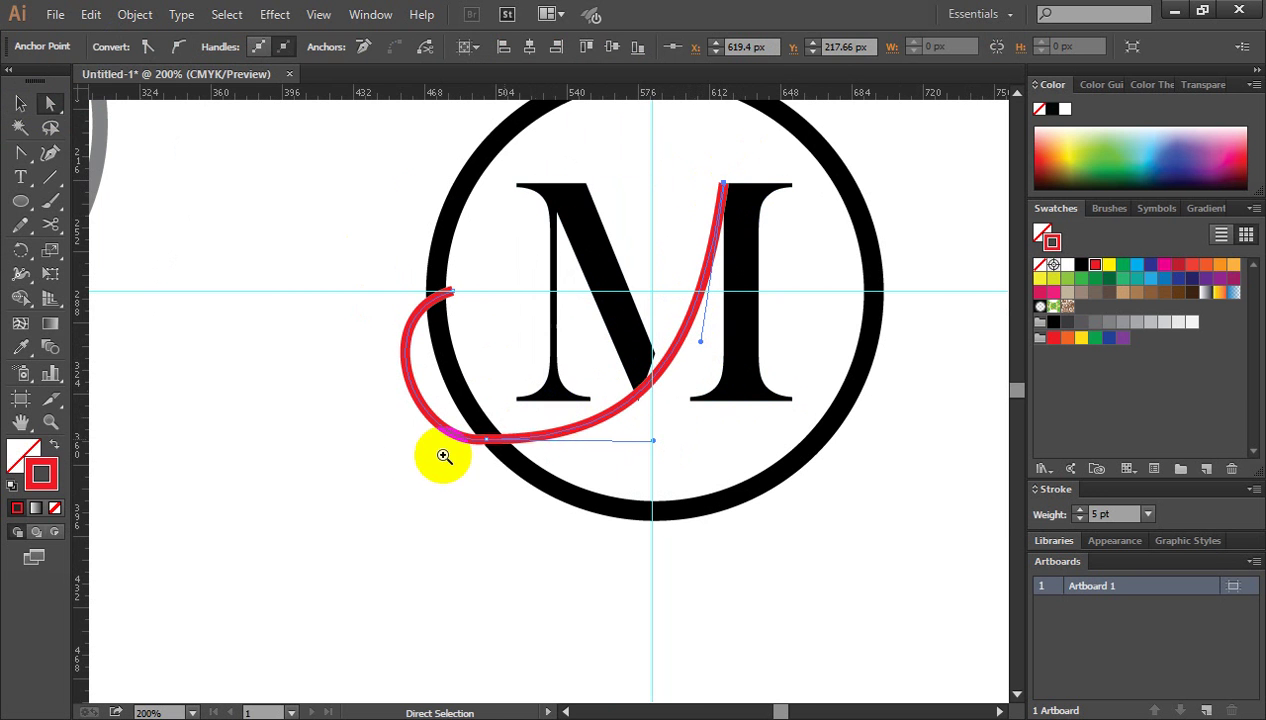
pyautogui.keyDown('ctrl'); pyautogui.click(428, 443); pyautogui.keyUp('ctrl')
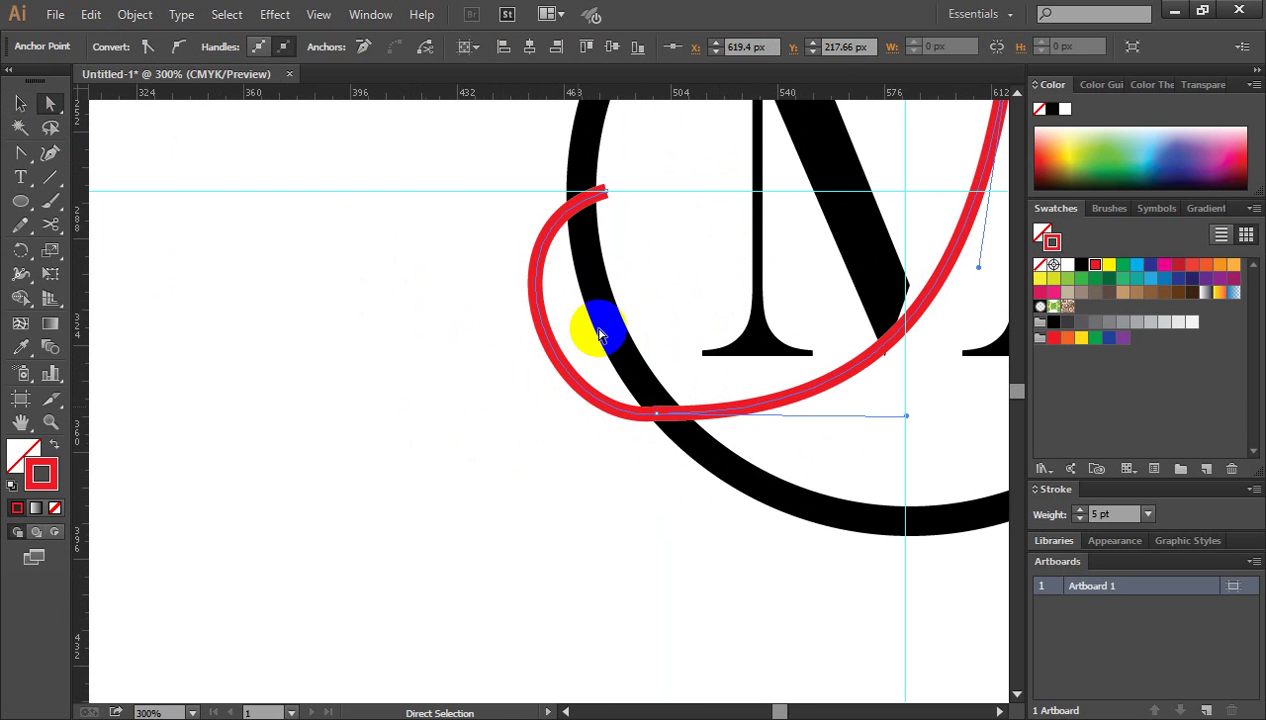
pyautogui.click(658, 414)
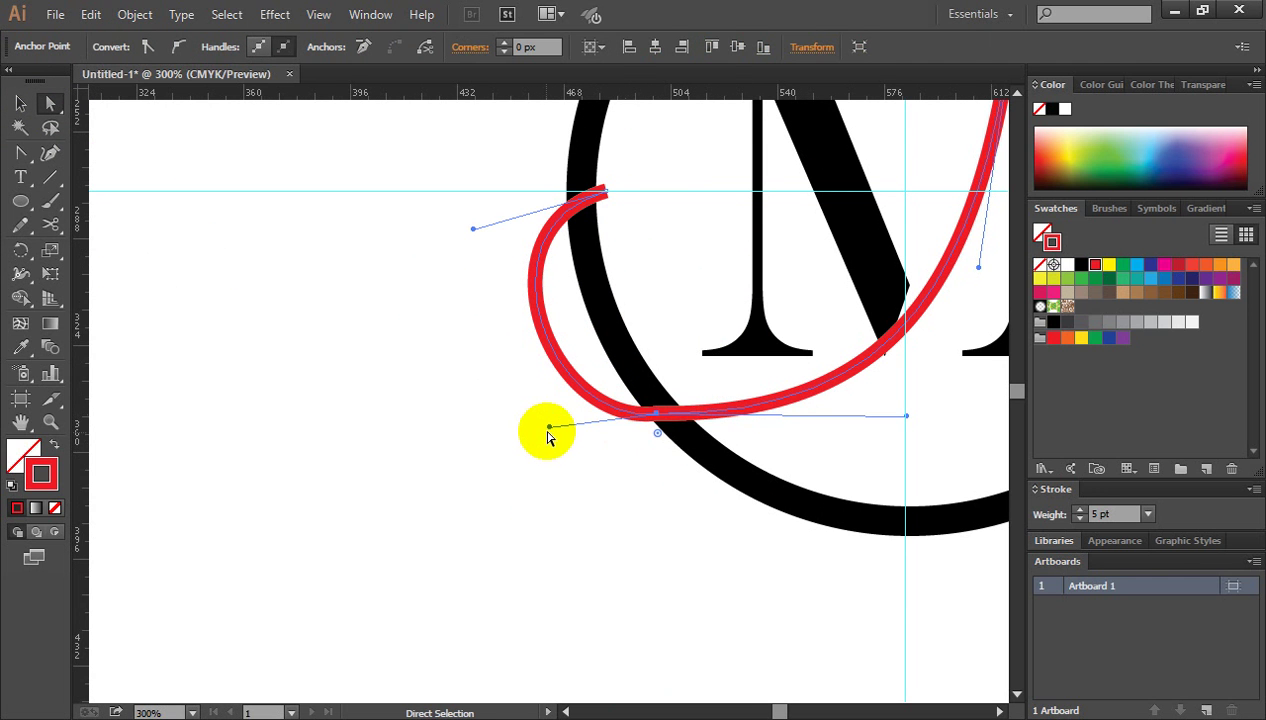
pyautogui.moveTo(548, 430); pyautogui.dragTo(546, 414)
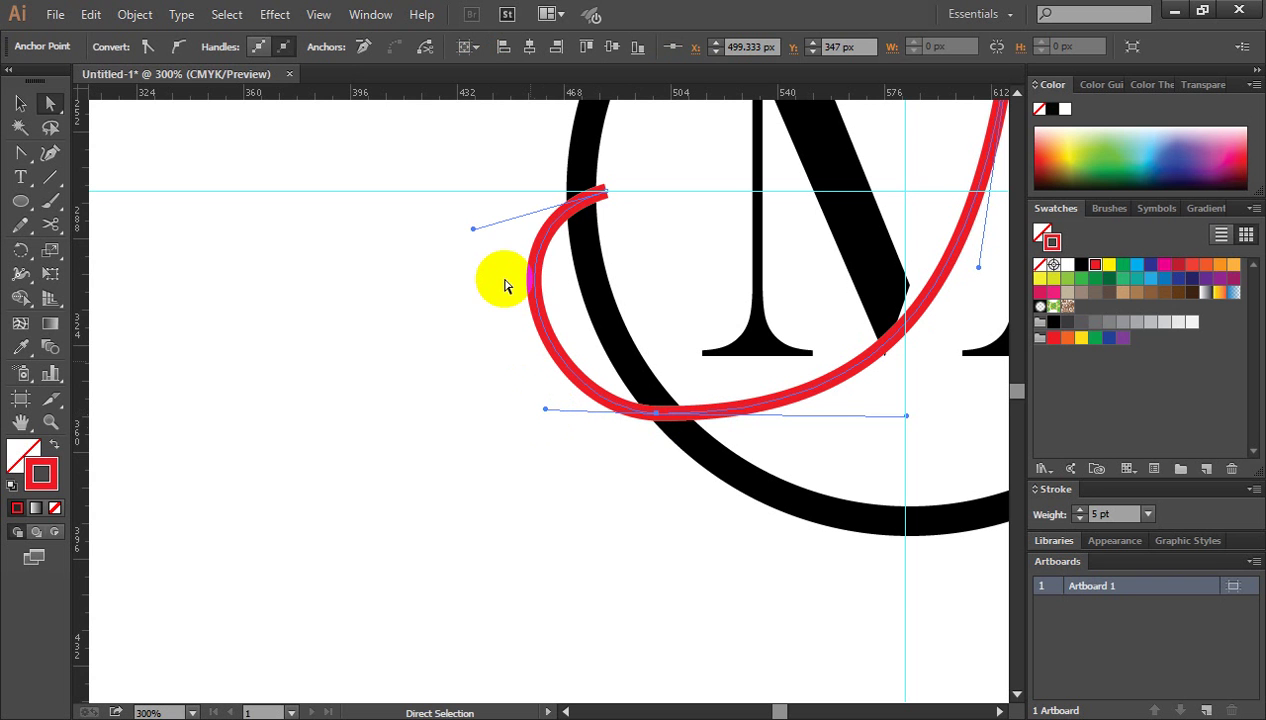
pyautogui.moveTo(474, 230); pyautogui.dragTo(469, 257)
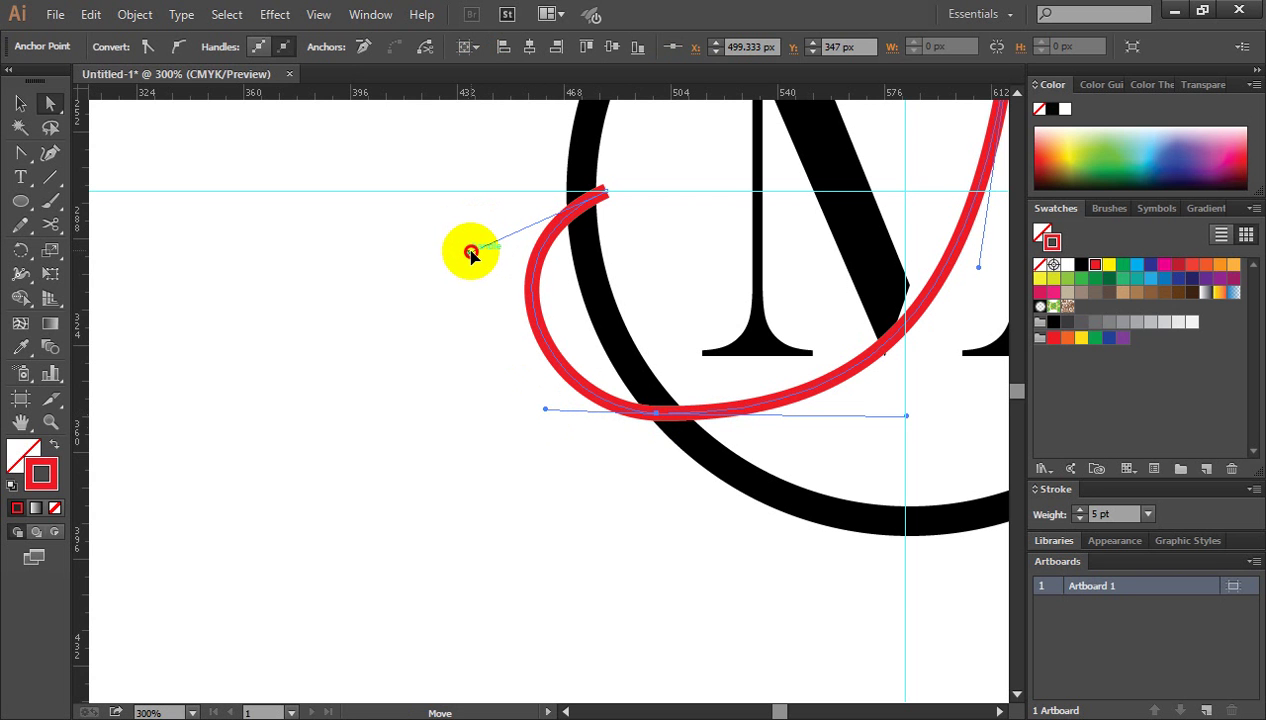
pyautogui.click(408, 273)
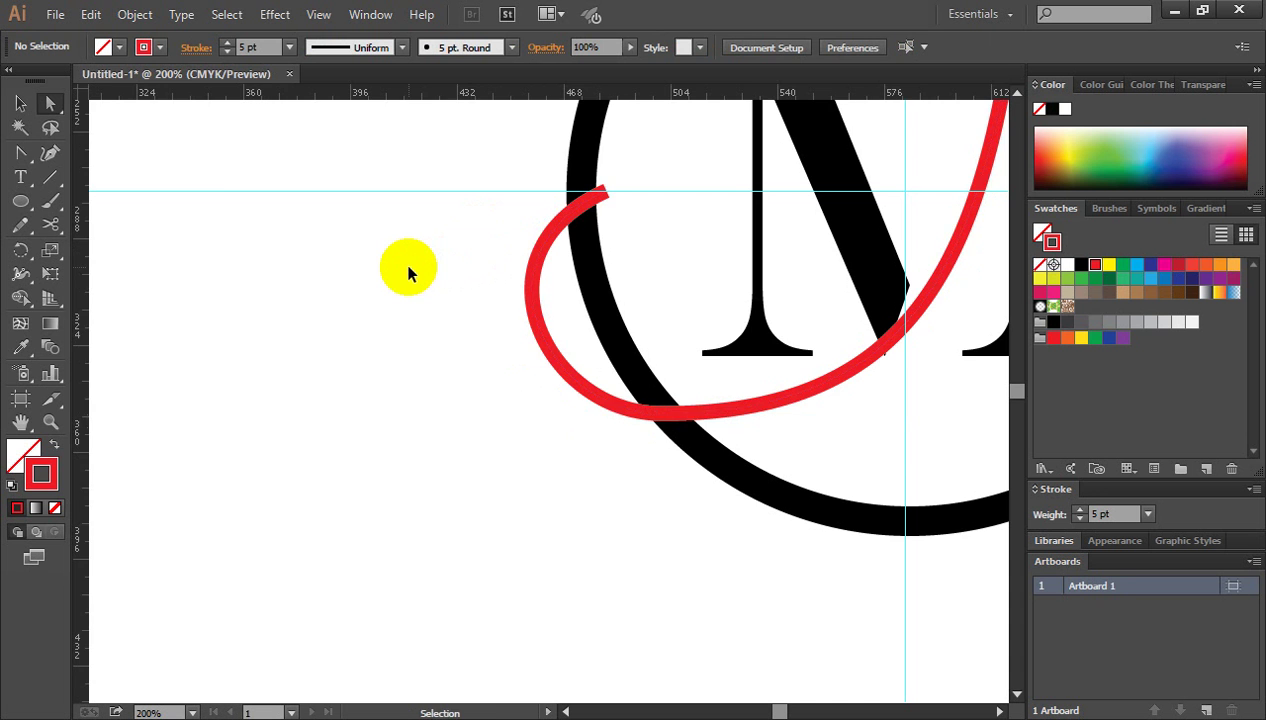
# Draw a small red arc with the Arc tool in the empty space between the reference logo and the recreated one.
pyautogui.hotkey('ctrl', '-')
pyautogui.hotkey('ctrl', '-')
pyautogui.keyDown('ctrl'); pyautogui.click(605, 391); pyautogui.keyUp('ctrl')
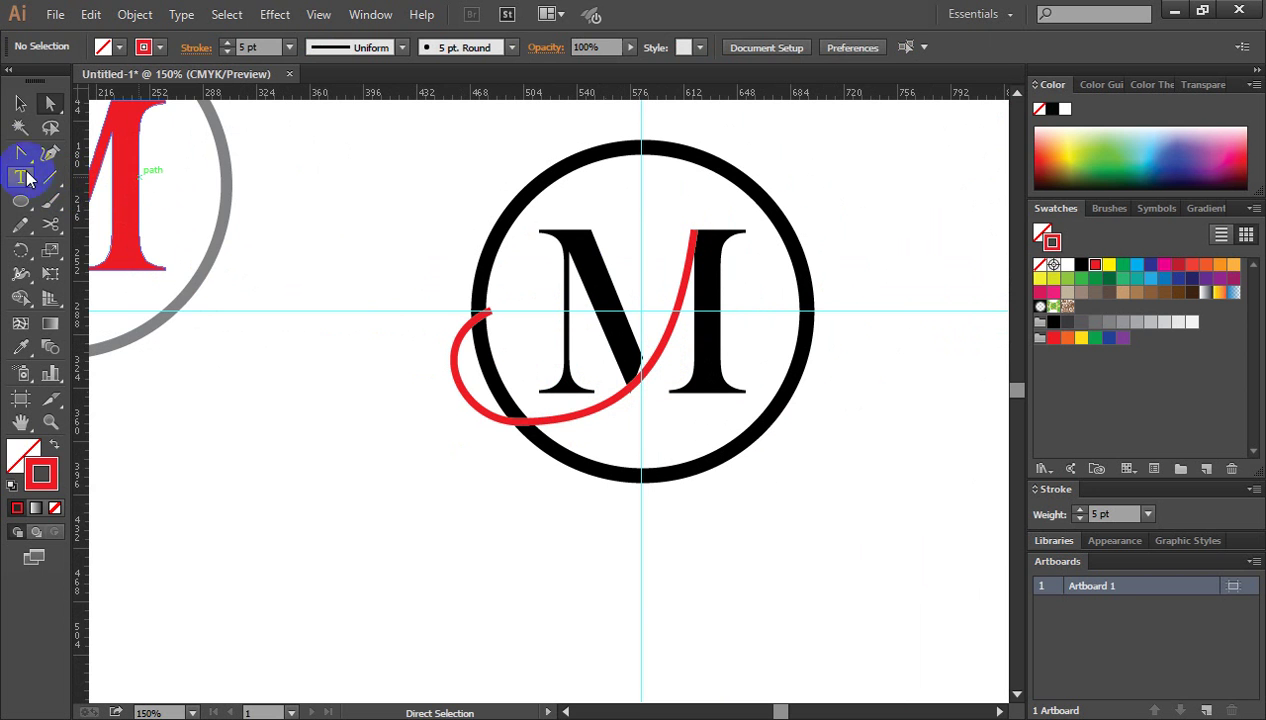
pyautogui.moveTo(48, 176); pyautogui.dragTo(133, 203)
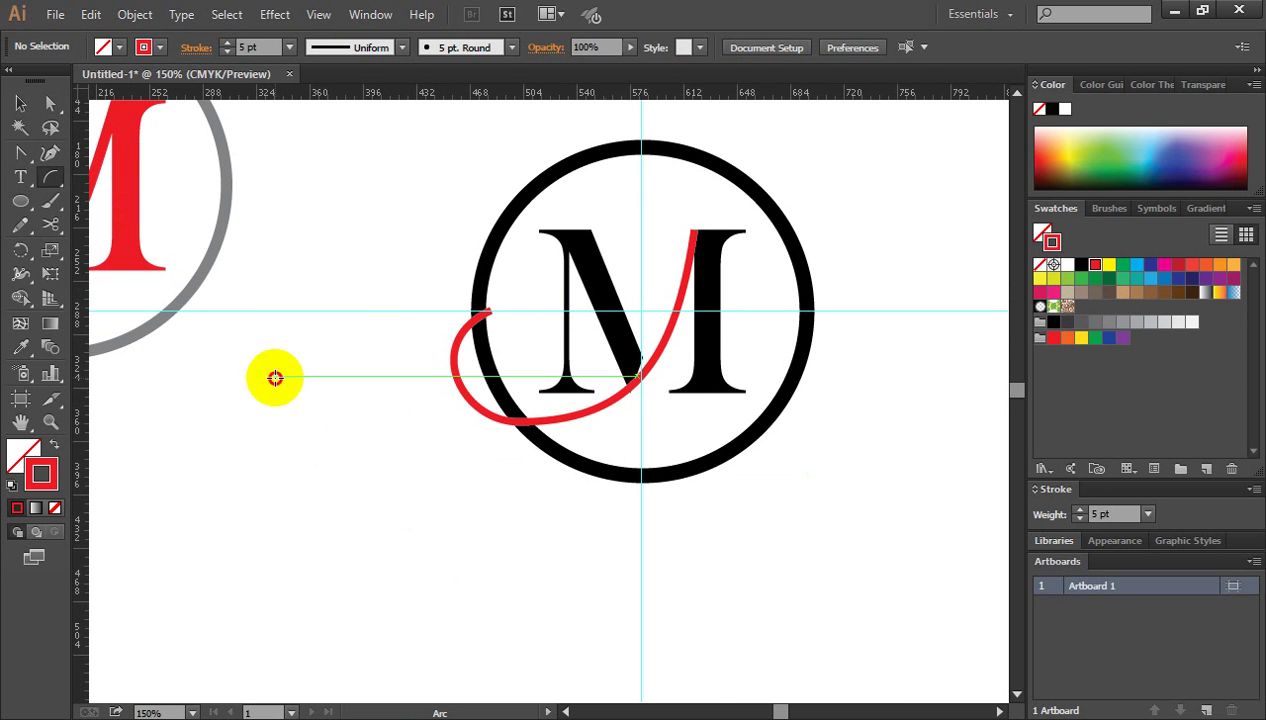
pyautogui.moveTo(275, 376); pyautogui.dragTo(320, 435)
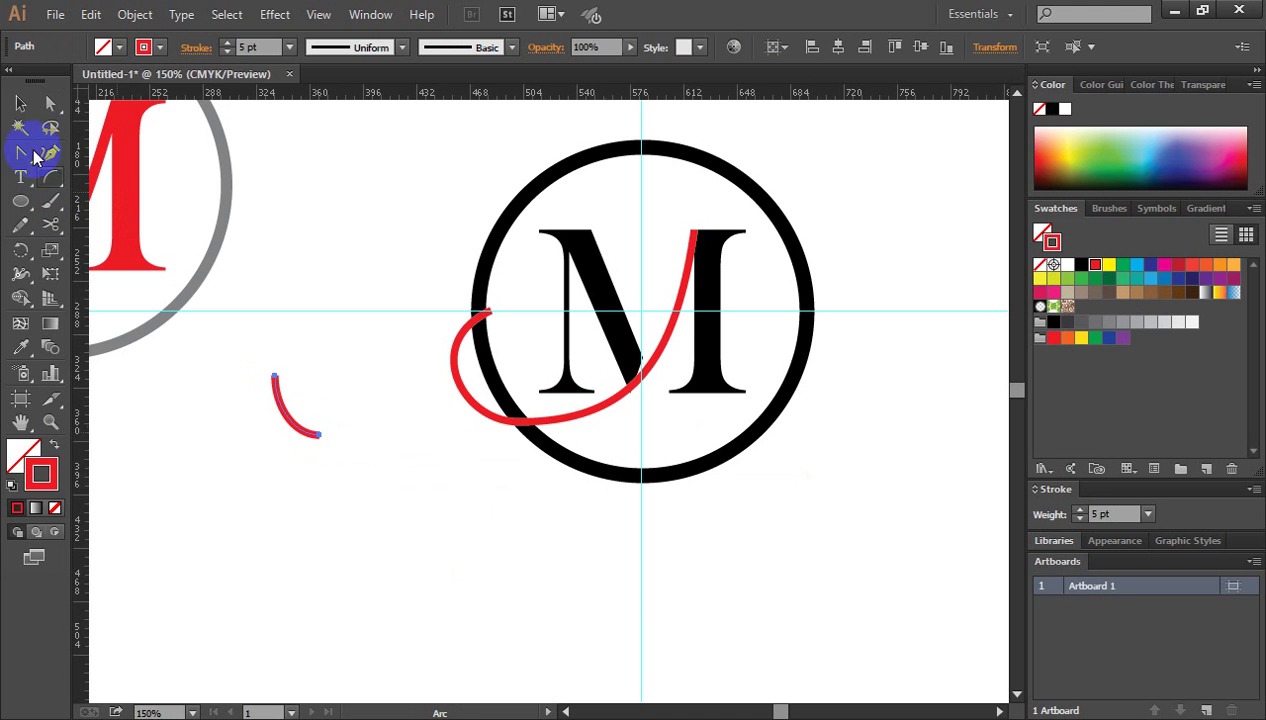
# Increase the small arc's stroke weight to 21 pt and apply the triangular width profile that tapers to a point.
pyautogui.click(21, 106)
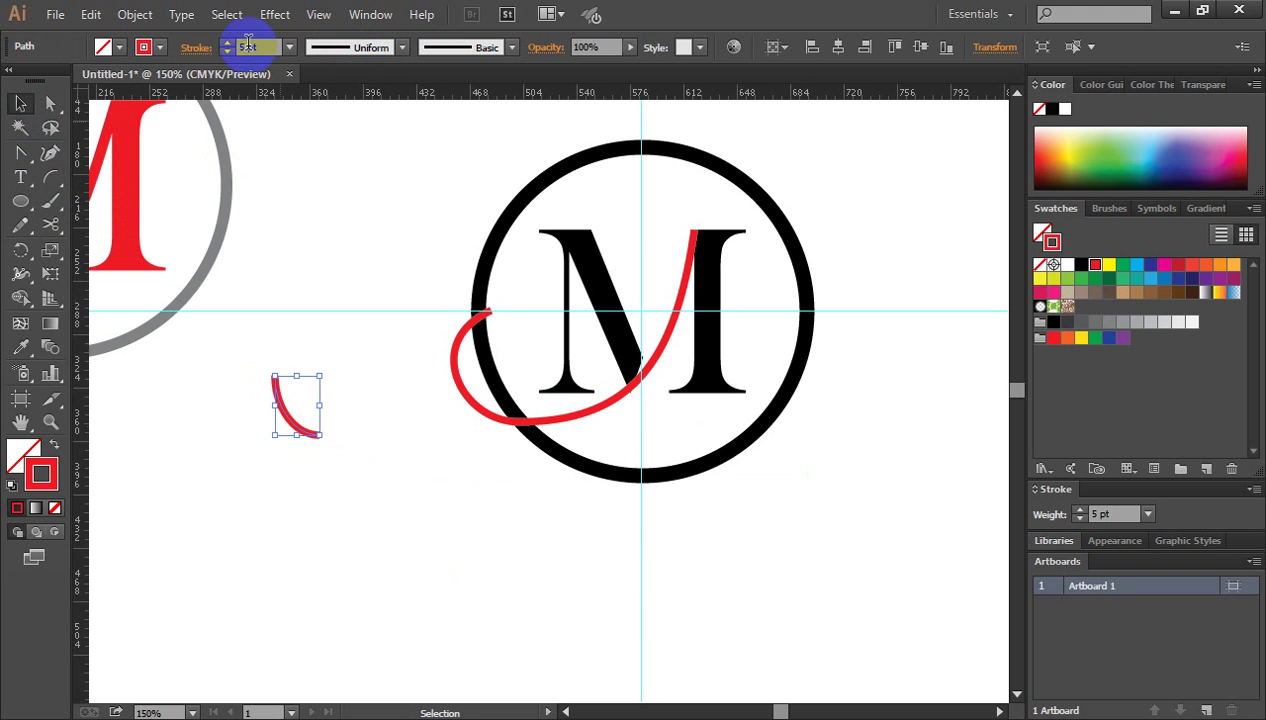
pyautogui.click(225, 43)
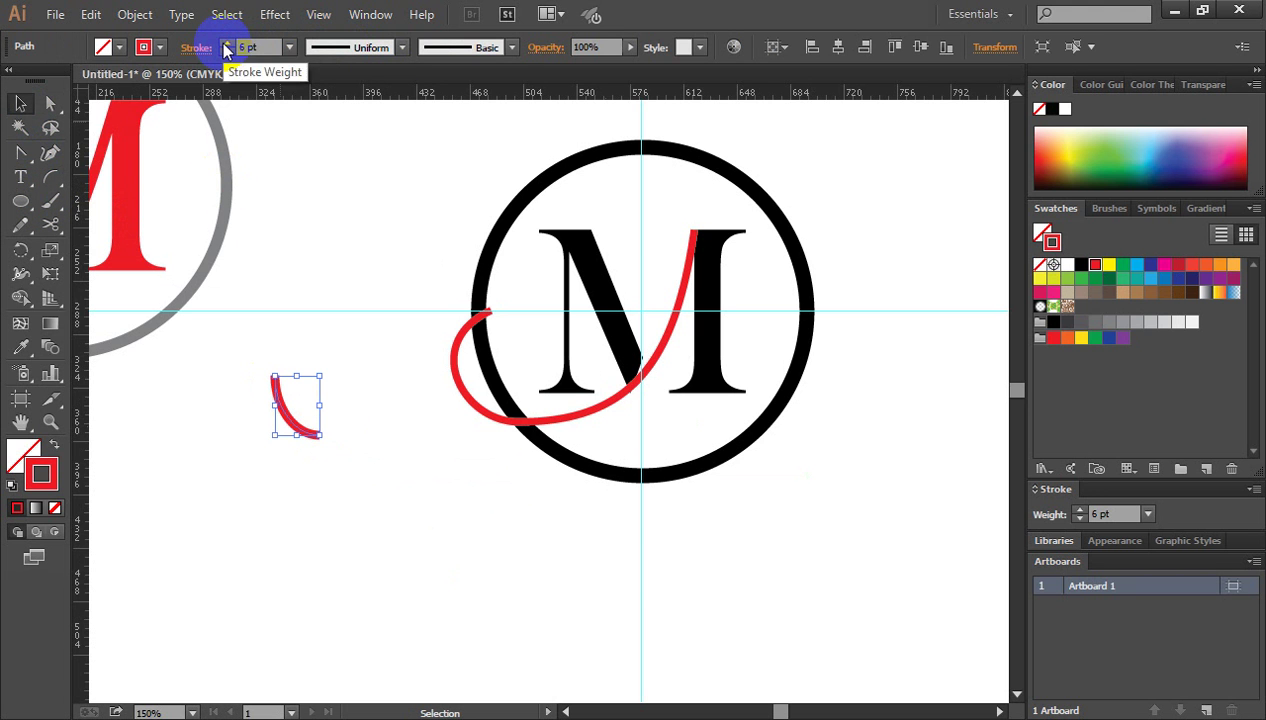
pyautogui.click(225, 43)
pyautogui.click(225, 43)
pyautogui.click(225, 43)
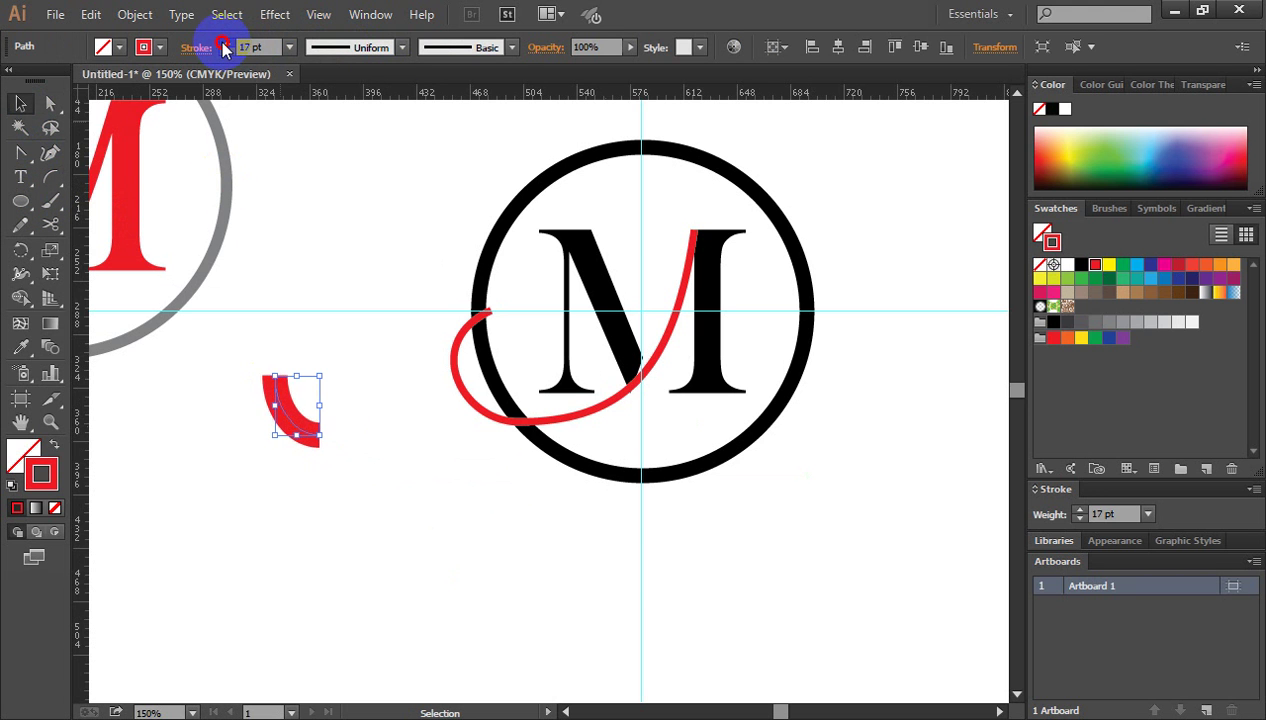
pyautogui.click(225, 43)
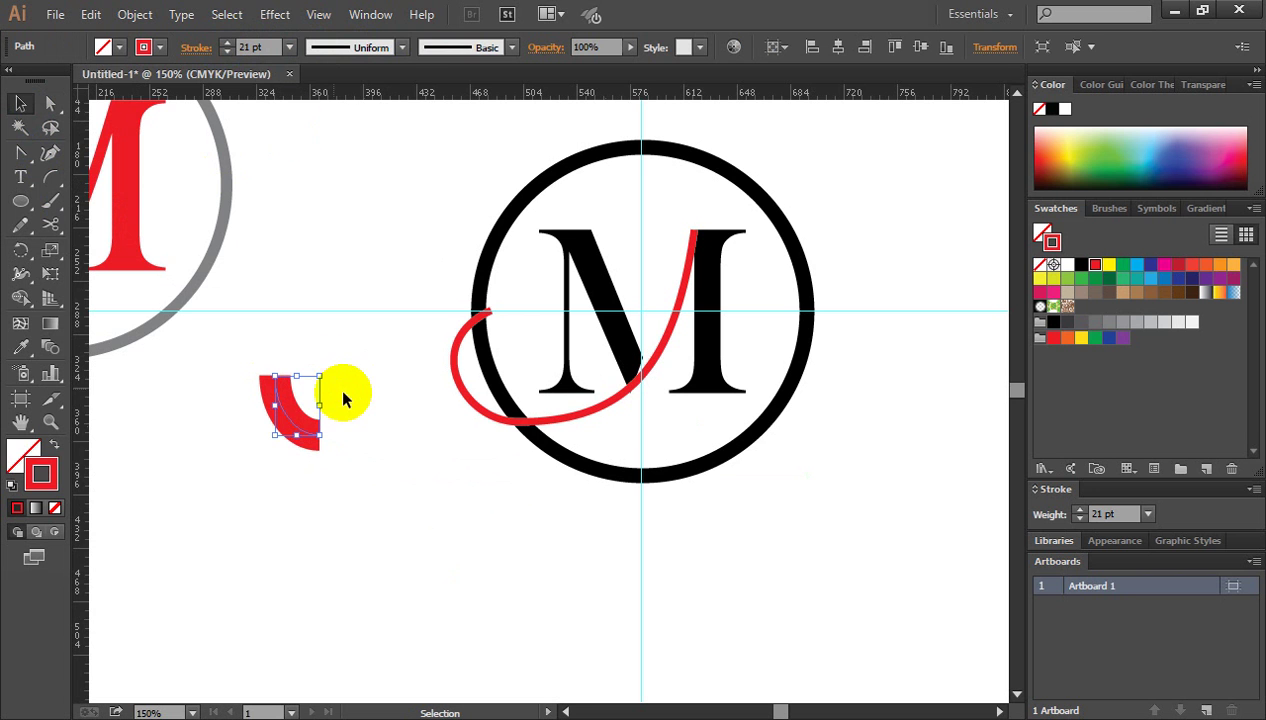
pyautogui.click(403, 48)
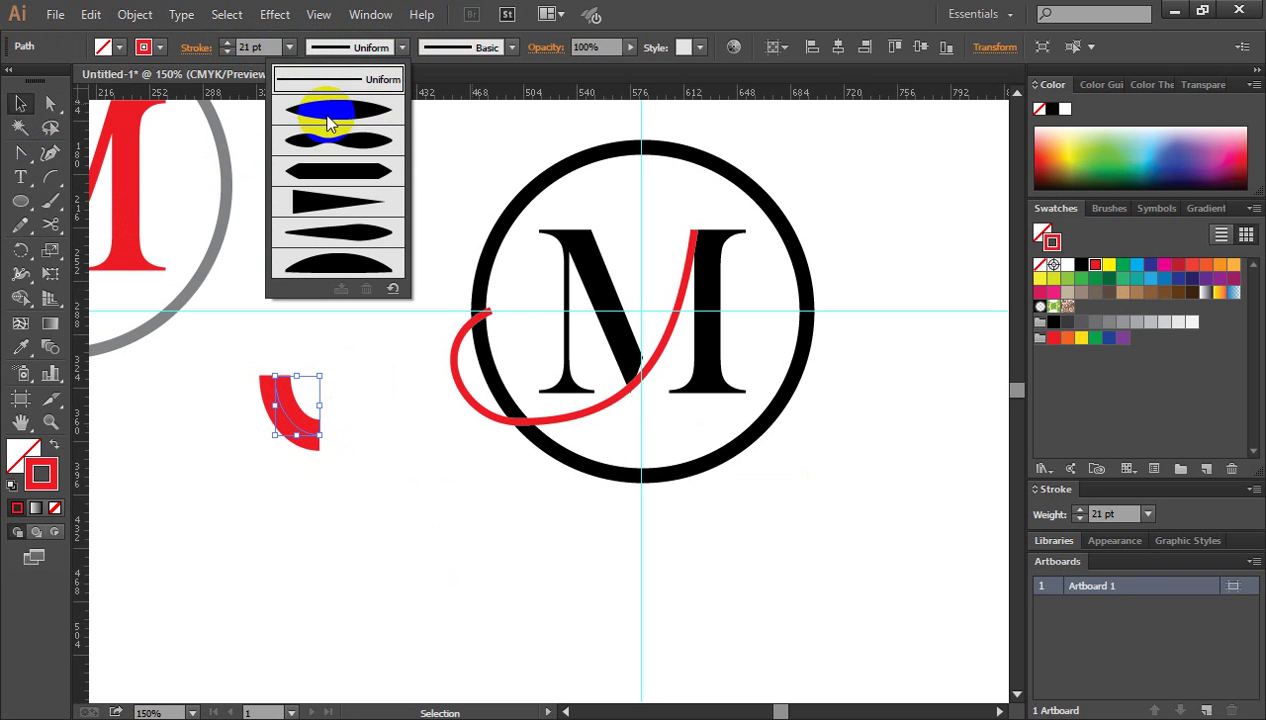
pyautogui.click(330, 202)
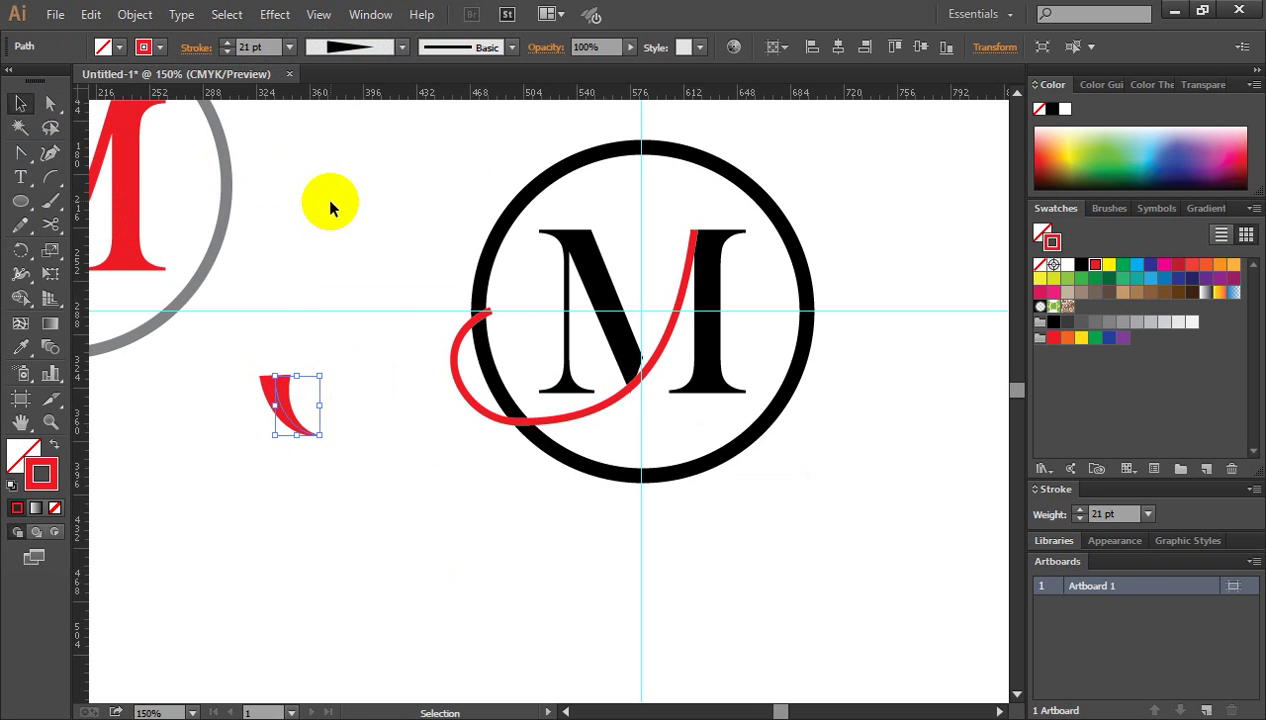
pyautogui.click(377, 381)
# Give the small tapered arc a round stroke cap so it forms a teardrop.
pyautogui.keyDown('ctrl'); pyautogui.click(320, 437); pyautogui.keyUp('ctrl')
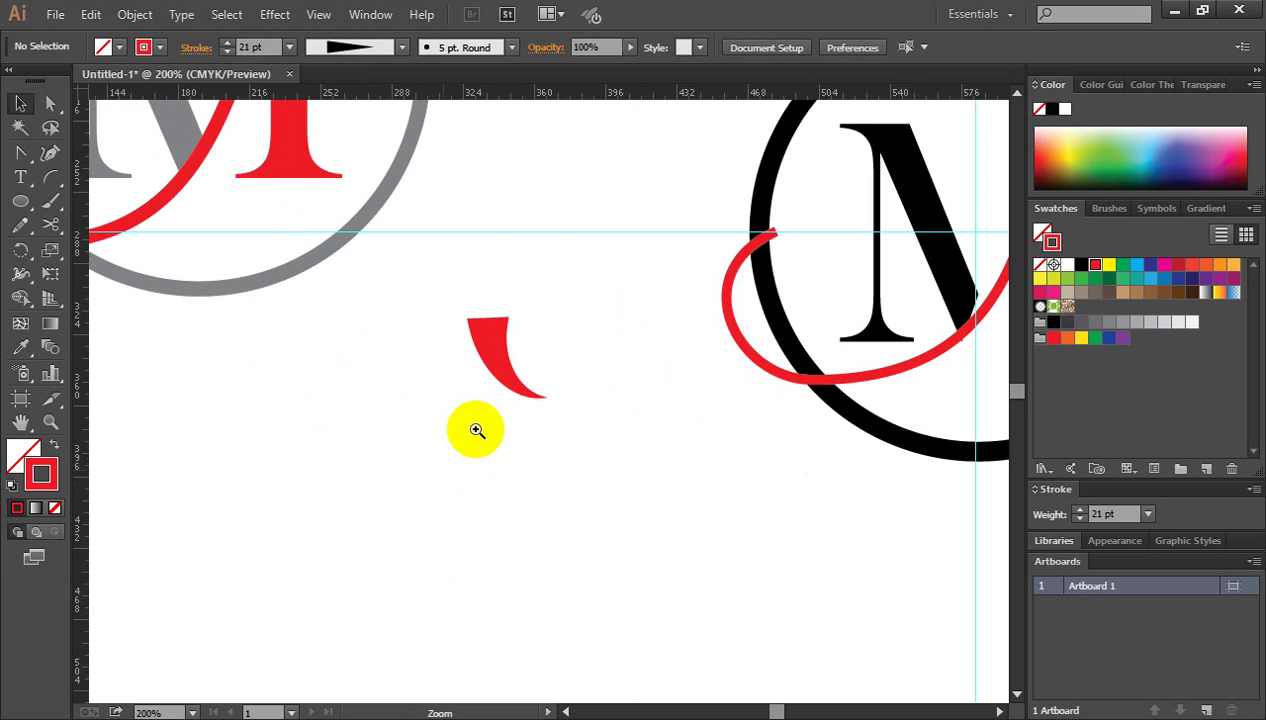
pyautogui.keyDown('ctrl'); pyautogui.click(543, 389); pyautogui.keyUp('ctrl')
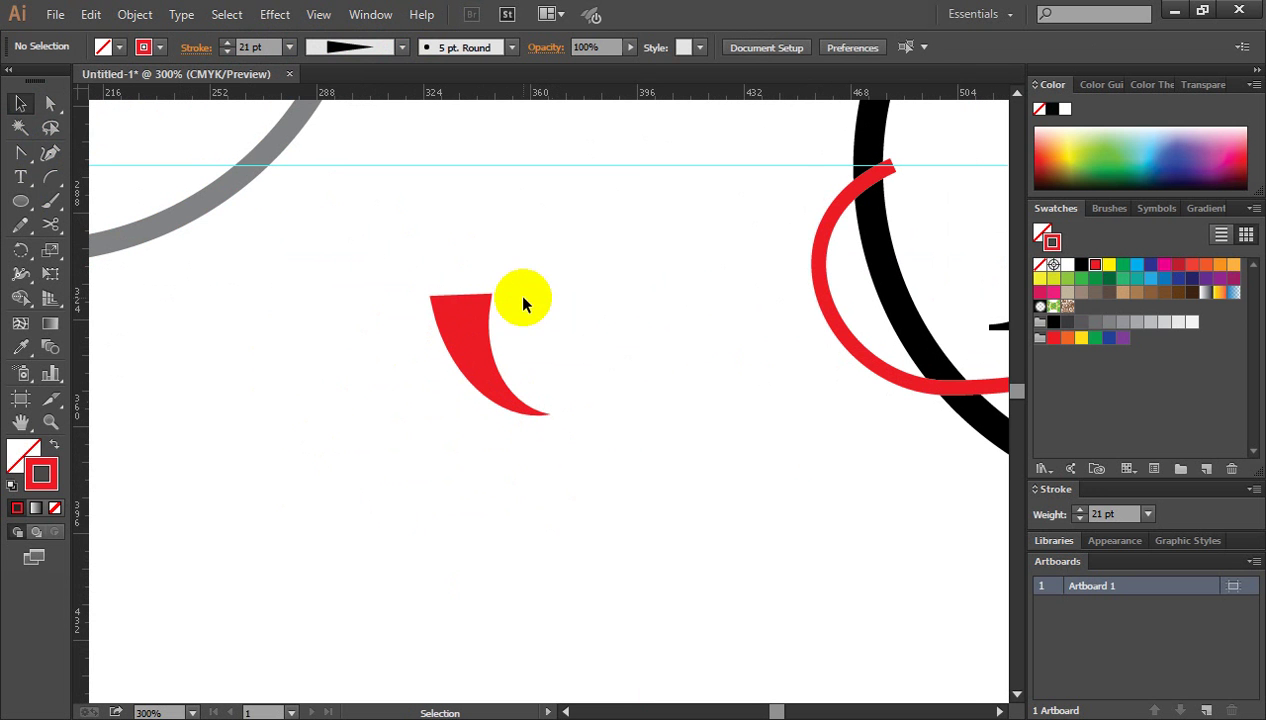
pyautogui.click(463, 322)
pyautogui.click(195, 50)
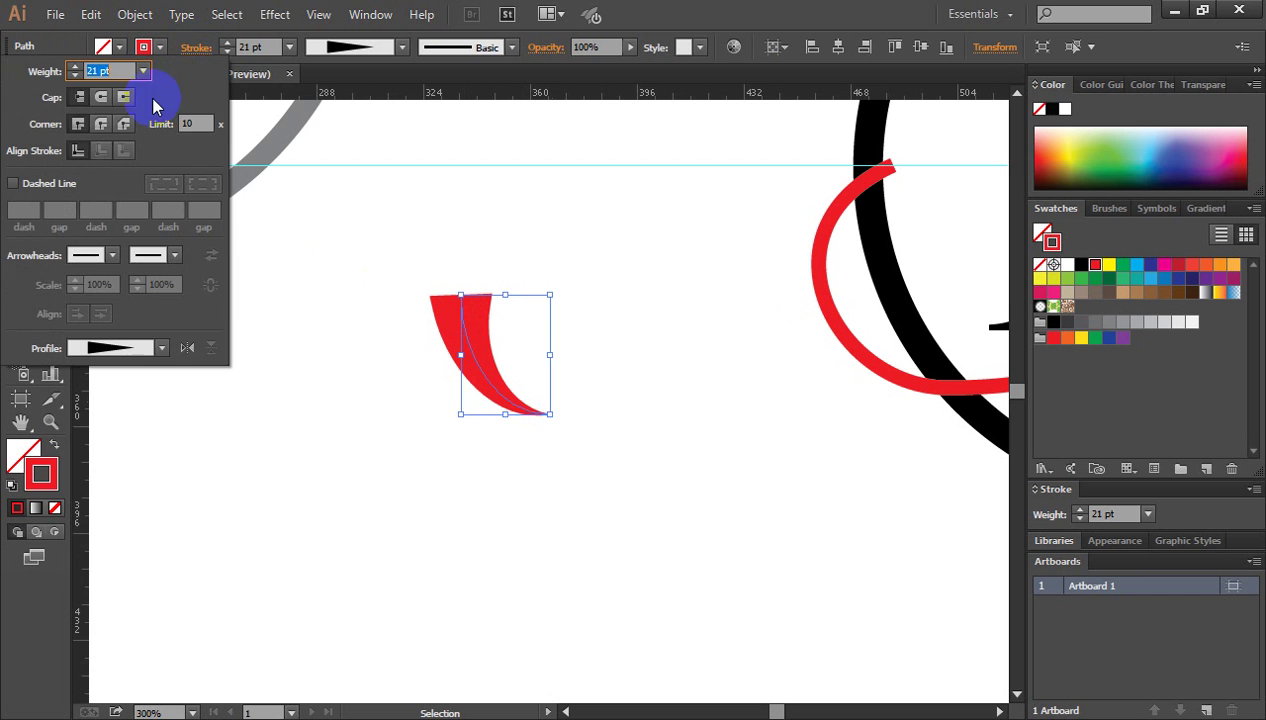
pyautogui.click(98, 104)
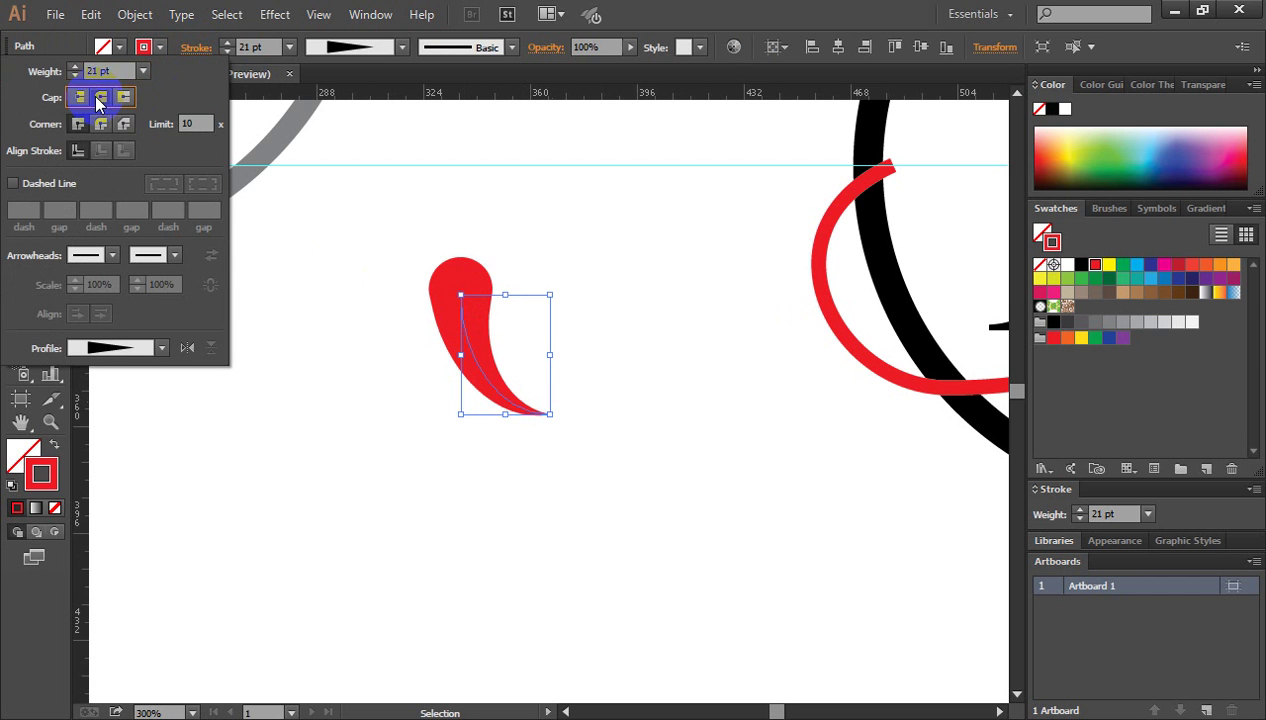
pyautogui.click(447, 287)
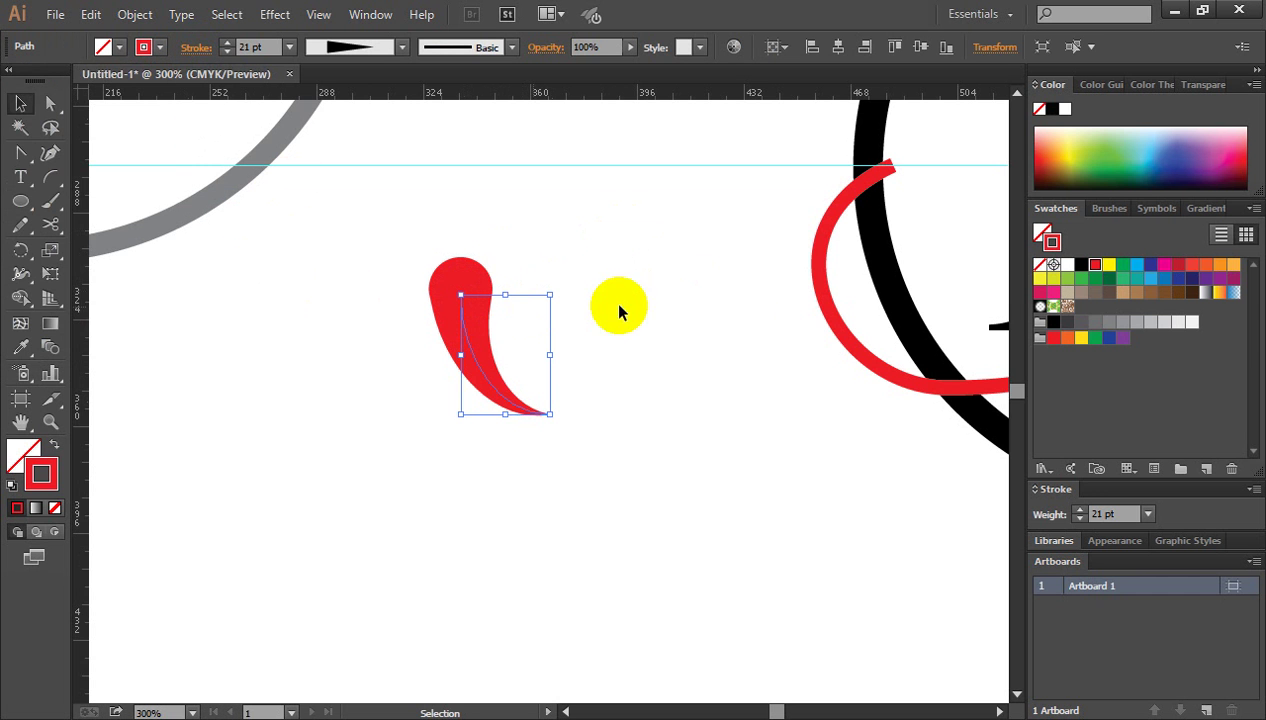
# Rotate the teardrop clockwise and place it over the swoosh's free end at the black circle's left edge, angling it along the curve.
pyautogui.moveTo(558, 291); pyautogui.dragTo(692, 365)
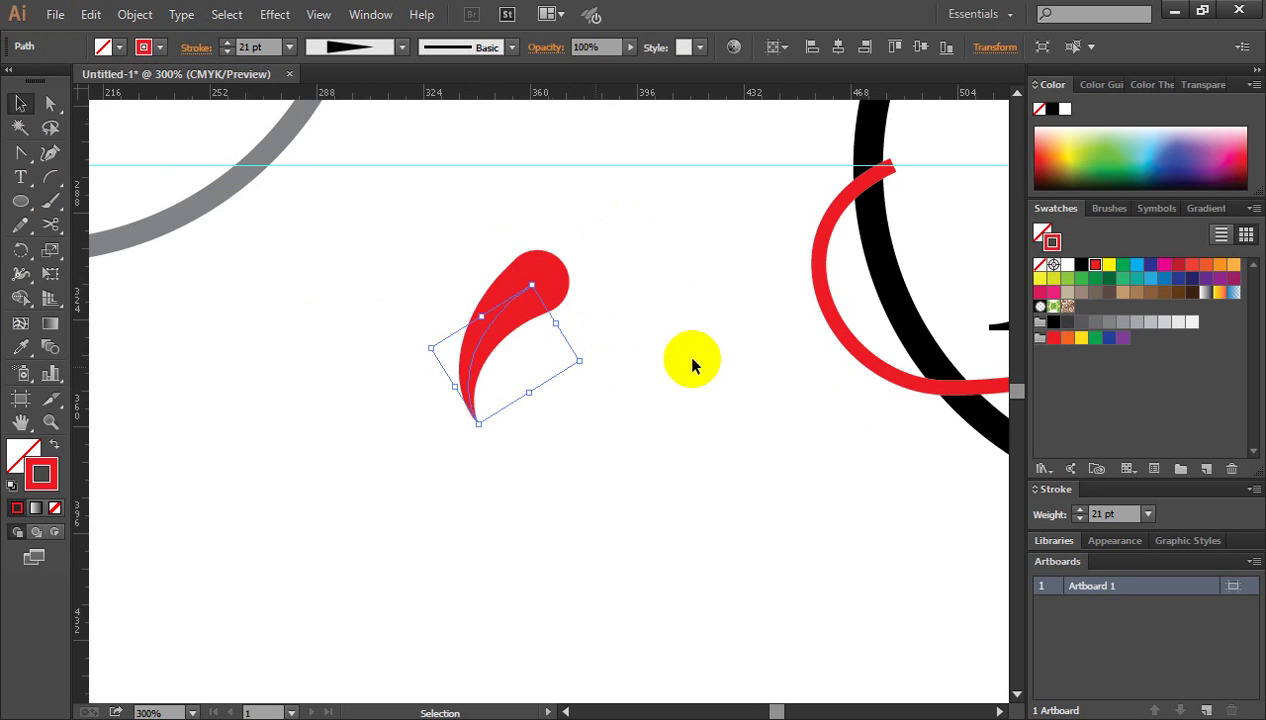
pyautogui.press('space')
pyautogui.moveTo(763, 427); pyautogui.dragTo(447, 500)
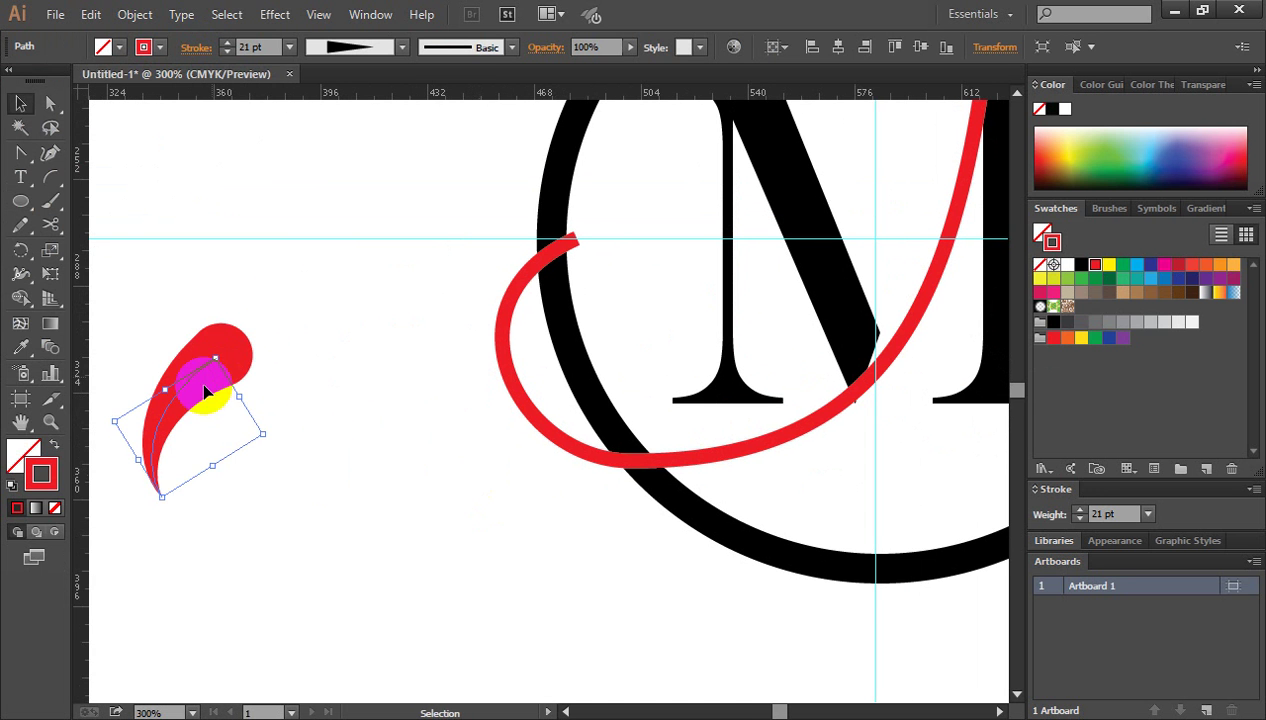
pyautogui.moveTo(188, 383); pyautogui.dragTo(620, 201)
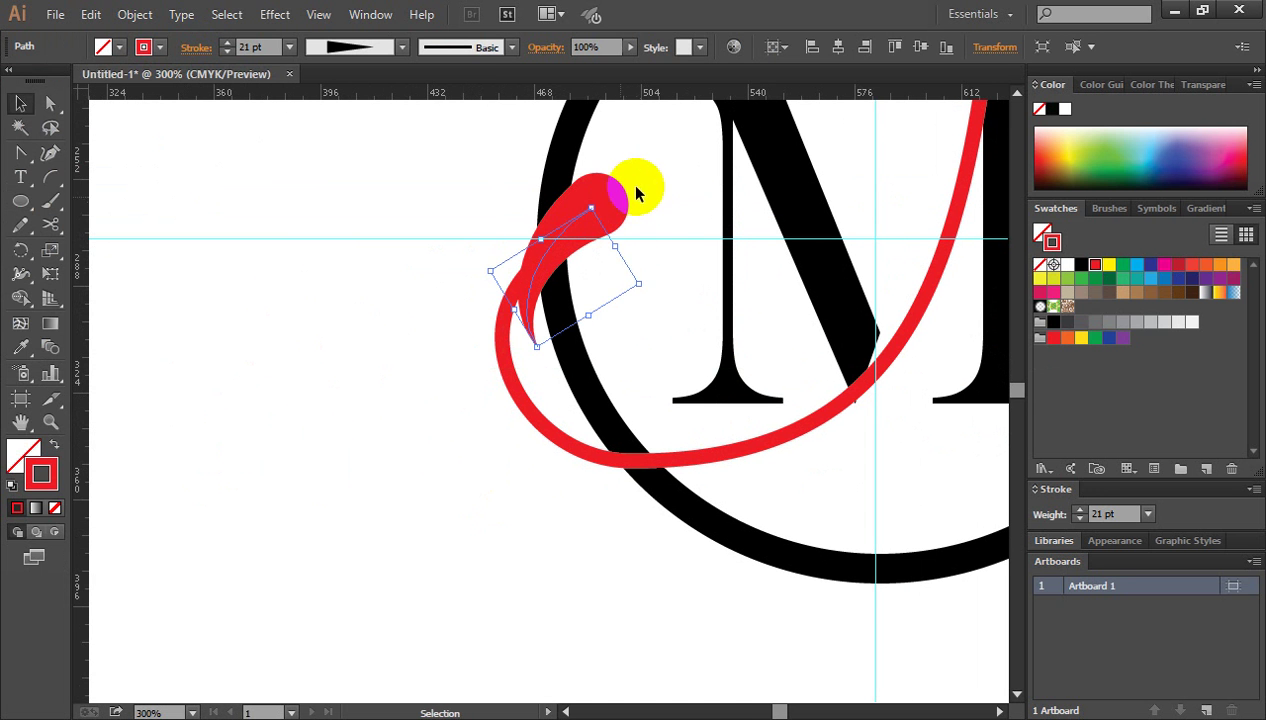
pyautogui.moveTo(640, 285); pyautogui.dragTo(648, 318)
# Increase the stroke weight of the long red swoosh path to 10 pt.
pyautogui.click(805, 430)
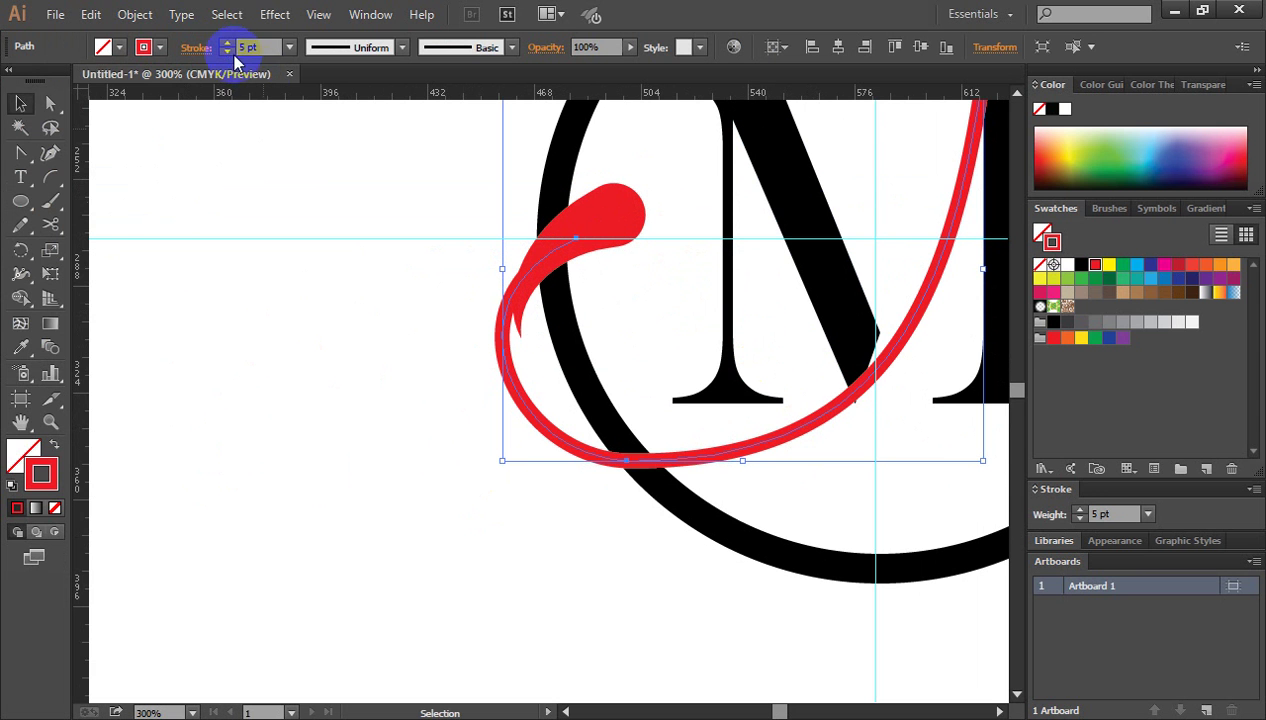
pyautogui.click(226, 44)
pyautogui.click(226, 44)
pyautogui.click(226, 44)
pyautogui.click(226, 44)
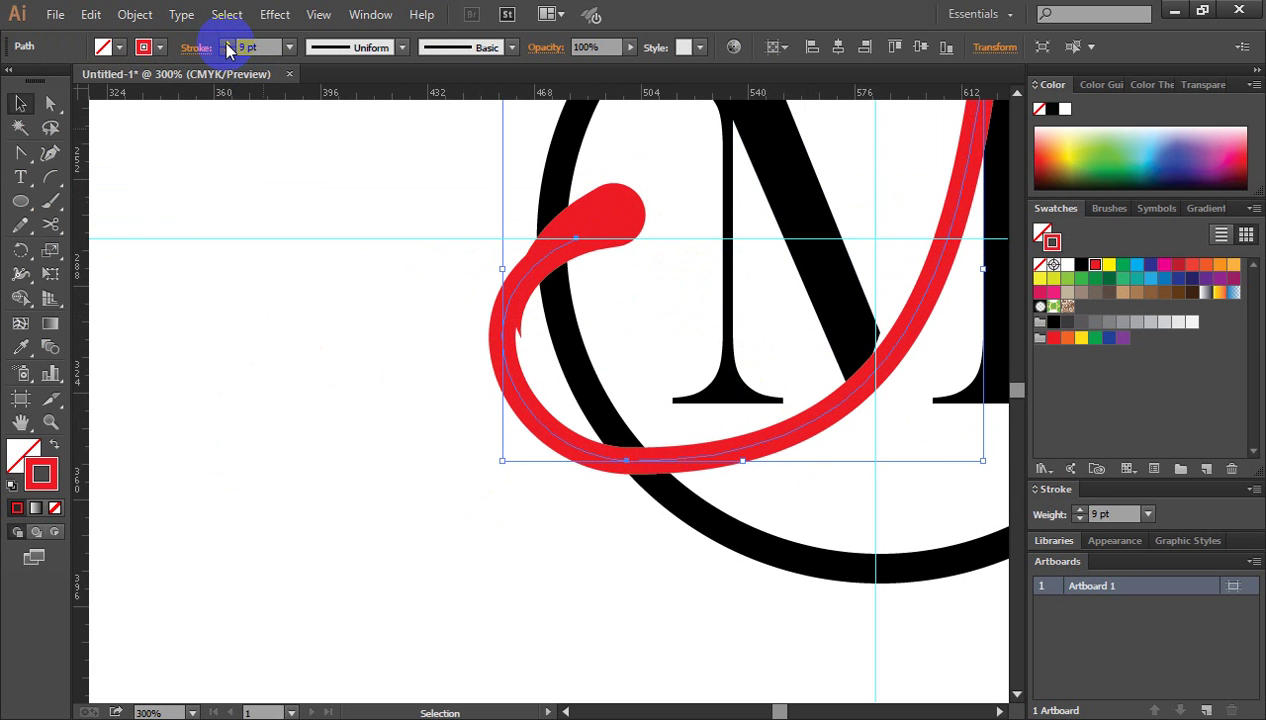
pyautogui.click(226, 44)
pyautogui.click(268, 280)
# Rotate the teardrop slightly clockwise and shift it down so its tapered tail blends into the red swoosh.
pyautogui.hotkey('ctrl', '-')
pyautogui.hotkey('ctrl', '-')
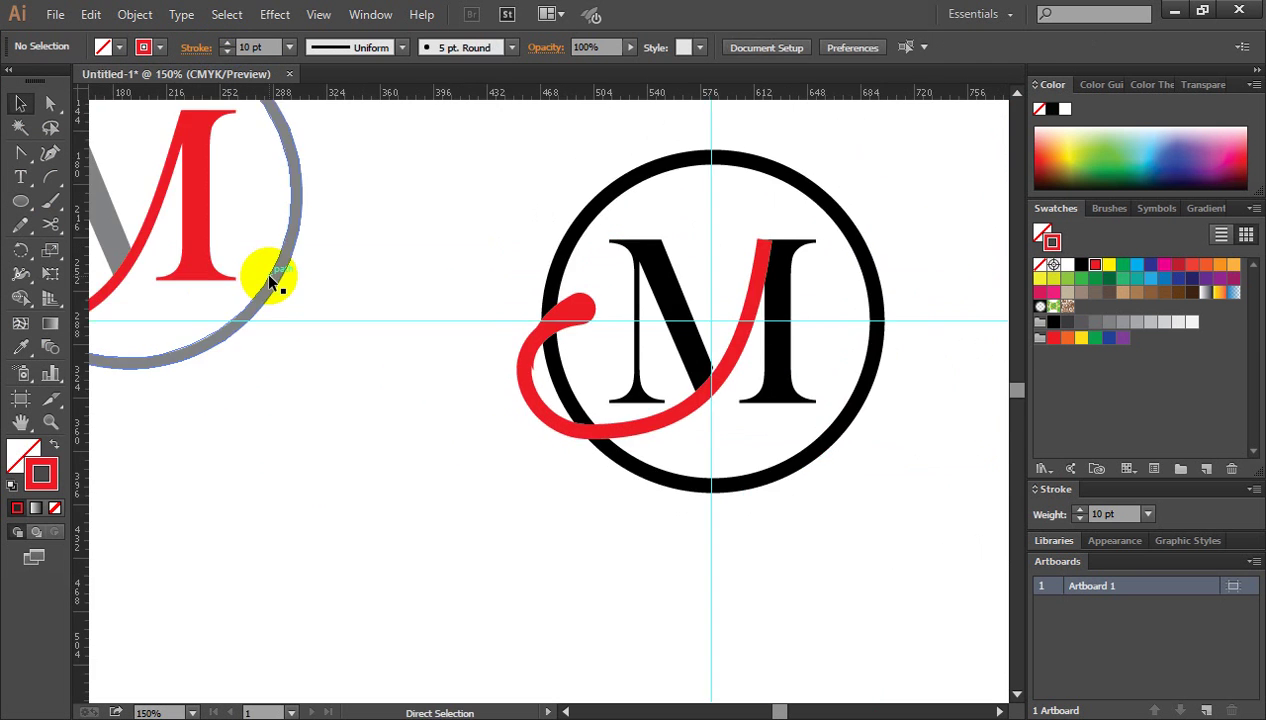
pyautogui.keyDown('ctrl'); pyautogui.click(651, 398); pyautogui.keyUp('ctrl')
pyautogui.keyDown('ctrl'); pyautogui.click(366, 326); pyautogui.keyUp('ctrl')
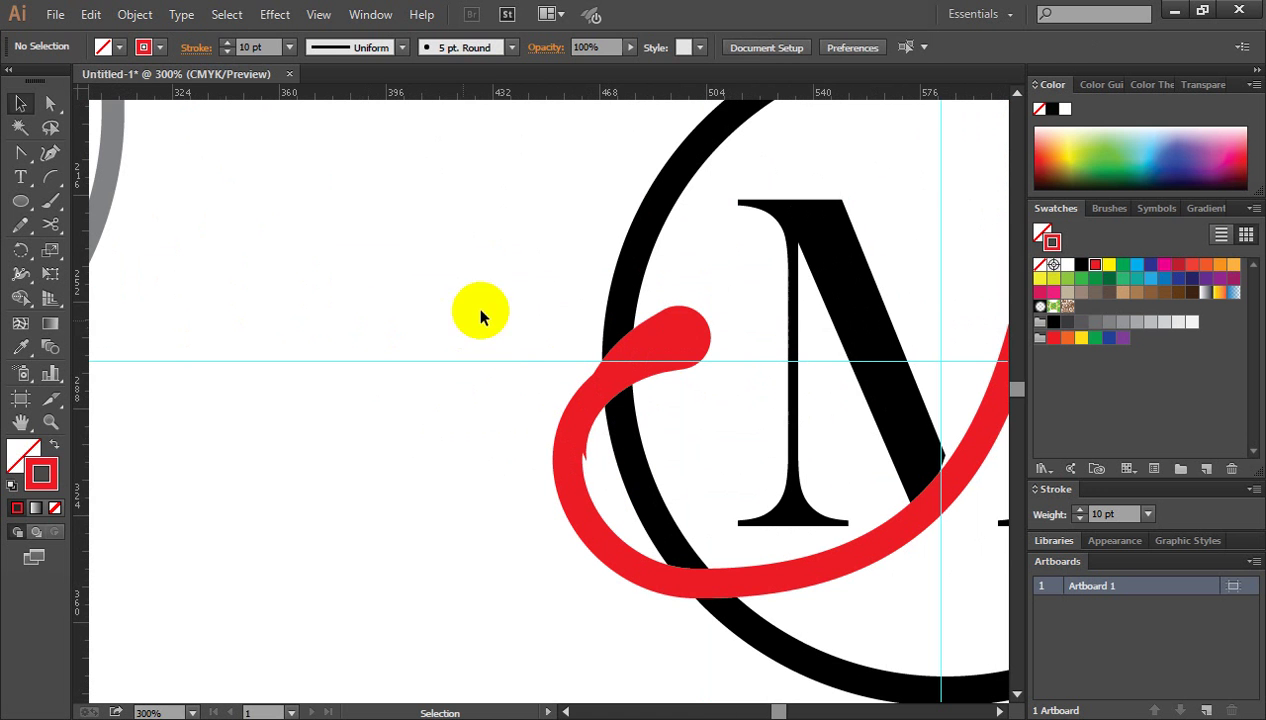
pyautogui.click(678, 342)
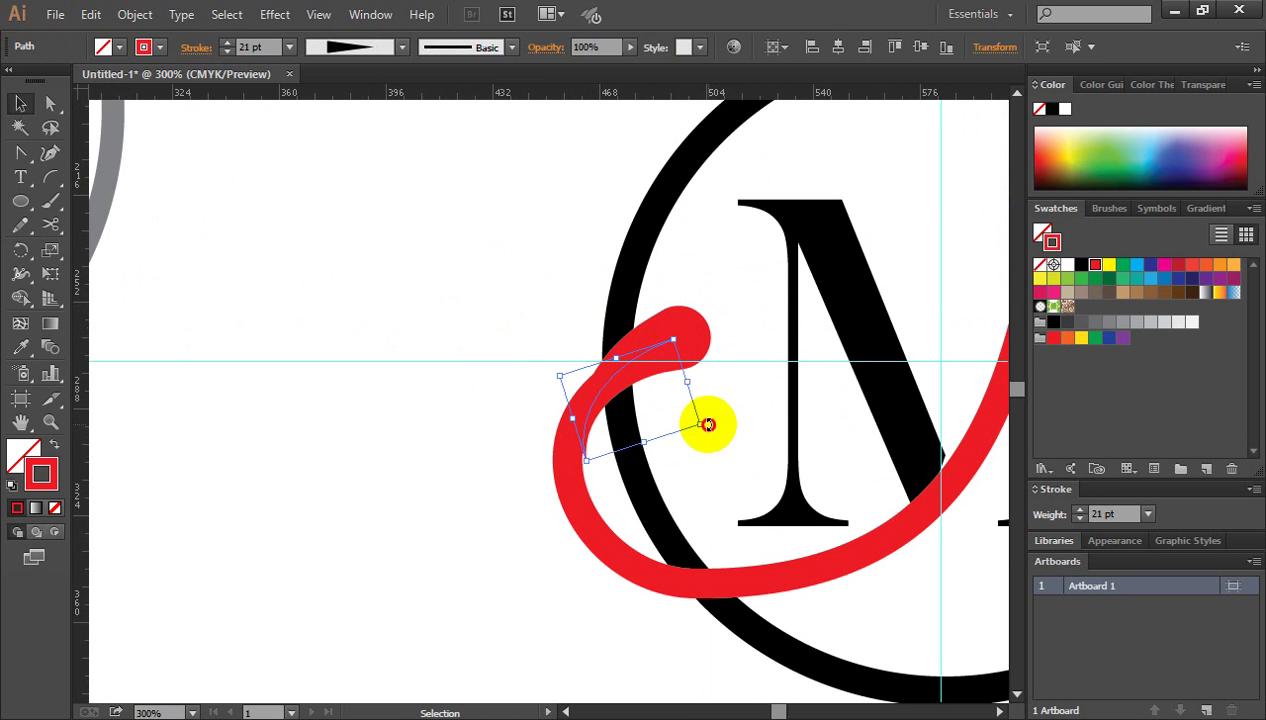
pyautogui.moveTo(707, 425); pyautogui.dragTo(703, 438)
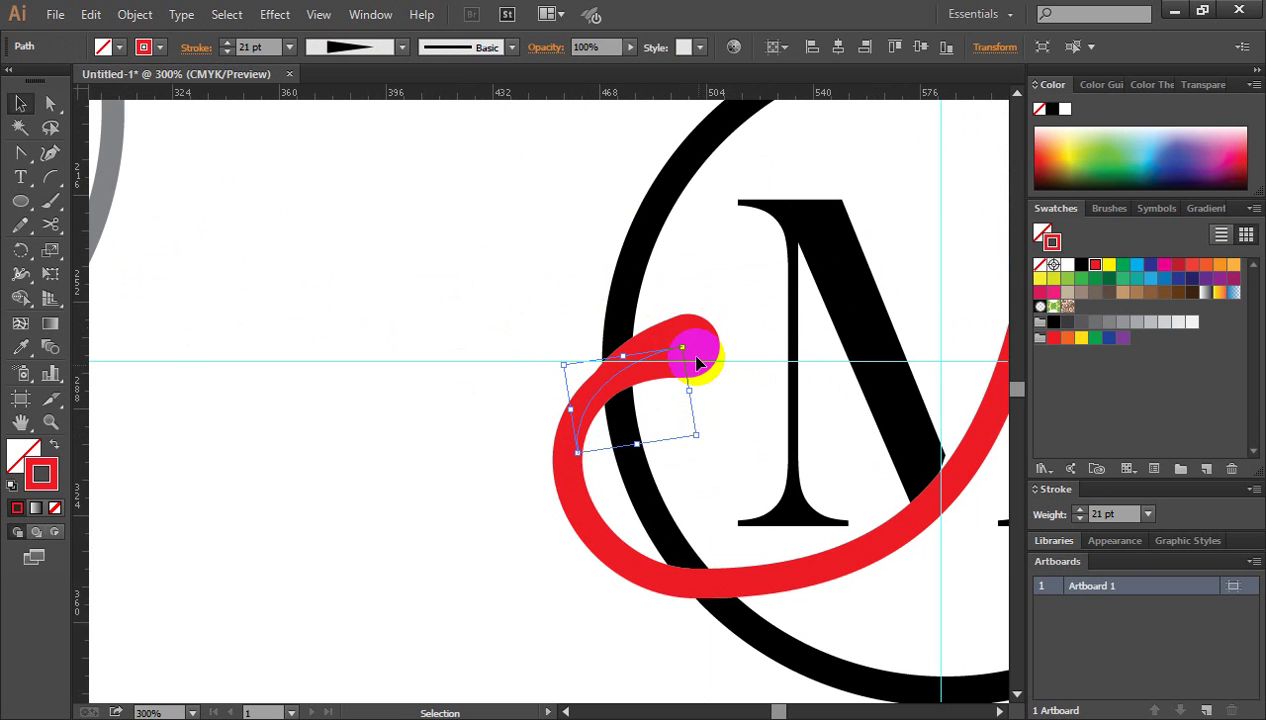
pyautogui.moveTo(697, 362)
pyautogui.mouseDown()
pyautogui.moveTo(690, 342)
pyautogui.moveTo(691, 378)
pyautogui.mouseUp()
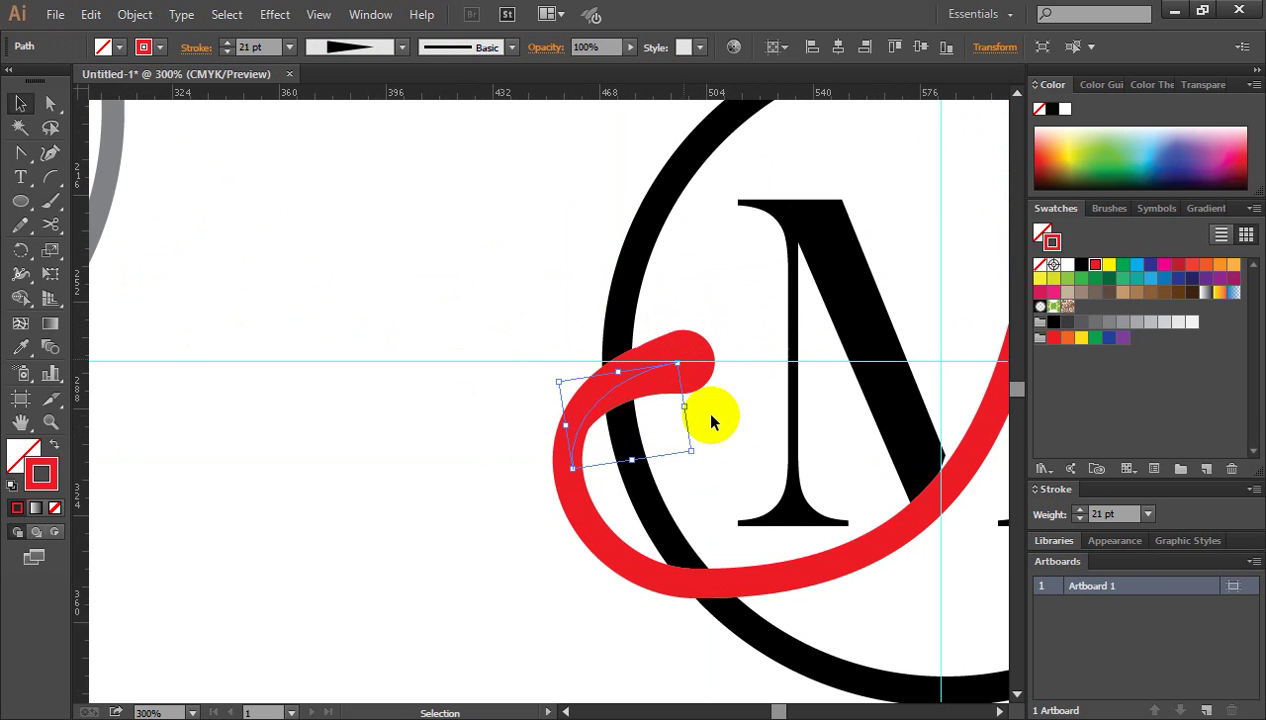
pyautogui.click(481, 440)
# Compare the recreated logo with the gray and red reference and examine where the red swoosh meets the M's right stem.
pyautogui.hotkey('ctrl', '-')
pyautogui.hotkey('ctrl', '-')
pyautogui.hotkey('ctrl', '-')
pyautogui.hotkey('ctrl', '-')
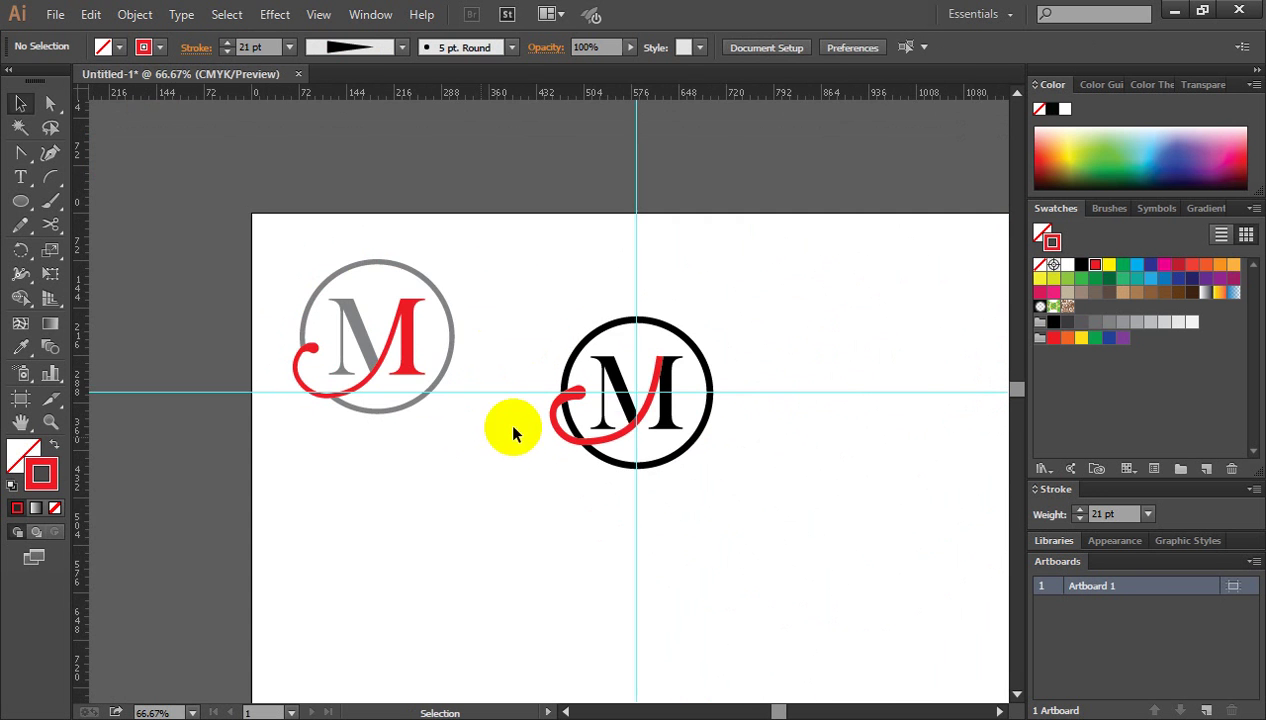
pyautogui.hotkey('ctrl', 'space')
pyautogui.keyDown('ctrl'); pyautogui.click(598, 424); pyautogui.keyUp('ctrl')
pyautogui.keyDown('ctrl'); pyautogui.click(532, 432); pyautogui.keyUp('ctrl')
pyautogui.keyDown('ctrl'); pyautogui.click(547, 419); pyautogui.keyUp('ctrl')
pyautogui.moveTo(660, 360); pyautogui.dragTo(638, 421)
pyautogui.click(733, 229)
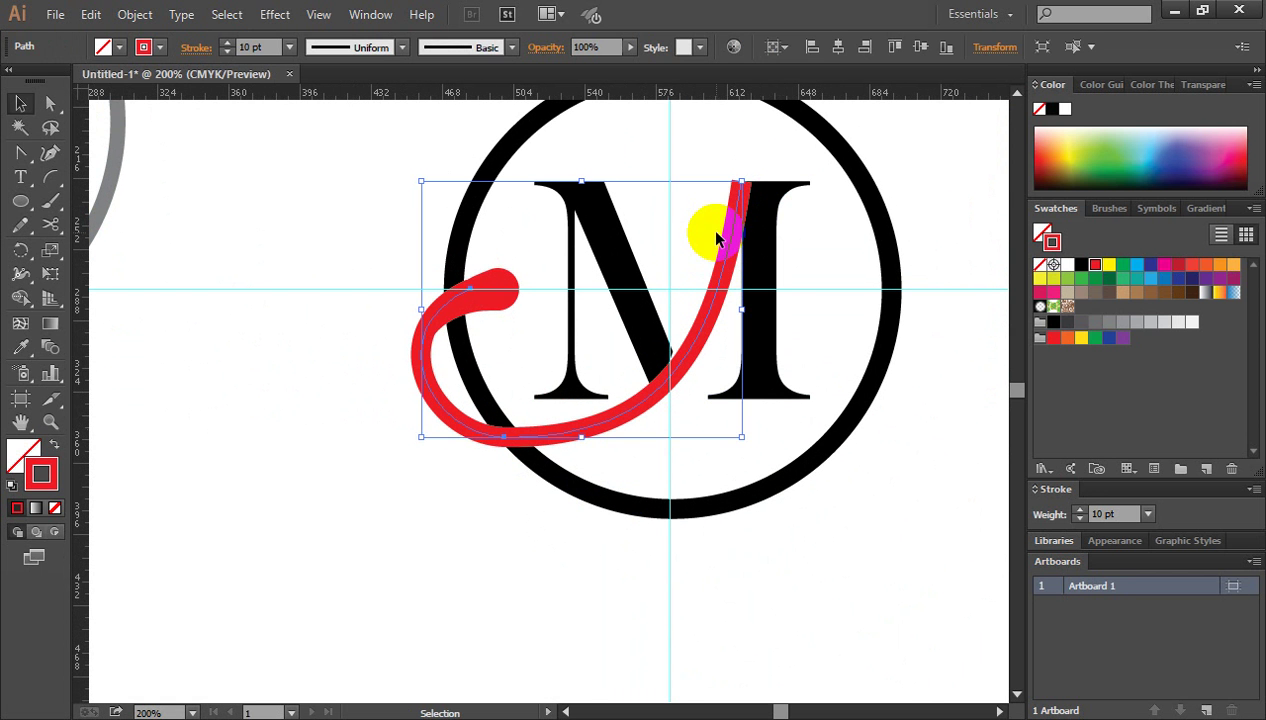
pyautogui.click(690, 608)
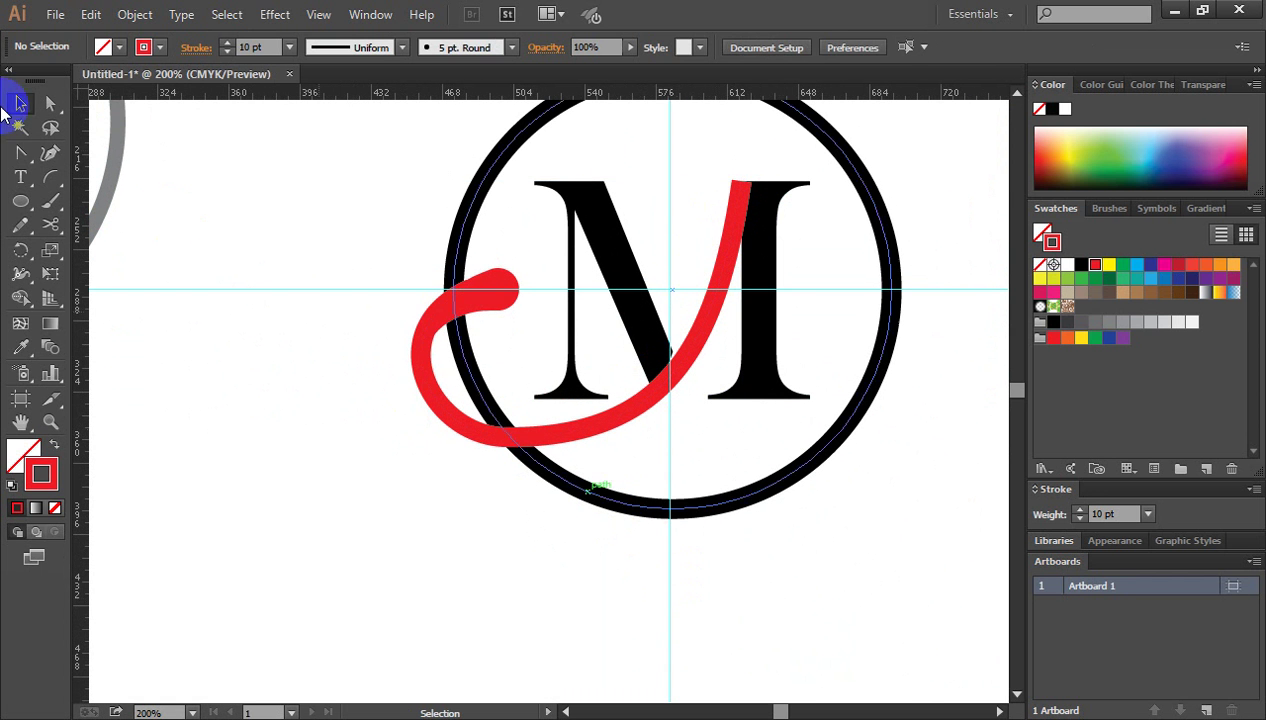
# Move the swoosh's lower-left anchor slightly down and to the right, to about X 503.5 px, Y 353.5 px.
pyautogui.click(50, 103)
pyautogui.click(610, 515)
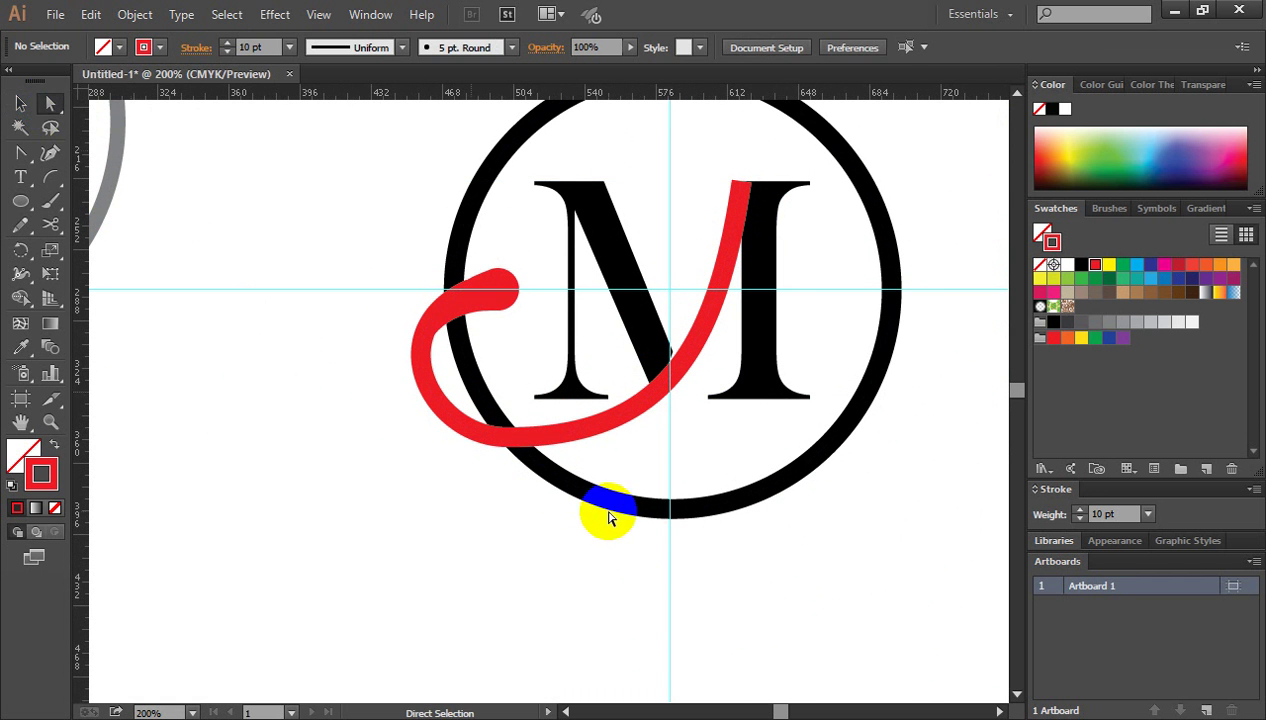
pyautogui.click(504, 439)
pyautogui.moveTo(504, 439); pyautogui.dragTo(518, 456)
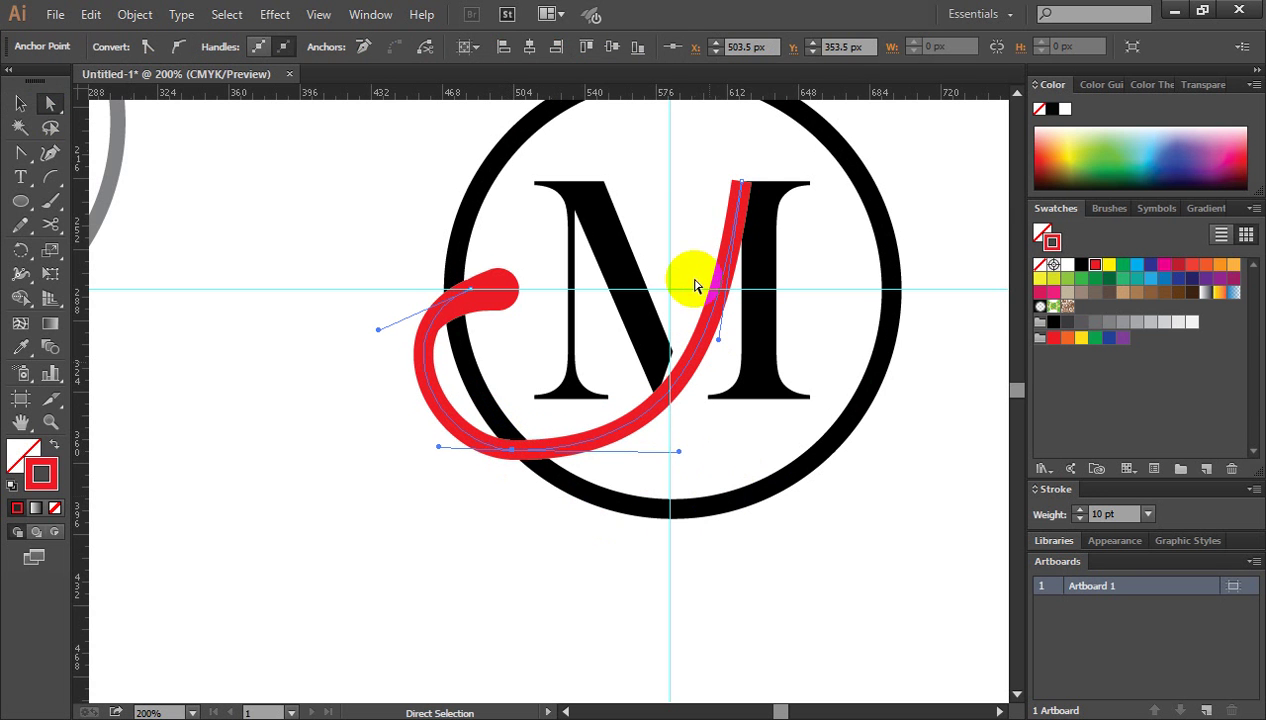
# Rotate the teardrop slightly counterclockwise and shift it about 2 px left so it follows the swoosh's curve.
pyautogui.click(21, 103)
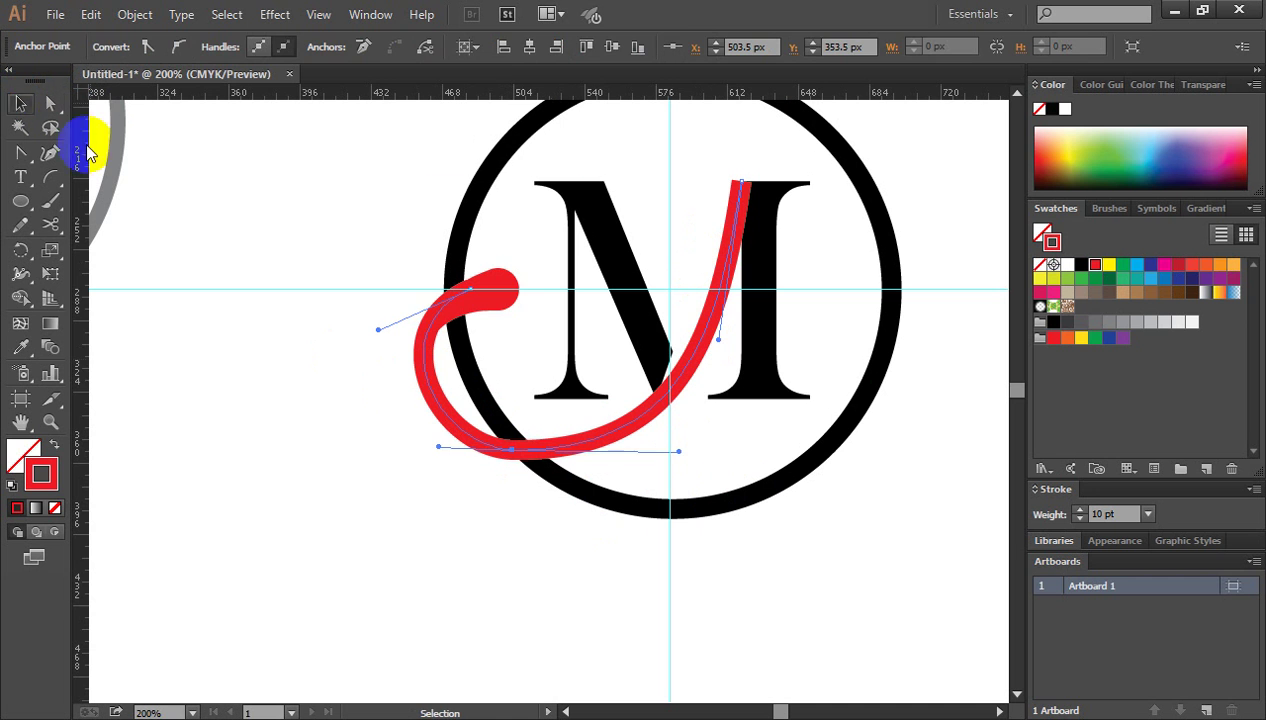
pyautogui.click(492, 285)
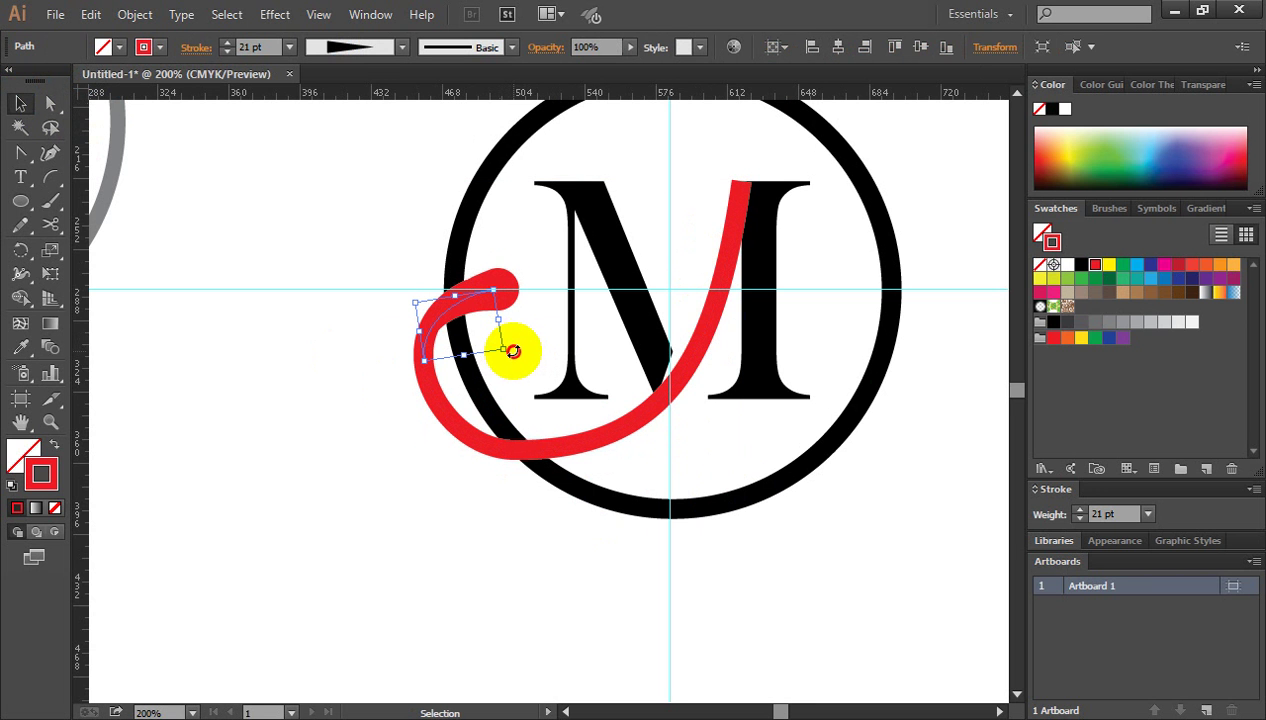
pyautogui.moveTo(508, 345); pyautogui.dragTo(516, 342)
pyautogui.moveTo(455, 308); pyautogui.dragTo(450, 308)
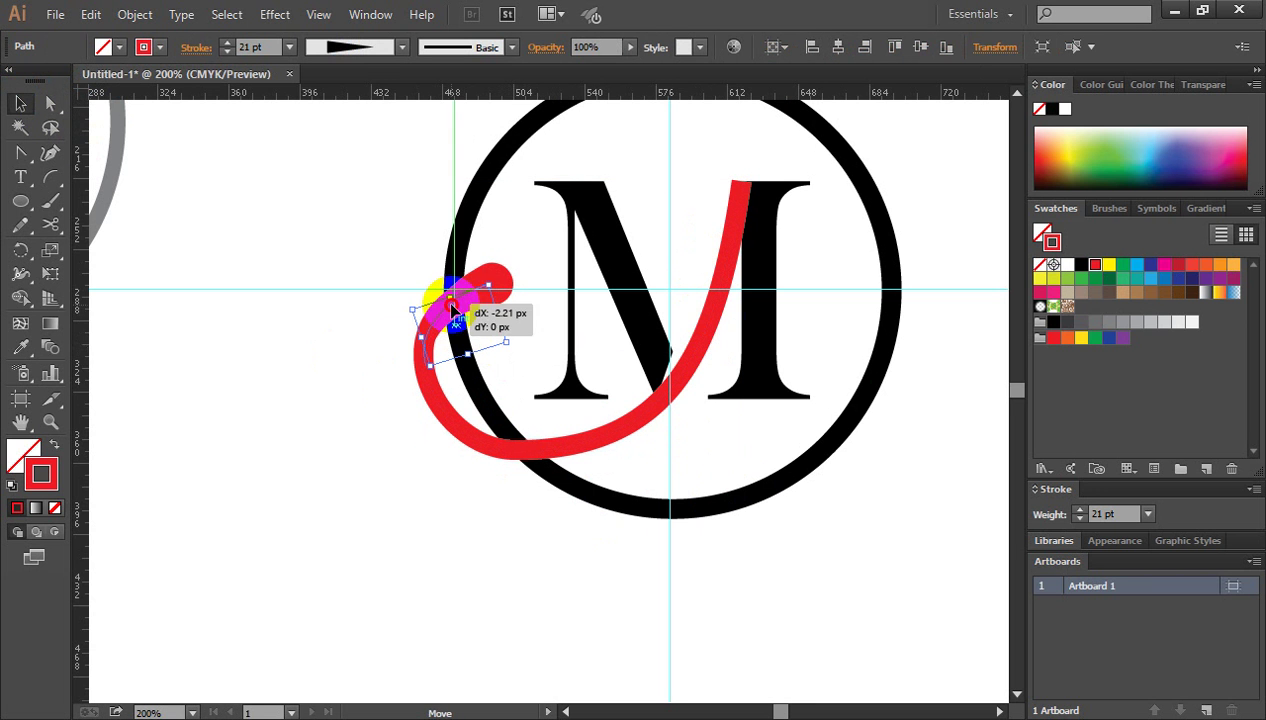
pyautogui.click(363, 398)
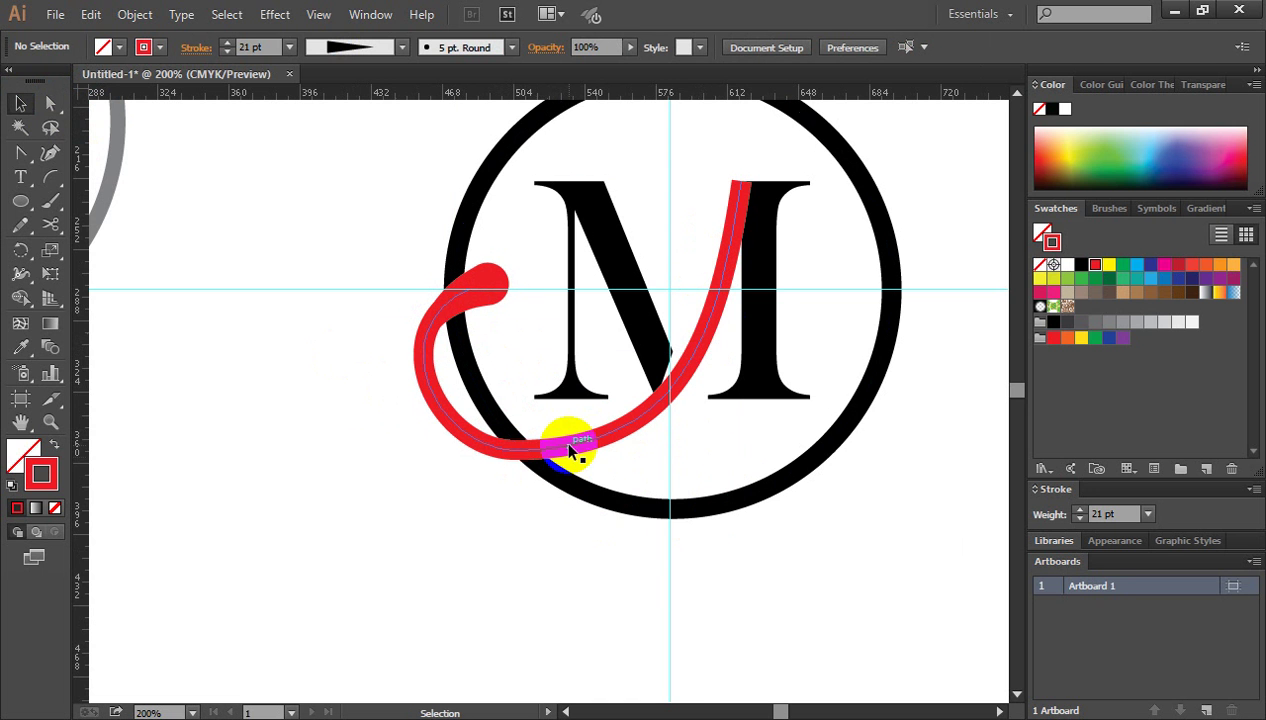
# Move the swoosh's lowest anchor down and to the right, to X 506.667 px, Y 358.667 px.
pyautogui.scroll(1, 530, 425)
pyautogui.click(514, 402)
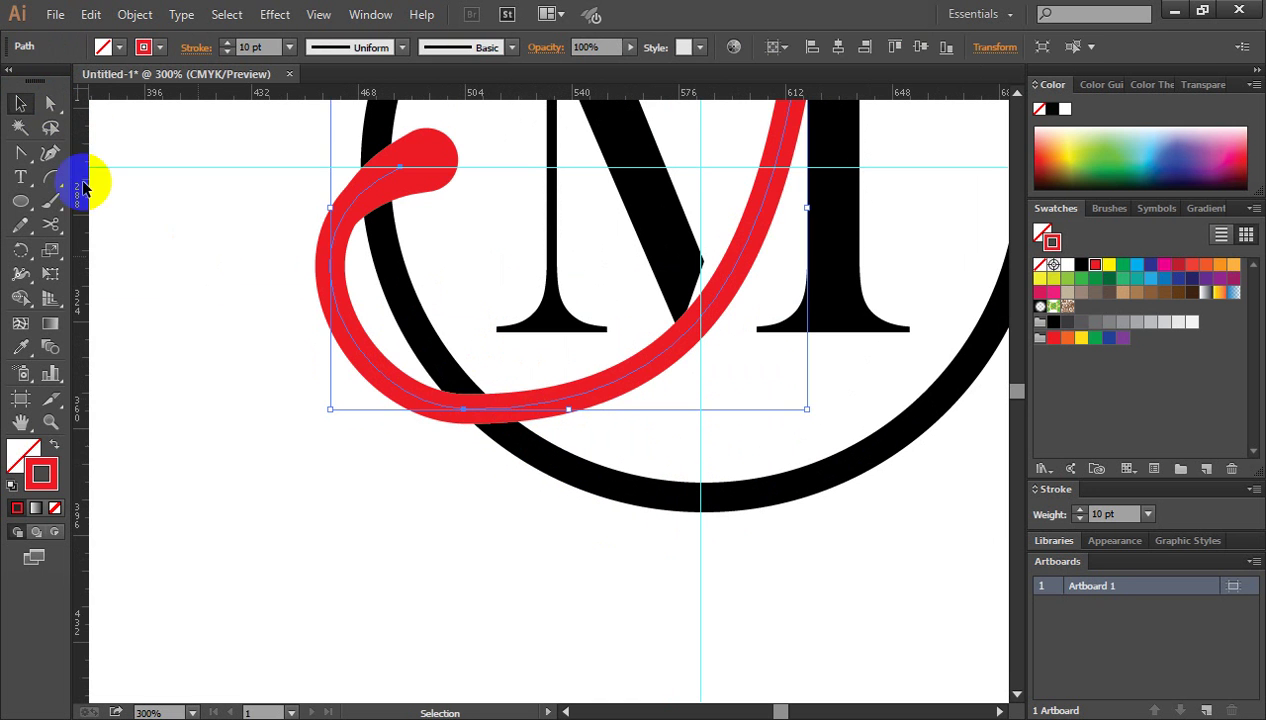
pyautogui.click(48, 103)
pyautogui.click(836, 305)
pyautogui.click(465, 412)
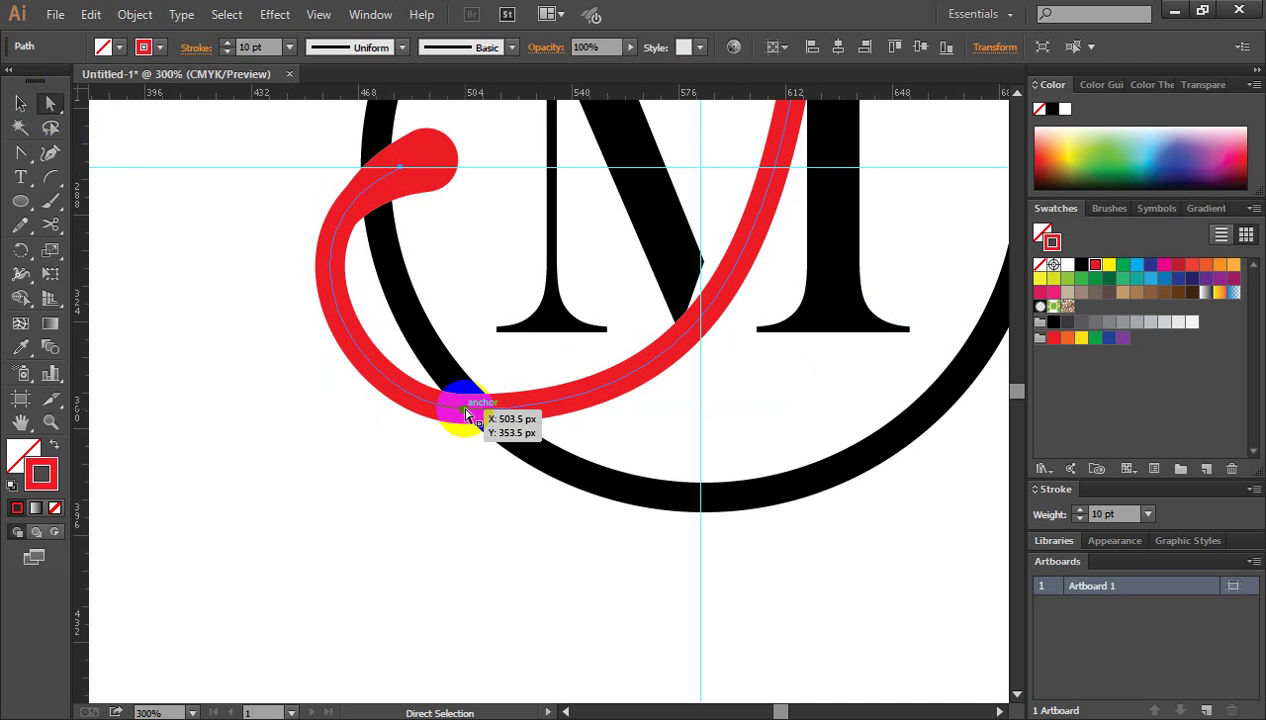
pyautogui.click(465, 412)
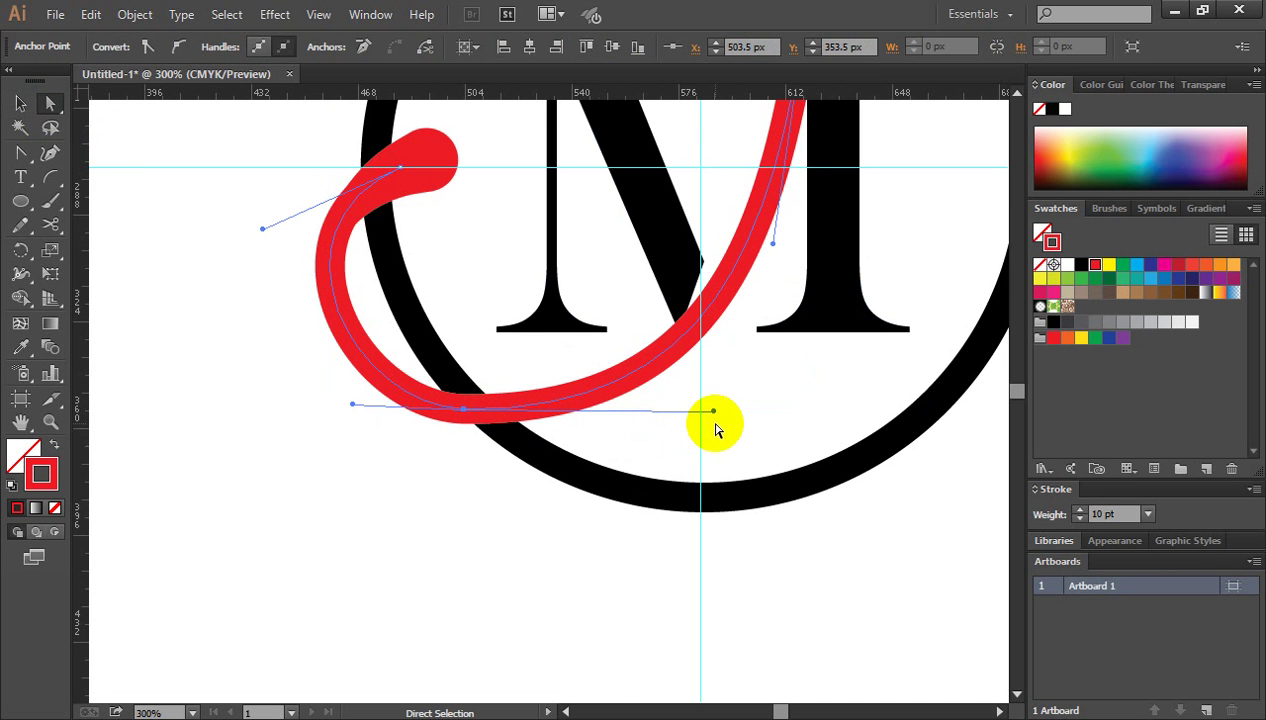
pyautogui.hotkey('ctrl', '-')
pyautogui.hotkey('ctrl', '-')
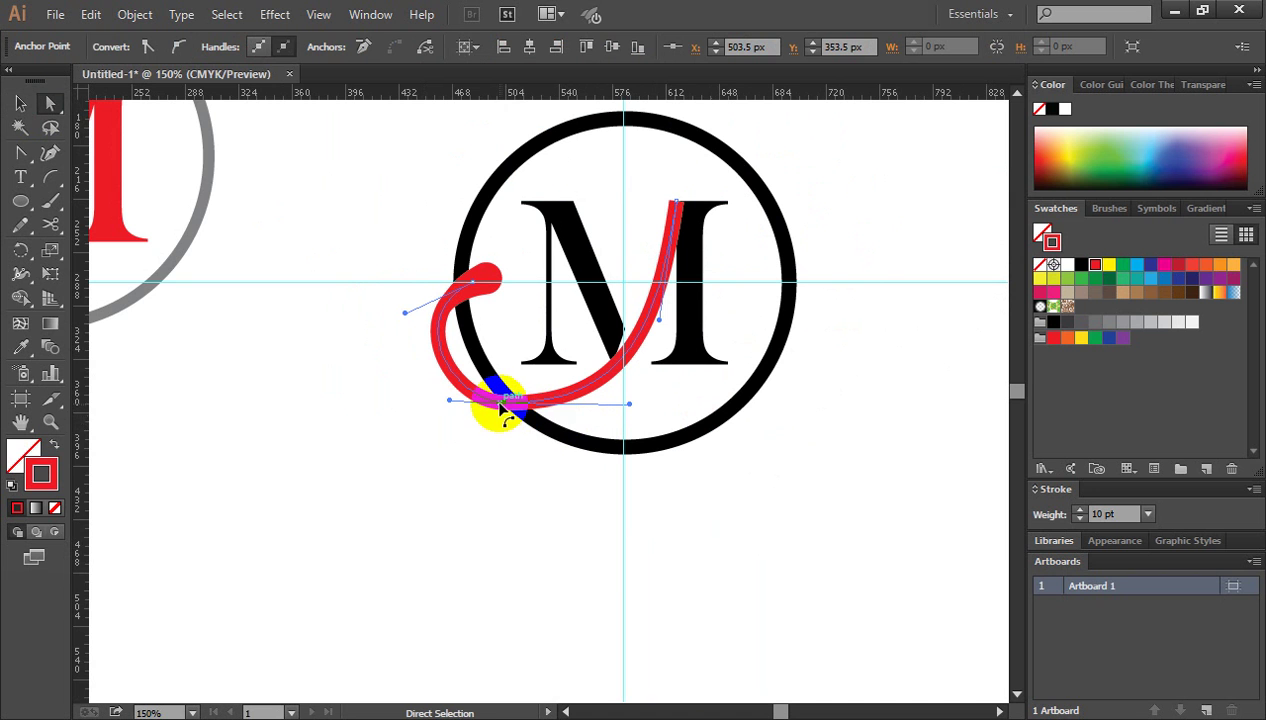
pyautogui.moveTo(508, 413); pyautogui.dragTo(513, 420)
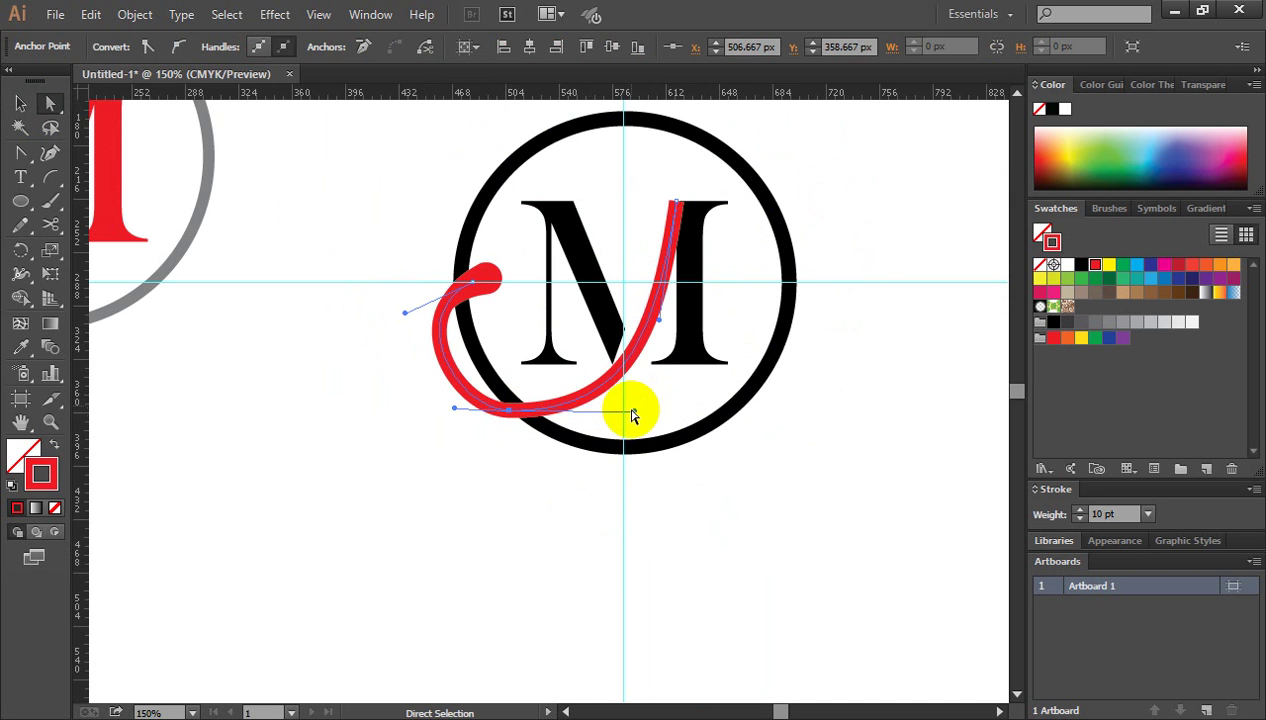
# Adjust both direction handles of the swoosh's lowest anchor, lengthening and levelling them to round out the bottom curve.
pyautogui.moveTo(631, 404); pyautogui.dragTo(642, 411)
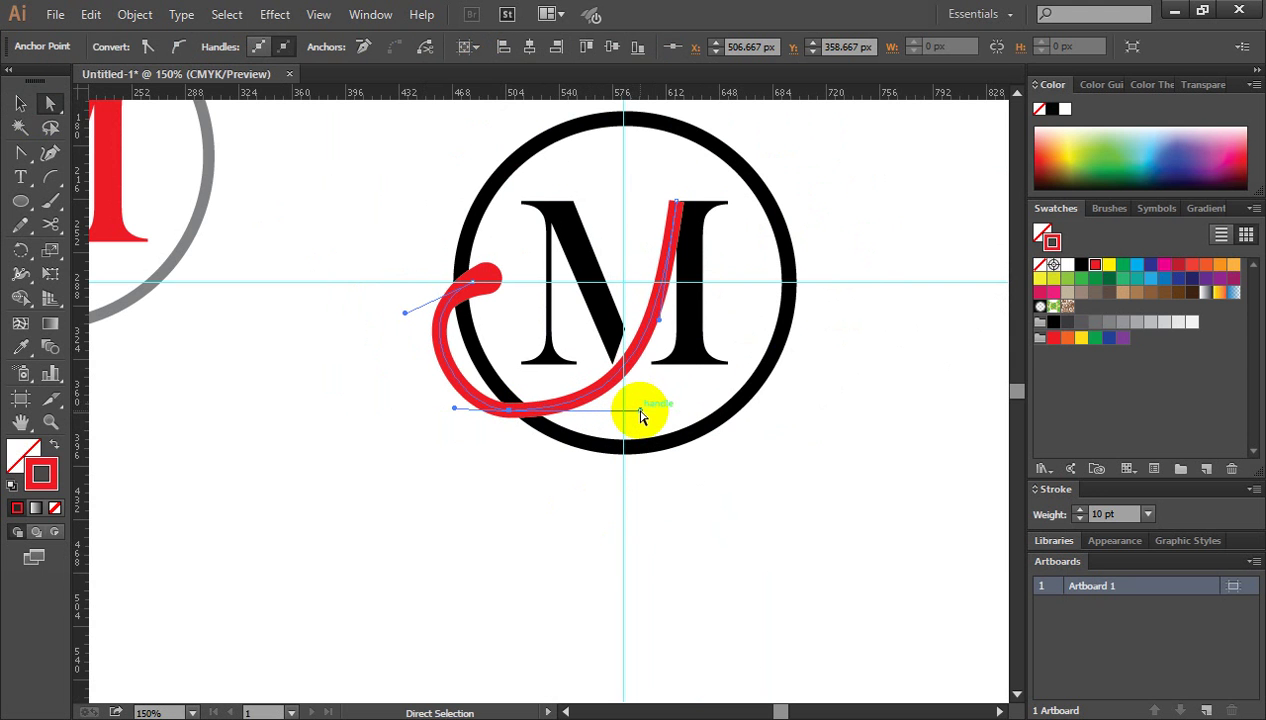
pyautogui.click(665, 330)
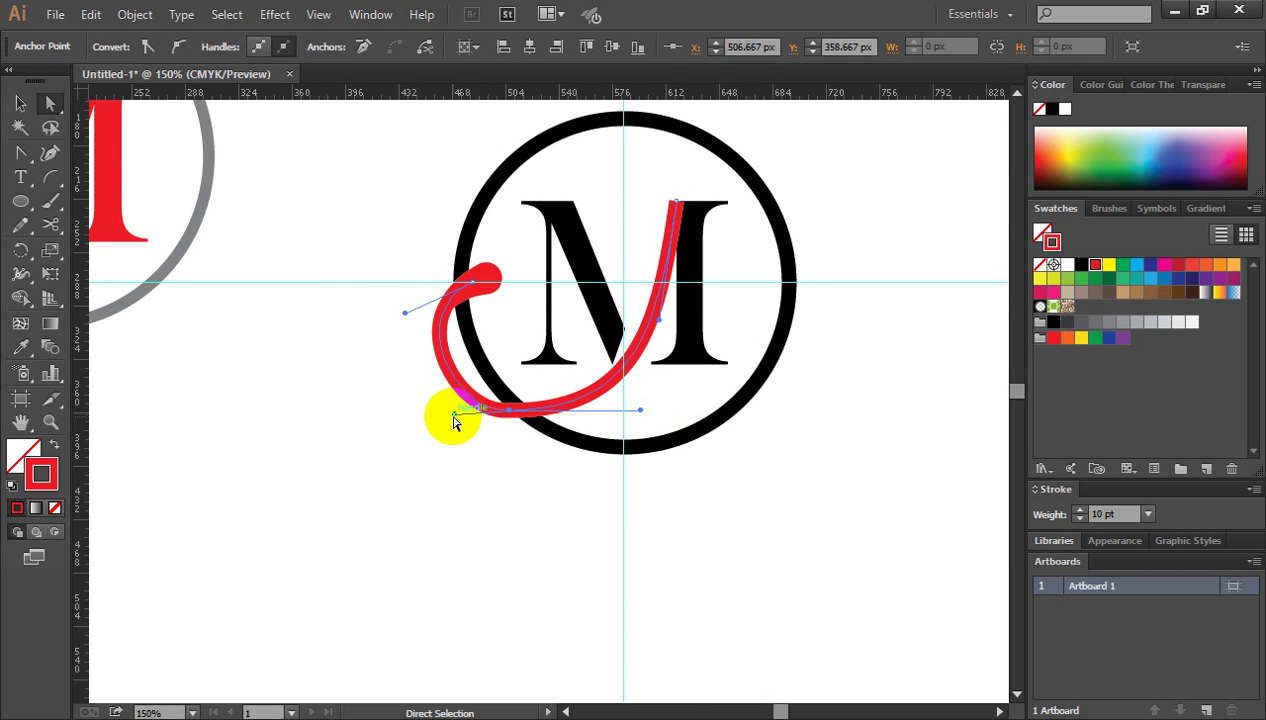
pyautogui.moveTo(453, 421); pyautogui.dragTo(440, 418)
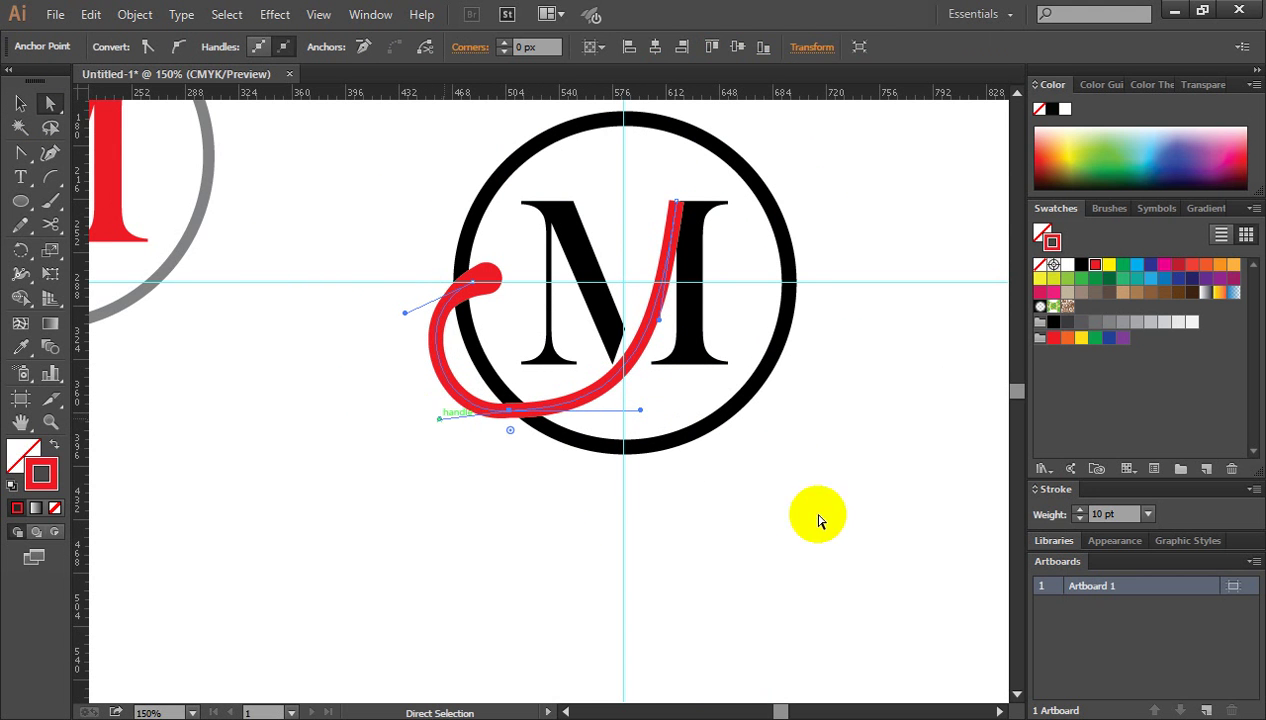
pyautogui.moveTo(640, 412); pyautogui.dragTo(637, 399)
# Smooth the long red swoosh from the M's right stem around its bottom curve with the Smooth tool.
pyautogui.moveTo(20, 205)
pyautogui.mouseDown()
pyautogui.moveTo(89, 265)
pyautogui.moveTo(14, 226)
pyautogui.moveTo(133, 248)
pyautogui.moveTo(119, 252)
pyautogui.mouseUp()
pyautogui.moveTo(664, 312)
pyautogui.mouseDown()
pyautogui.moveTo(677, 204)
pyautogui.moveTo(646, 334)
pyautogui.moveTo(602, 390)
pyautogui.moveTo(555, 410)
pyautogui.moveTo(463, 418)
pyautogui.mouseUp()
pyautogui.moveTo(678, 208)
pyautogui.mouseDown()
pyautogui.moveTo(689, 204)
pyautogui.moveTo(647, 325)
pyautogui.moveTo(616, 373)
pyautogui.moveTo(637, 308)
pyautogui.mouseUp()
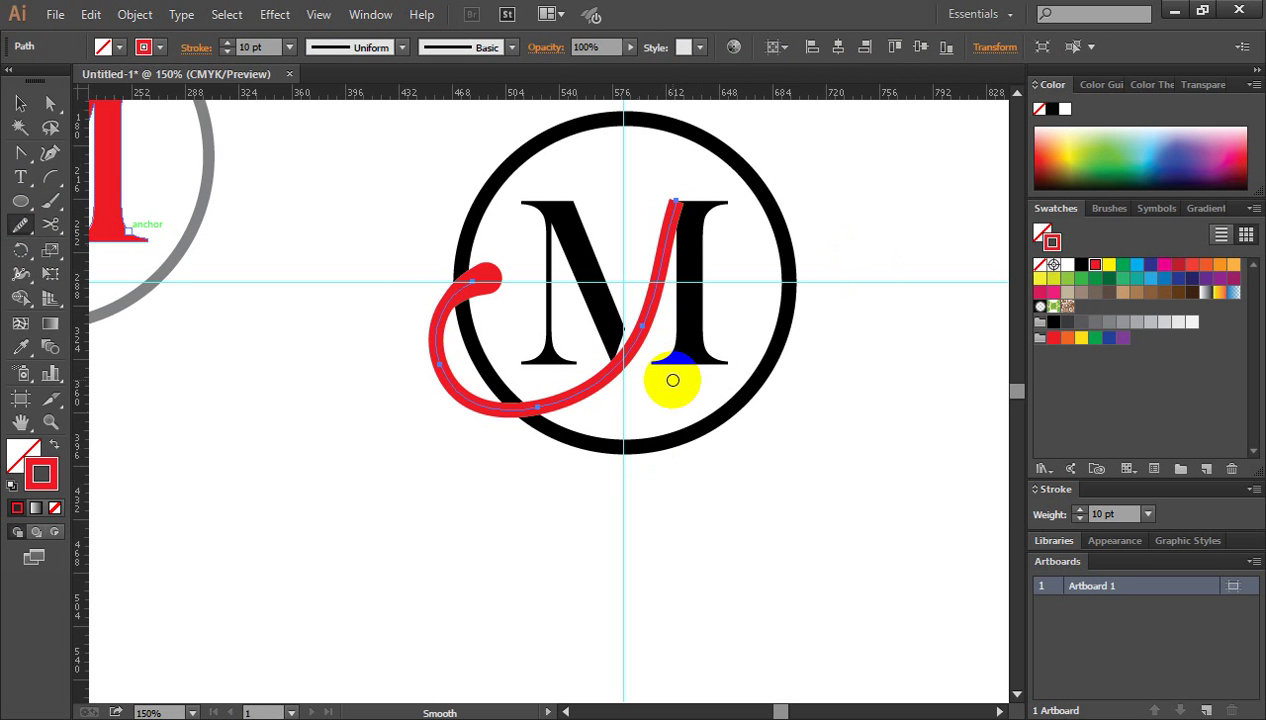
pyautogui.moveTo(288, 284); pyautogui.dragTo(528, 362)
# Lower only the swoosh's bottom anchor slightly so the curve dips farther toward the circle's lower edge.
pyautogui.hotkey('ctrl', '-')
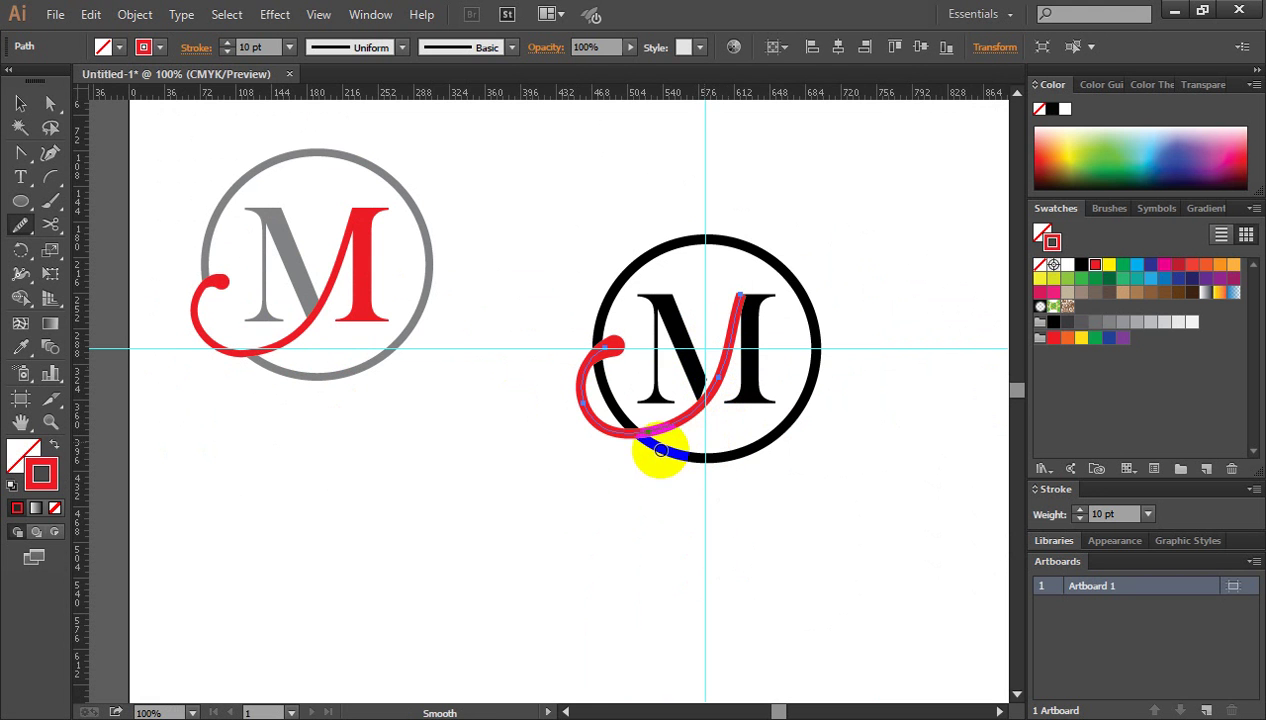
pyautogui.click(58, 110)
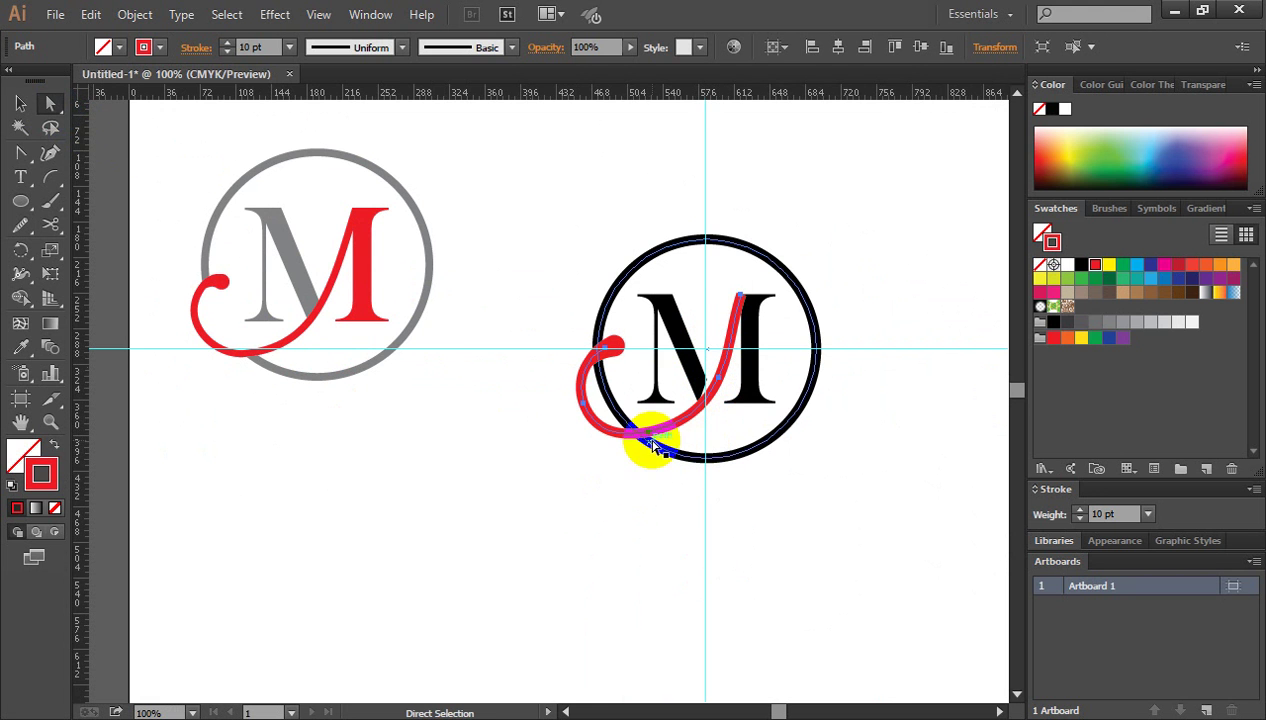
pyautogui.moveTo(649, 434); pyautogui.dragTo(653, 446)
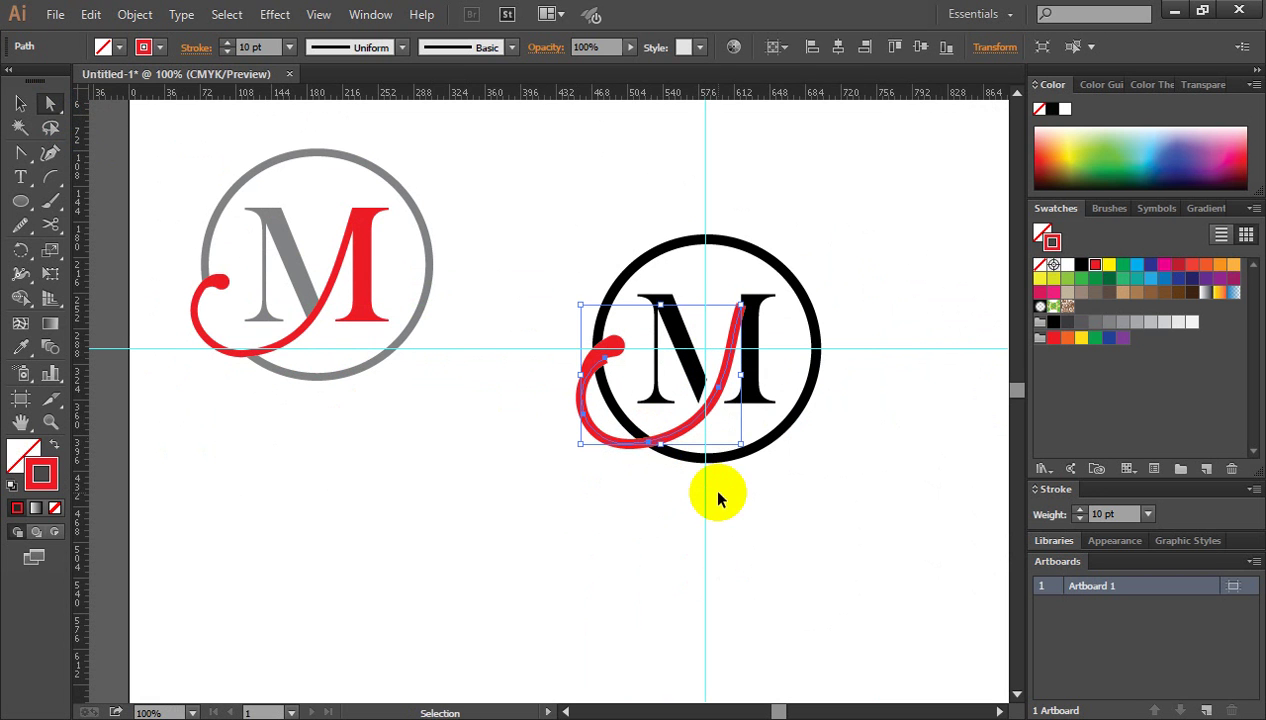
pyautogui.click(651, 437)
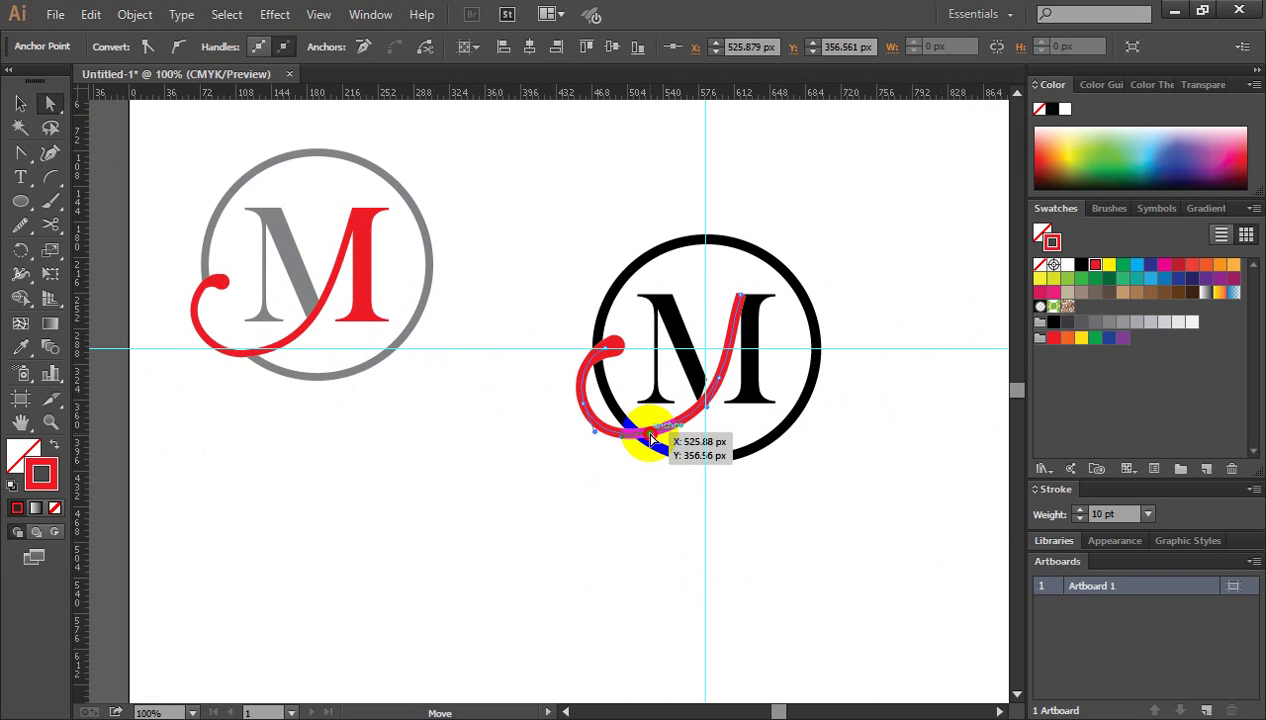
pyautogui.moveTo(651, 437); pyautogui.dragTo(649, 445)
pyautogui.click(638, 492)
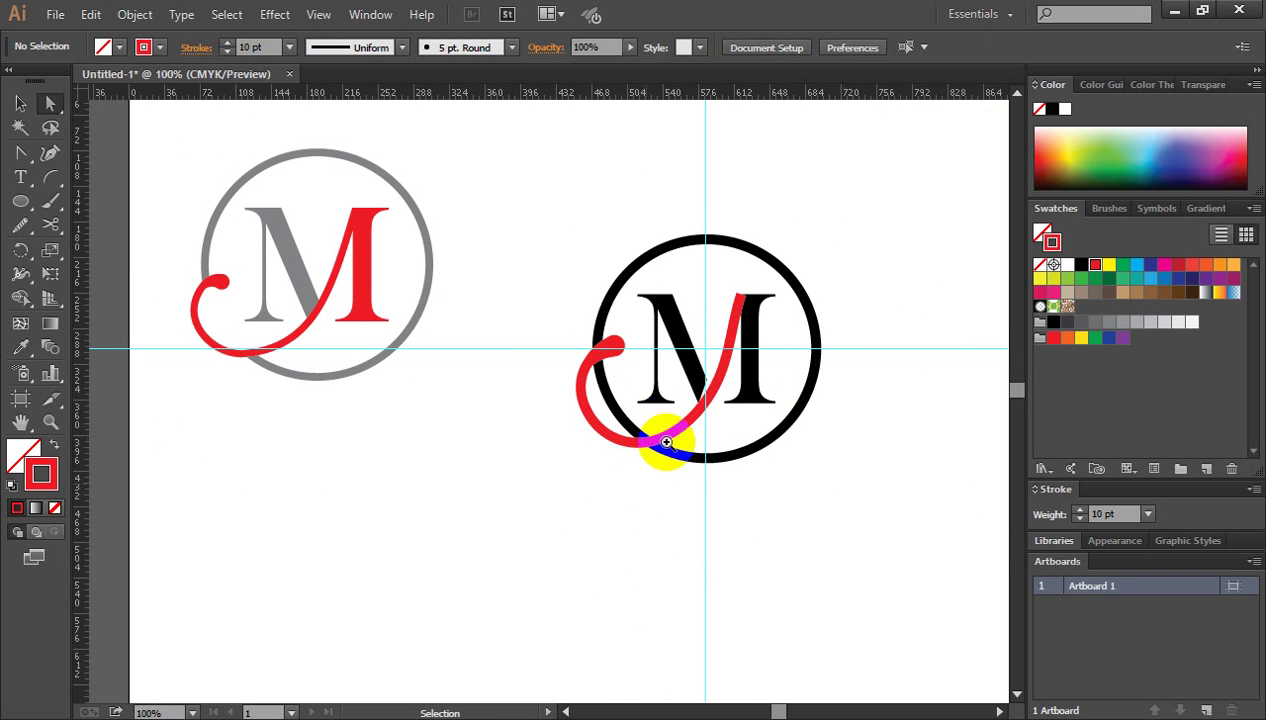
# Refine the swoosh's top end against the M's right stem, placing its anchor at X 619.4 px, Y 217.66 px.
pyautogui.keyDown('ctrl'); pyautogui.click(671, 423); pyautogui.keyUp('ctrl')
pyautogui.keyDown('ctrl'); pyautogui.click(608, 300); pyautogui.keyUp('ctrl')
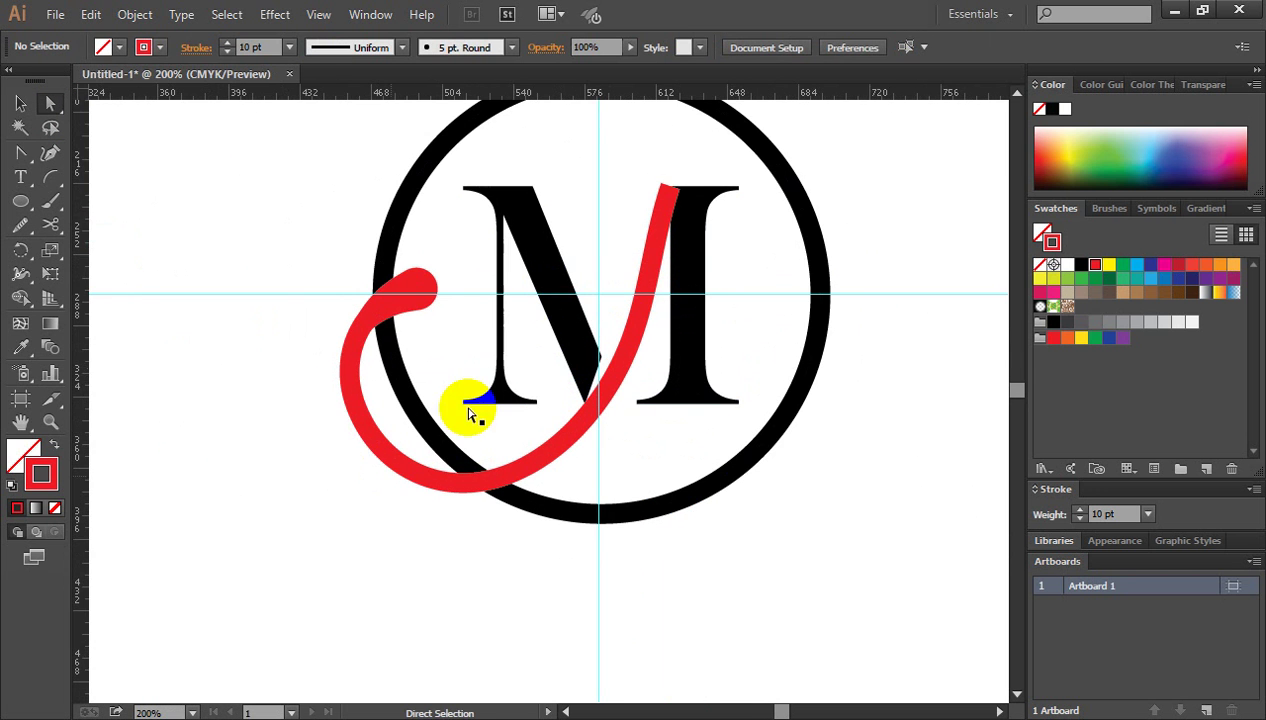
pyautogui.click(420, 283)
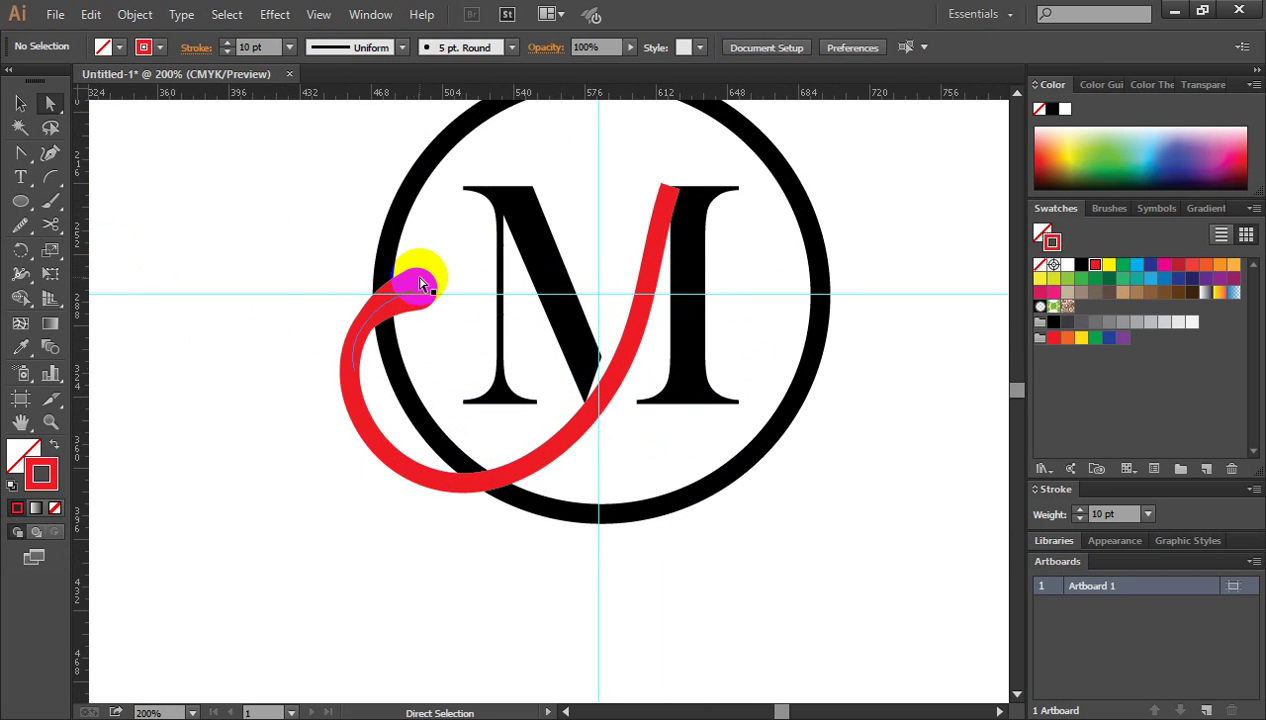
pyautogui.click(669, 190)
pyautogui.click(671, 186)
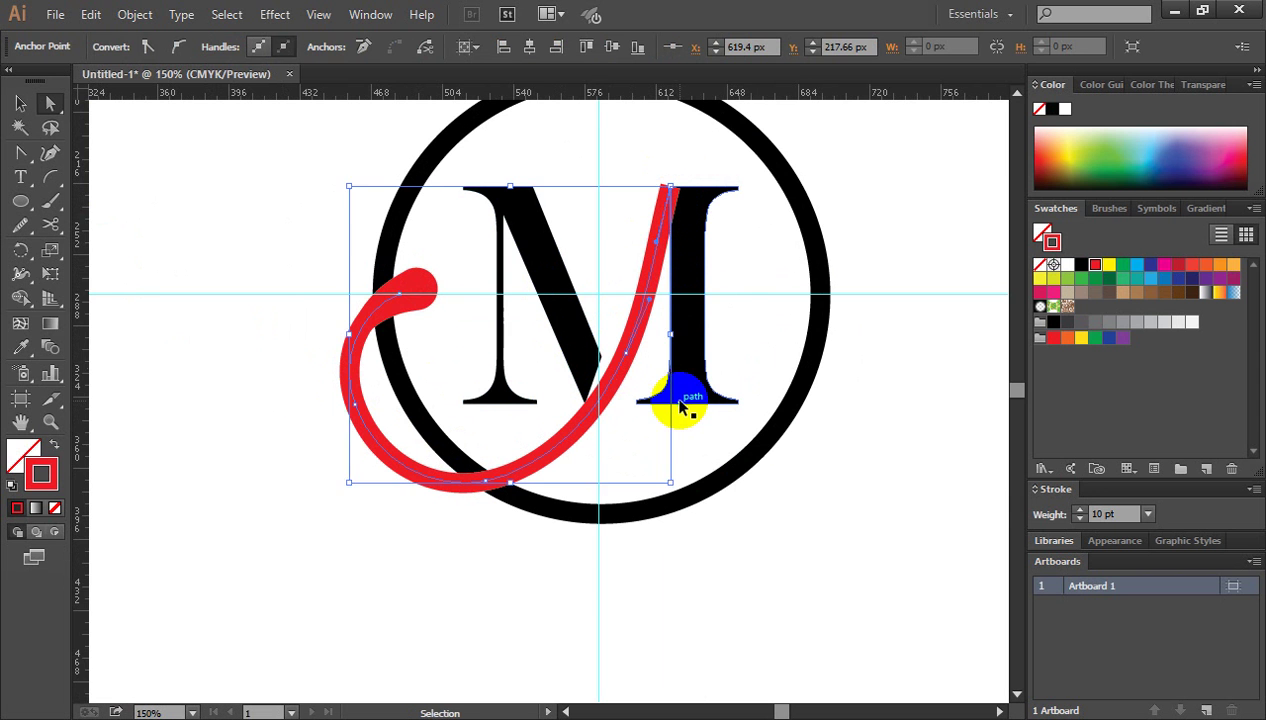
pyautogui.hotkey('ctrl', '-')
pyautogui.click(19, 104)
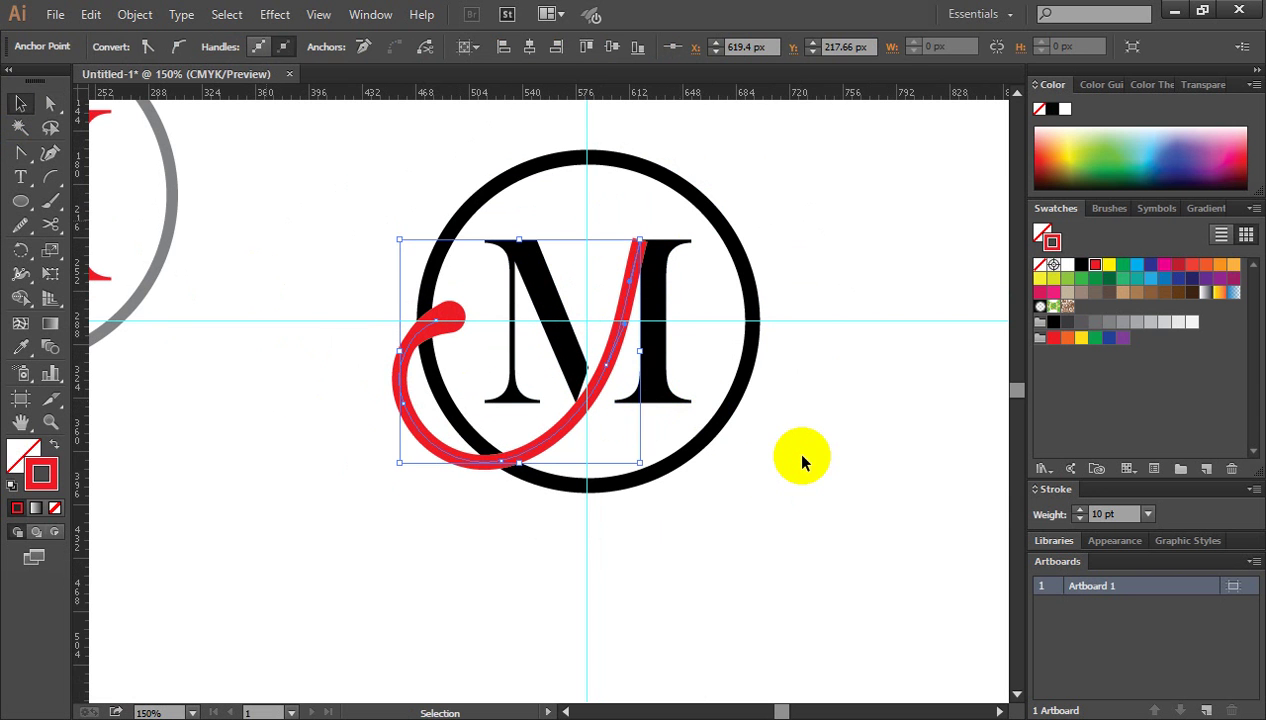
pyautogui.click(783, 436)
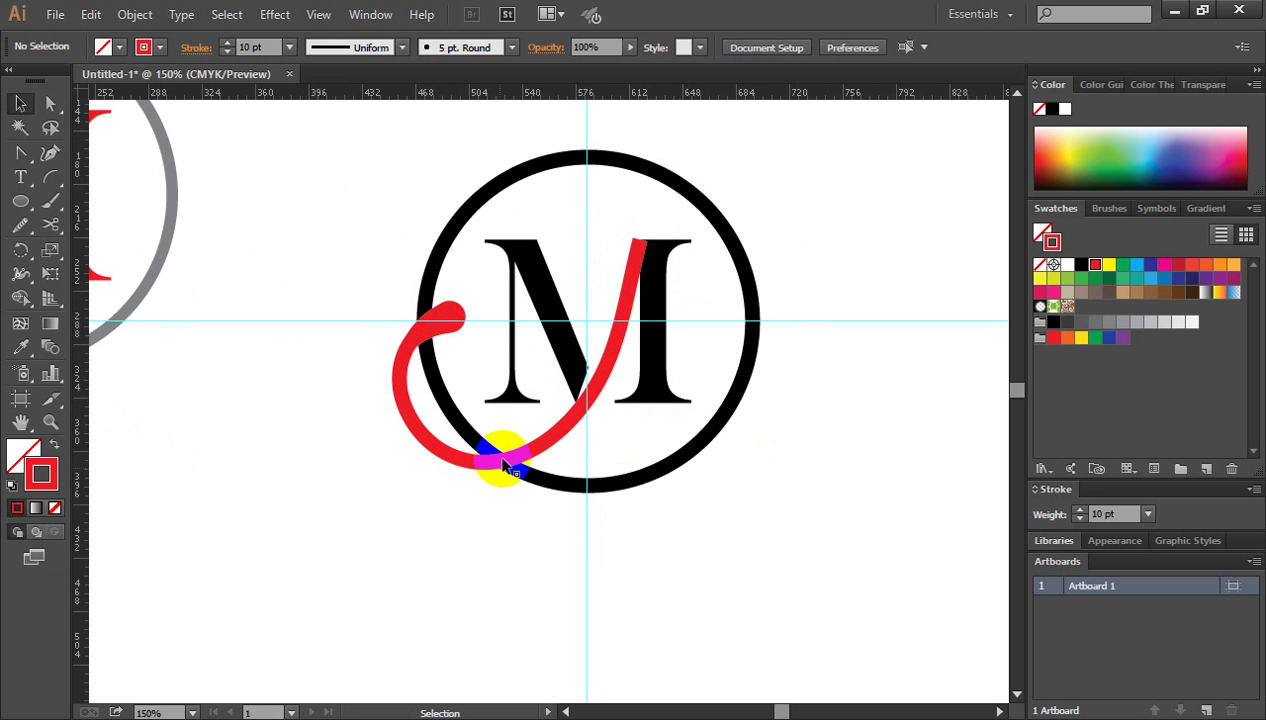
pyautogui.click(561, 438)
pyautogui.click(794, 500)
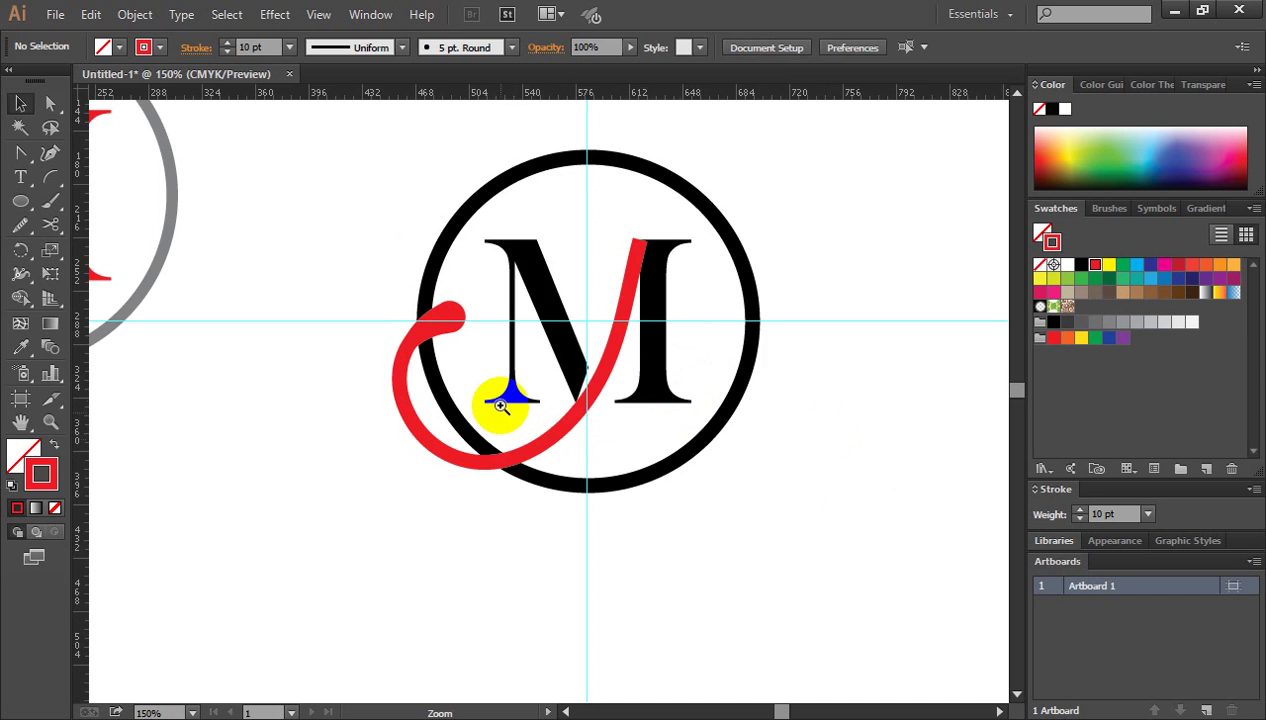
# Enlarge the teardrop slightly so its tail runs farther along the swoosh, and undo the extra move downward.
pyautogui.click(501, 405)
pyautogui.click(472, 288)
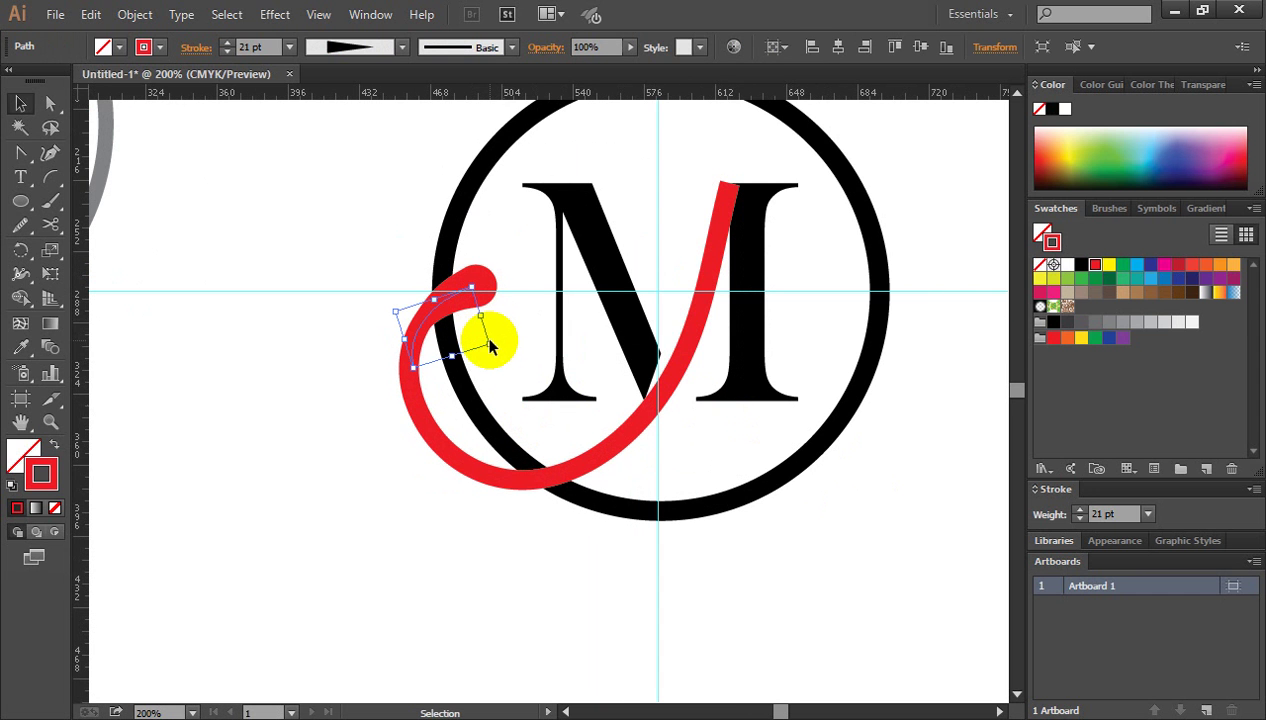
pyautogui.moveTo(490, 343)
pyautogui.mouseDown()
pyautogui.moveTo(509, 369)
pyautogui.moveTo(468, 350)
pyautogui.mouseUp()
pyautogui.moveTo(446, 303); pyautogui.dragTo(450, 325)
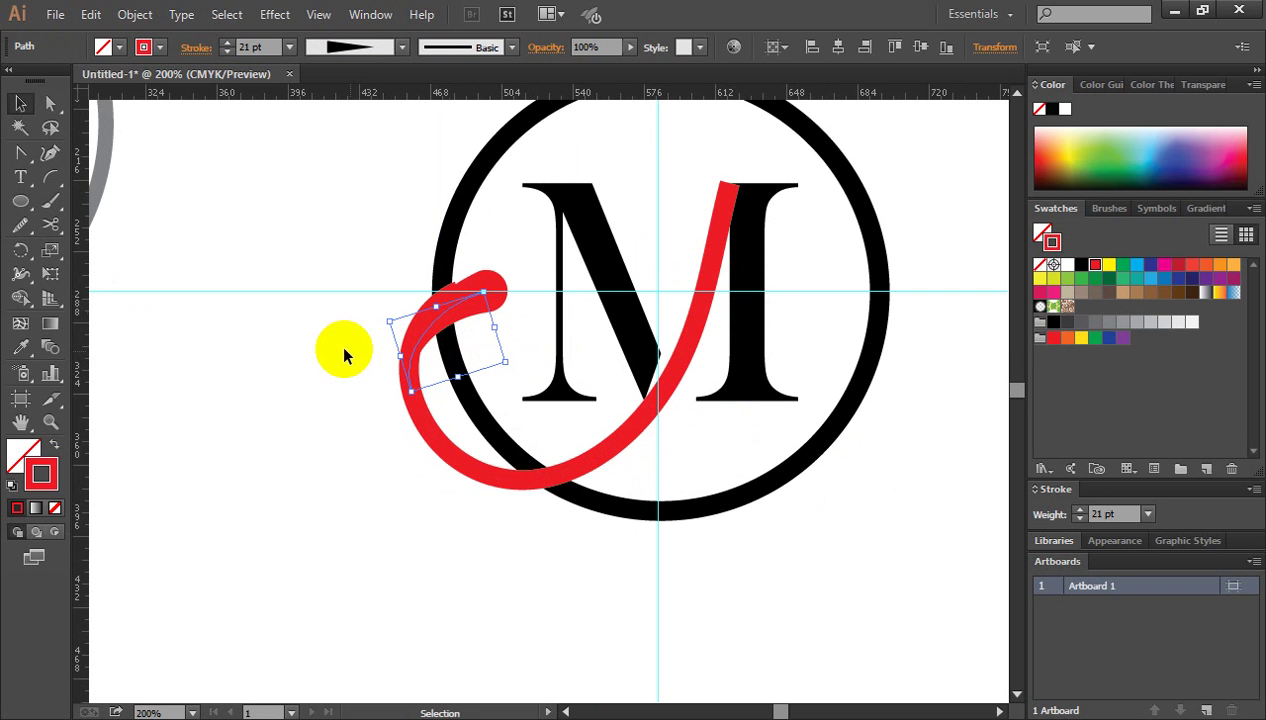
pyautogui.hotkey('ctrl', 'z')
pyautogui.click(269, 387)
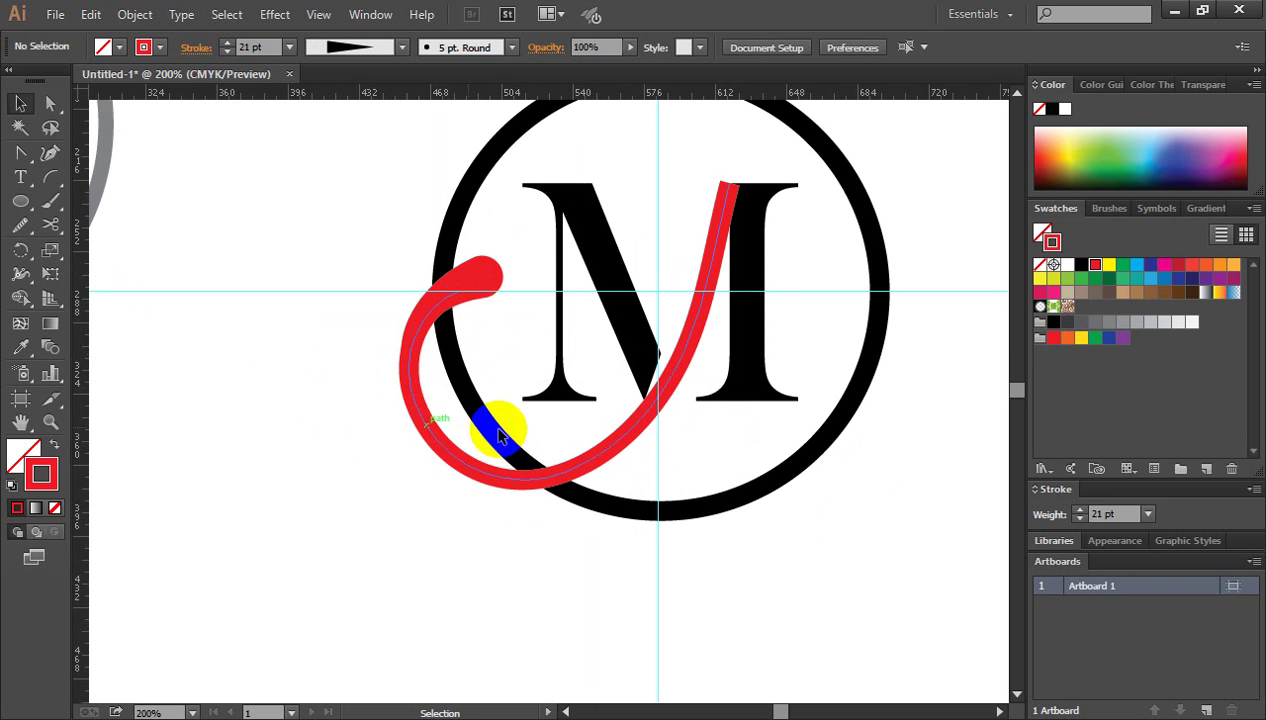
# Increase the teardrop's stroke weight to 26 pt.
pyautogui.hotkey('ctrl', '-')
pyautogui.click(503, 316)
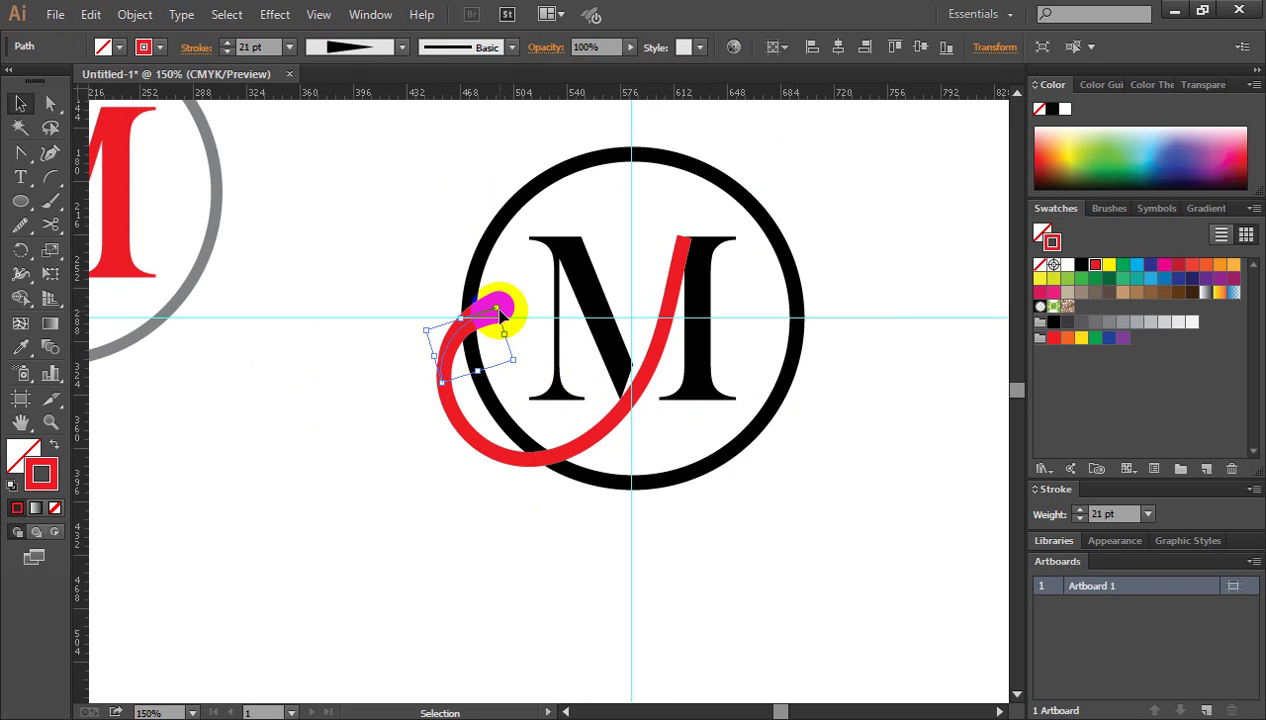
pyautogui.click(227, 45)
pyautogui.click(227, 45)
pyautogui.click(227, 45)
pyautogui.click(227, 45)
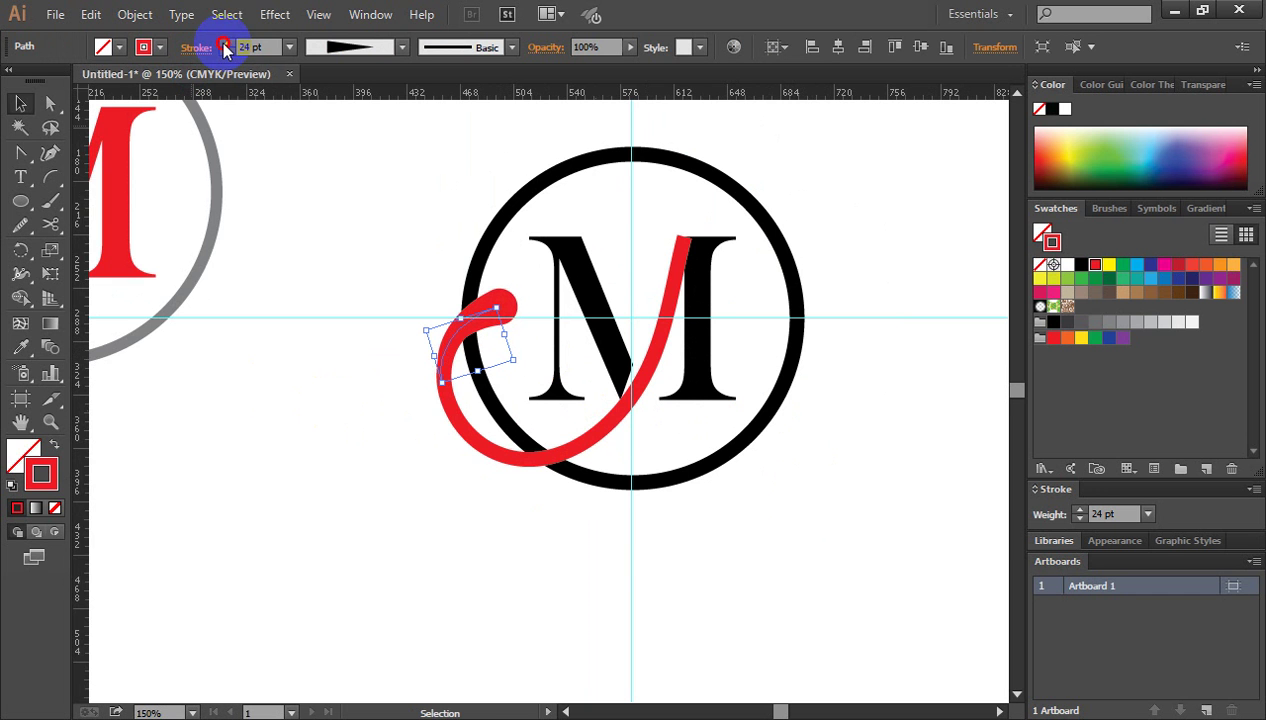
pyautogui.click(227, 45)
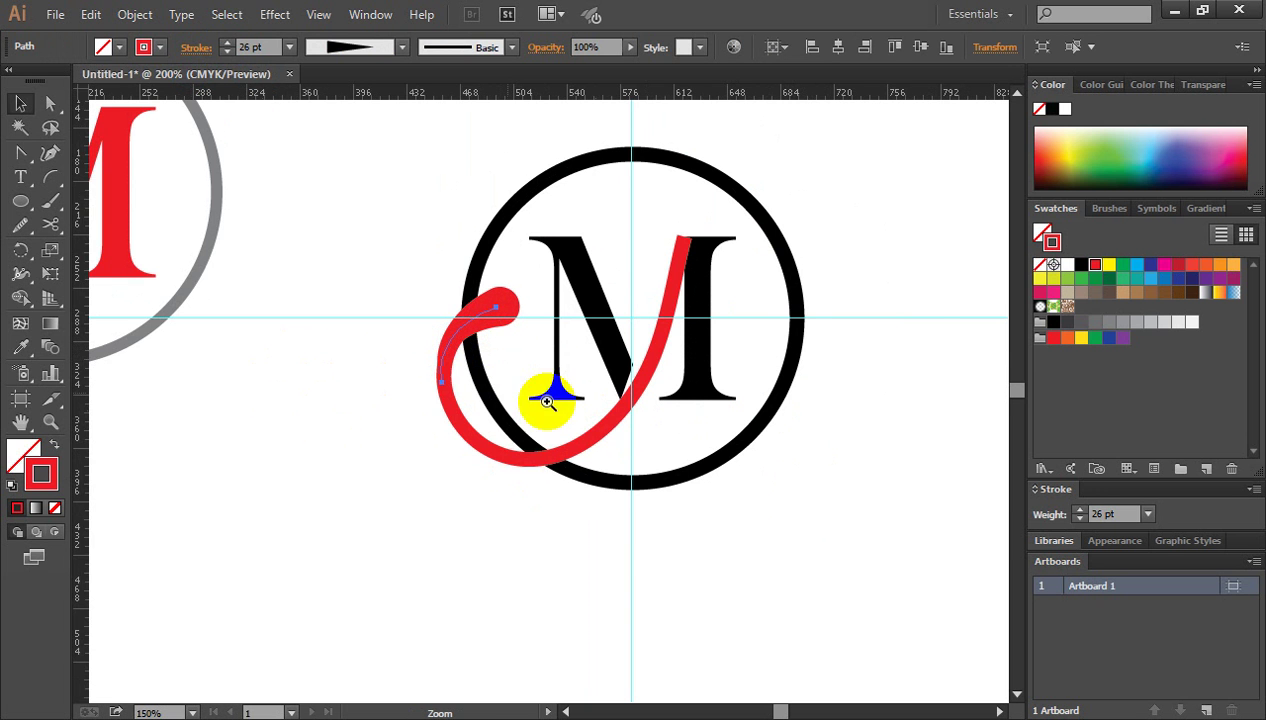
# Try to shift the thickened teardrop slightly down and to the right over the swoosh, and undo the move.
pyautogui.hotkey('ctrl', '+')
pyautogui.hotkey('ctrl', '+')
pyautogui.moveTo(446, 319); pyautogui.dragTo(453, 339)
pyautogui.click(309, 309)
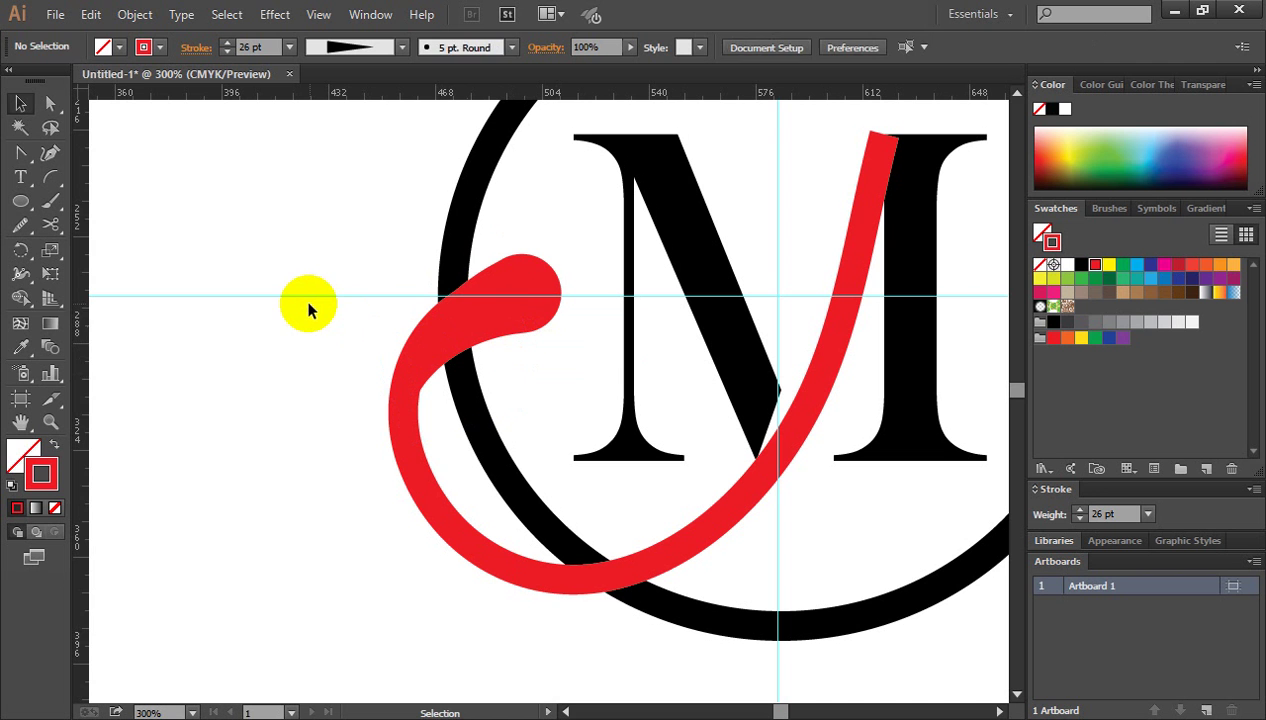
pyautogui.hotkey('ctrl', 'z')
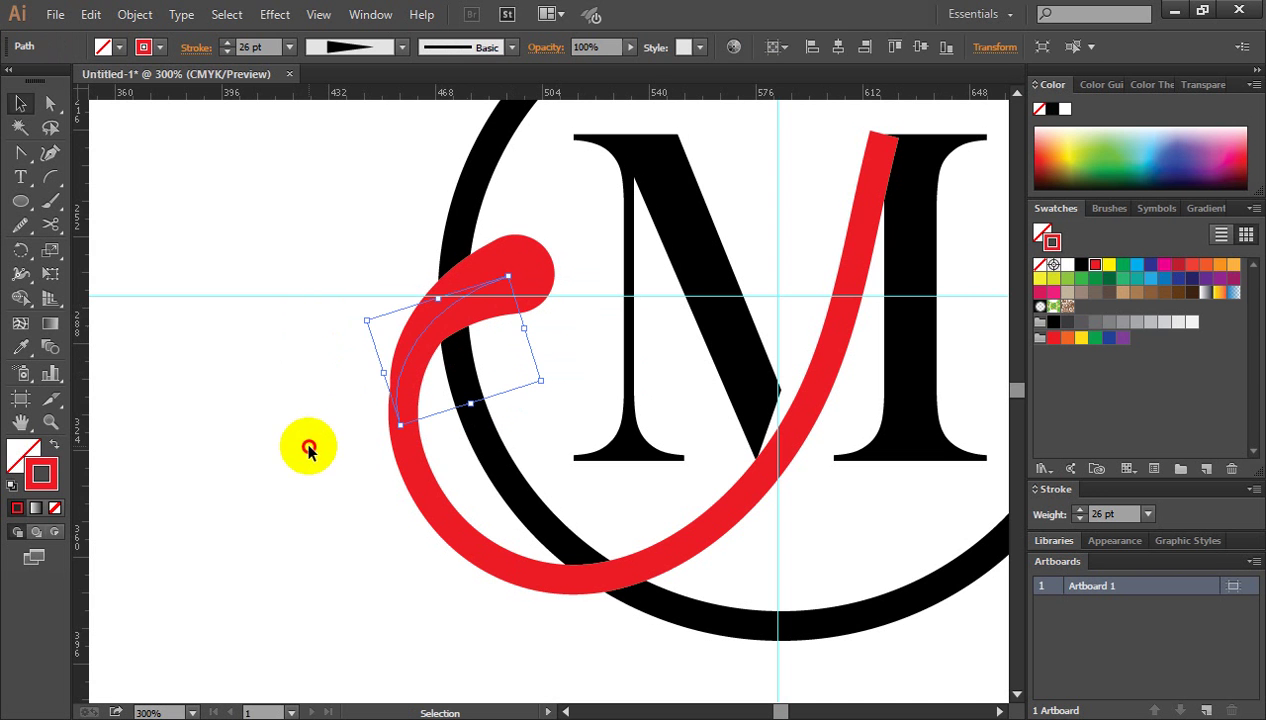
pyautogui.click(305, 443)
# Extend the lower right corner of the M's diagonal stroke under the swoosh, placing its anchor at X 588.67 px, Y 313.67 px.
pyautogui.hotkey('ctrl', '-')
pyautogui.hotkey('ctrl', '-')
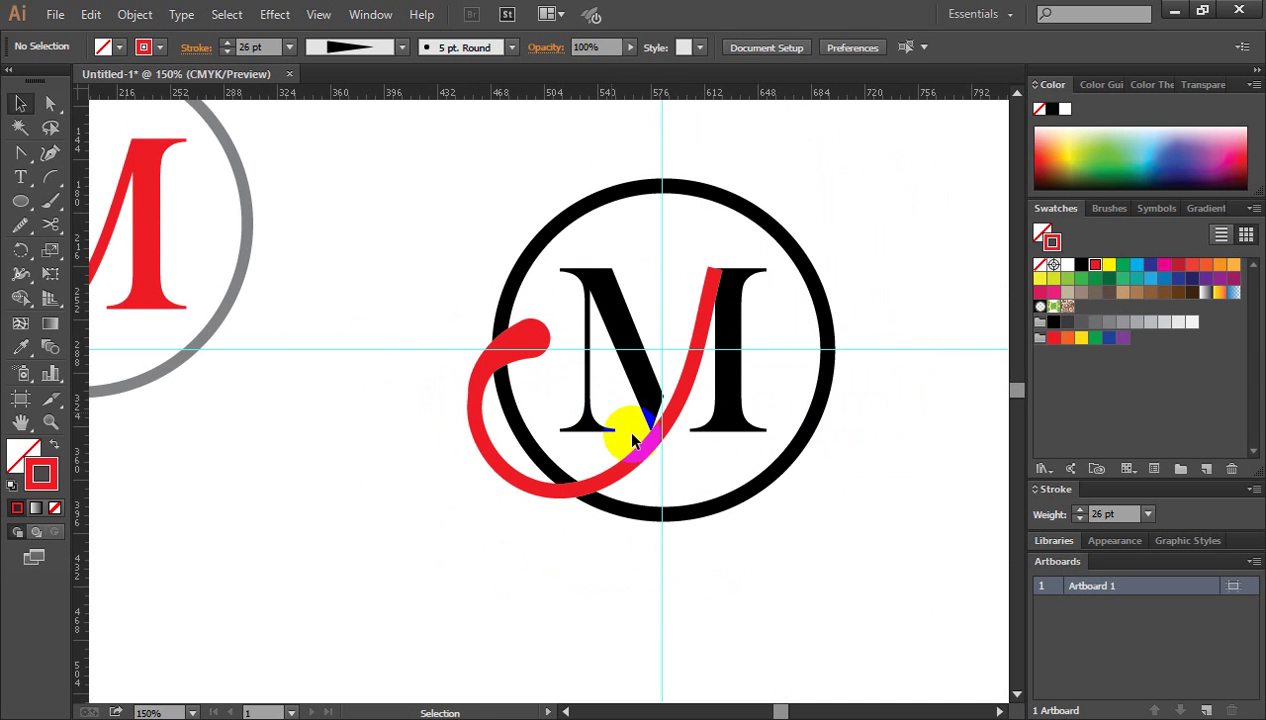
pyautogui.keyDown('ctrl'); pyautogui.click(667, 427); pyautogui.keyUp('ctrl')
pyautogui.keyDown('ctrl'); pyautogui.click(530, 388); pyautogui.keyUp('ctrl')
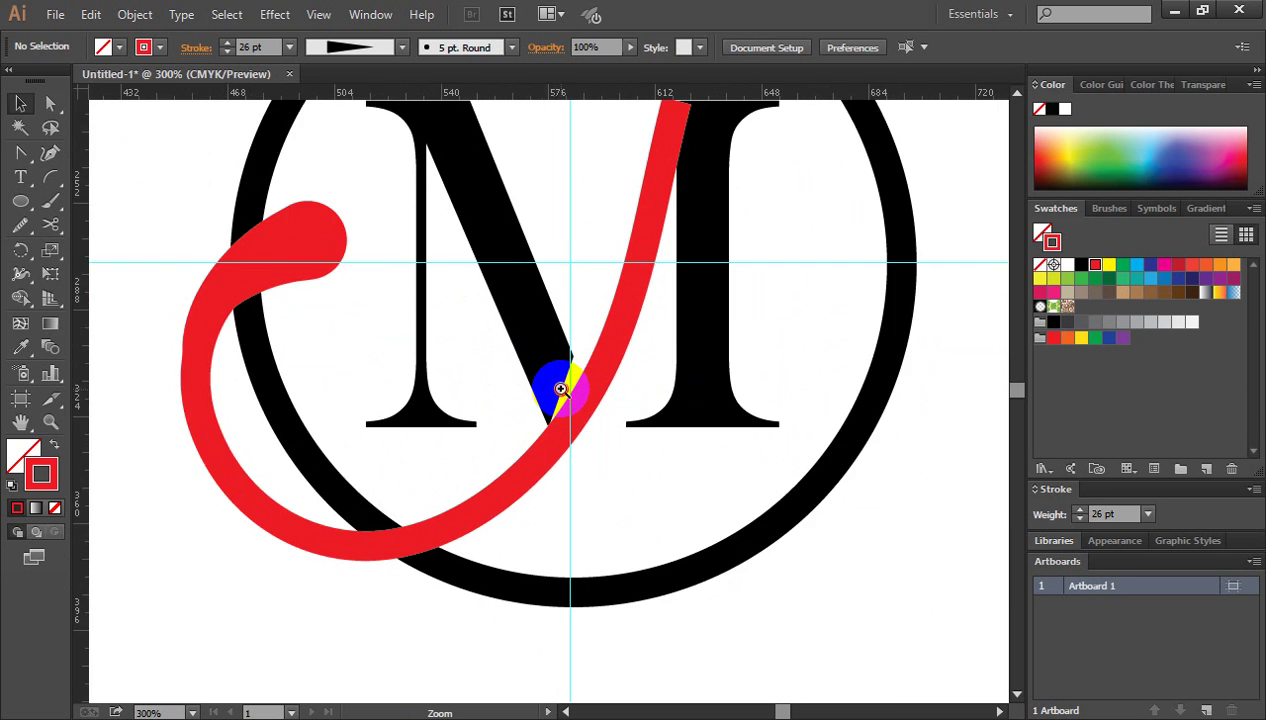
pyautogui.keyDown('ctrl'); pyautogui.click(564, 392); pyautogui.keyUp('ctrl')
pyautogui.keyDown('ctrl'); pyautogui.click(557, 382); pyautogui.keyUp('ctrl')
pyautogui.click(479, 332)
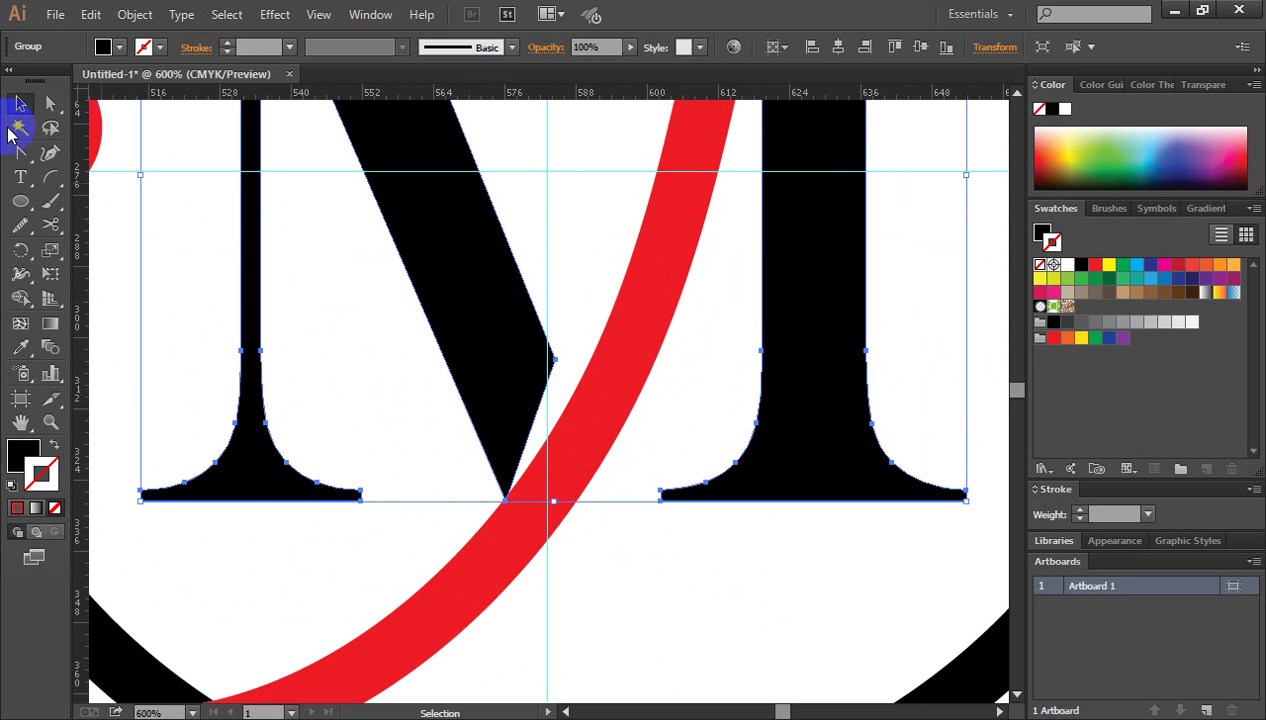
pyautogui.click(50, 104)
pyautogui.click(465, 312)
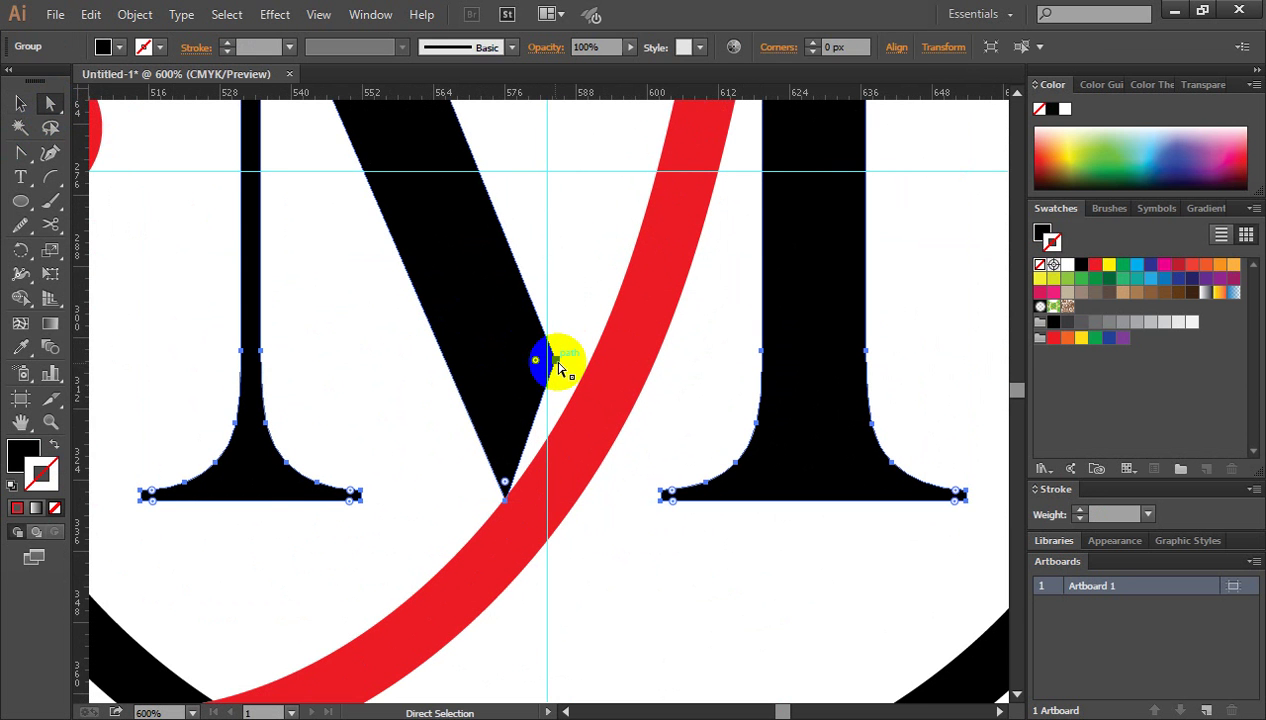
pyautogui.moveTo(555, 366); pyautogui.dragTo(579, 420)
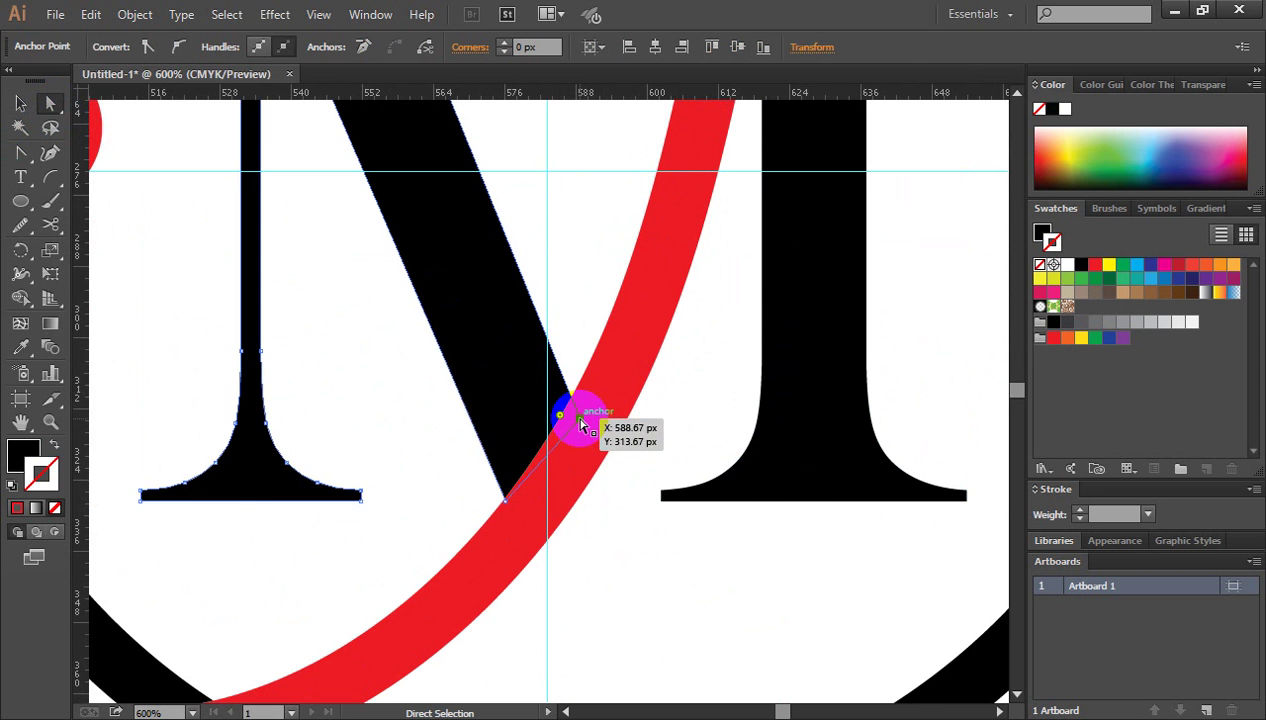
pyautogui.click(340, 393)
# Delete the horizontal and vertical guides crossing the circle's center.
pyautogui.hotkey('ctrl', '-')
pyautogui.hotkey('ctrl', '-')
pyautogui.hotkey('ctrl', '-')
pyautogui.hotkey('ctrl', '-')
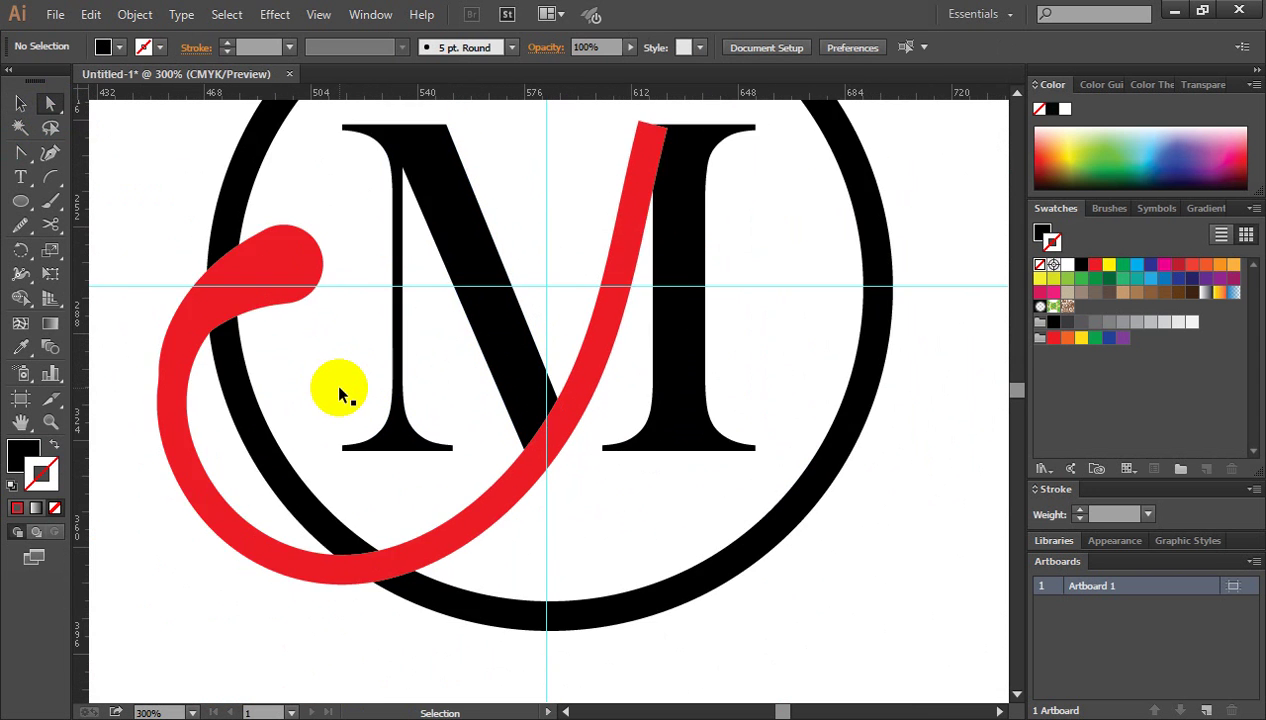
pyautogui.click(20, 103)
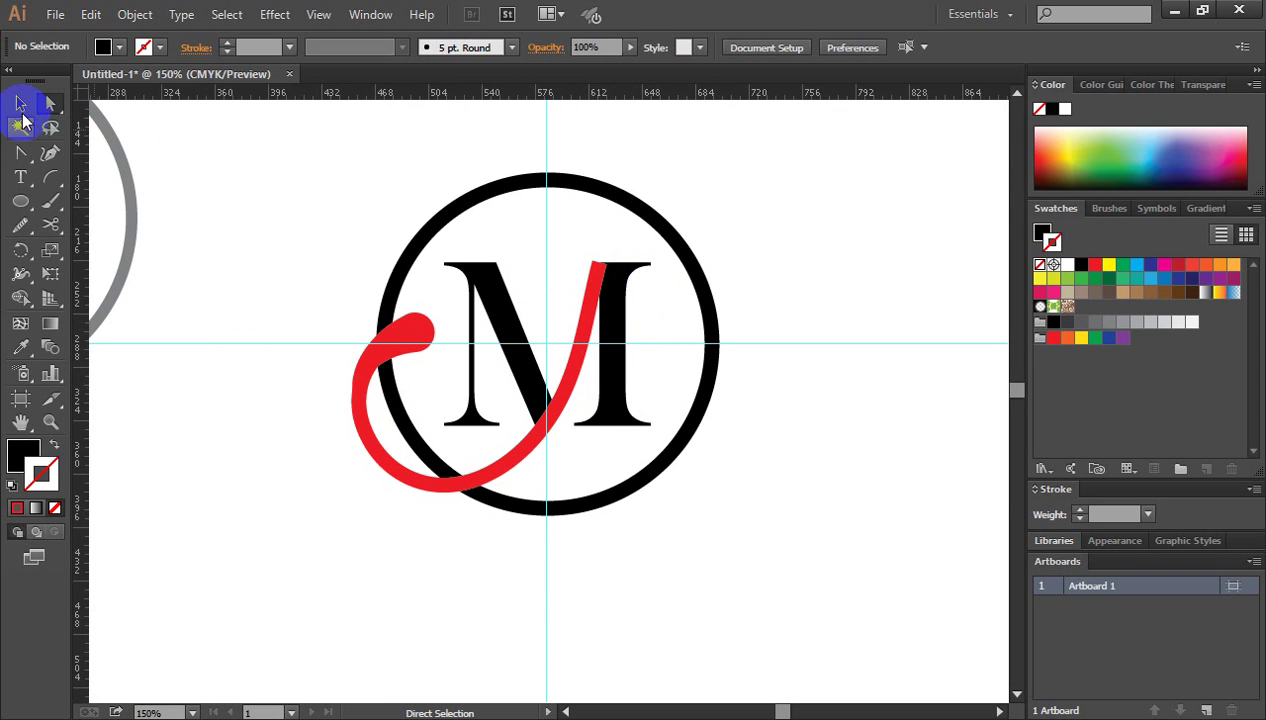
pyautogui.moveTo(881, 433); pyautogui.dragTo(921, 391)
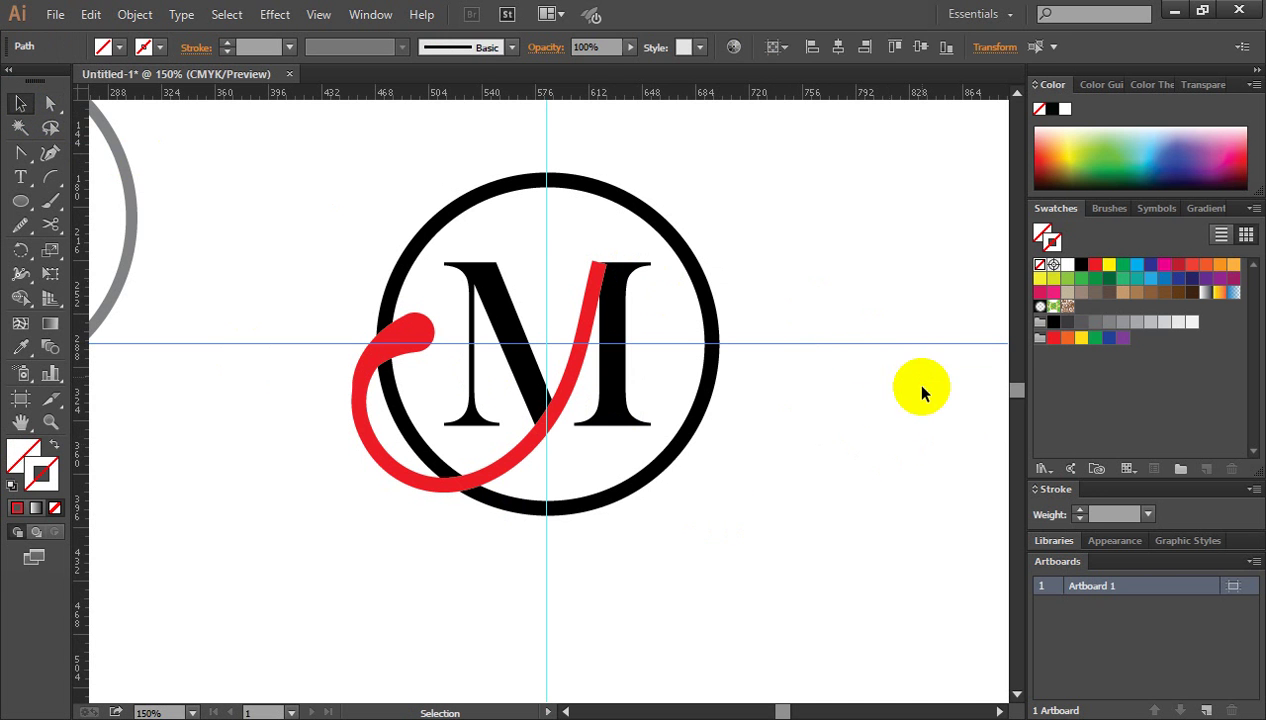
pyautogui.press('Delete')
pyautogui.moveTo(512, 110); pyautogui.dragTo(612, 135)
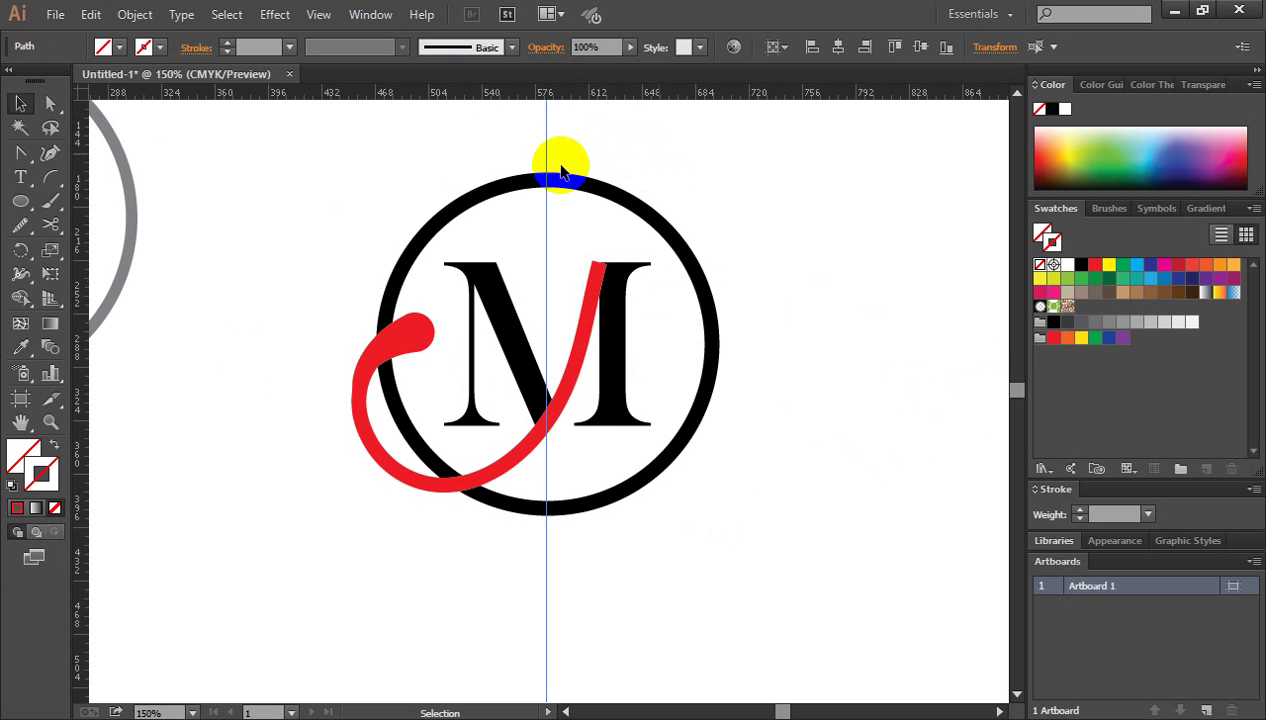
pyautogui.press('Delete')
# Select the swoosh and the teardrop together and expand their appearance.
pyautogui.keyDown('ctrl'); pyautogui.click(549, 397); pyautogui.keyUp('ctrl')
pyautogui.moveTo(573, 205); pyautogui.dragTo(644, 296)
pyautogui.hotkey('ctrl', 'shift', 'a')
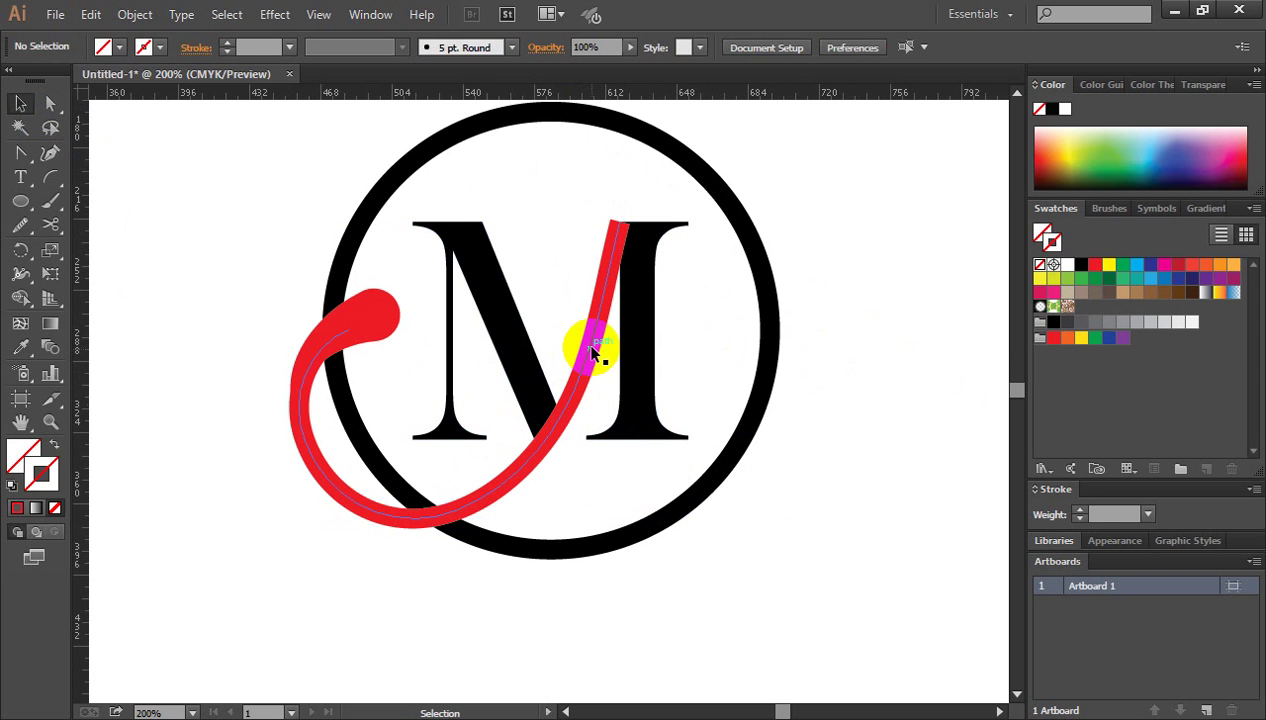
pyautogui.click(591, 350)
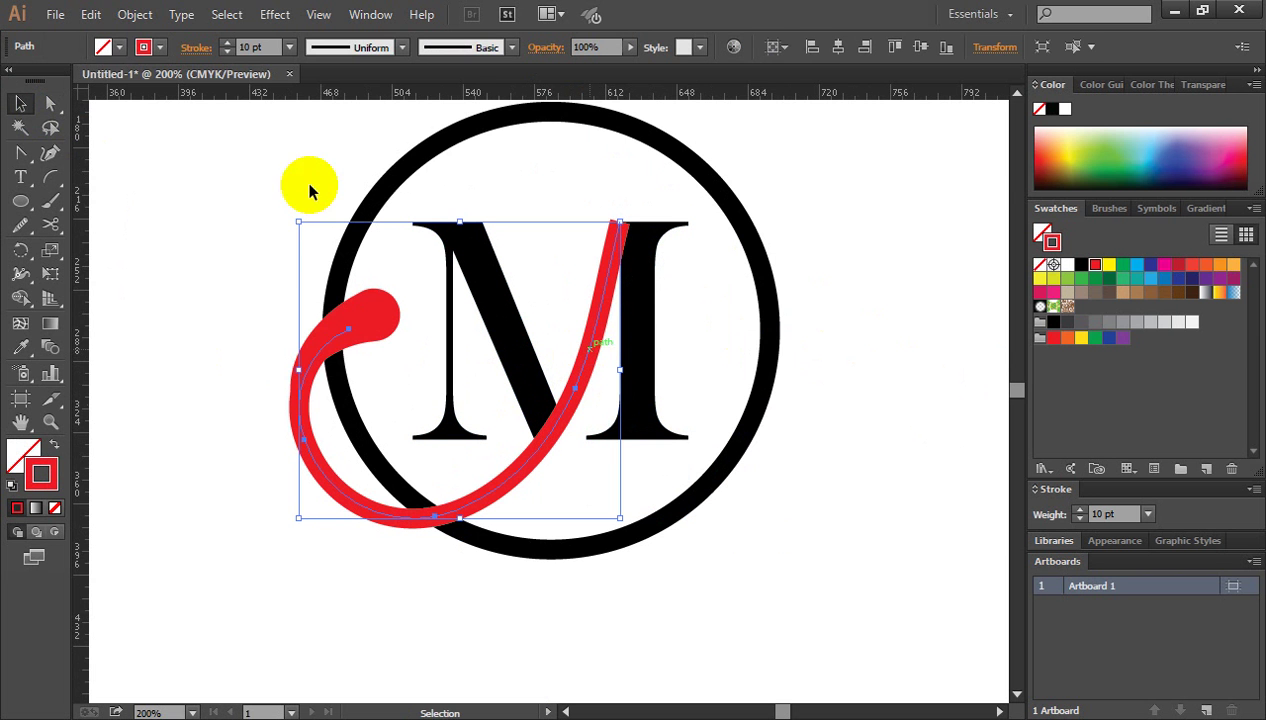
pyautogui.keyDown('shift'); pyautogui.click(370, 317); pyautogui.keyUp('shift')
pyautogui.click(137, 15)
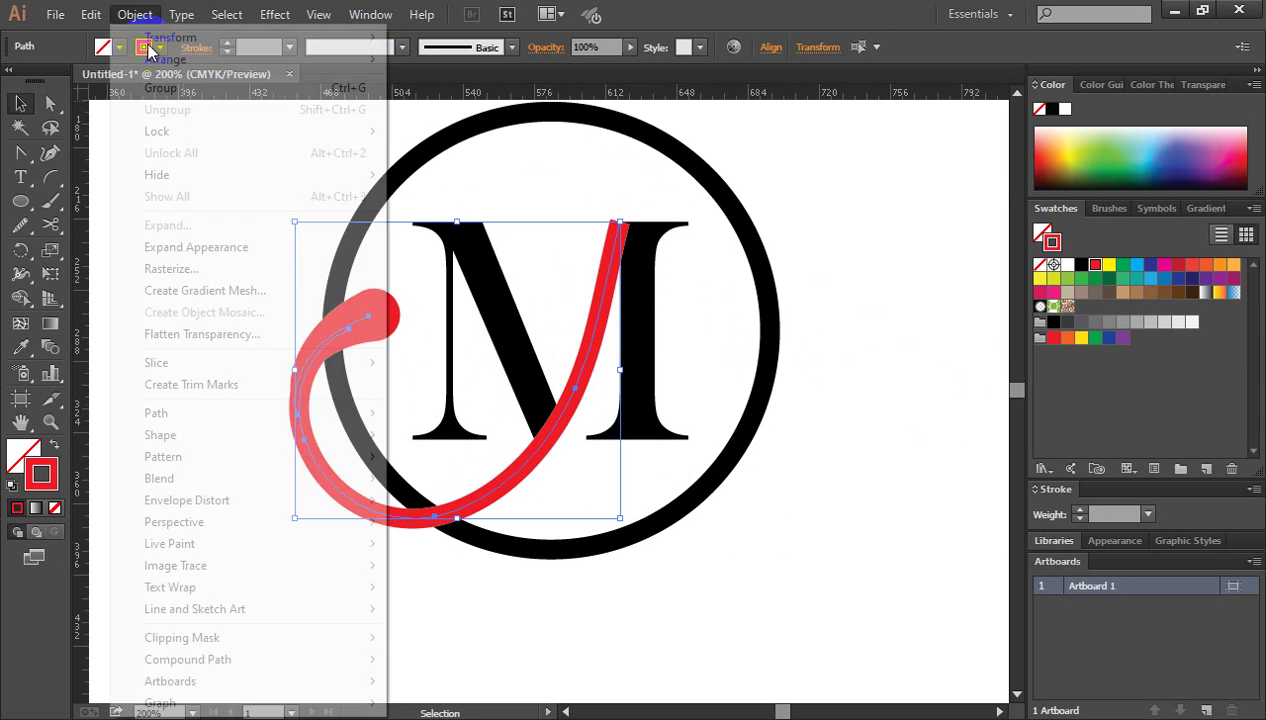
pyautogui.click(293, 248)
# Expand the swoosh and teardrop into shapes with both Fill and Stroke included, and deselect them.
pyautogui.click(138, 16)
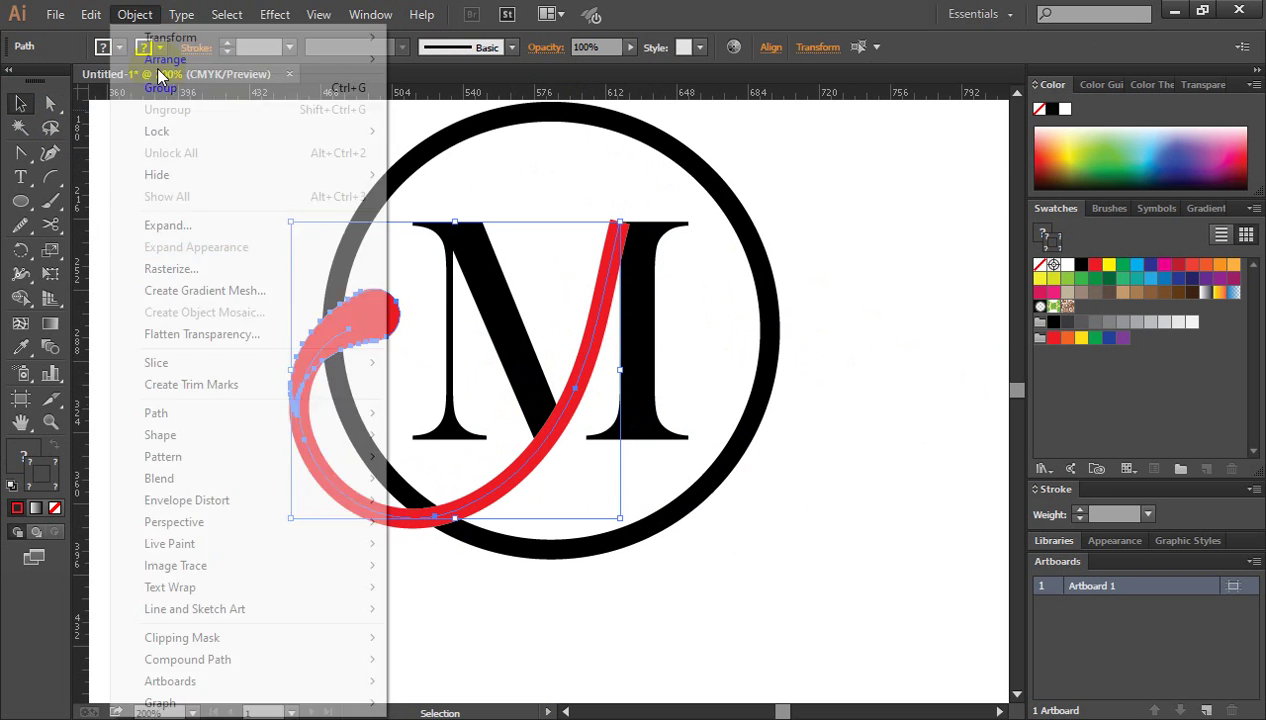
pyautogui.click(175, 224)
pyautogui.click(585, 480)
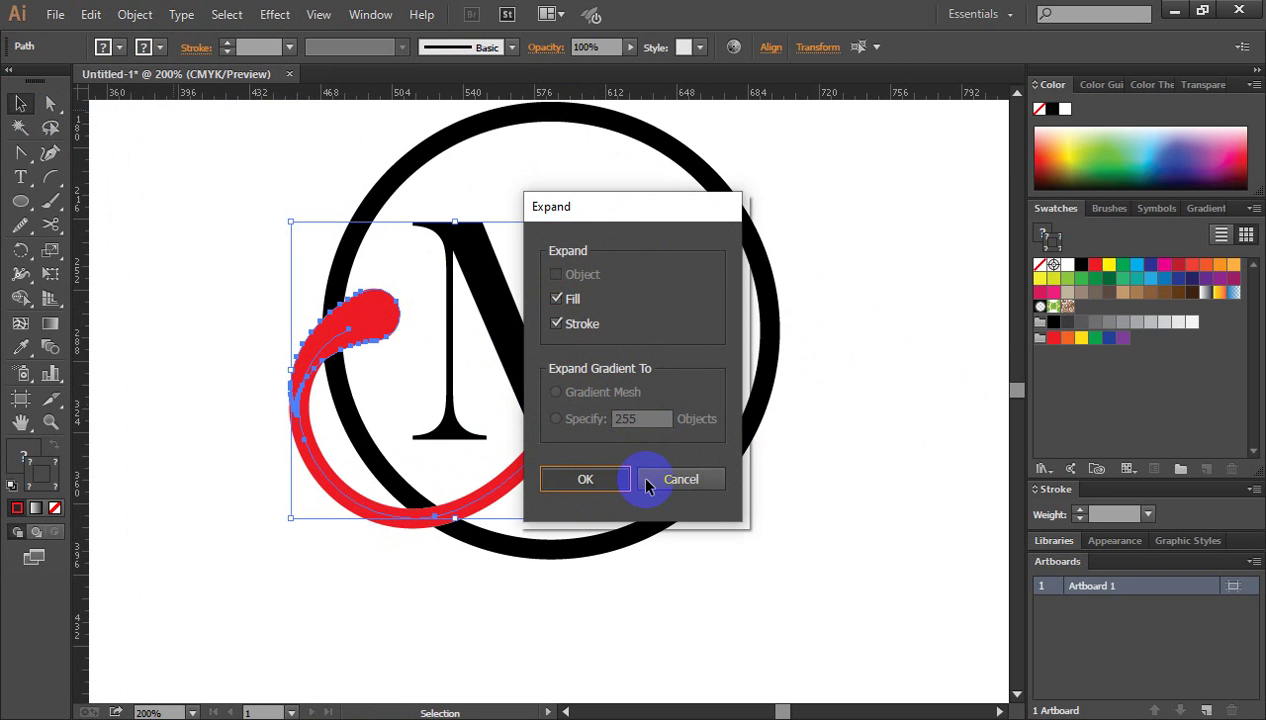
pyautogui.click(801, 453)
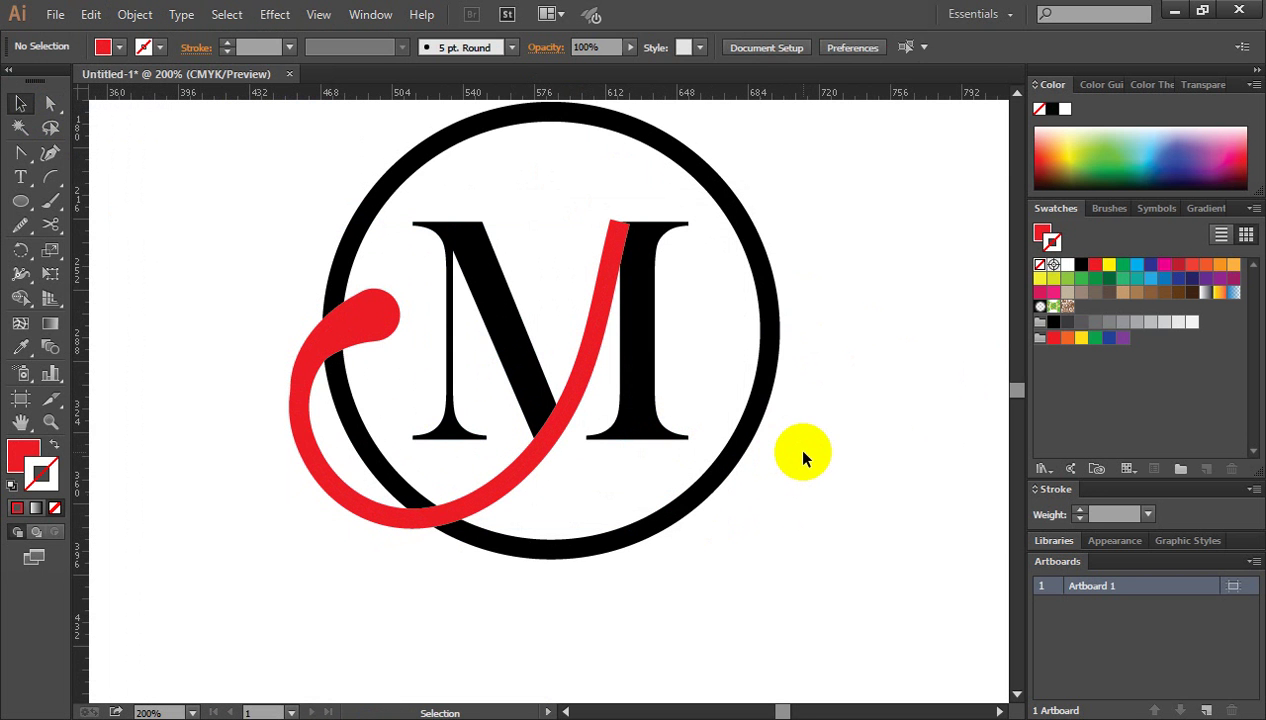
# Select the M, swoosh and teardrop, and merge the M's right stem with the swoosh's top end using Shape Builder in red.
pyautogui.scroll(-1, 789, 432)
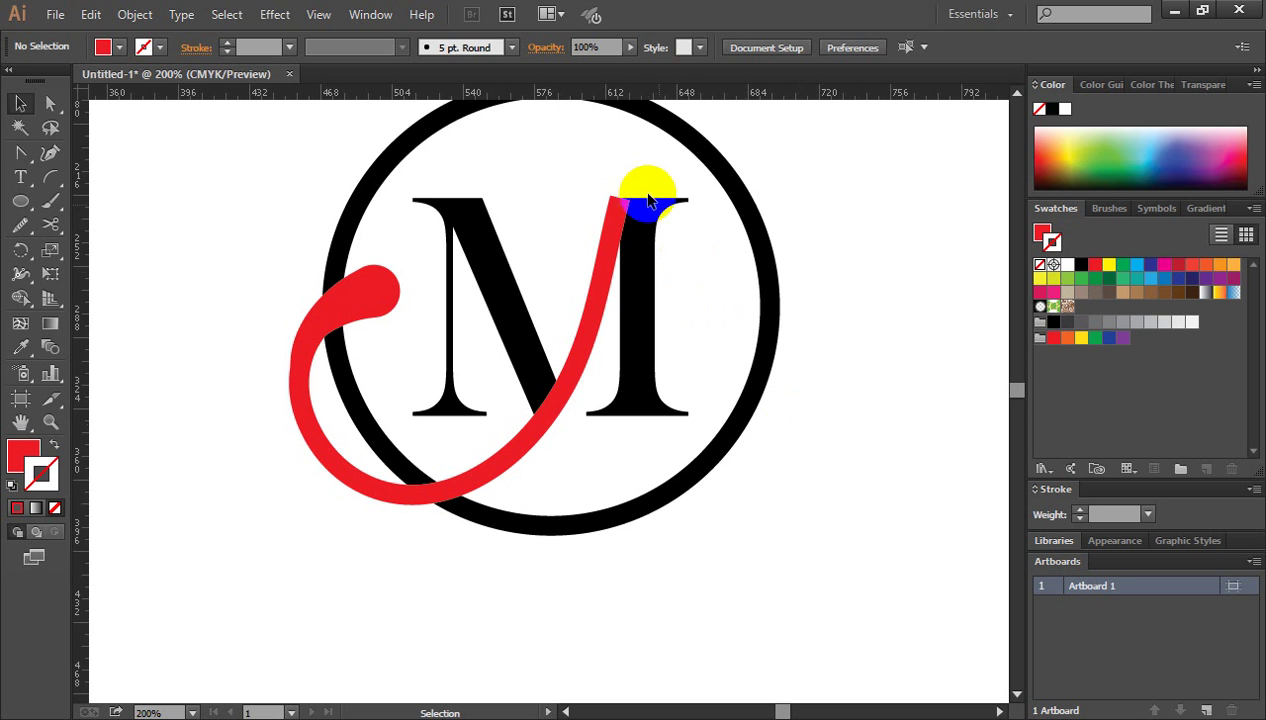
pyautogui.moveTo(650, 225); pyautogui.dragTo(650, 226)
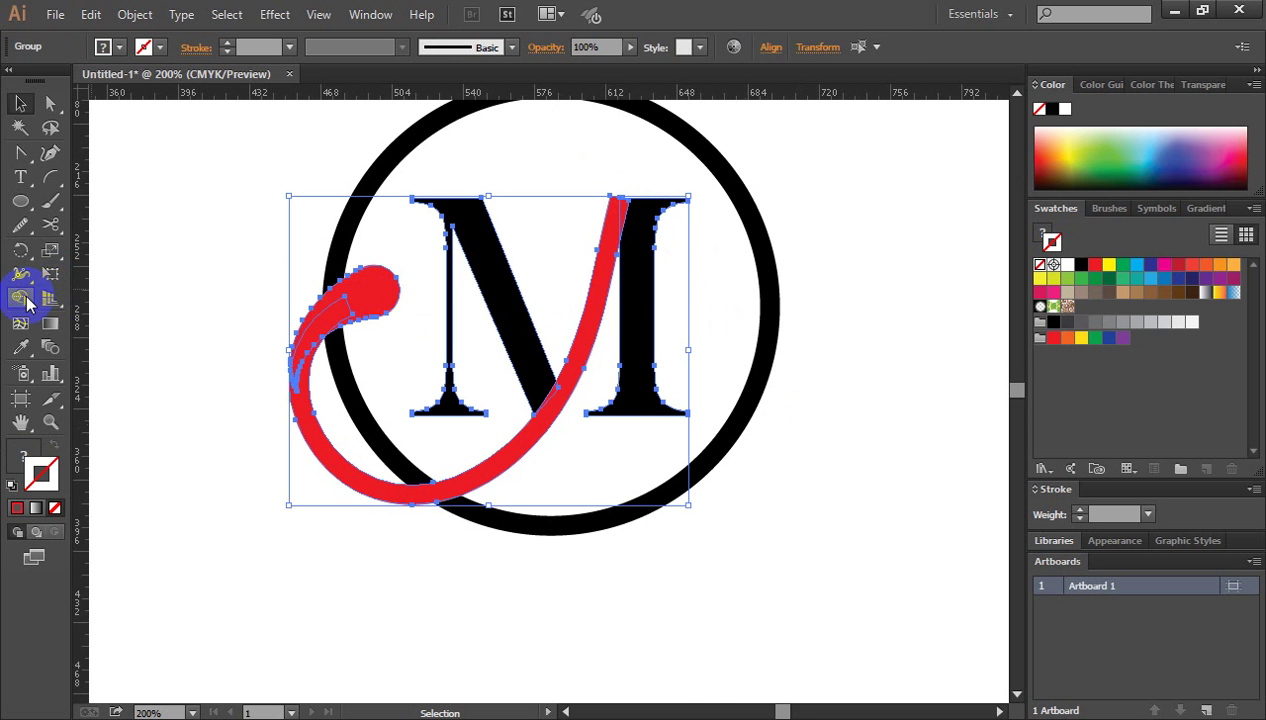
pyautogui.click(21, 298)
pyautogui.click(606, 264)
pyautogui.click(585, 330)
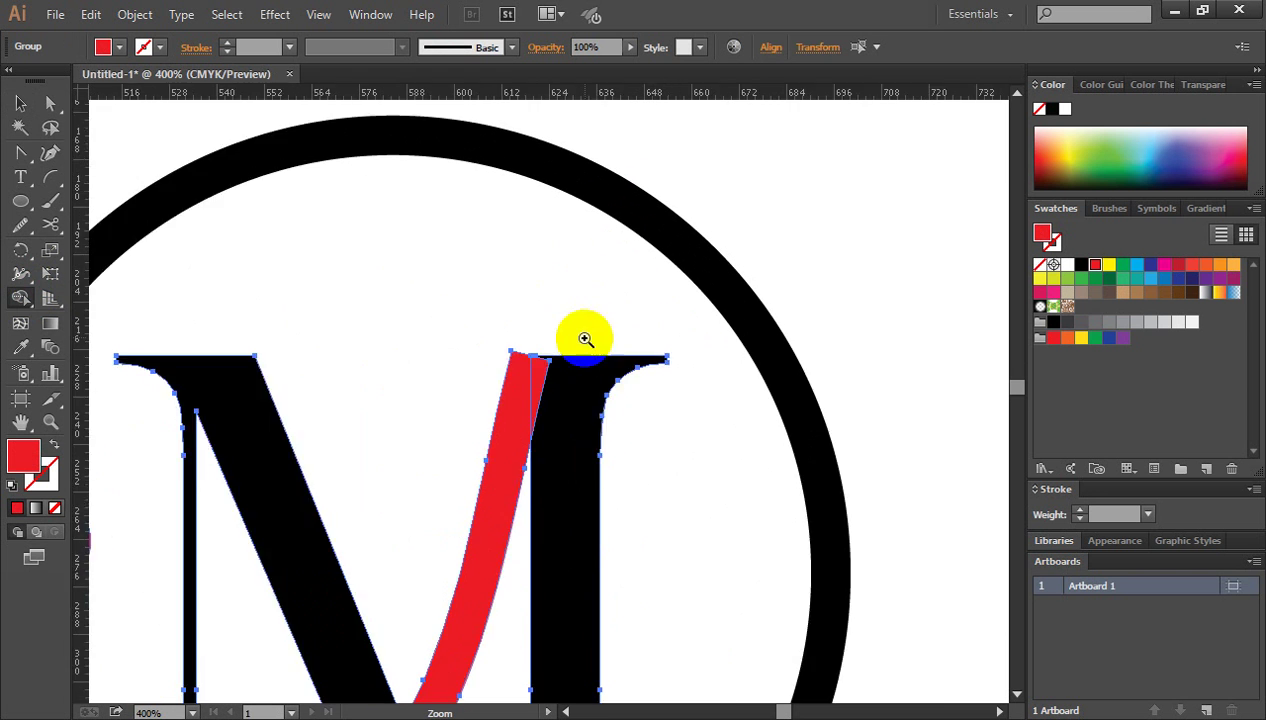
pyautogui.click(582, 339)
pyautogui.moveTo(437, 467)
pyautogui.mouseDown()
pyautogui.moveTo(505, 477)
pyautogui.moveTo(622, 228)
pyautogui.mouseUp()
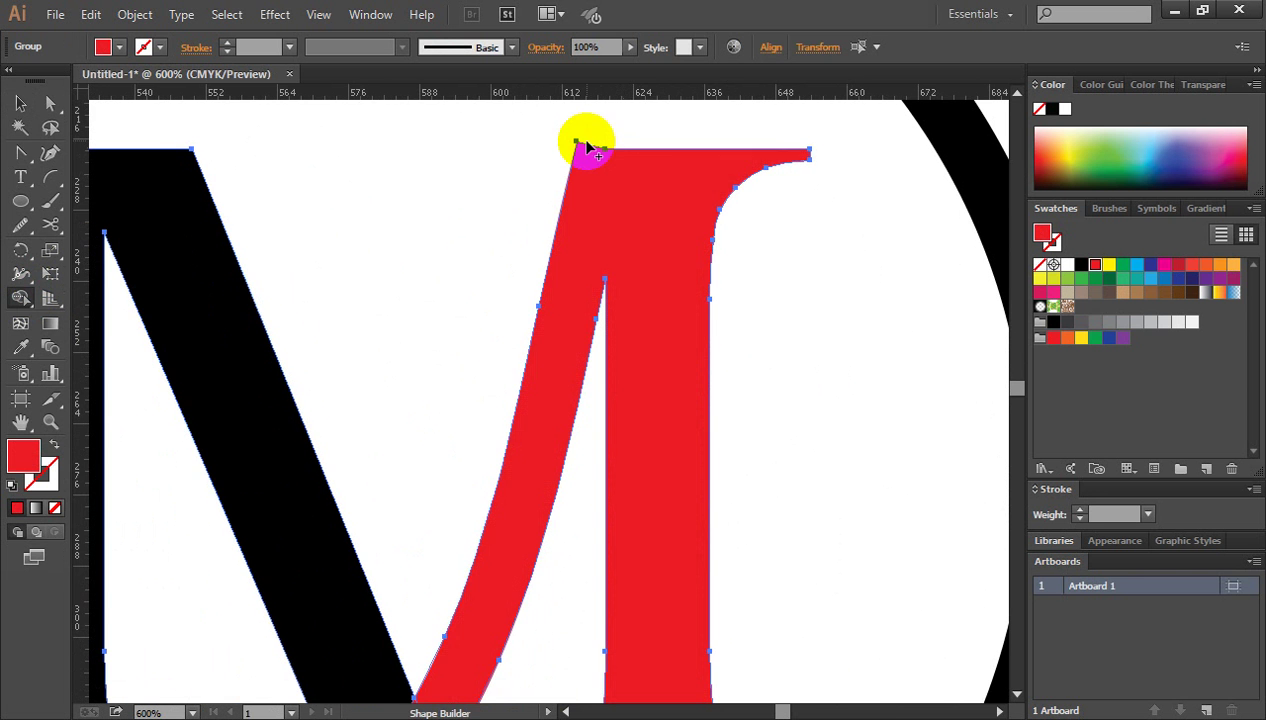
# Merge the overlapping sliver at the foot of the M's diagonal stroke into the red swoosh with Shape Builder.
pyautogui.hotkey('ctrl', '-')
pyautogui.hotkey('ctrl', '-')
pyautogui.hotkey('ctrl', '-')
pyautogui.moveTo(590, 453); pyautogui.dragTo(717, 260)
pyautogui.click(620, 347)
pyautogui.click(565, 366)
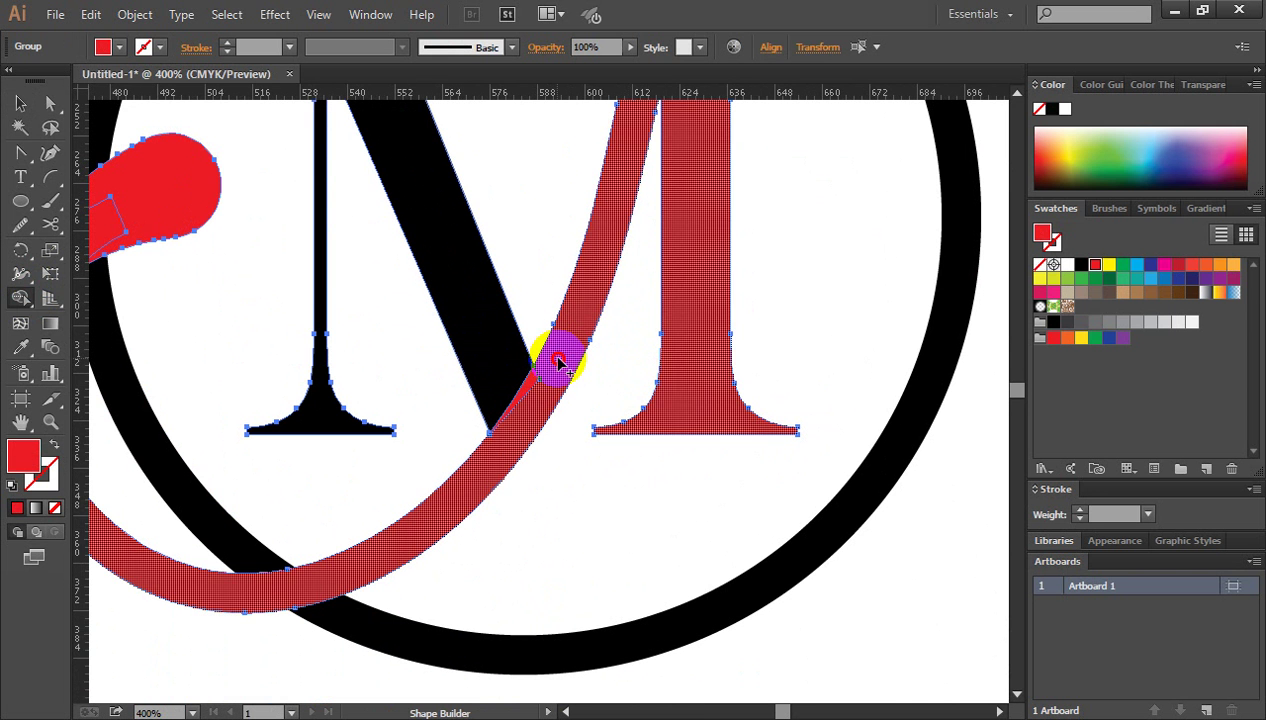
pyautogui.moveTo(560, 363); pyautogui.dragTo(531, 398)
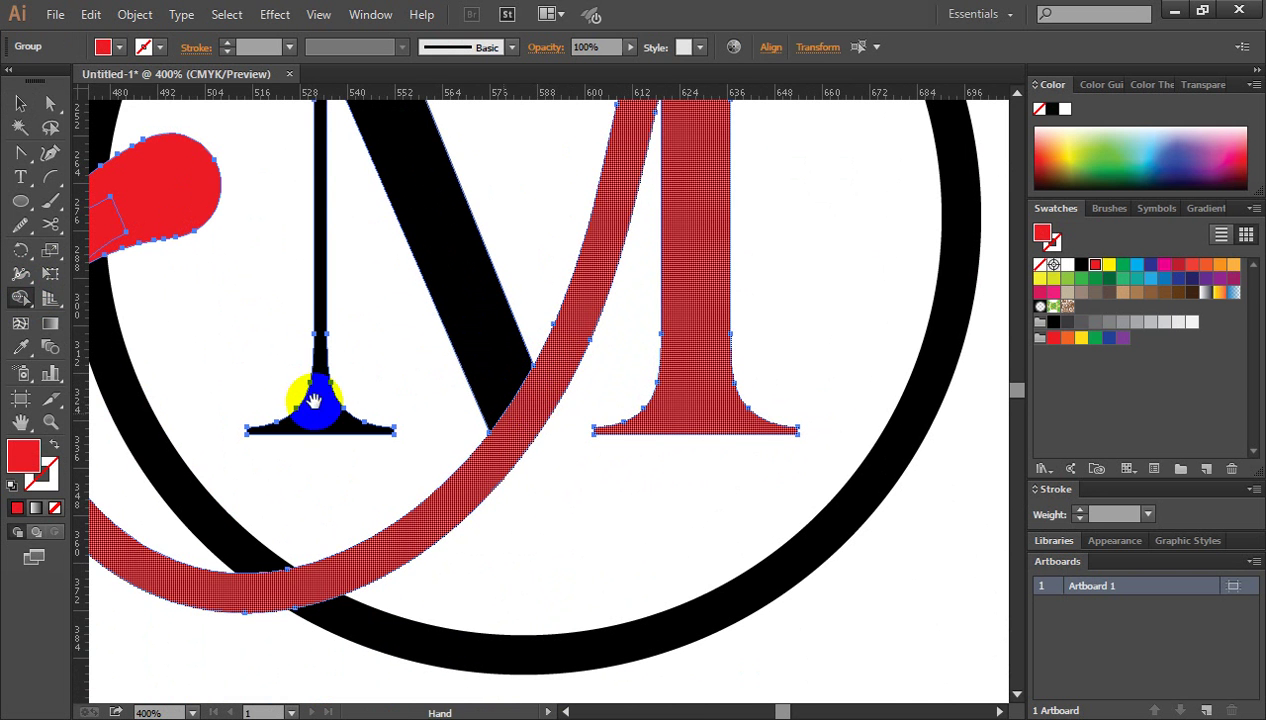
# Merge the teardrop and its overlapping tail into the swoosh with Shape Builder, and deselect the artwork.
pyautogui.moveTo(311, 397); pyautogui.dragTo(751, 492)
pyautogui.moveTo(612, 318)
pyautogui.mouseDown()
pyautogui.moveTo(552, 310)
pyautogui.moveTo(522, 333)
pyautogui.moveTo(480, 390)
pyautogui.moveTo(484, 372)
pyautogui.moveTo(466, 440)
pyautogui.mouseUp()
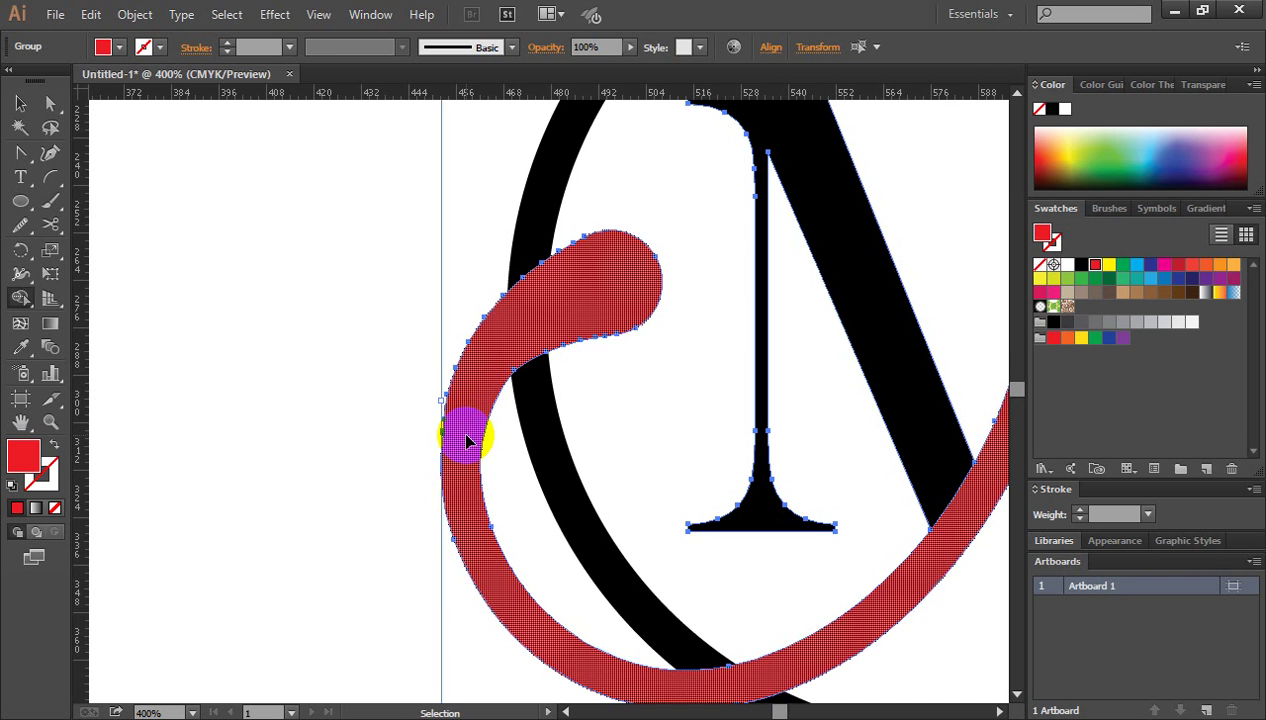
pyautogui.hotkey('ctrl', '-')
pyautogui.hotkey('ctrl', '-')
pyautogui.hotkey('ctrl', '-')
pyautogui.moveTo(741, 433); pyautogui.dragTo(692, 392)
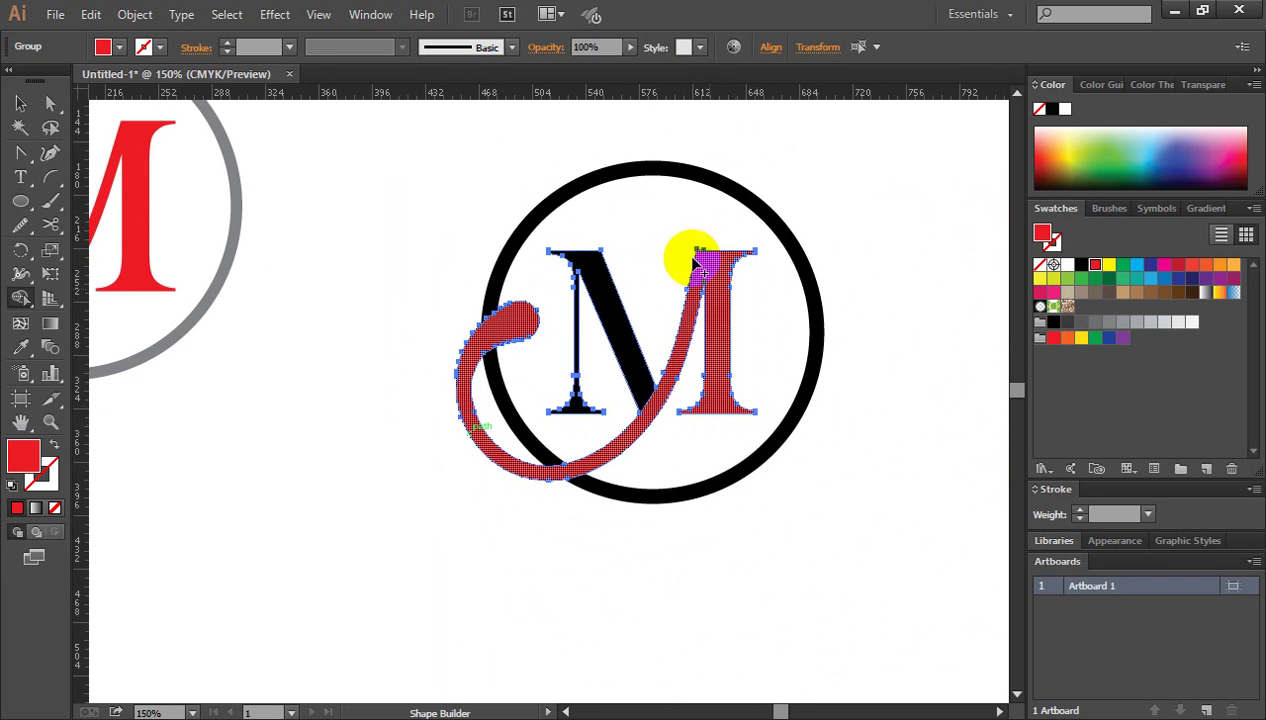
pyautogui.moveTo(697, 262)
pyautogui.mouseDown()
pyautogui.moveTo(672, 367)
pyautogui.moveTo(415, 387)
pyautogui.mouseUp()
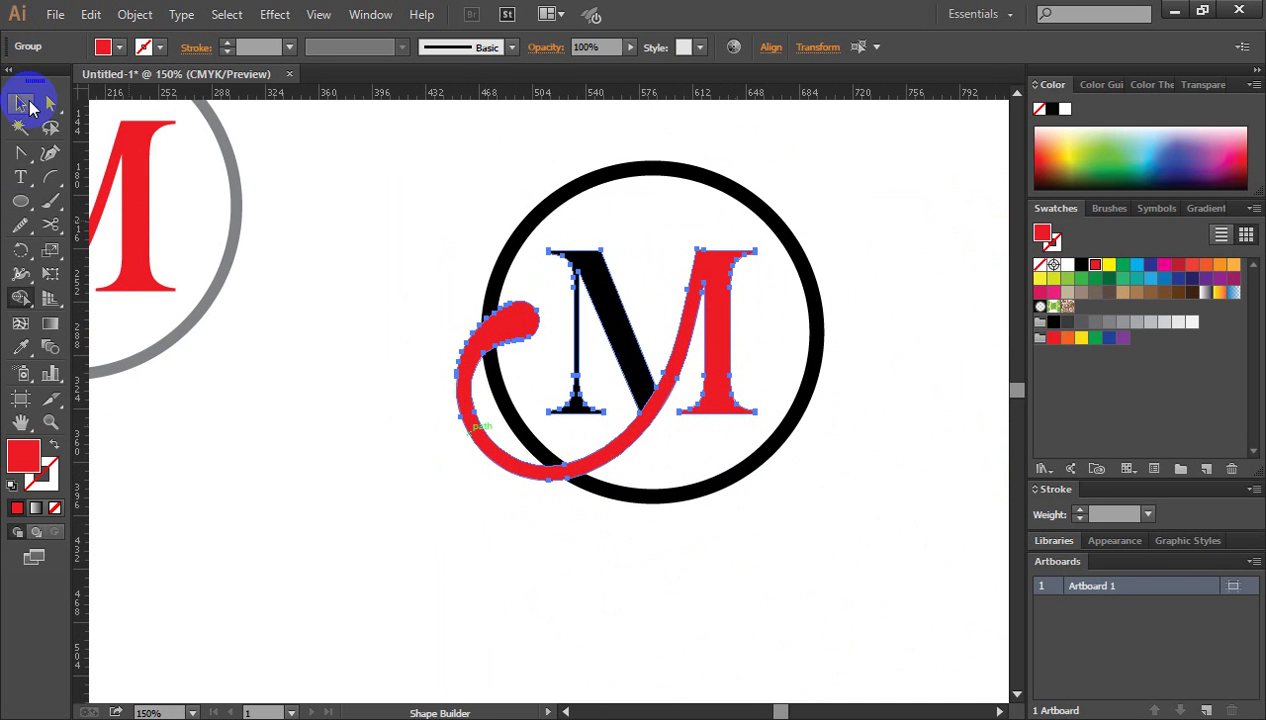
pyautogui.click(29, 104)
pyautogui.click(336, 418)
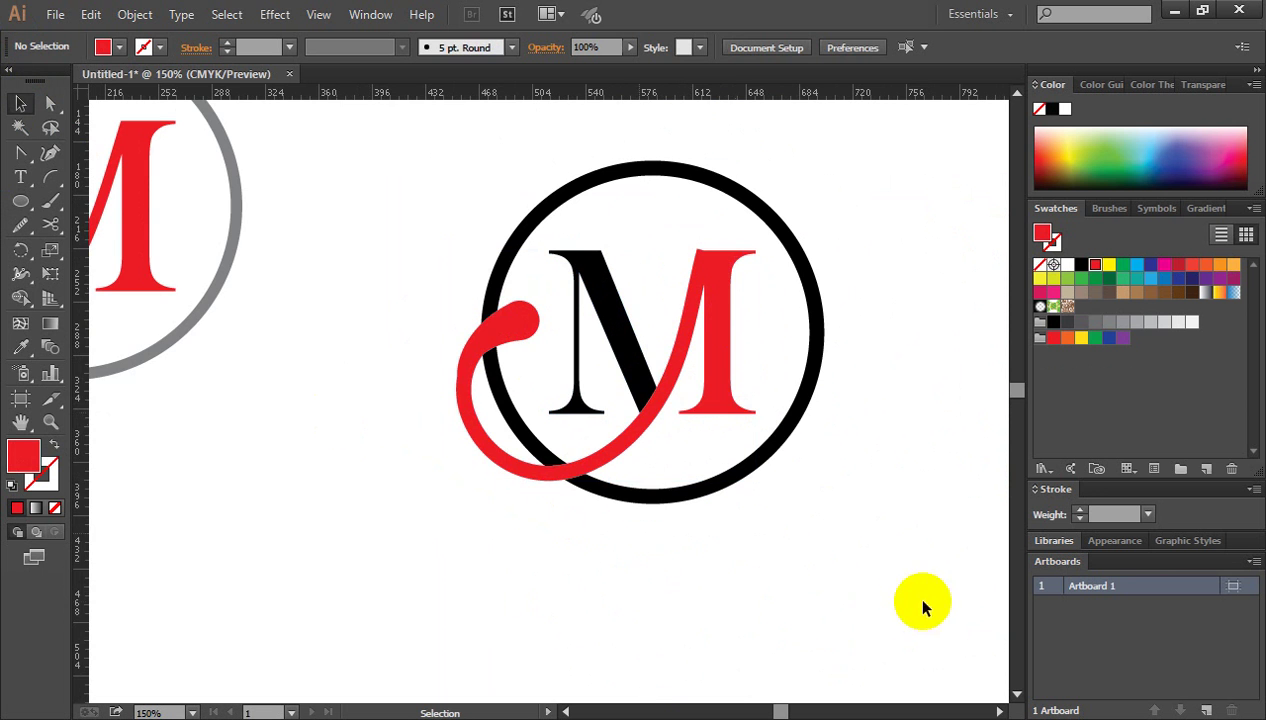
# Add anchor points to the black circle under the teardrop and under the swoosh's lower curve at X 526.431 px, Y 366.841 px.
pyautogui.keyDown('ctrl'); pyautogui.click(553, 435); pyautogui.keyUp('ctrl')
pyautogui.keyDown('ctrl'); pyautogui.click(610, 378); pyautogui.keyUp('ctrl')
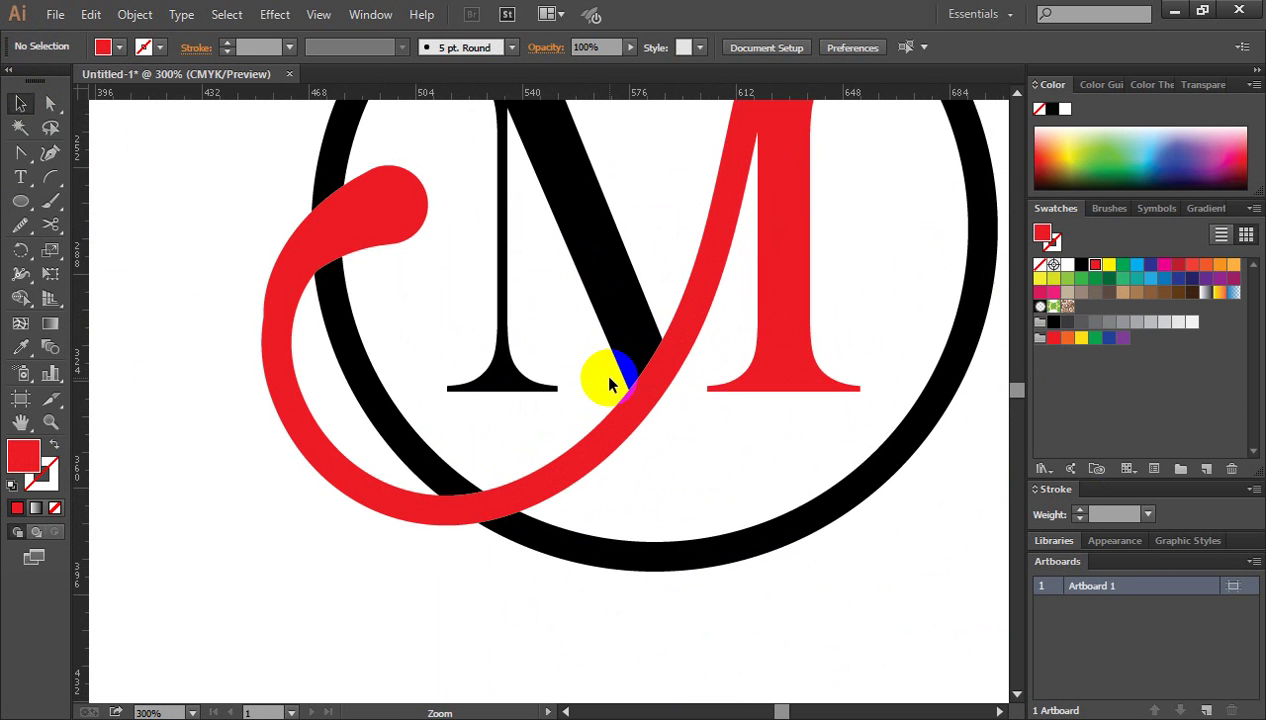
pyautogui.click(333, 300)
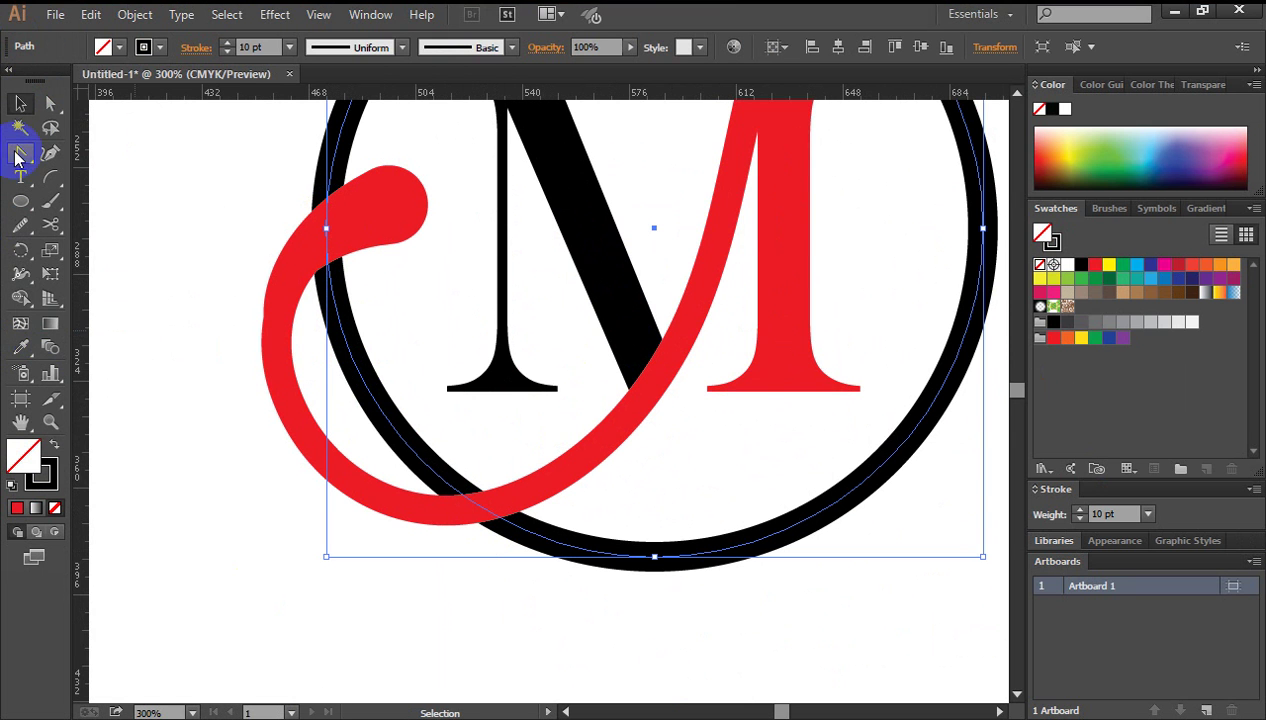
pyautogui.moveTo(20, 152); pyautogui.dragTo(124, 184)
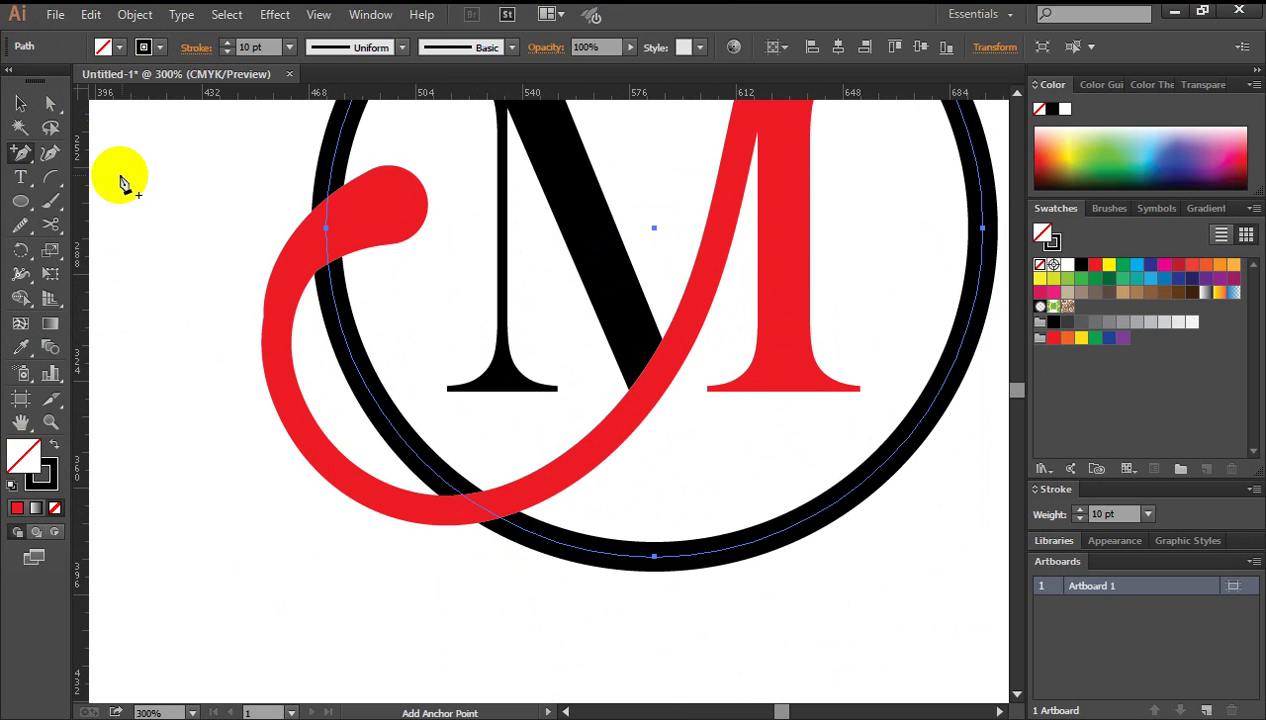
pyautogui.click(333, 257)
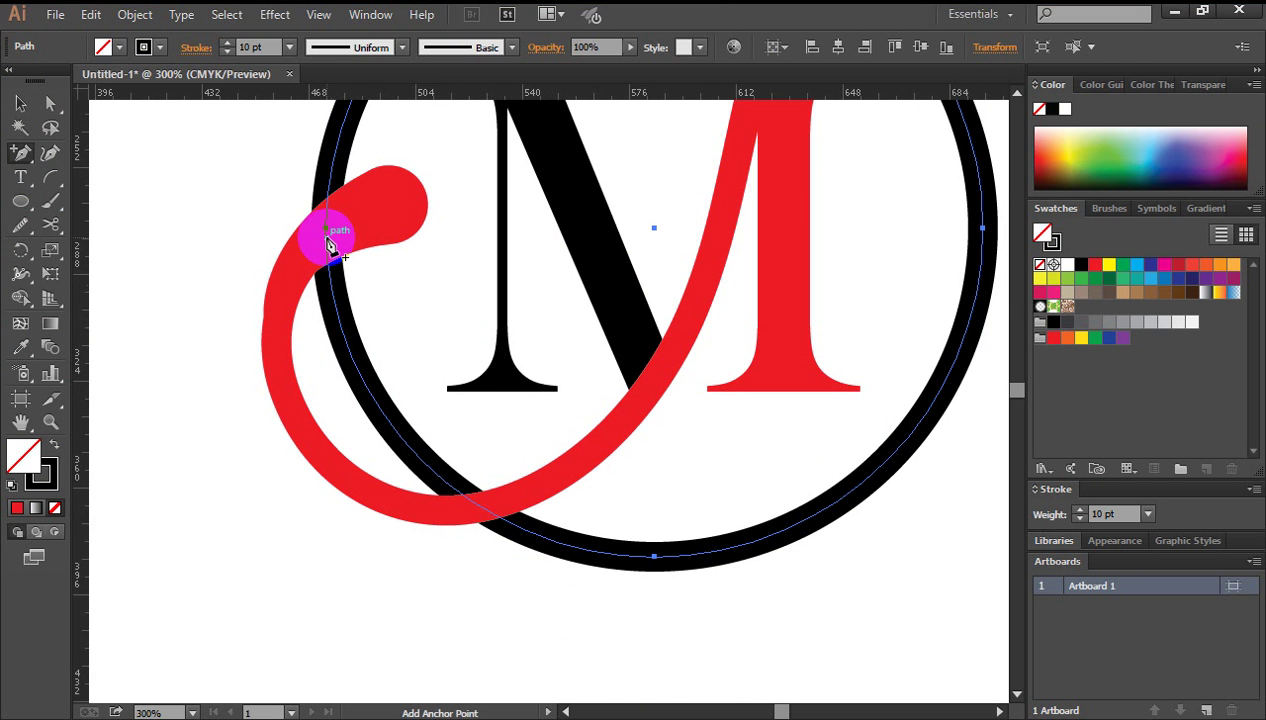
pyautogui.click(490, 518)
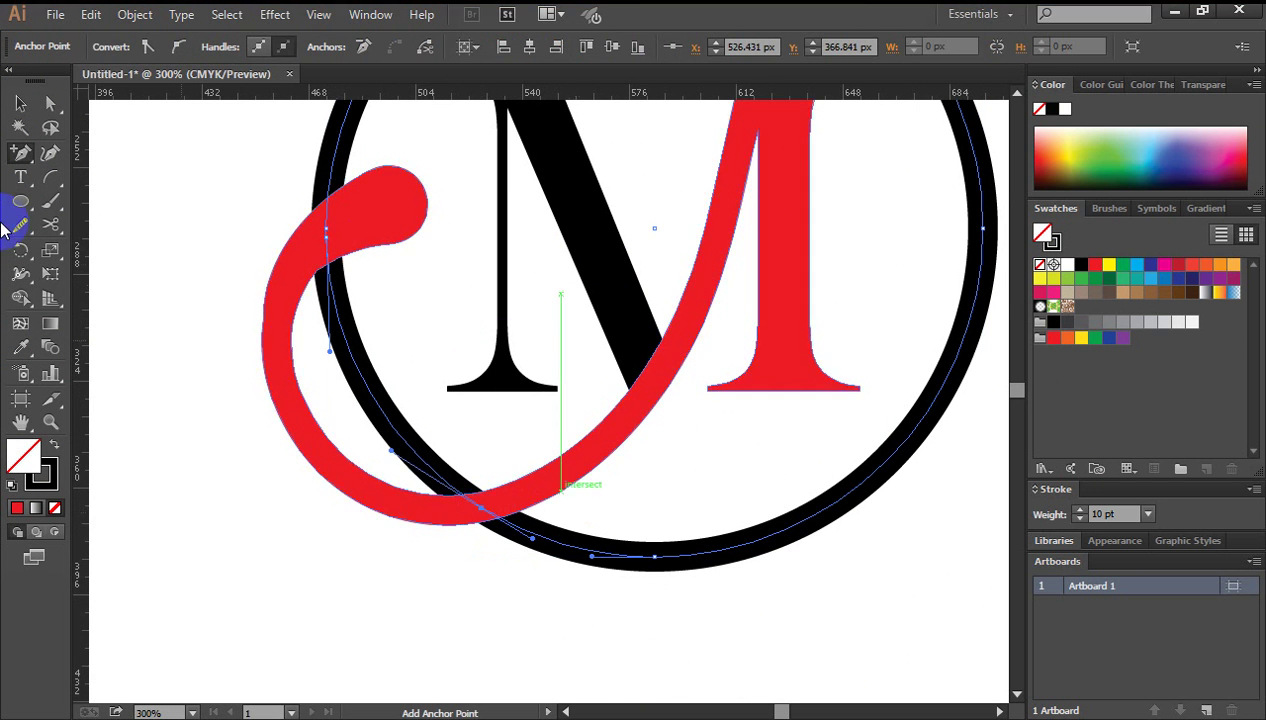
# Cut the circle with the Scissors tool at the two anchors beneath the teardrop and the swoosh's lower curve.
pyautogui.moveTo(48, 234)
pyautogui.mouseDown()
pyautogui.moveTo(45, 222)
pyautogui.moveTo(93, 223)
pyautogui.moveTo(93, 248)
pyautogui.mouseUp()
pyautogui.click(324, 247)
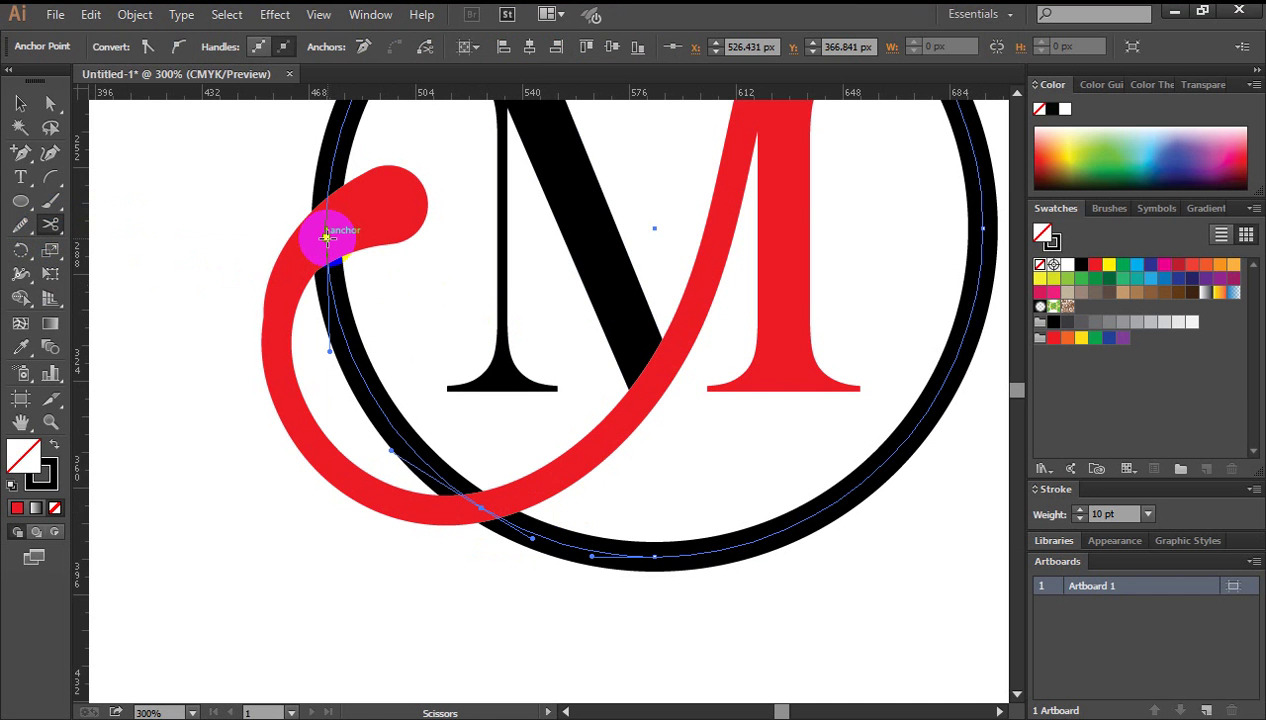
pyautogui.click(326, 236)
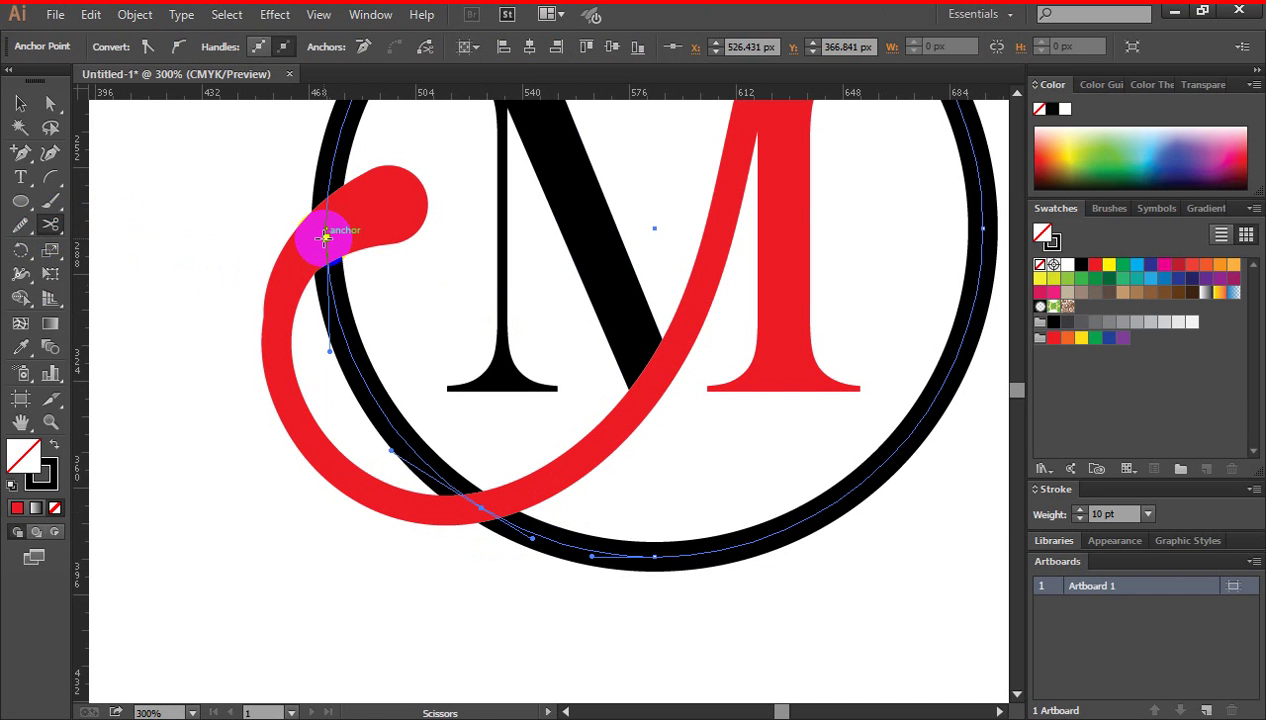
pyautogui.click(482, 507)
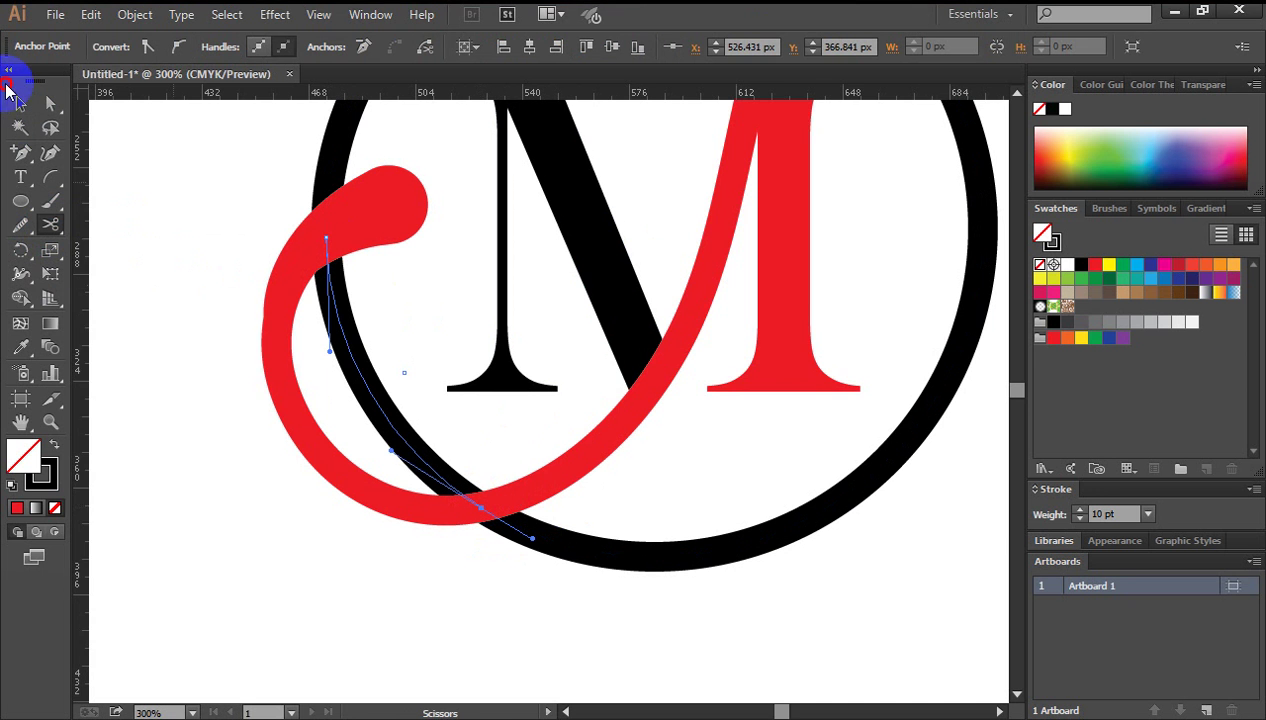
pyautogui.moveTo(9, 83); pyautogui.dragTo(11, 85)
pyautogui.click(229, 371)
pyautogui.click(803, 394)
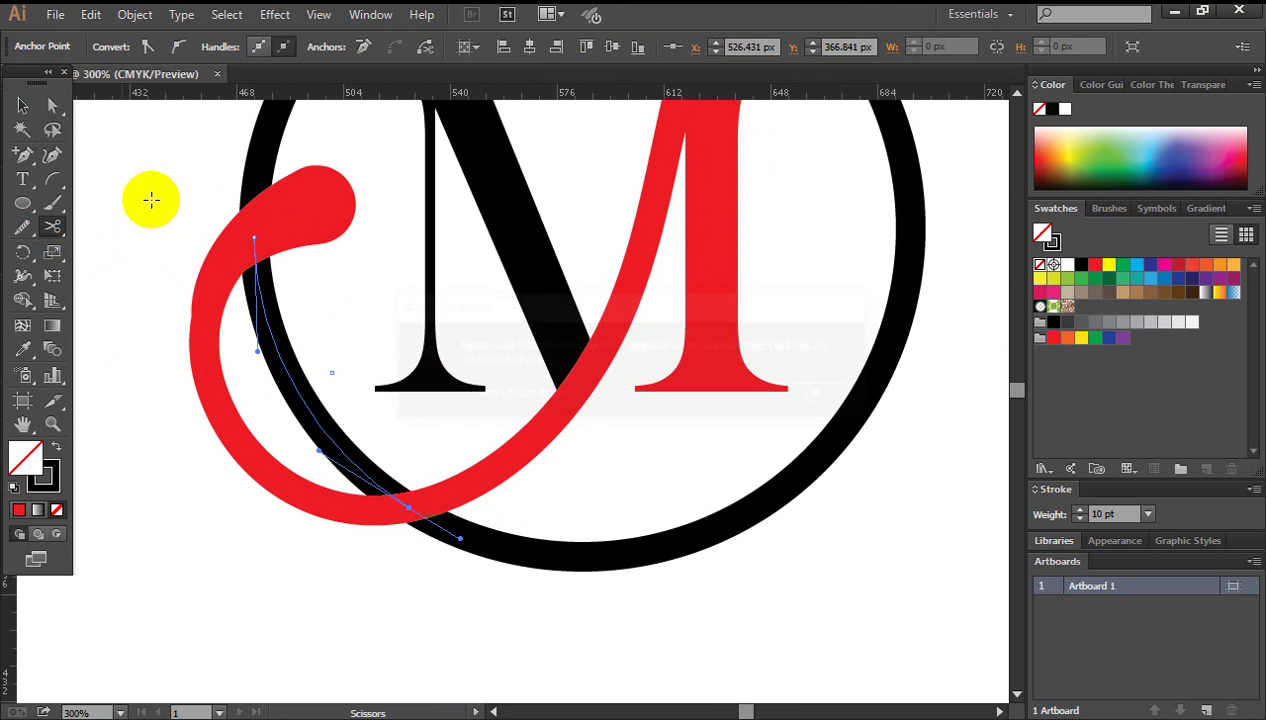
pyautogui.click(145, 189)
pyautogui.click(814, 395)
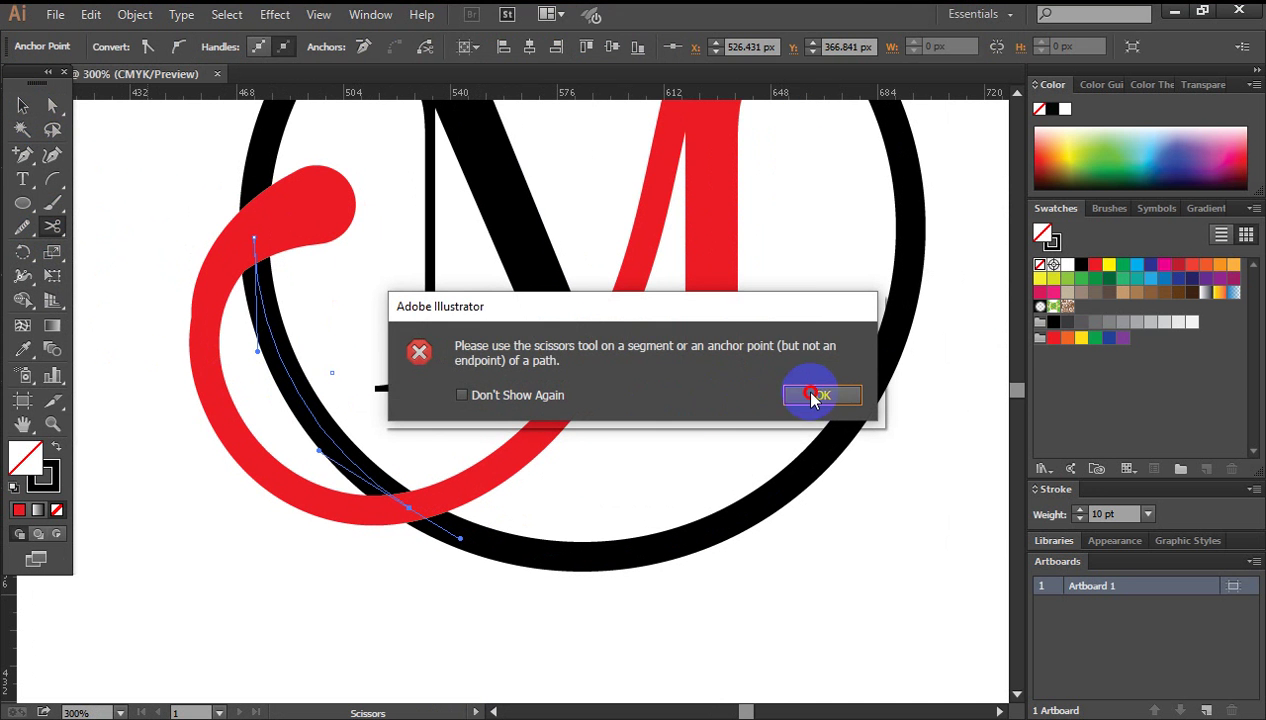
# Delete the cut arc of the black circle between the teardrop and the swoosh's lower curve.
pyautogui.click(23, 106)
pyautogui.click(317, 405)
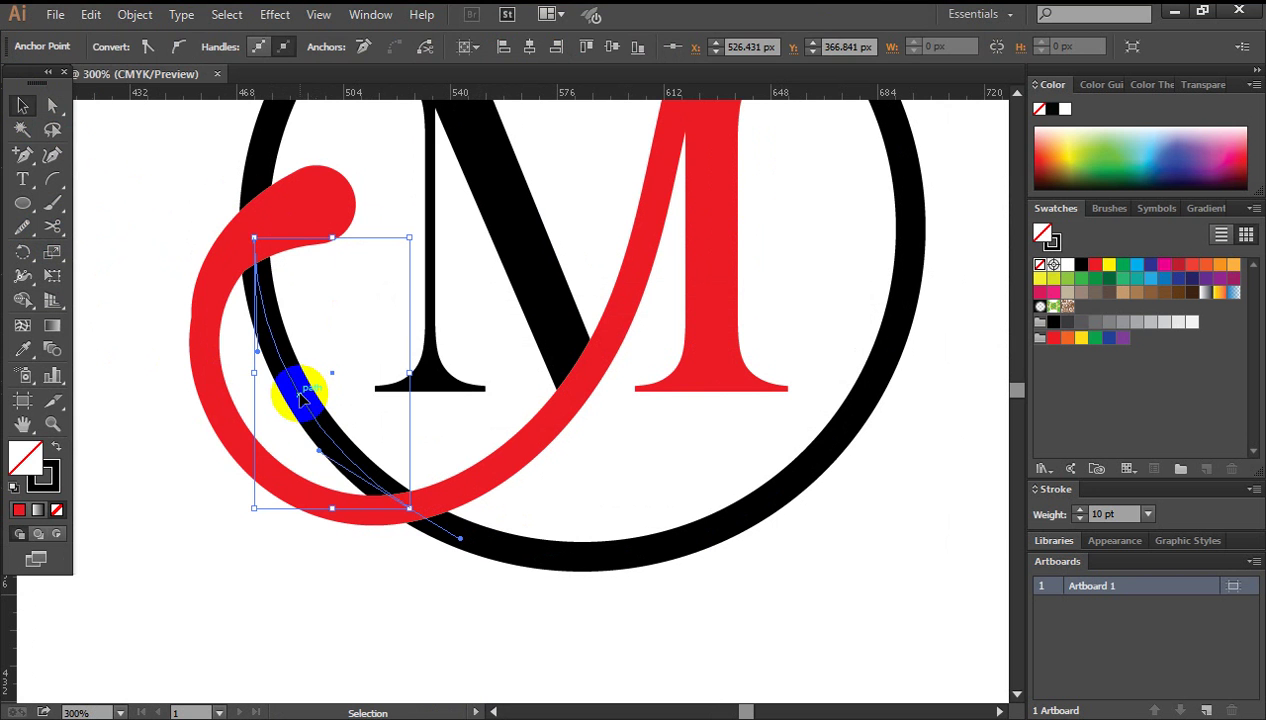
pyautogui.press('Delete')
pyautogui.hotkey('ctrl', '-')
pyautogui.hotkey('ctrl', '-')
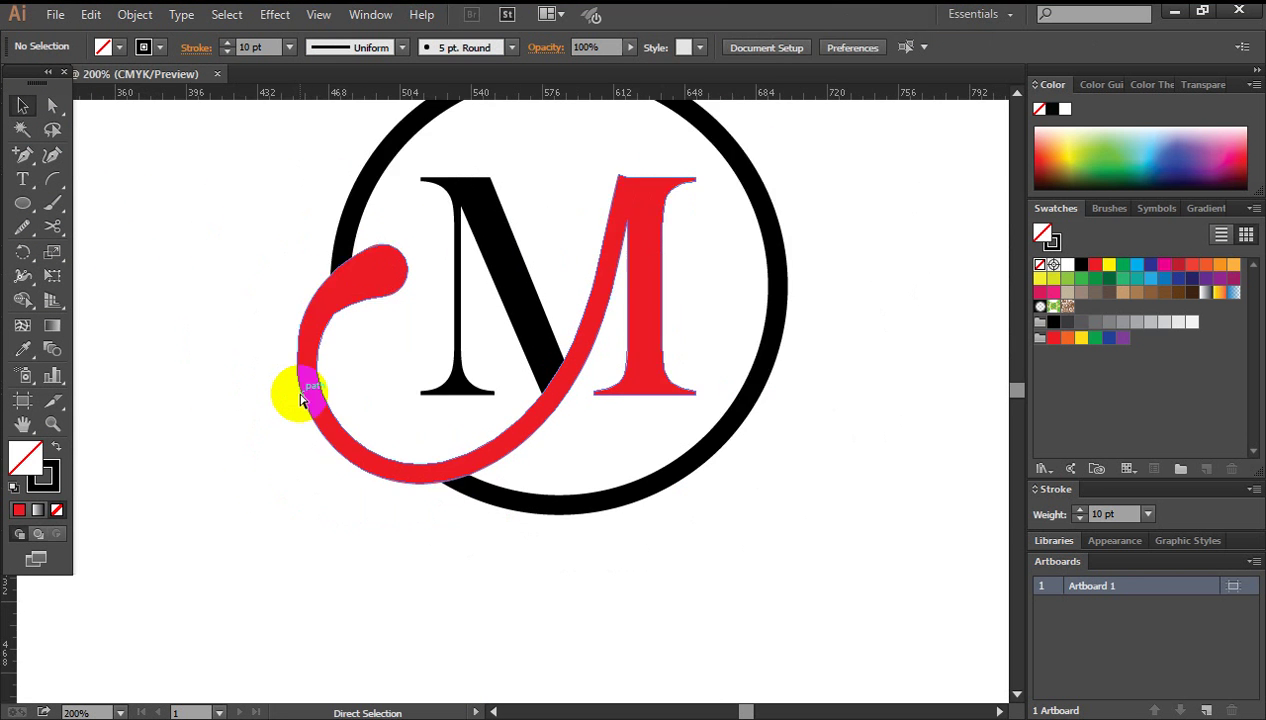
pyautogui.moveTo(375, 361); pyautogui.dragTo(439, 372)
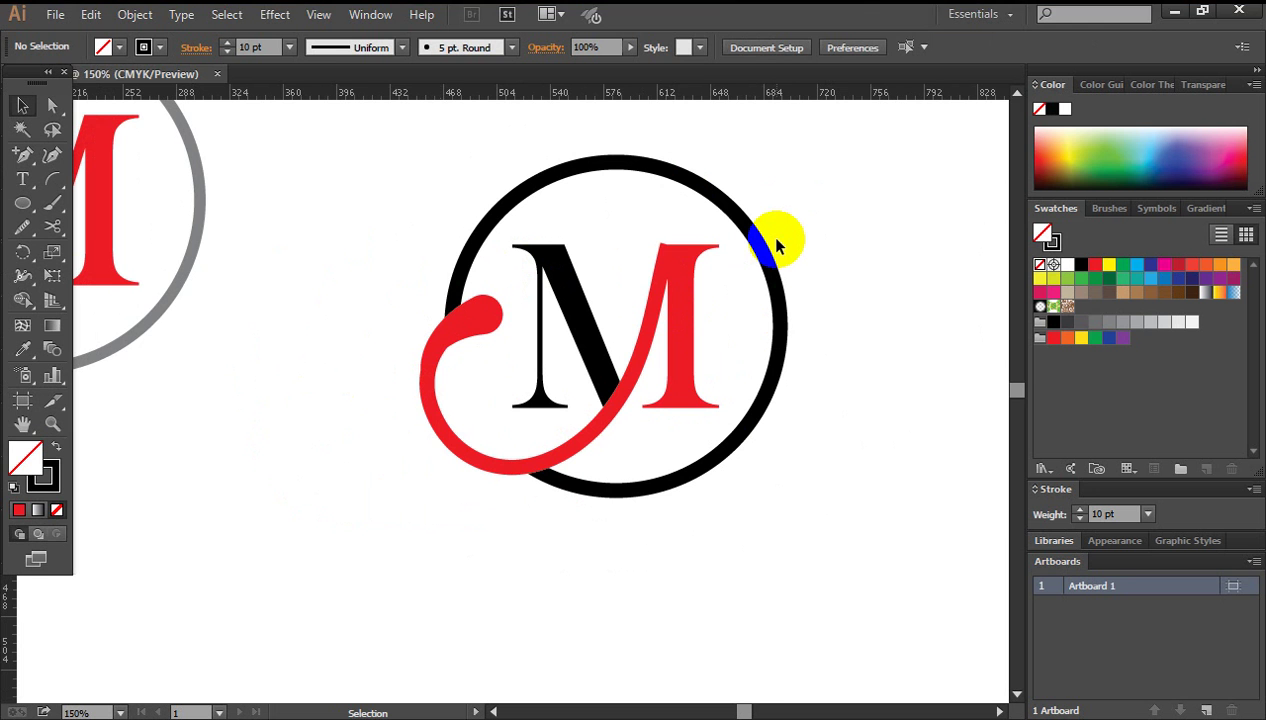
# Expand the cut black circle with Fill and Stroke enabled, and deselect it.
pyautogui.click(666, 170)
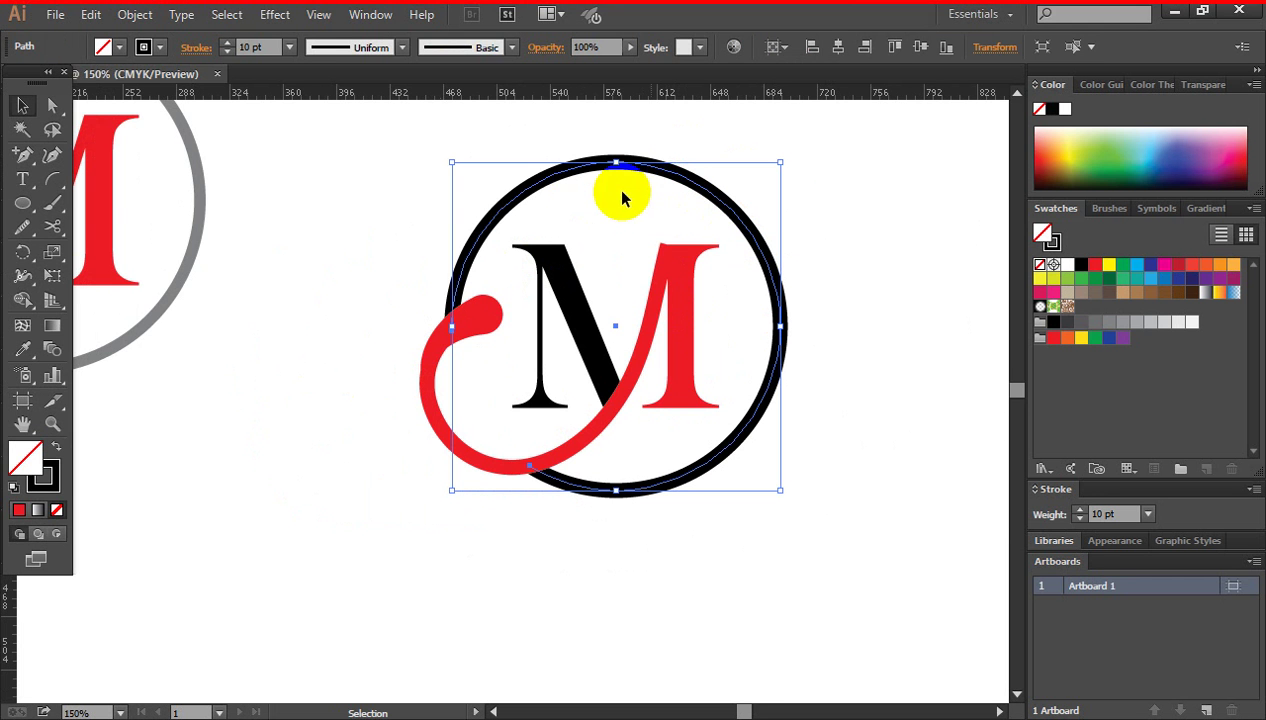
pyautogui.click(130, 18)
pyautogui.click(165, 223)
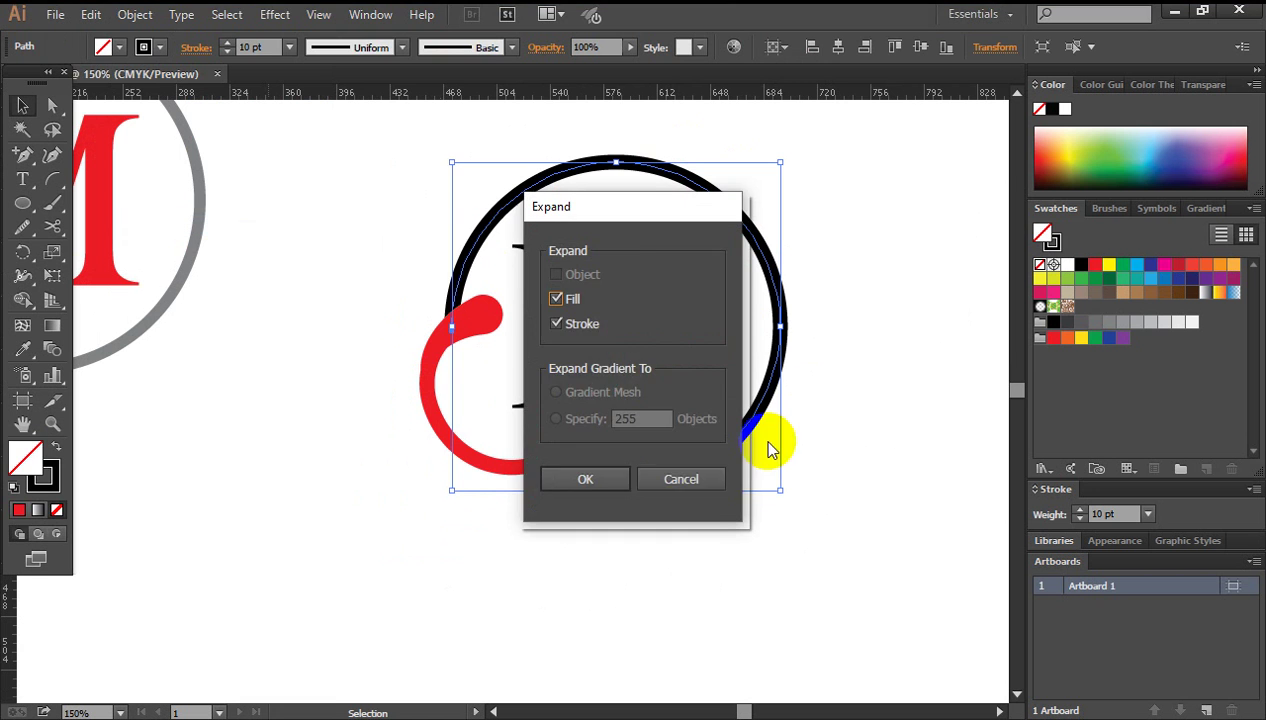
pyautogui.click(586, 480)
pyautogui.click(862, 445)
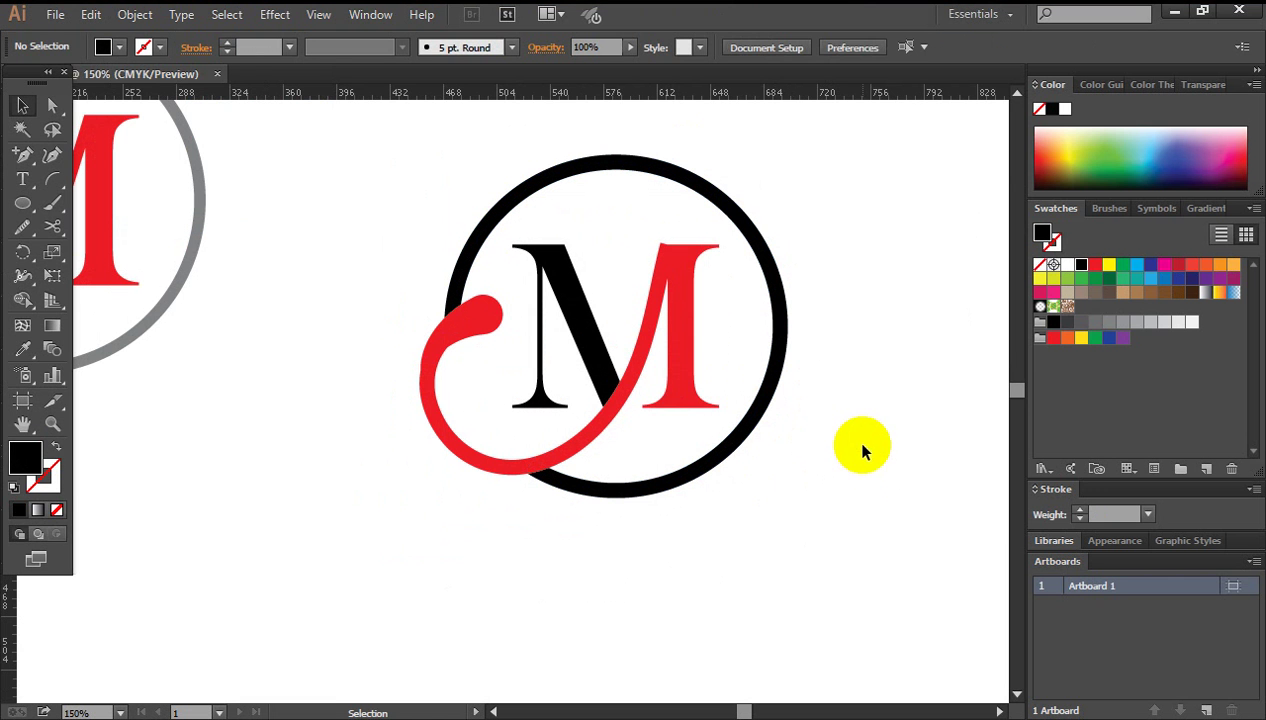
# Recolor the black part of the M and the circle with the grey sampled from the reference logo's ring, and deselect.
pyautogui.click(565, 311)
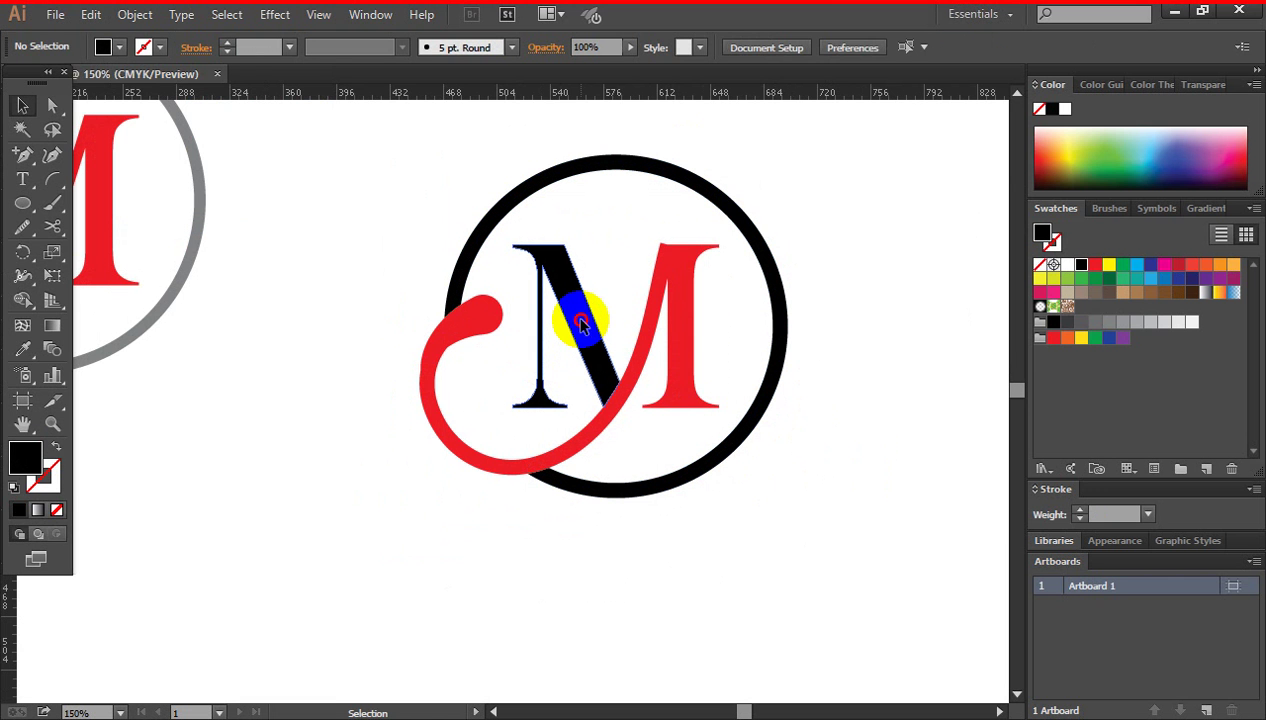
pyautogui.keyDown('shift'); pyautogui.click(729, 203); pyautogui.keyUp('shift')
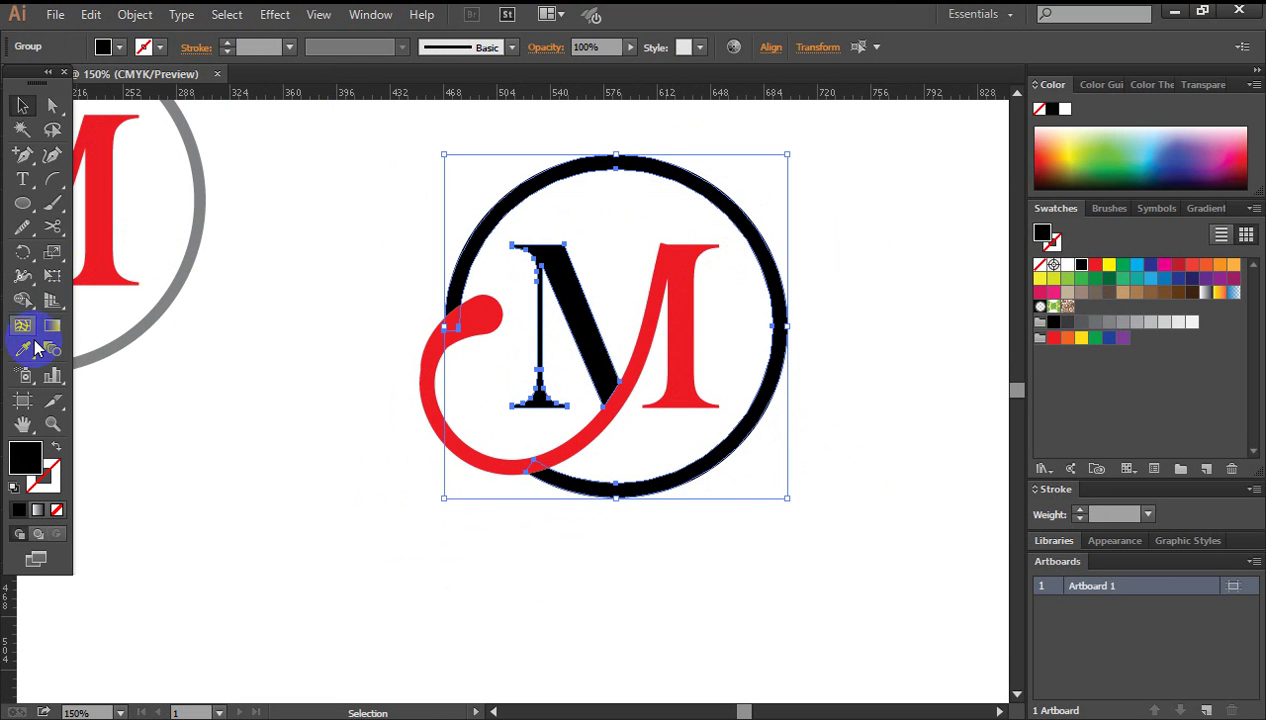
pyautogui.click(188, 265)
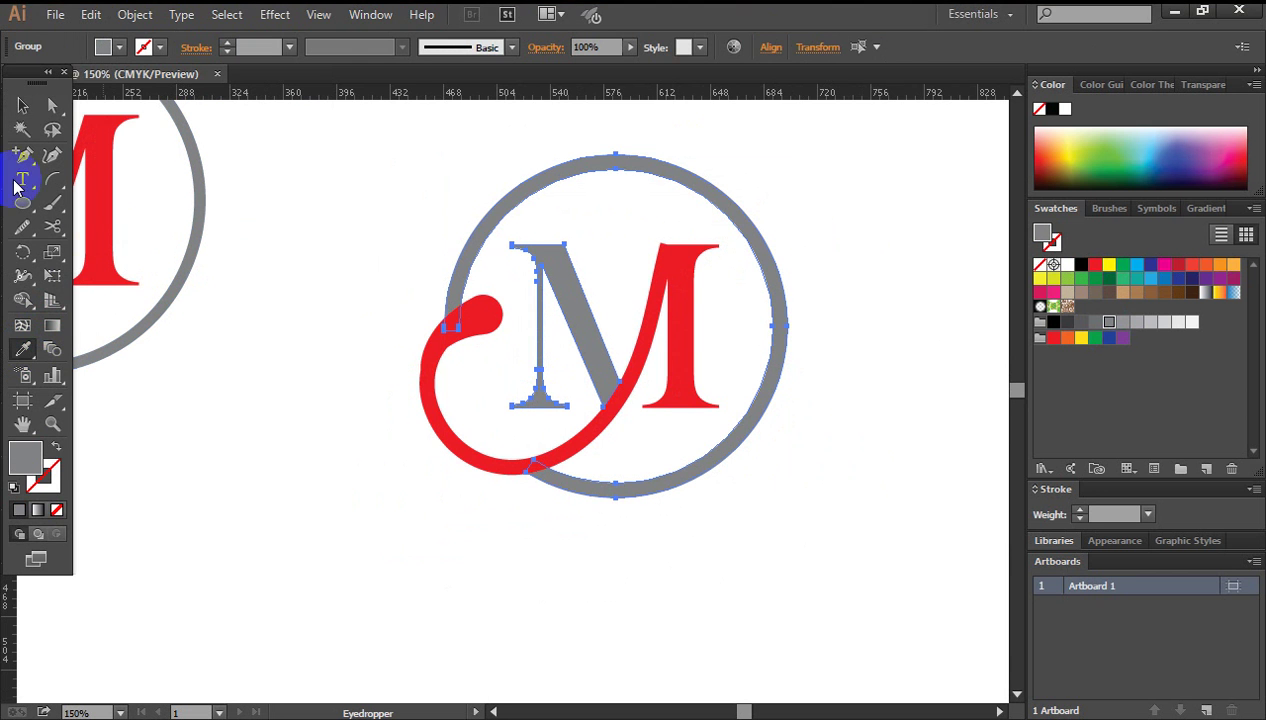
pyautogui.click(24, 108)
pyautogui.click(267, 314)
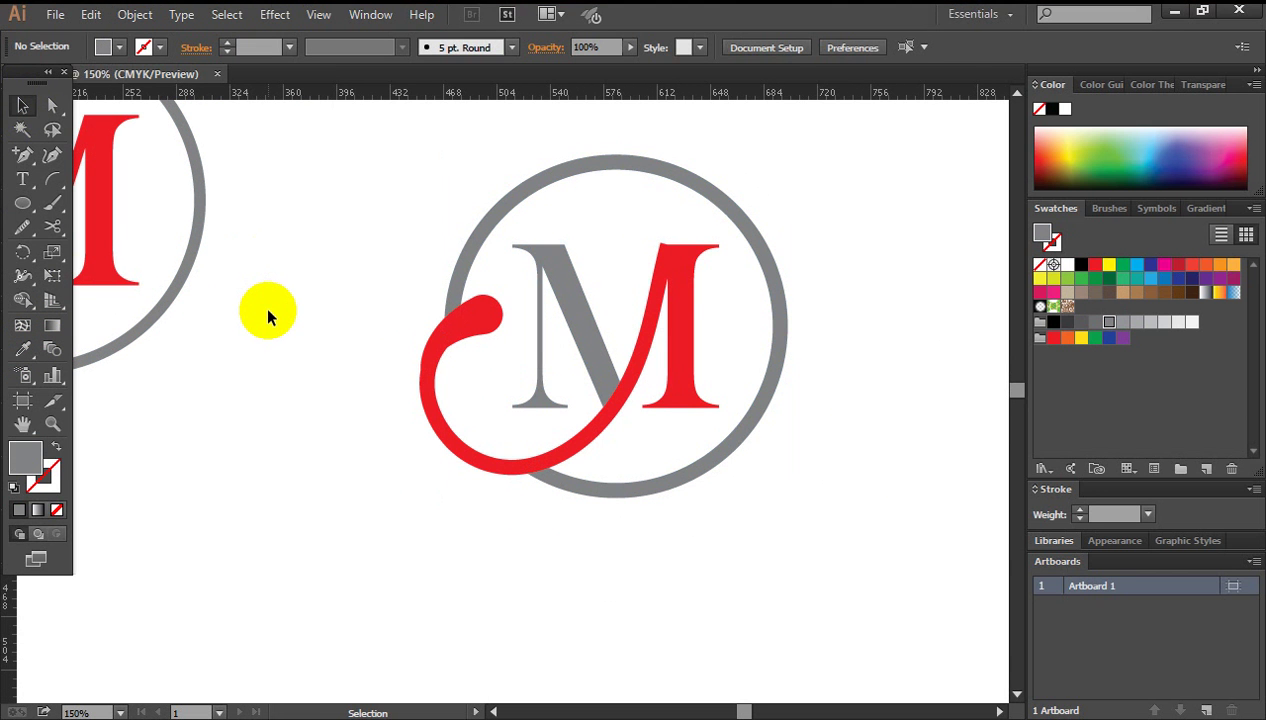
# Move the raised corner anchor at the top of the red stem down so it aligns with the stem's horizontal top edge.
pyautogui.press('z')
pyautogui.click(622, 339)
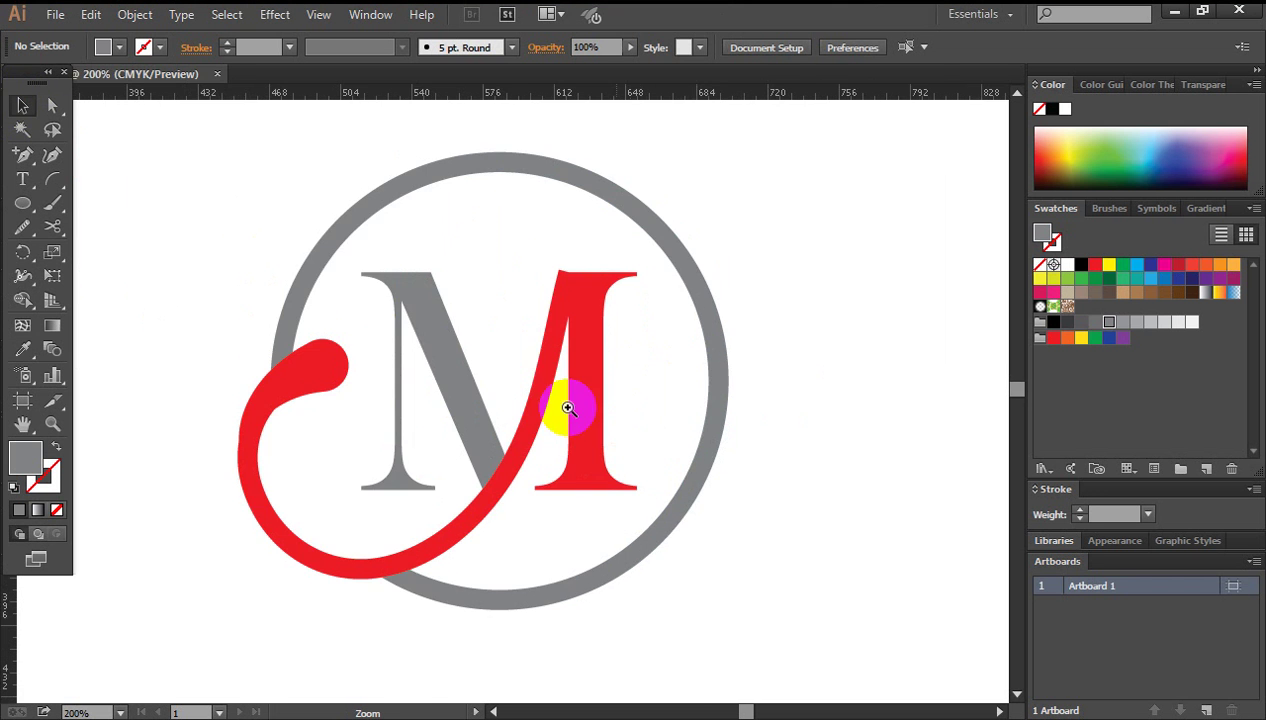
pyautogui.click(540, 351)
pyautogui.click(500, 368)
pyautogui.click(468, 416)
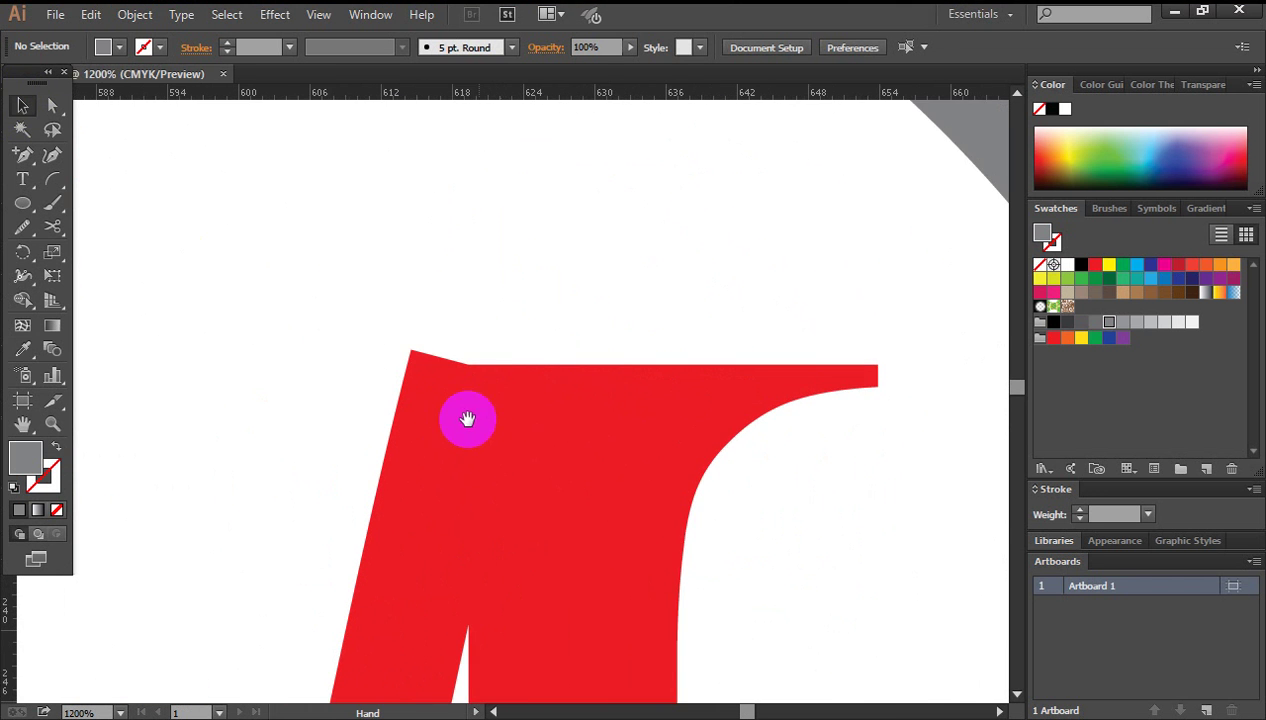
pyautogui.click(490, 422)
pyautogui.moveTo(538, 432); pyautogui.dragTo(575, 367)
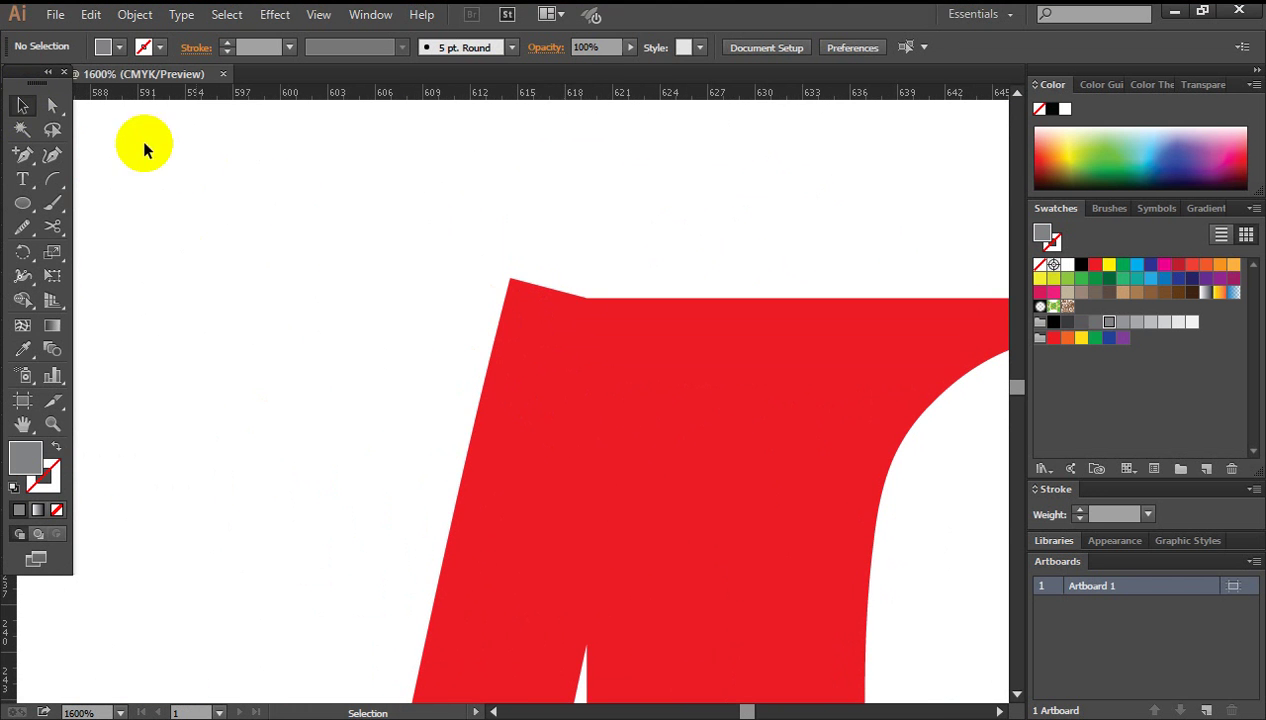
pyautogui.click(53, 108)
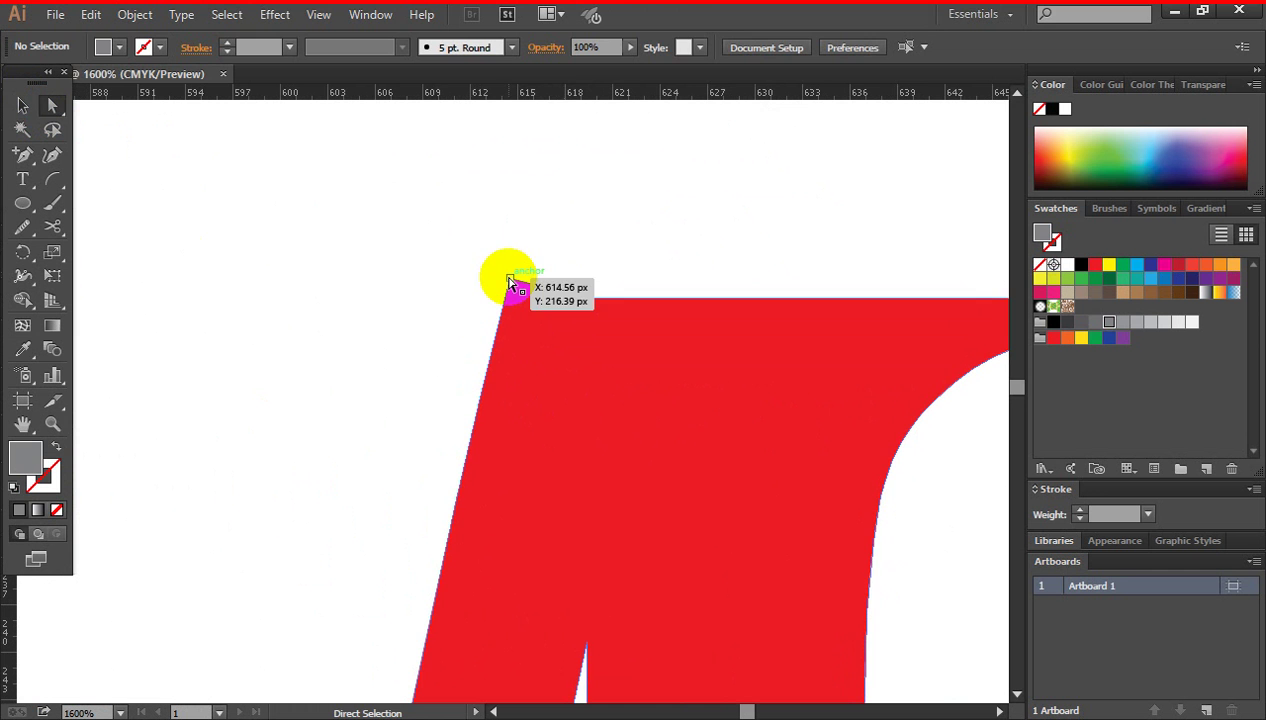
pyautogui.moveTo(514, 284); pyautogui.dragTo(504, 298)
pyautogui.click(477, 274)
pyautogui.hotkey('ctrl', '-')
pyautogui.hotkey('ctrl', '-')
pyautogui.hotkey('ctrl', '-')
pyautogui.hotkey('ctrl', '-')
pyautogui.hotkey('ctrl', '-')
pyautogui.hotkey('ctrl', '-')
pyautogui.hotkey('ctrl', '-')
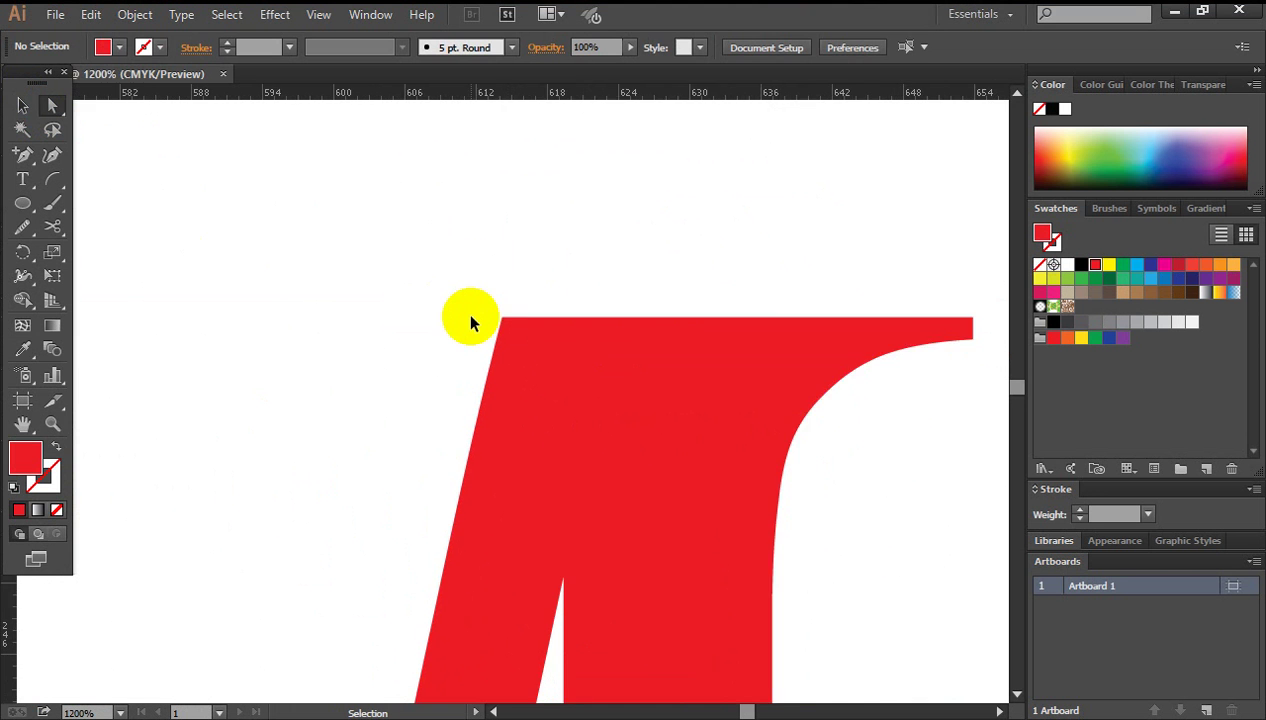
pyautogui.moveTo(513, 411); pyautogui.dragTo(634, 256)
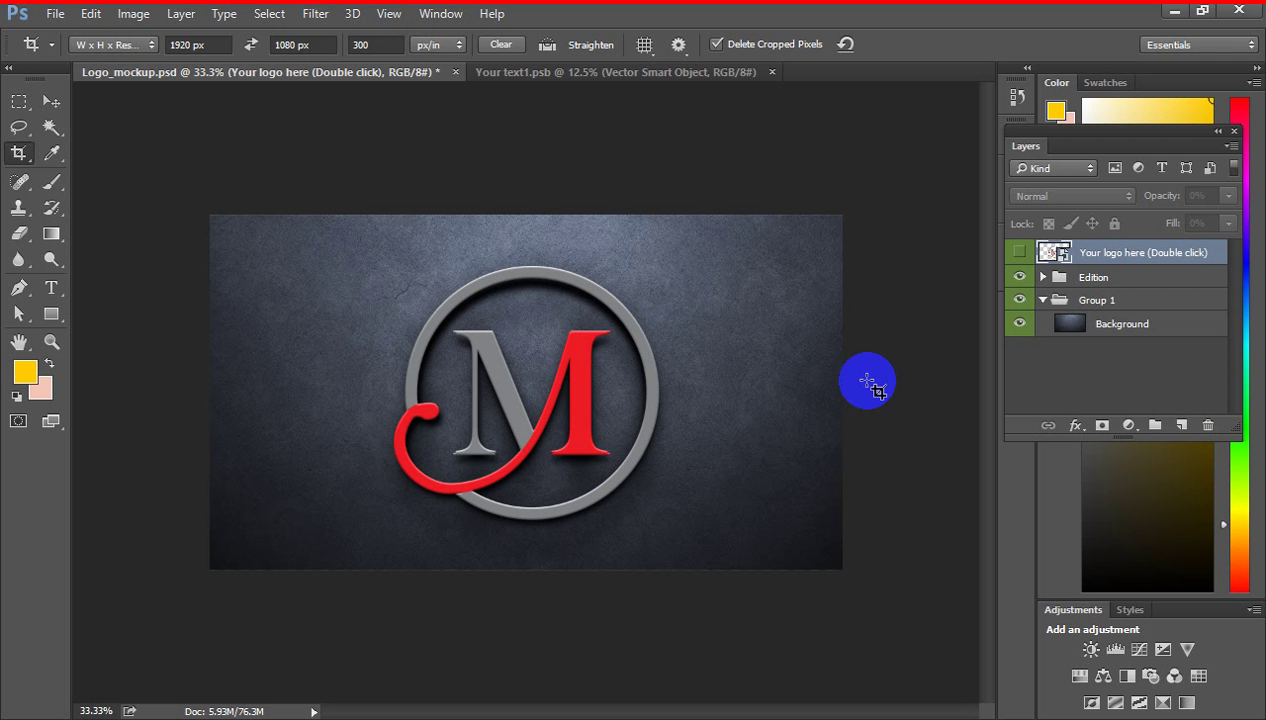
# In Photoshop, close the Your text1.psb and Logo_mockup.psd documents without saving the mockup's changes.
pyautogui.click(772, 72)
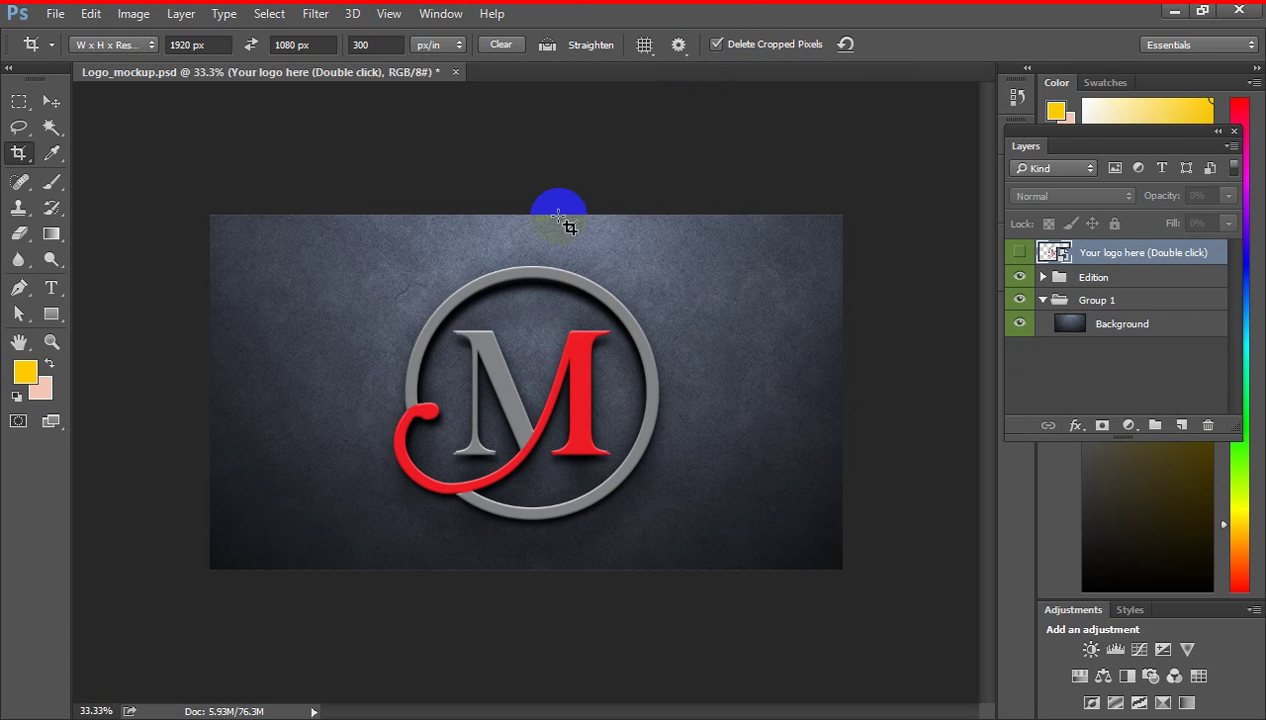
pyautogui.click(460, 73)
pyautogui.click(636, 291)
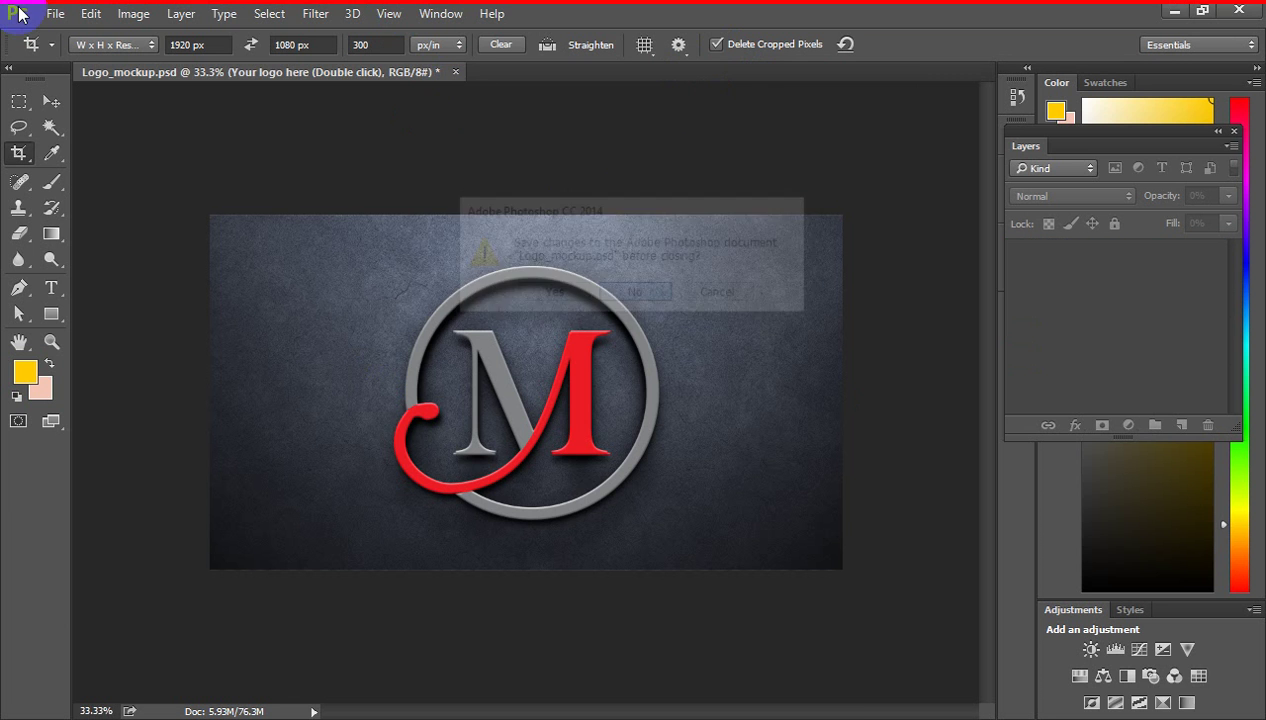
# Open Logo_mockup.psd from the Mockup folder on Local Disk (D:), and open its "Your logo here" smart object for editing.
pyautogui.click(52, 14)
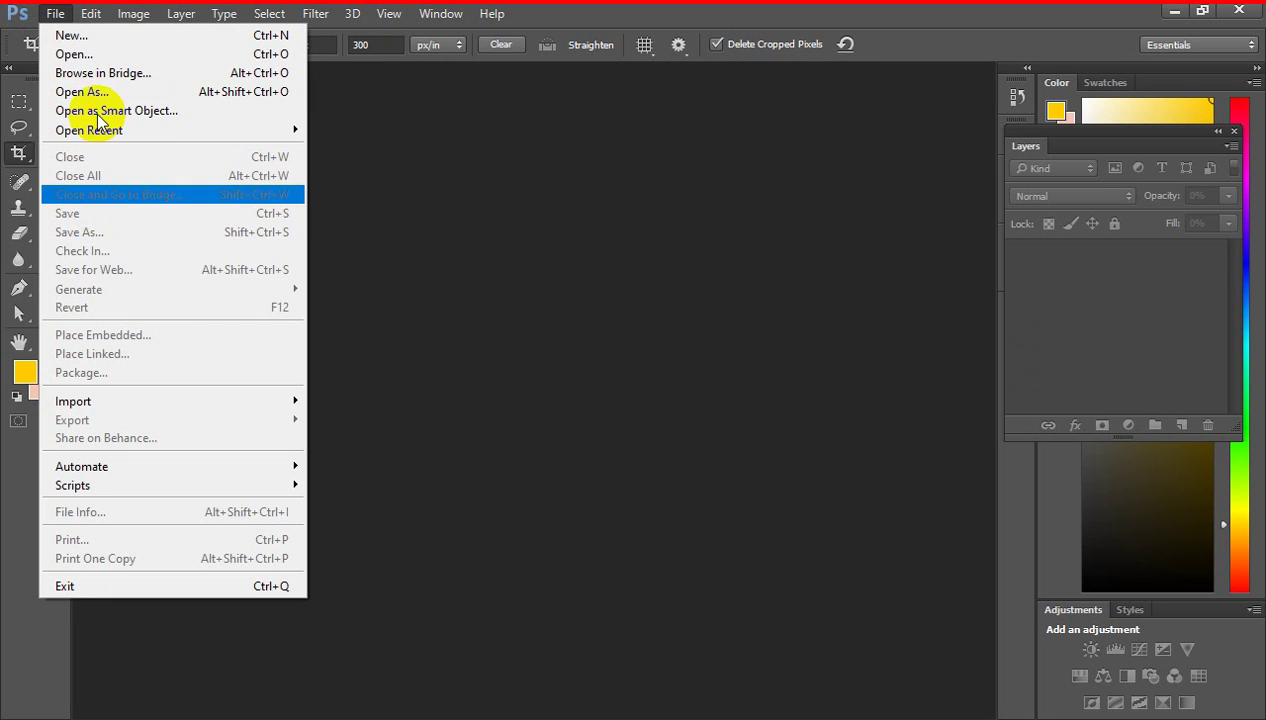
pyautogui.click(665, 356)
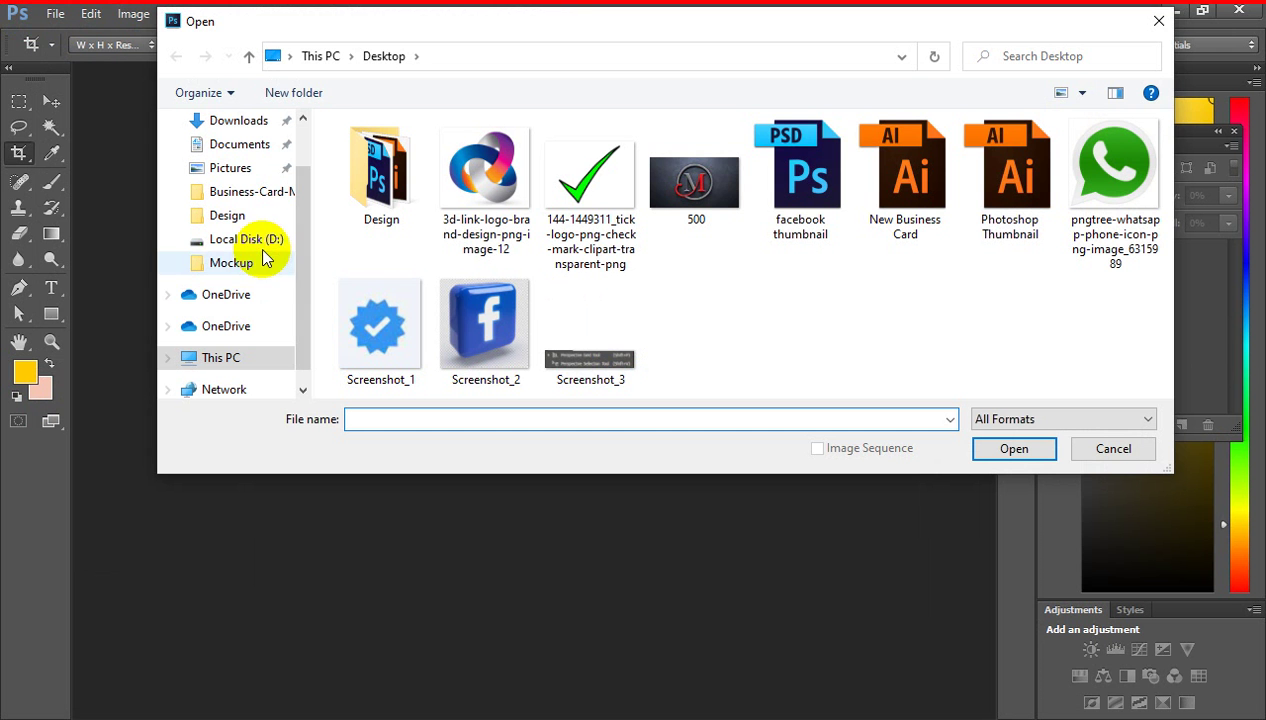
pyautogui.click(247, 240)
pyautogui.doubleClick(965, 262)
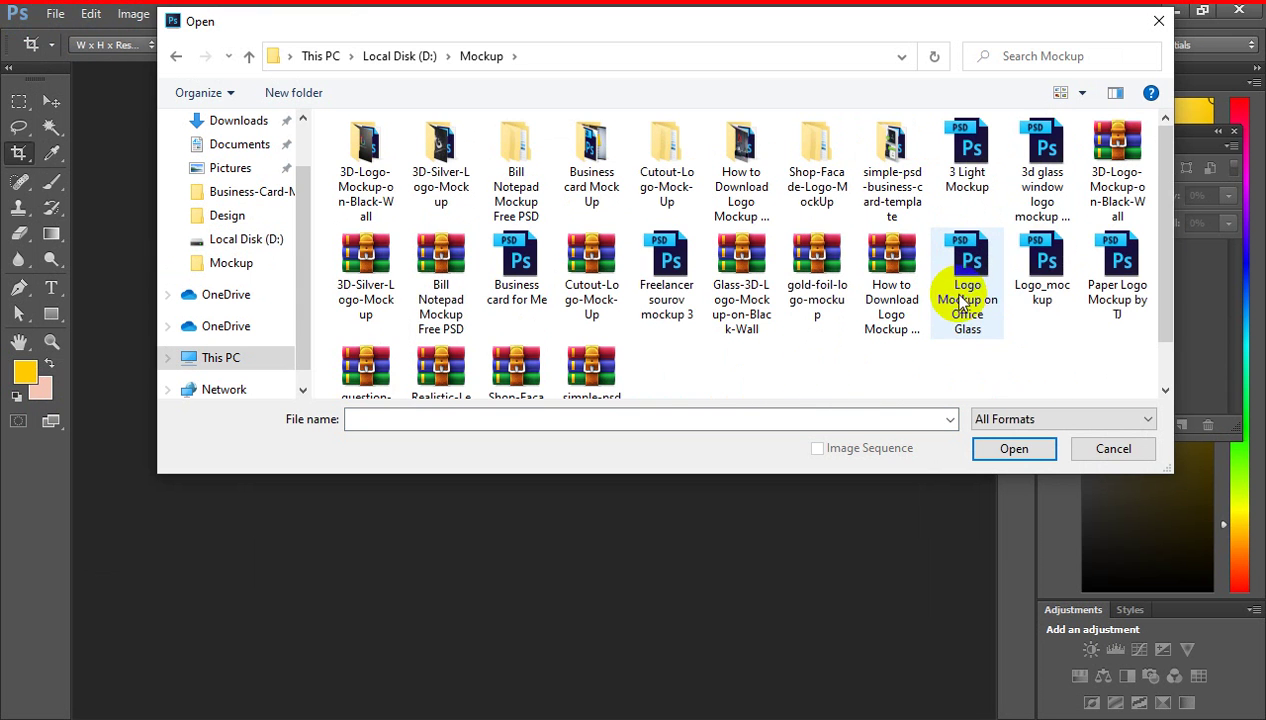
pyautogui.click(1040, 265)
pyautogui.click(1013, 448)
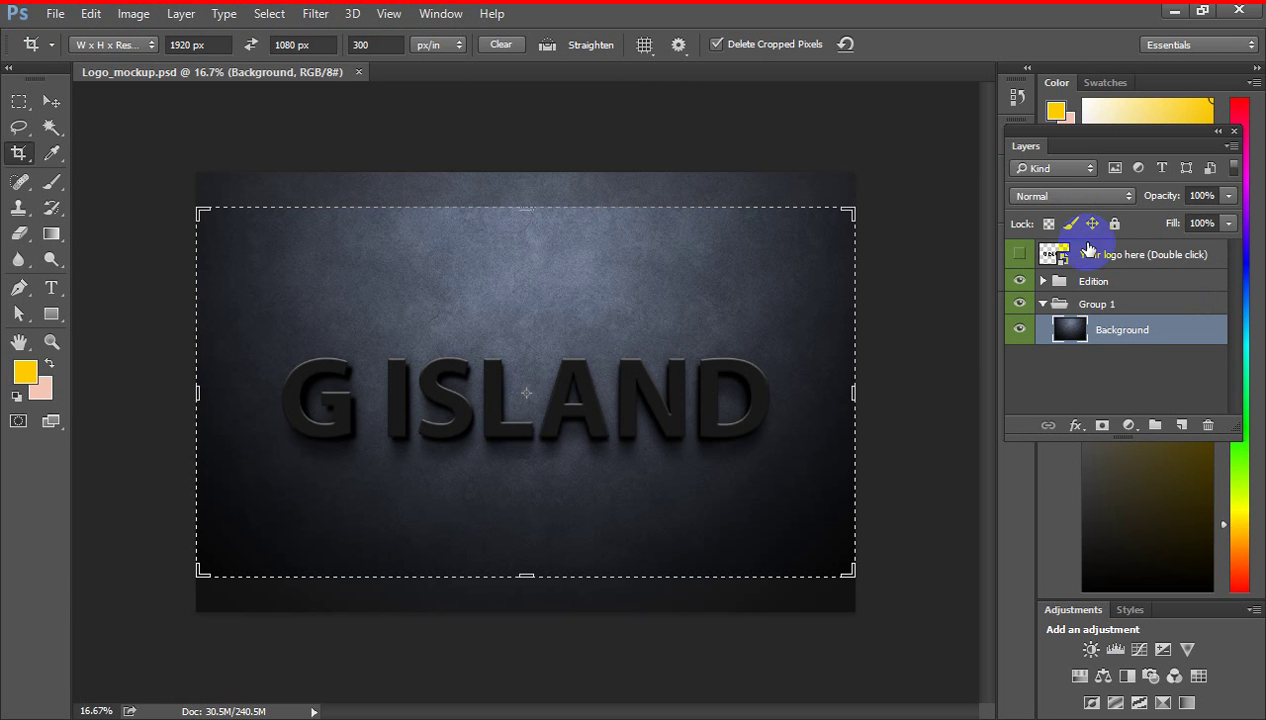
pyautogui.click(1063, 259)
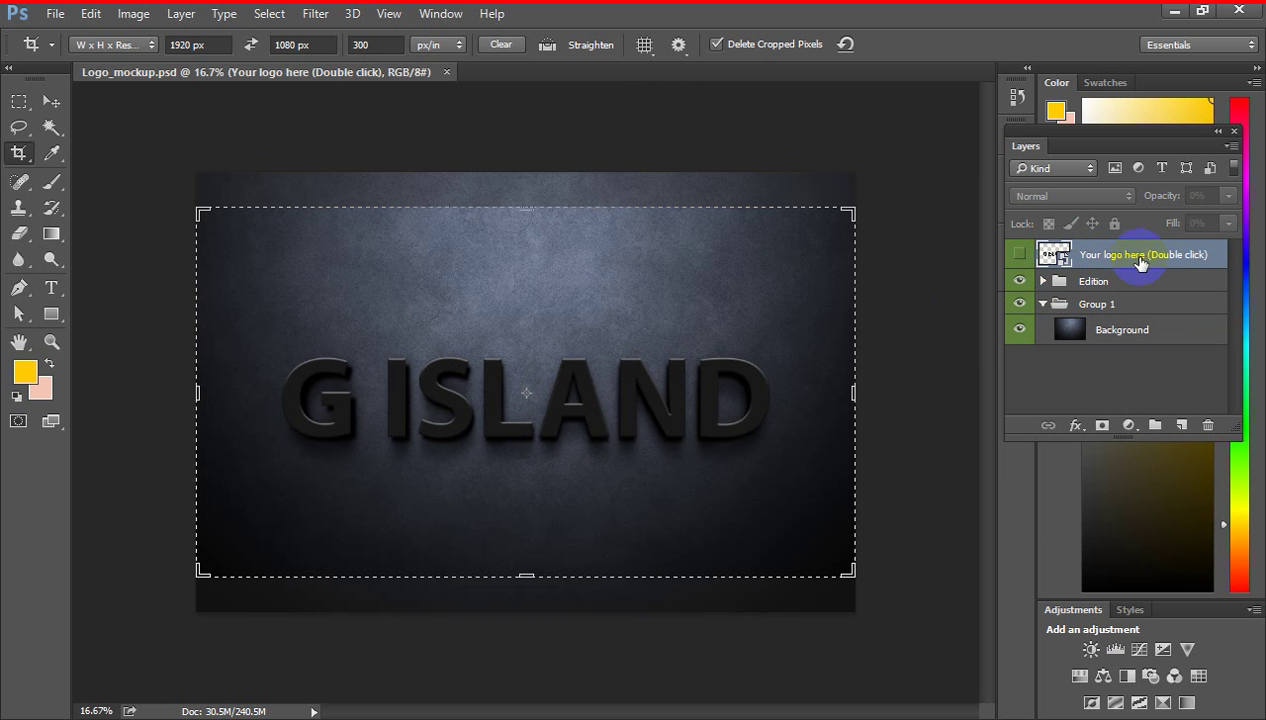
pyautogui.doubleClick(1066, 257)
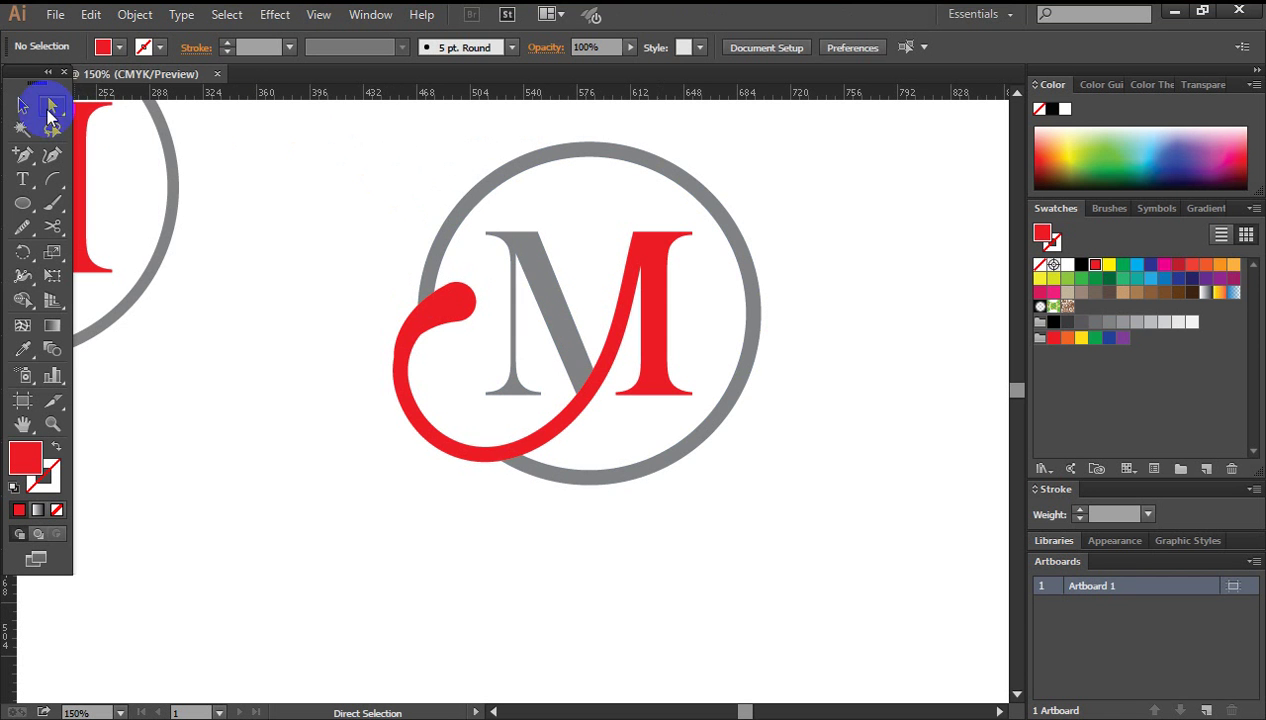
# Switch to Illustrator, select the complete M logo, and place it in Photoshop's Your text1.psb over the G ISLAND text.
pyautogui.click(22, 105)
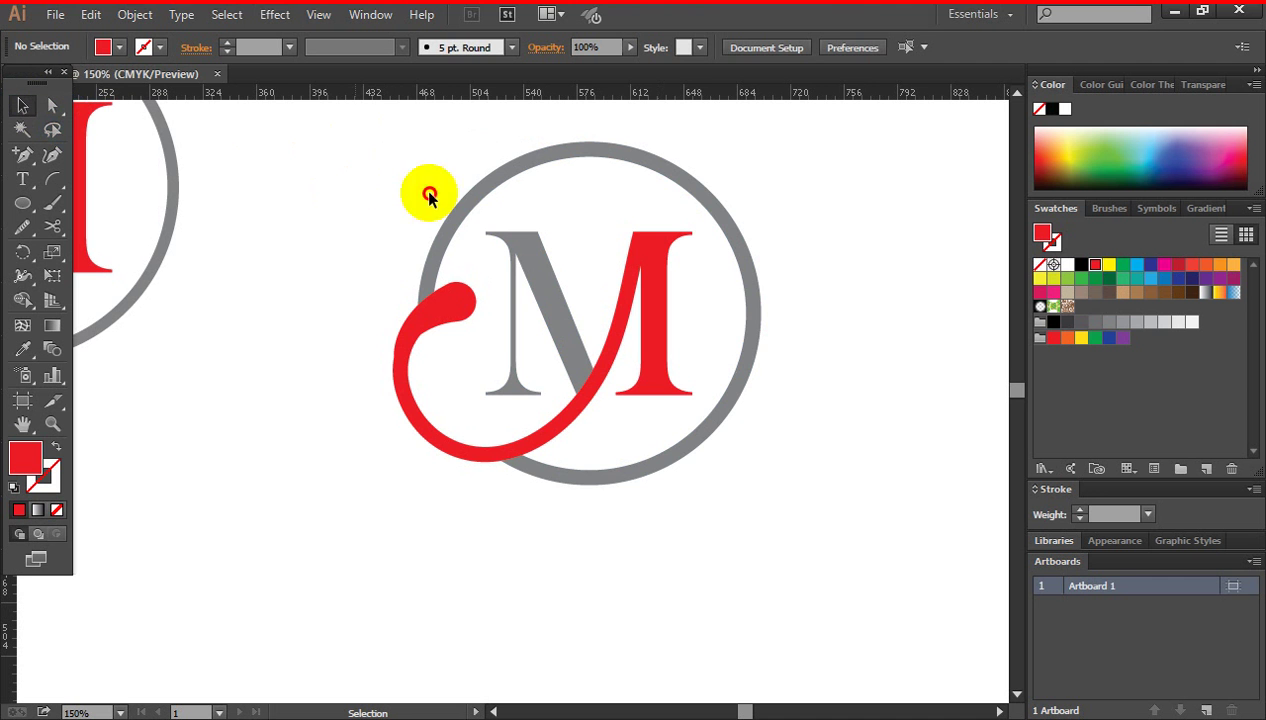
pyautogui.moveTo(355, 143); pyautogui.dragTo(793, 515)
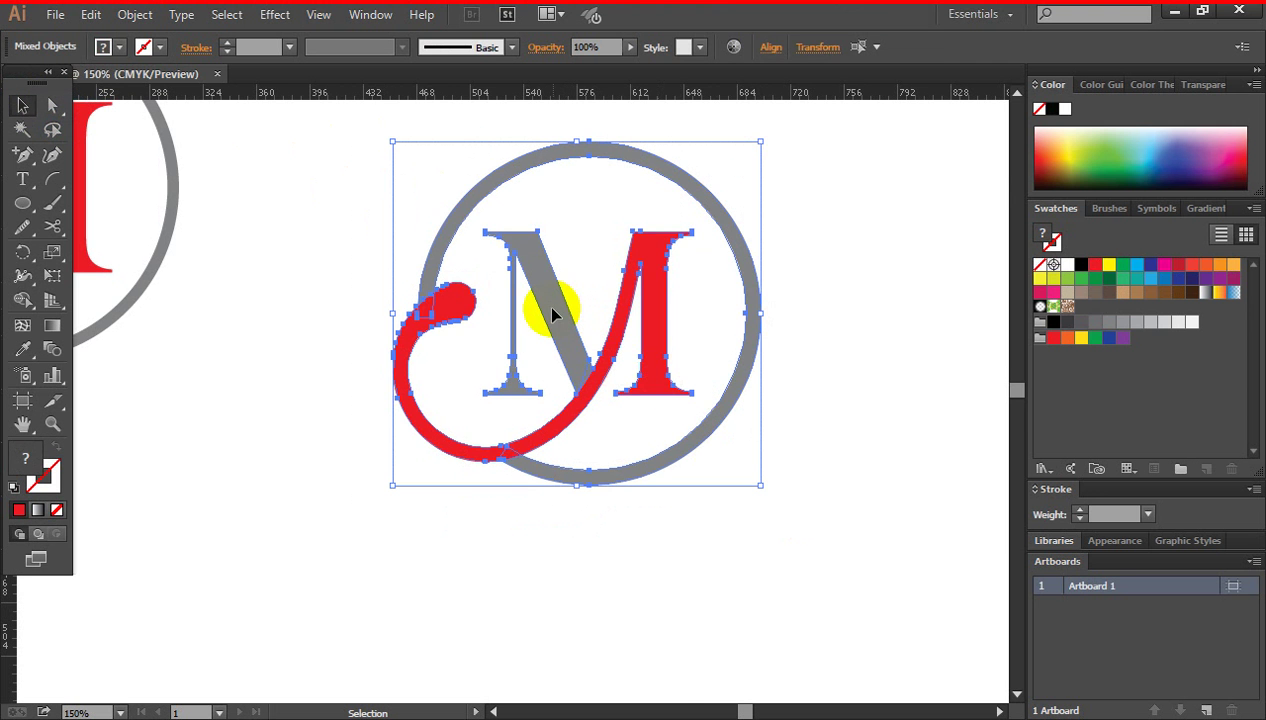
pyautogui.moveTo(551, 315); pyautogui.dragTo(340, 21)
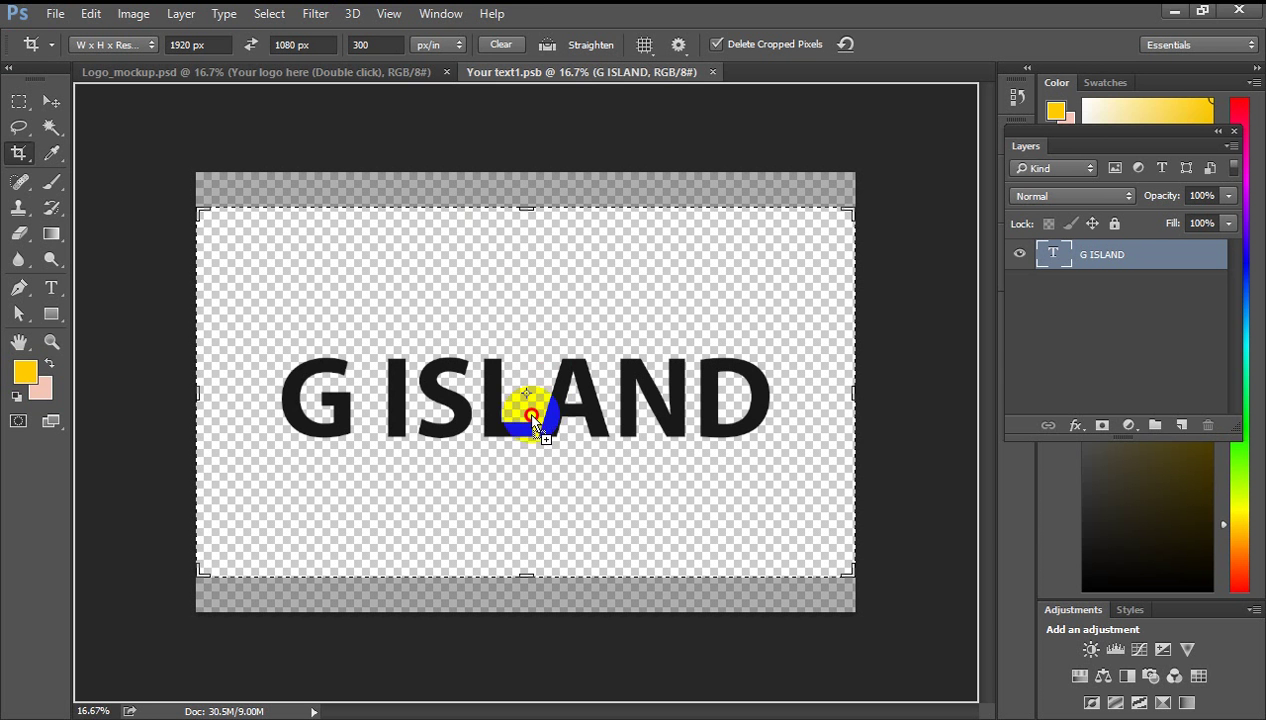
pyautogui.moveTo(532, 415); pyautogui.dragTo(532, 415)
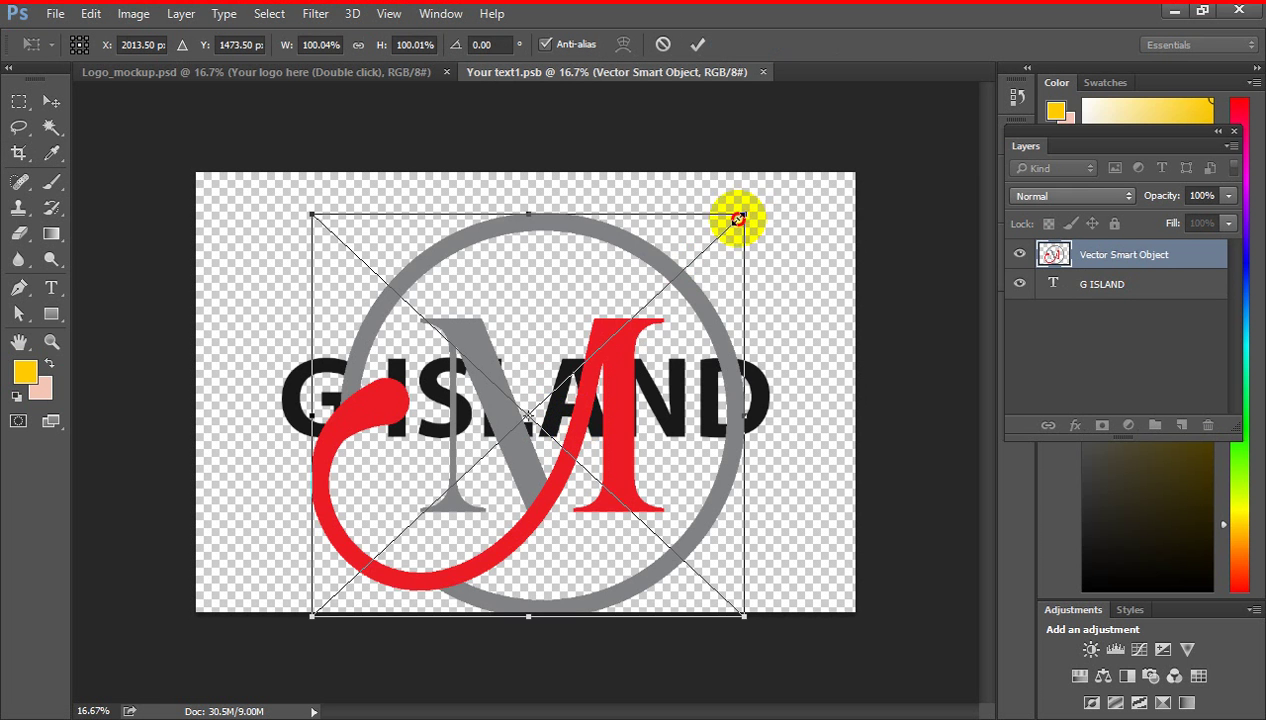
# Scale the placed logo about its center to about 53%, commit the transform, and hide the G ISLAND text layer.
pyautogui.moveTo(737, 218); pyautogui.dragTo(641, 310)
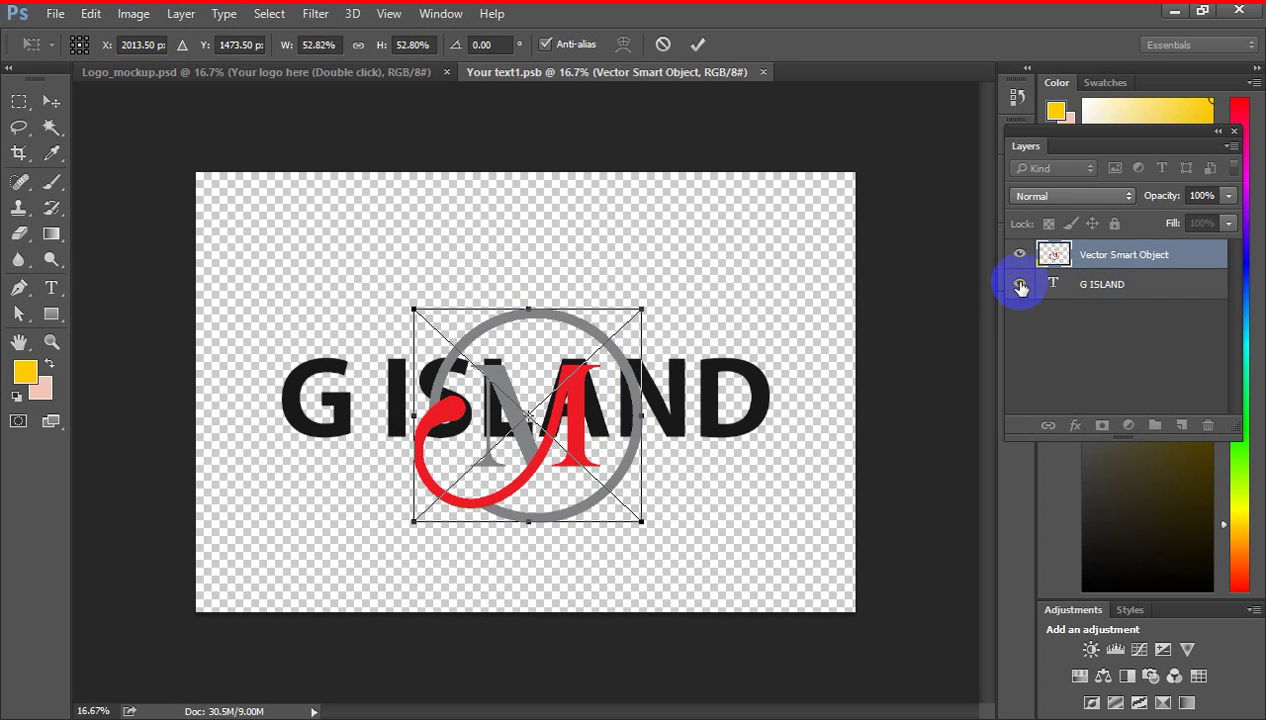
pyautogui.click(899, 220)
pyautogui.click(1019, 284)
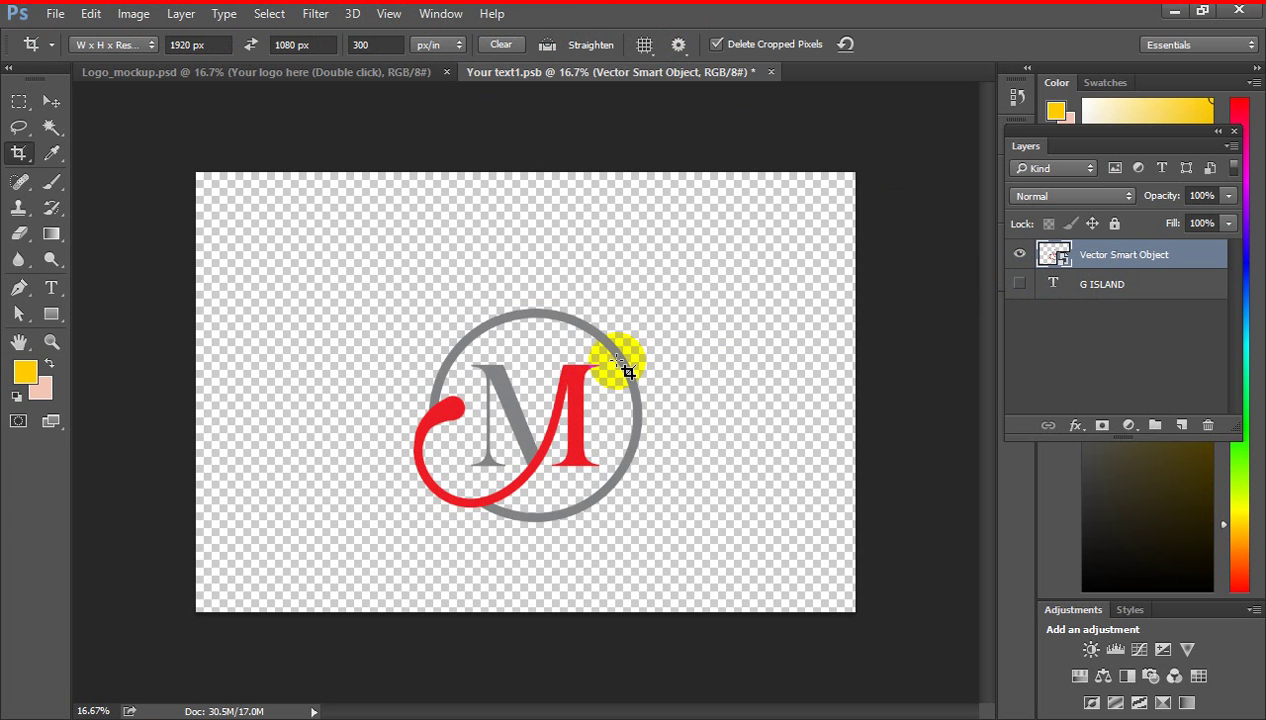
# Save the edited smart object and return to Logo_mockup.psd to inspect the M logo on the dark wall.
pyautogui.press('ctrl')
pyautogui.hotkey('ctrl', 's')
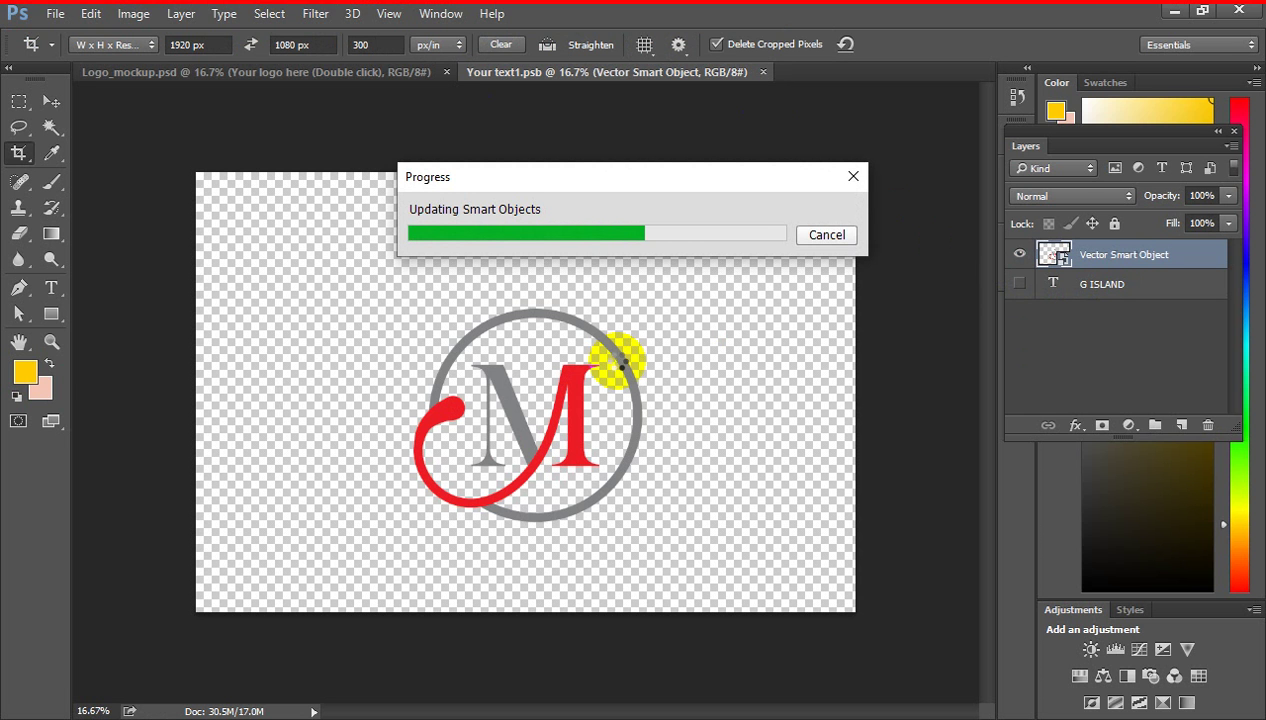
pyautogui.click(270, 71)
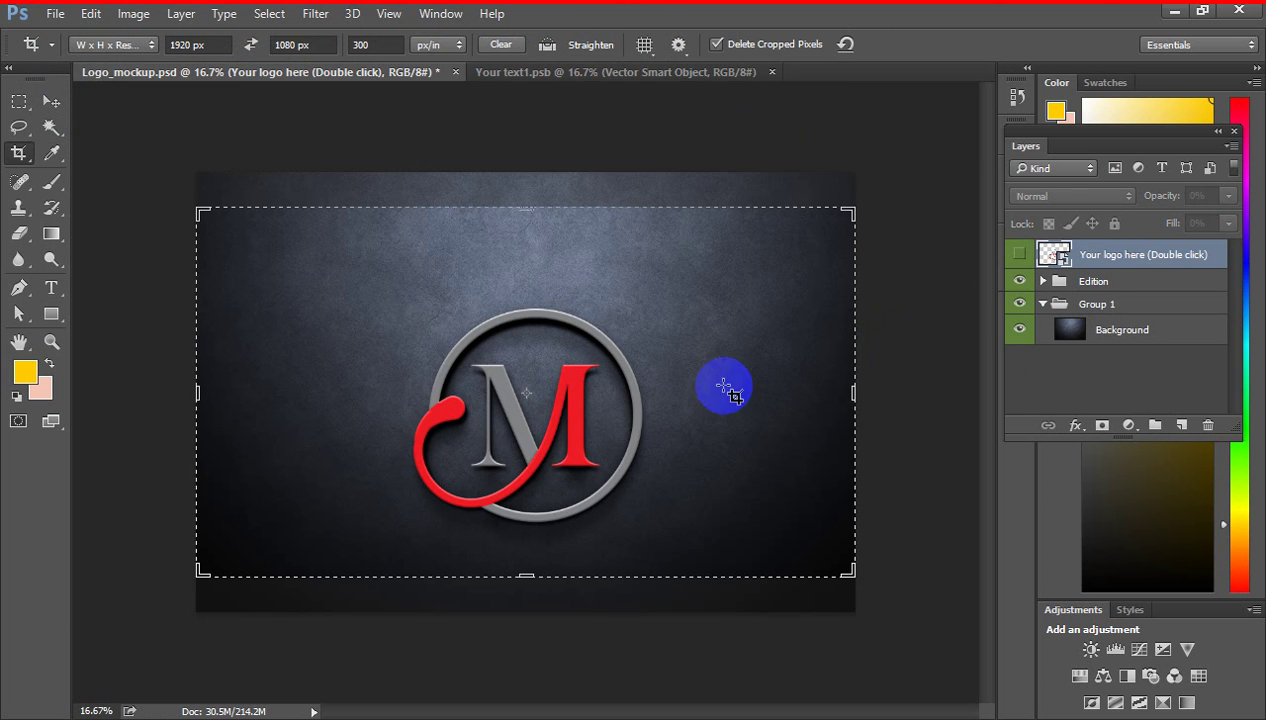
pyautogui.keyDown('ctrl'); pyautogui.click(538, 430); pyautogui.keyUp('ctrl')
pyautogui.moveTo(541, 424); pyautogui.dragTo(579, 330)
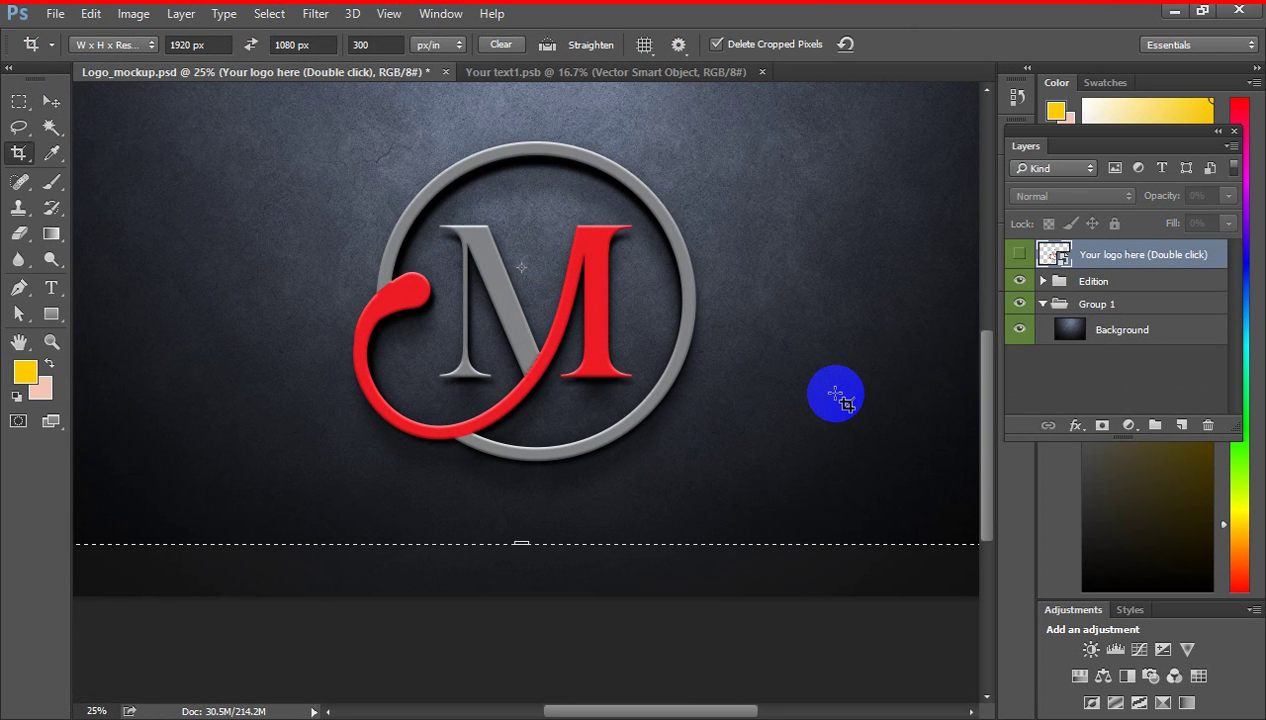